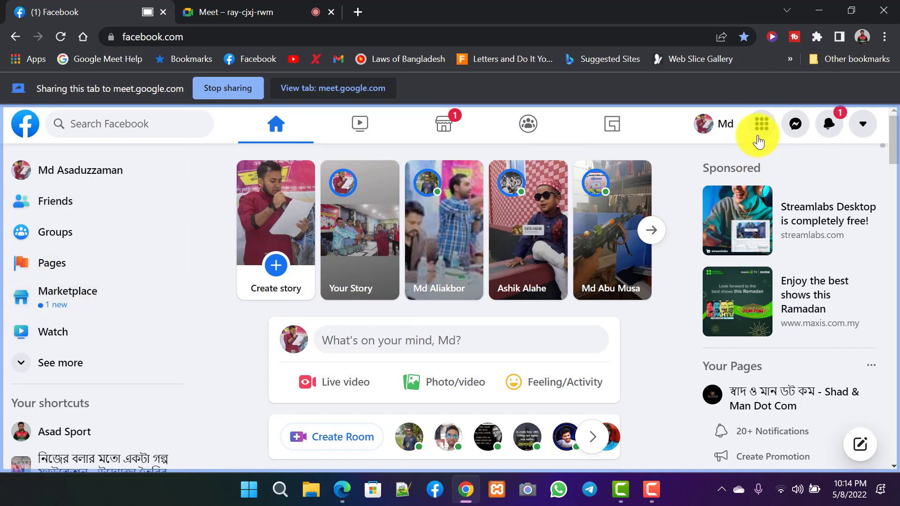
- Look at the form for creating a new Page and close it without entering anything
left_click(760, 131)
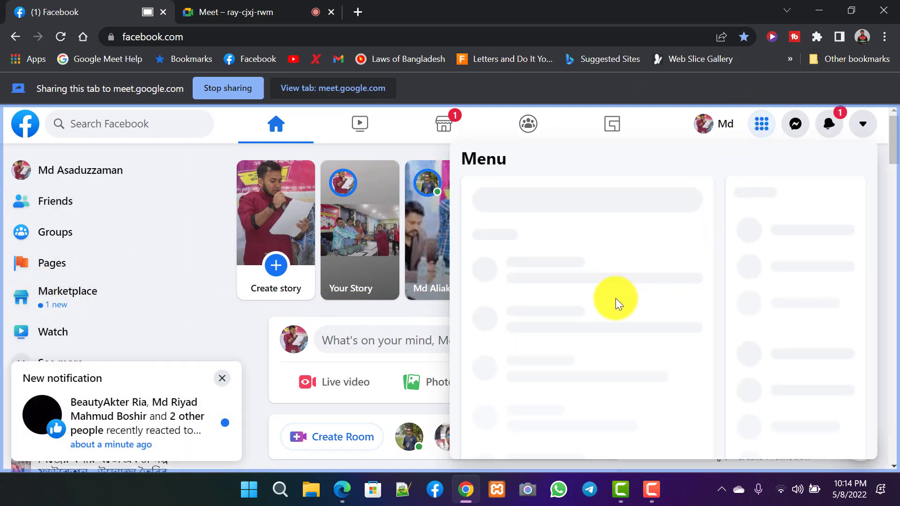
scroll(613, 302, "down", 3)
scroll(622, 301, "up", 3)
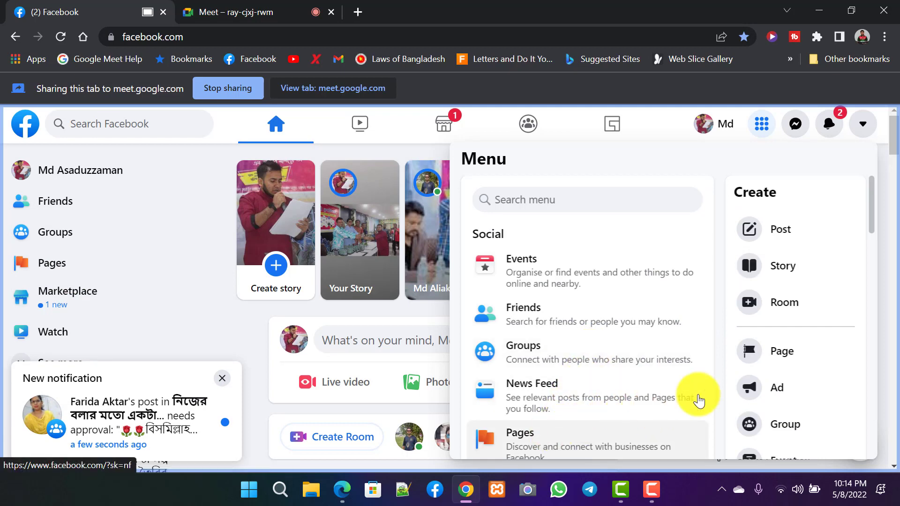
scroll(698, 399, "down", 3)
scroll(747, 381, "down", 2)
left_click(789, 240)
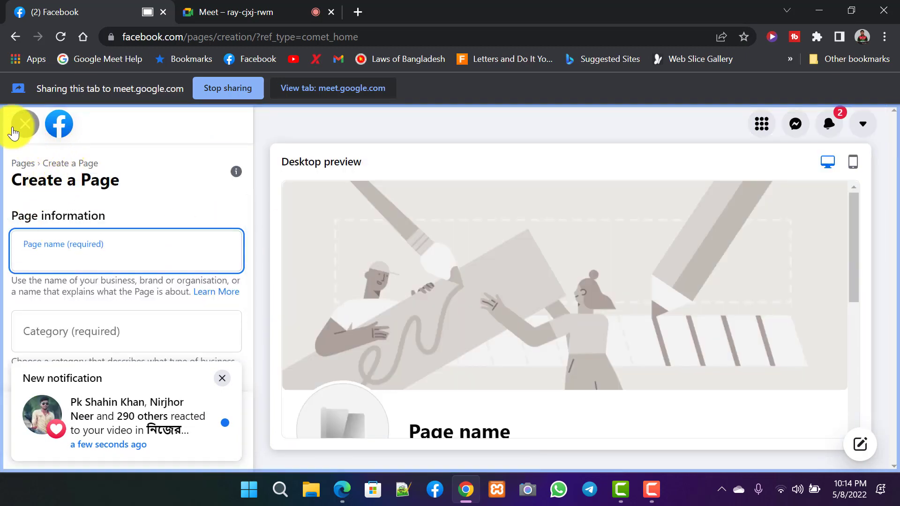
left_click(16, 125)
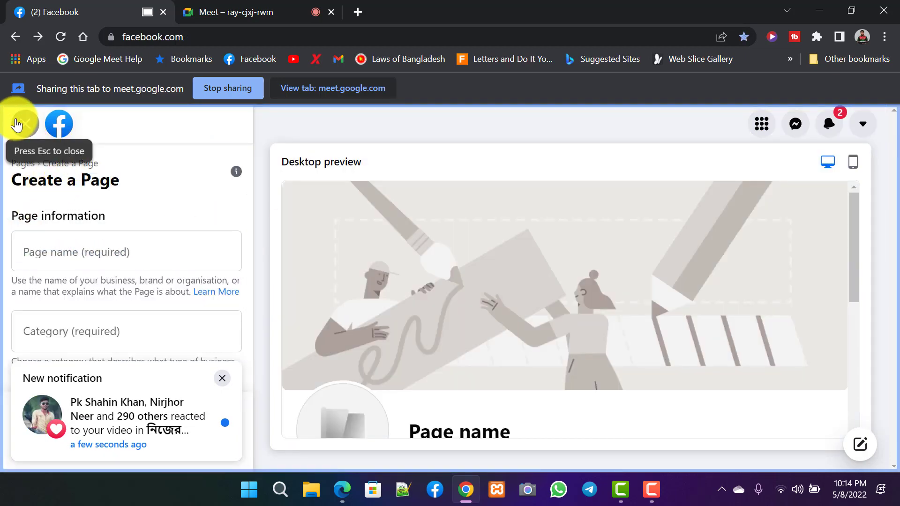
- Open the list of Pages managed by this account
scroll(311, 277, "down", 3)
scroll(311, 283, "up", 1)
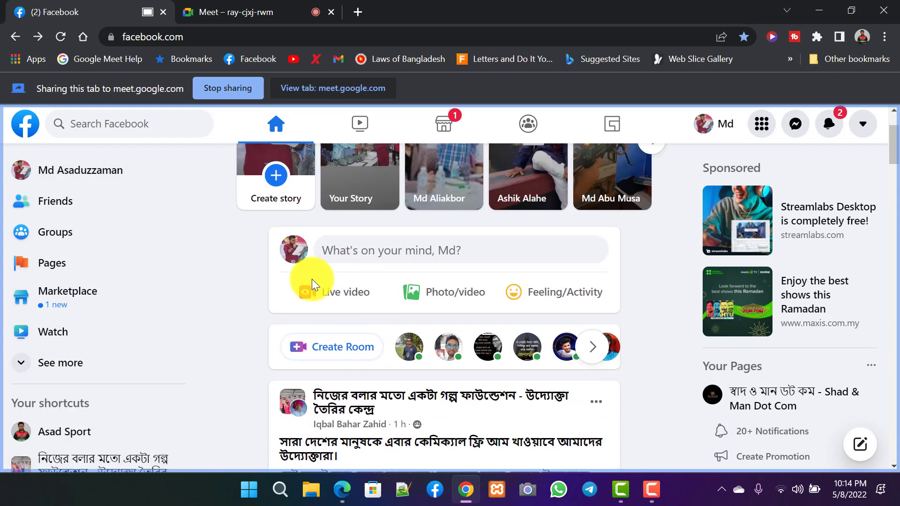
scroll(312, 283, "up", 2)
scroll(5, 237, "down", 1)
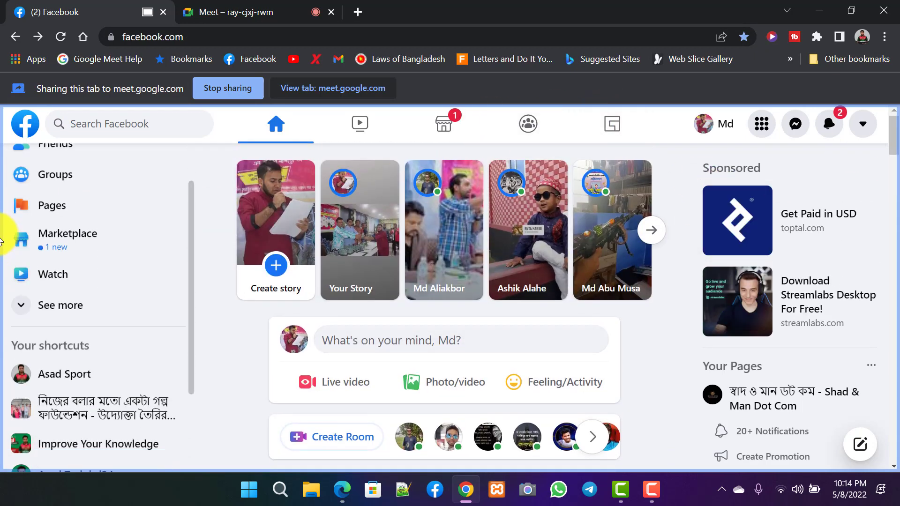
scroll(30, 236, "up", 2)
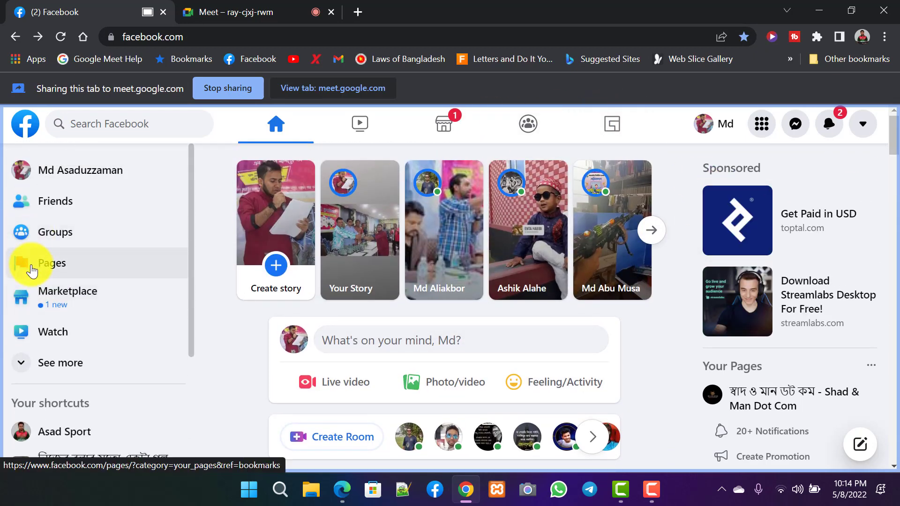
left_click(53, 268)
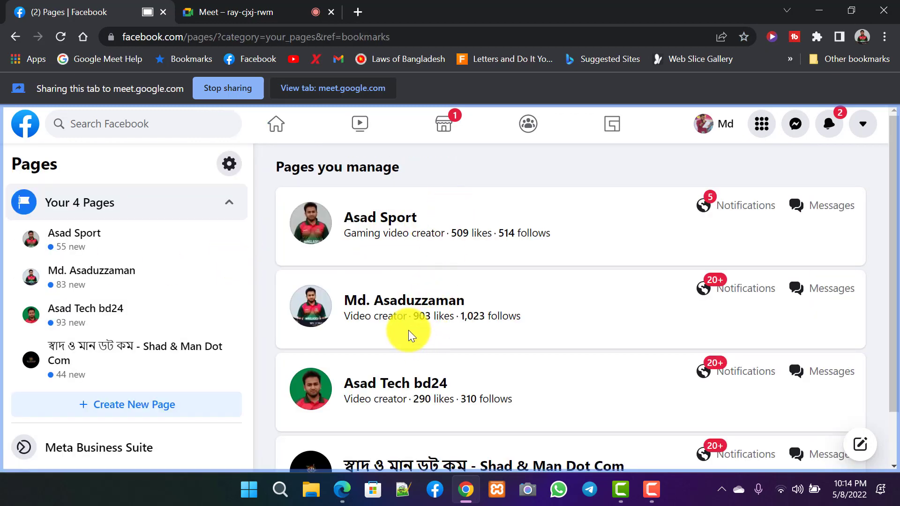
- Review the managed Pages and open the Asad Tech bd24 Page
scroll(386, 354, "down", 1)
scroll(388, 368, "up", 1)
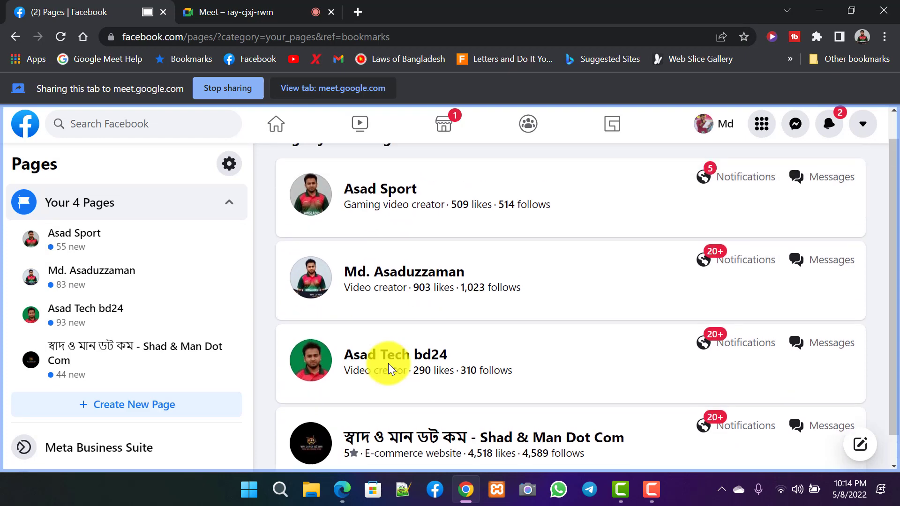
scroll(381, 367, "down", 1)
scroll(426, 441, "up", 1)
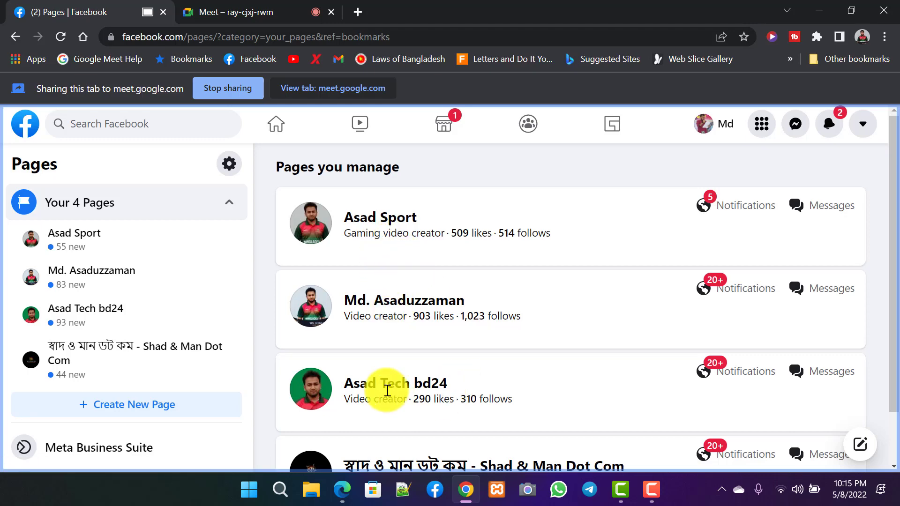
scroll(385, 391, "down", 1)
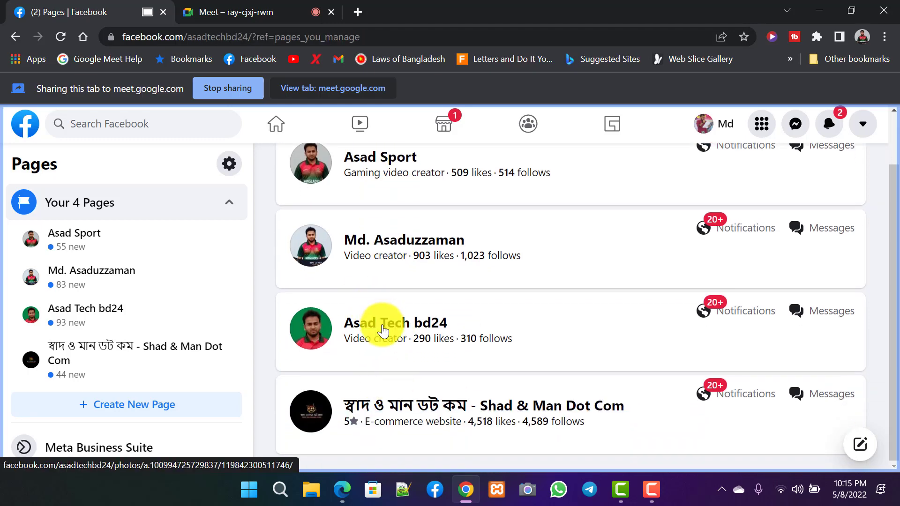
left_click(382, 323)
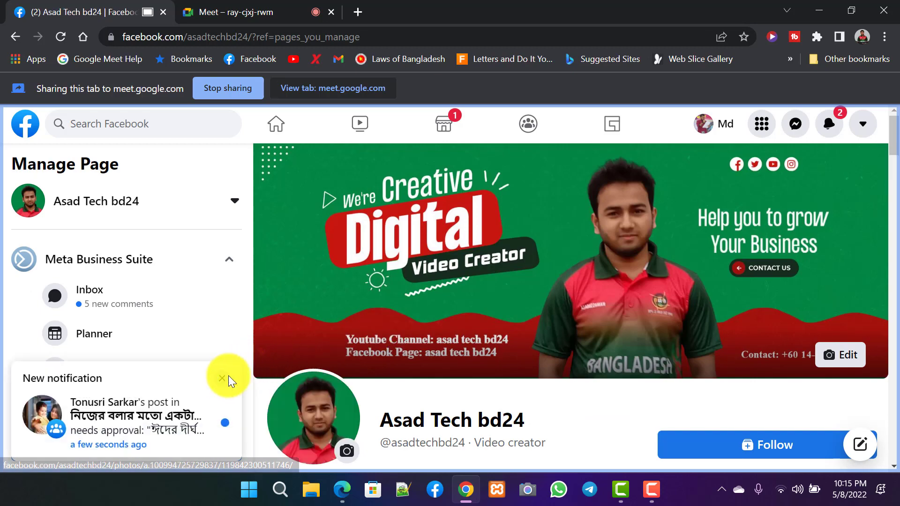
- Examine the Page's sections from ad creation, insights and About through photos and transparency to the post creation area
scroll(403, 382, "down", 3)
scroll(422, 385, "down", 10)
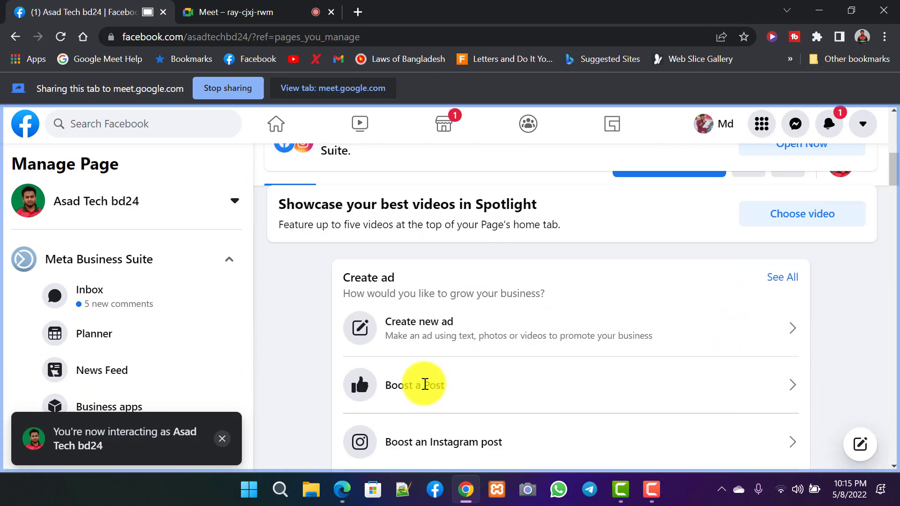
scroll(428, 383, "down", 15)
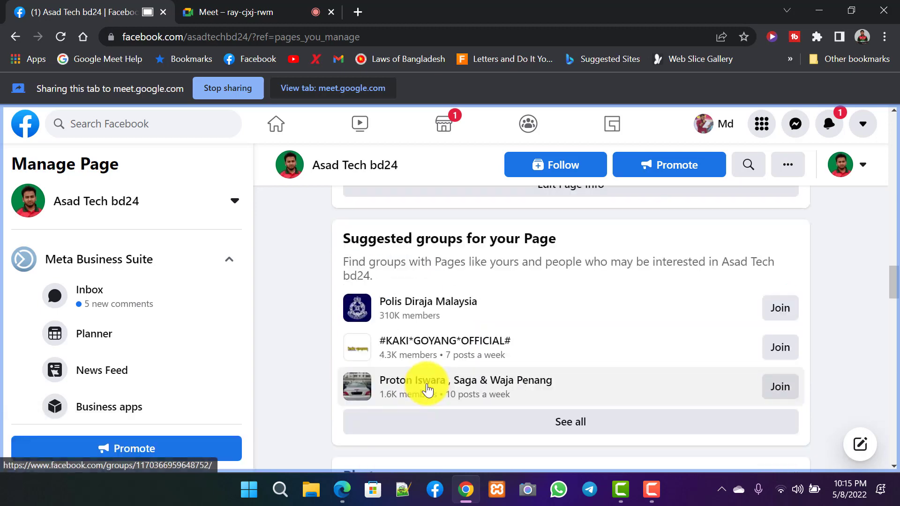
scroll(435, 381, "up", 9)
scroll(435, 381, "up", 15)
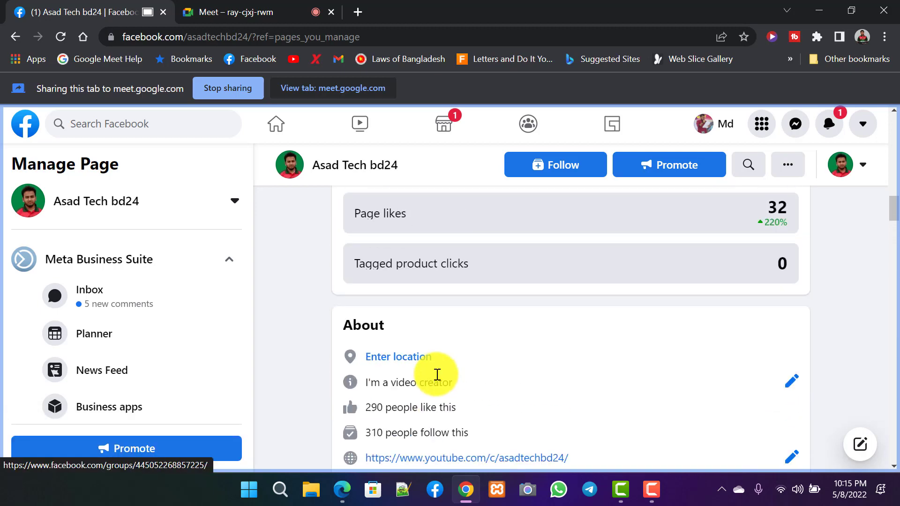
scroll(438, 375, "down", 5)
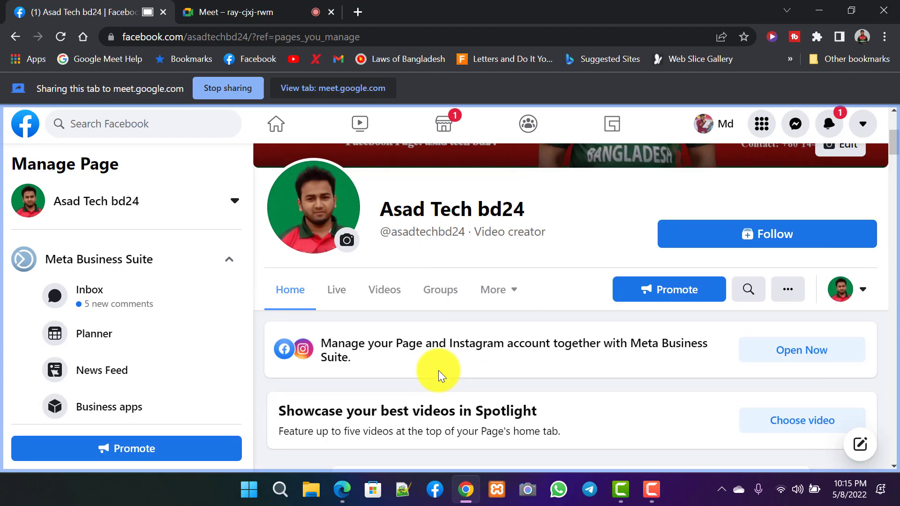
scroll(558, 417, "down", 15)
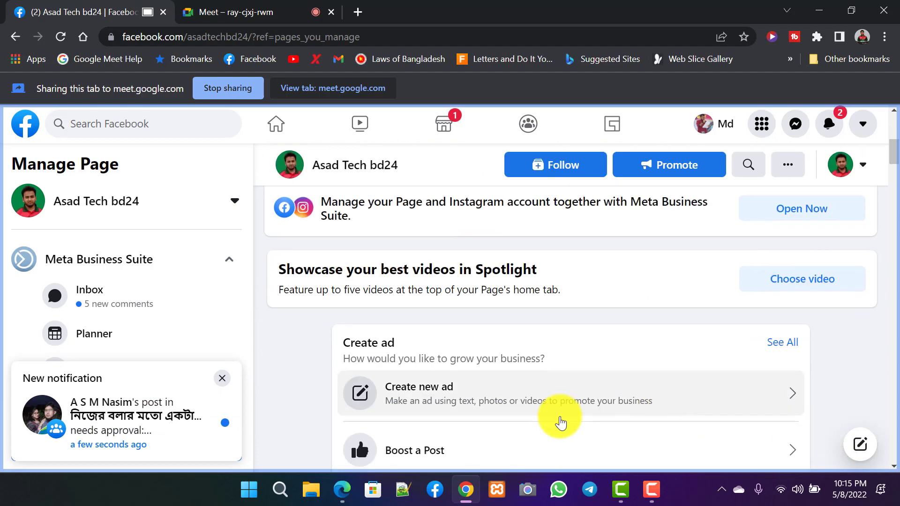
scroll(560, 422, "down", 18)
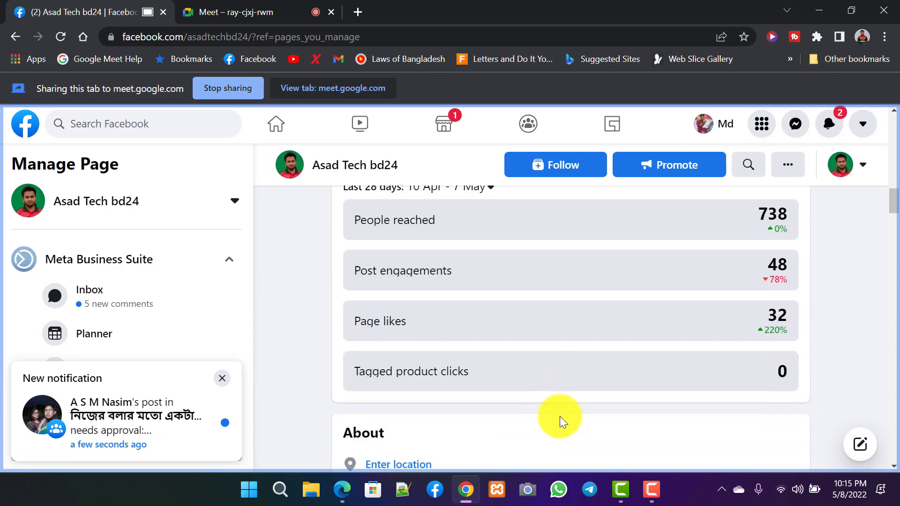
scroll(562, 422, "down", 12)
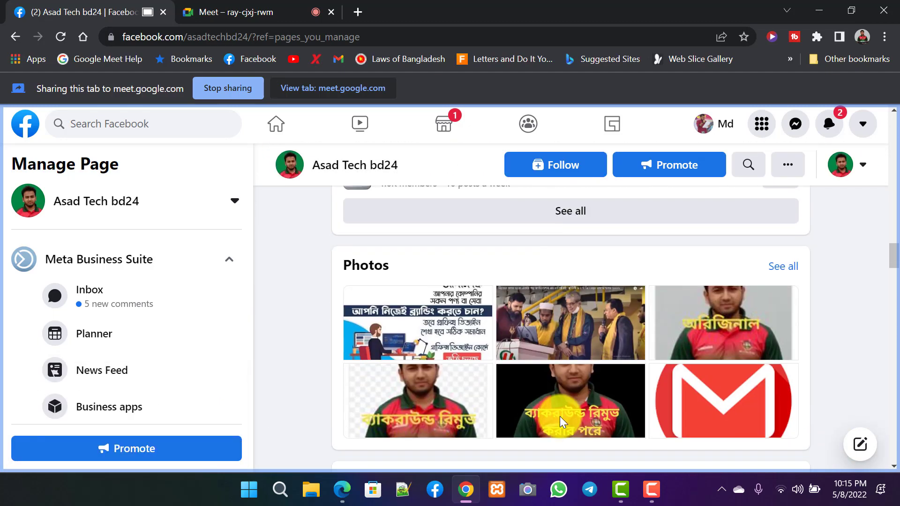
scroll(559, 419, "down", 9)
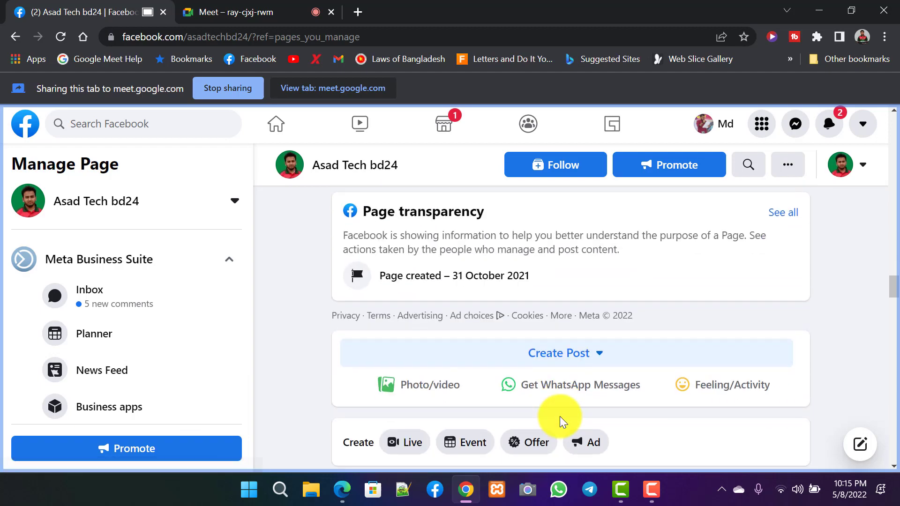
scroll(516, 371, "up", 3)
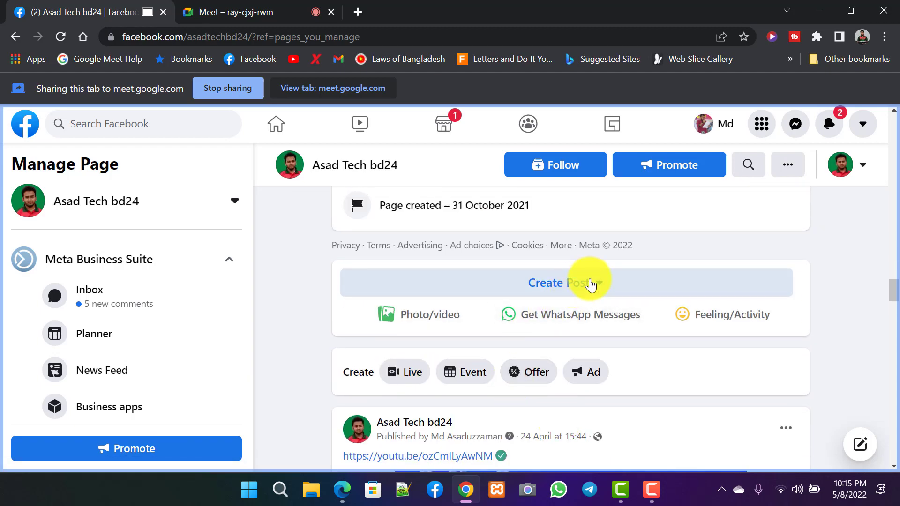
- Look through the options for creating a post in Facebook and discard the empty draft
left_click(599, 285)
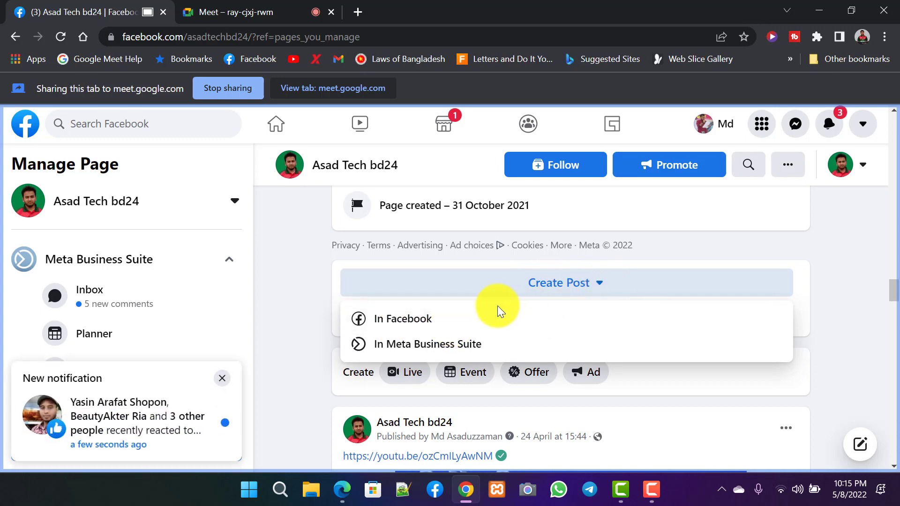
left_click(463, 319)
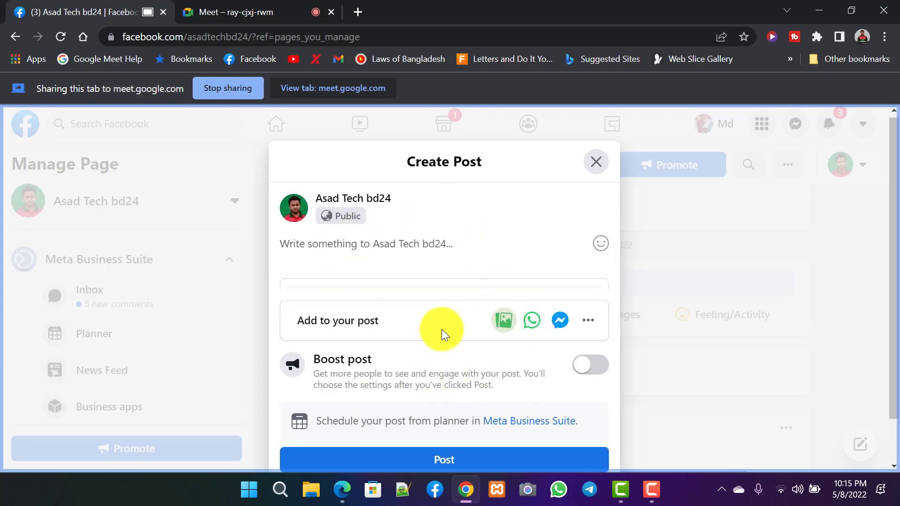
scroll(449, 281, "down", 1)
scroll(459, 230, "down", 2)
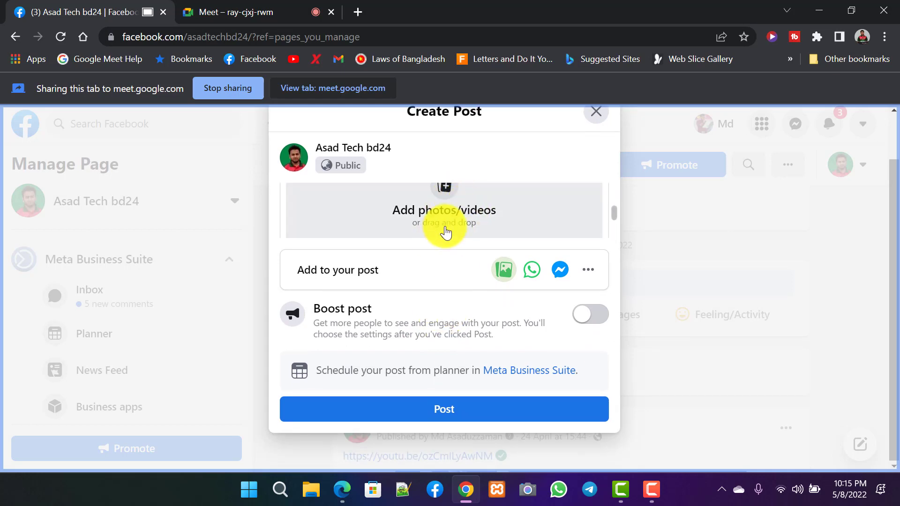
scroll(445, 221, "up", 2)
left_click(597, 115)
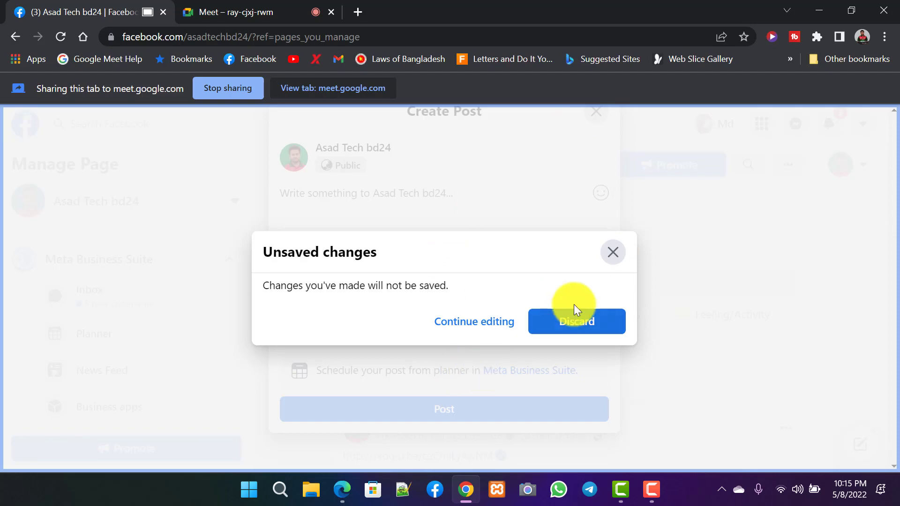
left_click(556, 322)
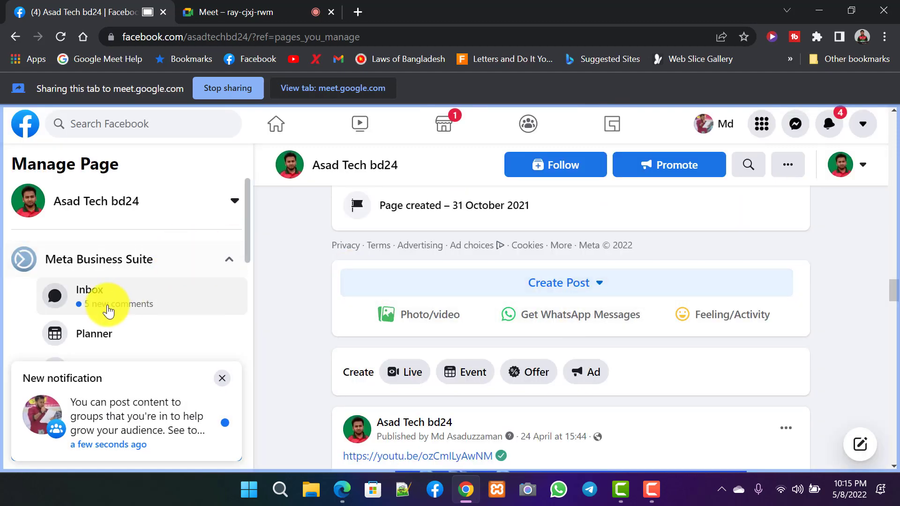
- Open Creator Studio for the Page and look through its home dashboard and navigation entries
scroll(108, 310, "down", 6)
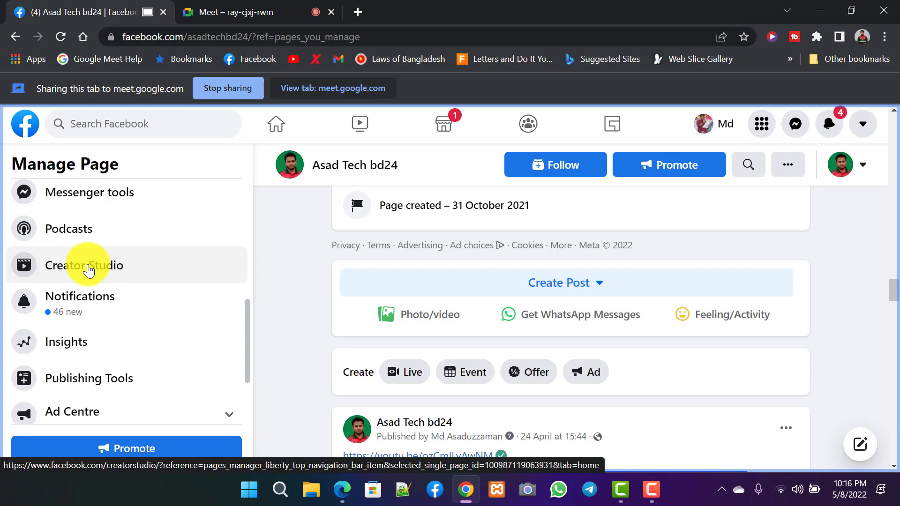
left_click(74, 268)
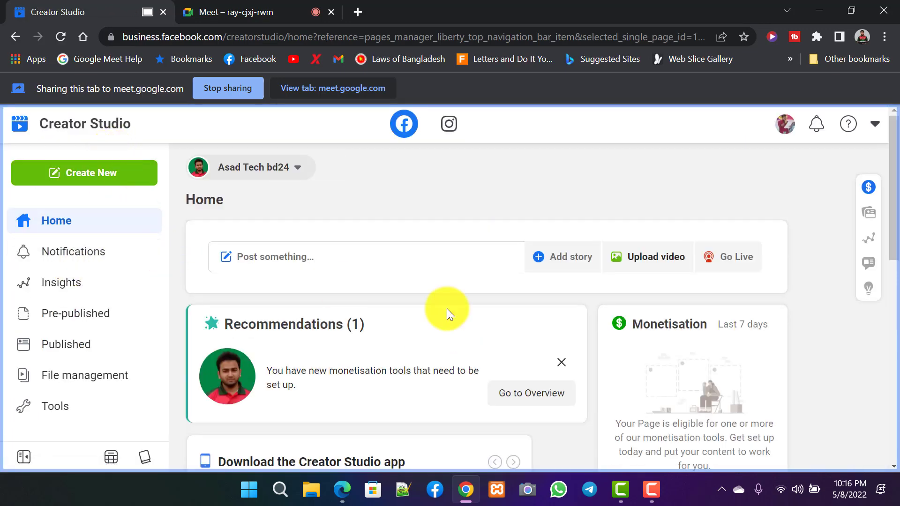
scroll(530, 323, "down", 7)
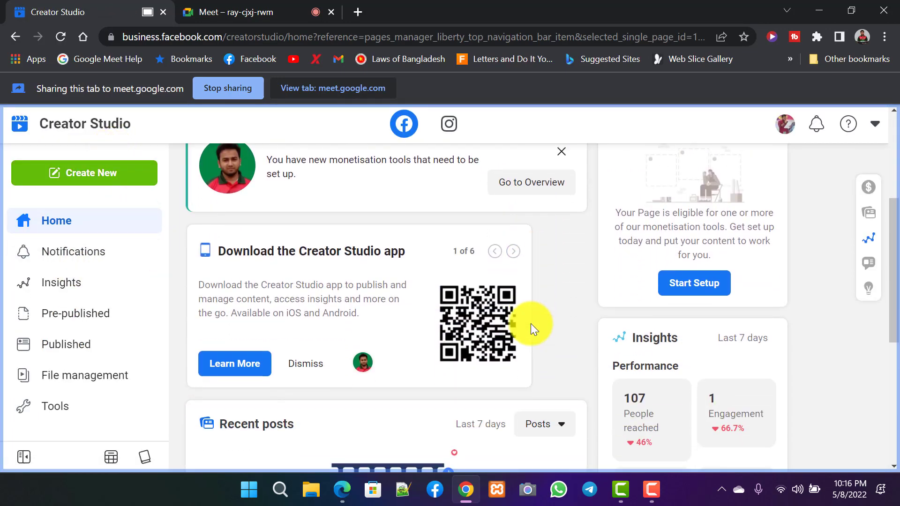
scroll(530, 324, "down", 3)
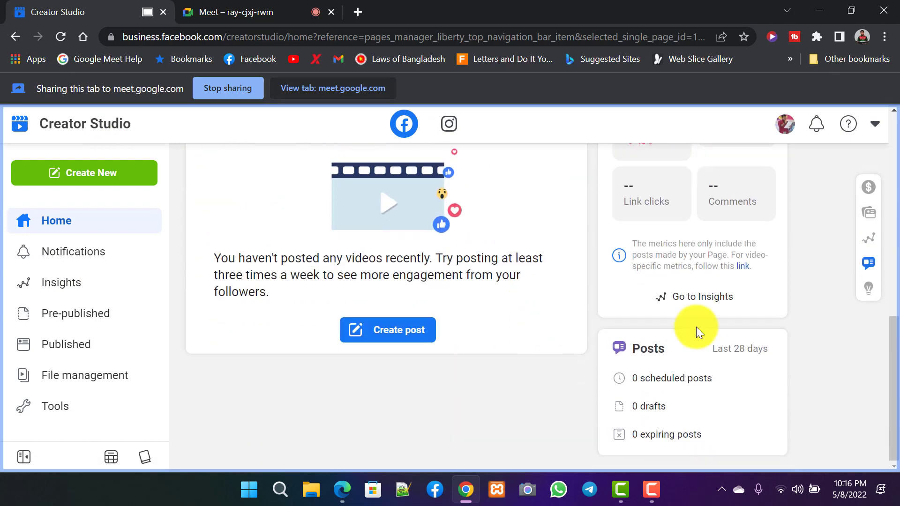
scroll(674, 351, "up", 10)
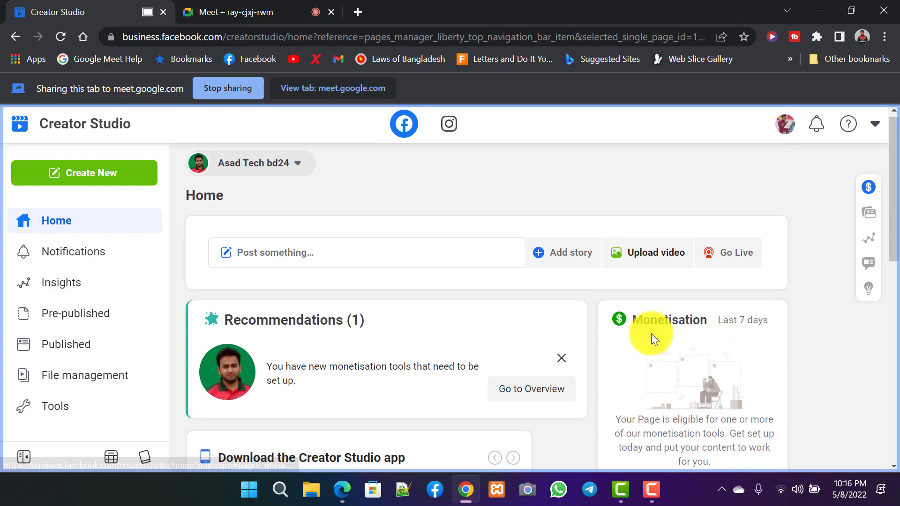
scroll(707, 359, "down", 3)
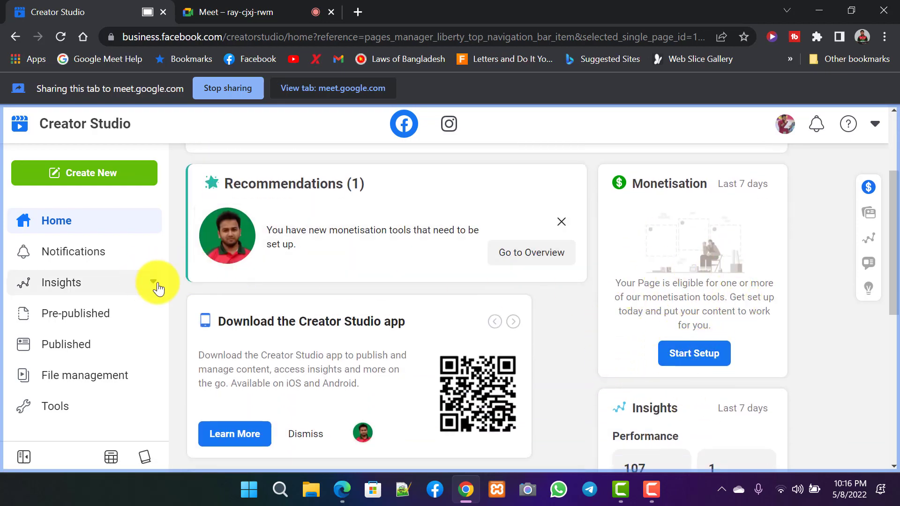
scroll(14, 370, "down", 6)
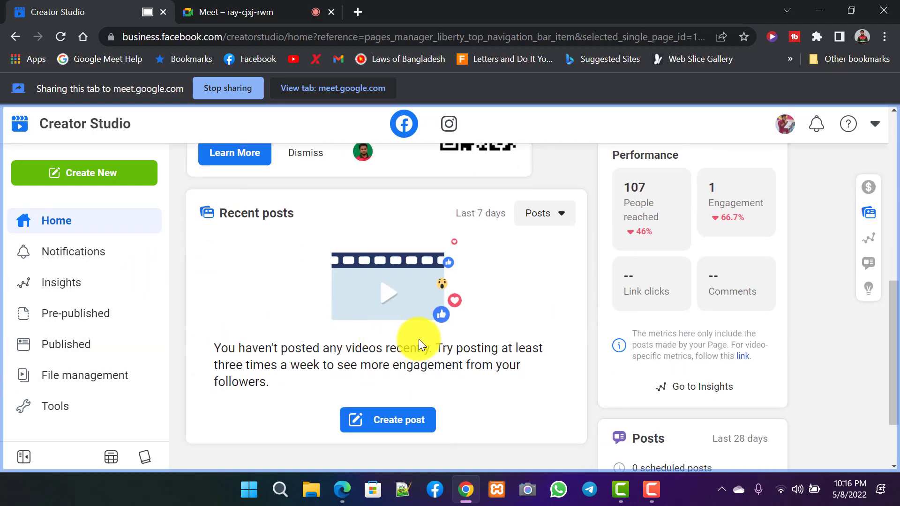
scroll(418, 339, "up", 10)
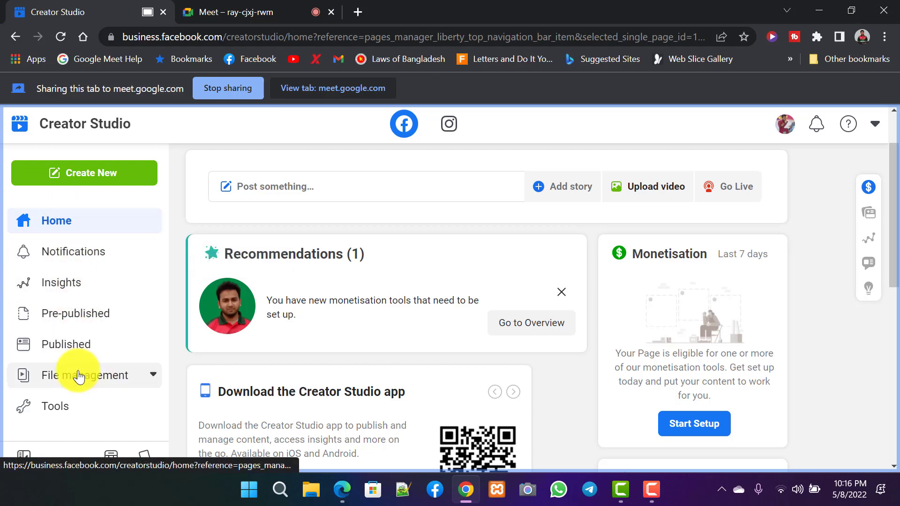
scroll(75, 370, "down", 4)
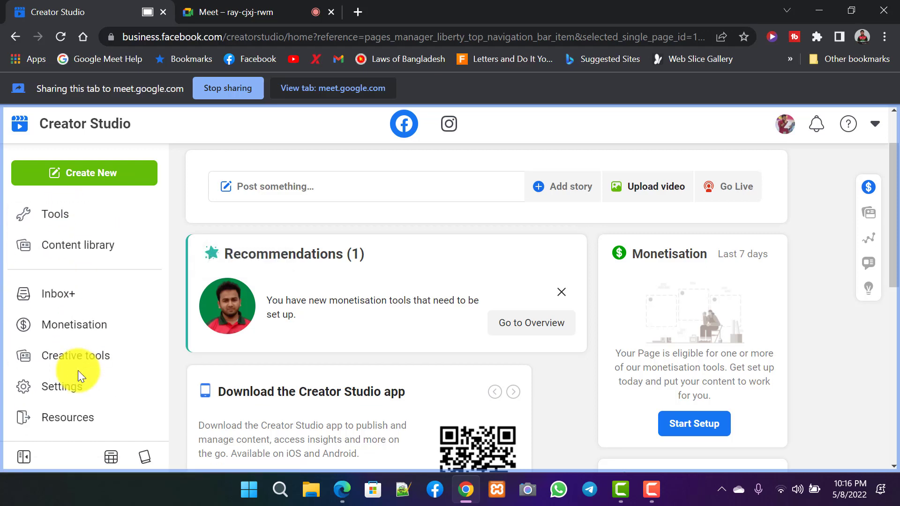
- Examine the navigation entries and the home dashboard's recommendations, recent posts, insights, post summary and posting options
scroll(78, 370, "up", 4)
scroll(77, 370, "down", 4)
scroll(78, 370, "up", 4)
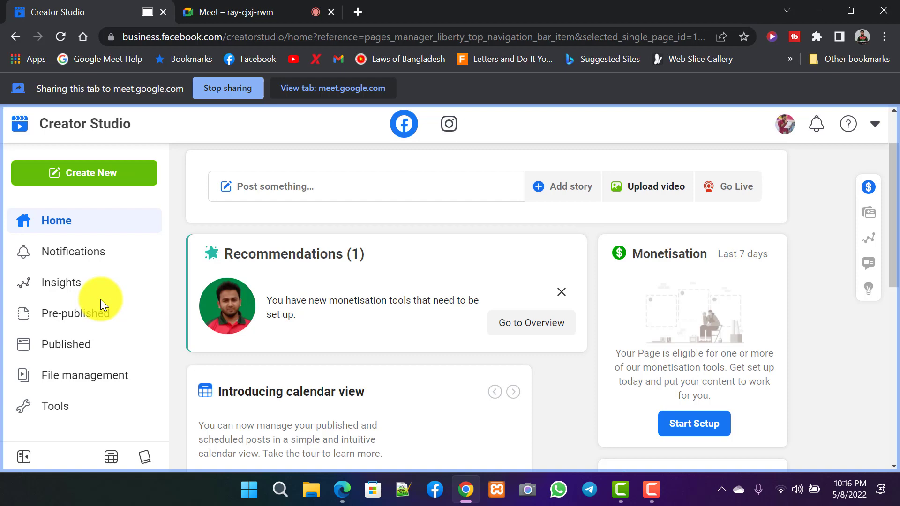
scroll(101, 300, "down", 2)
scroll(101, 300, "up", 2)
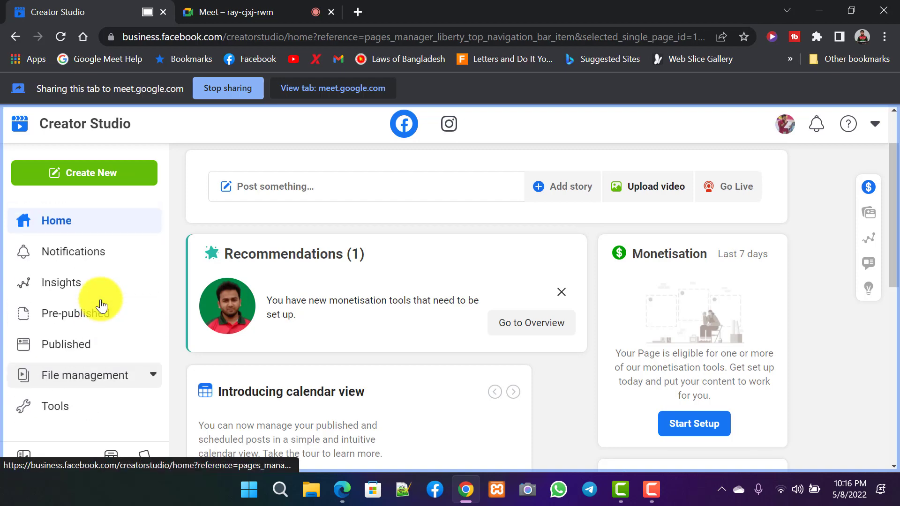
scroll(342, 332, "down", 5)
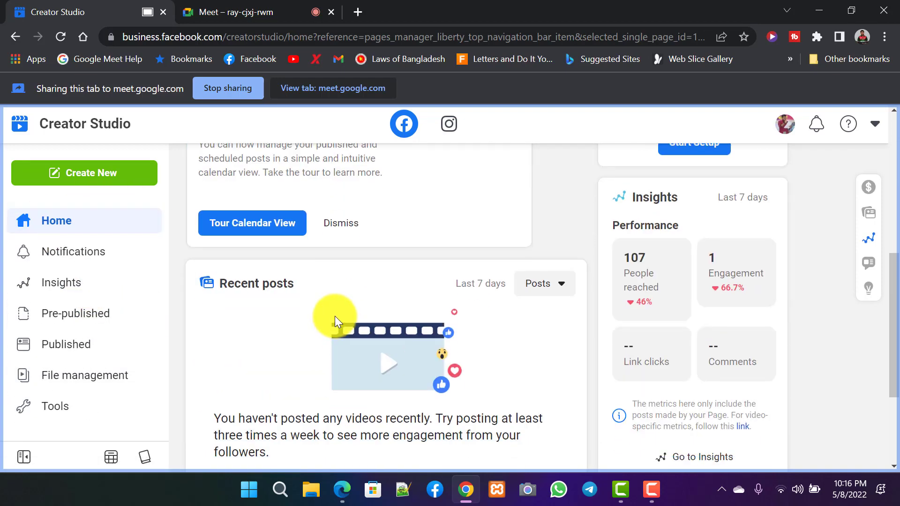
scroll(335, 316, "down", 3)
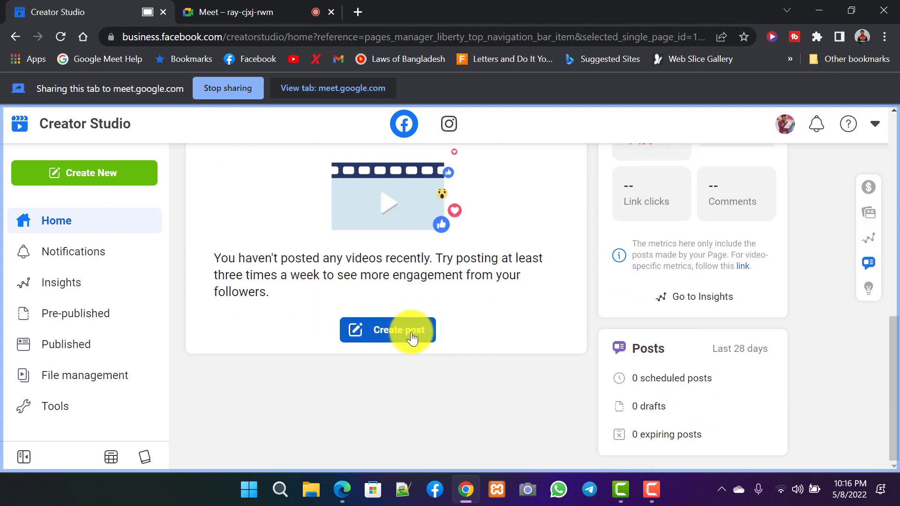
scroll(181, 347, "up", 10)
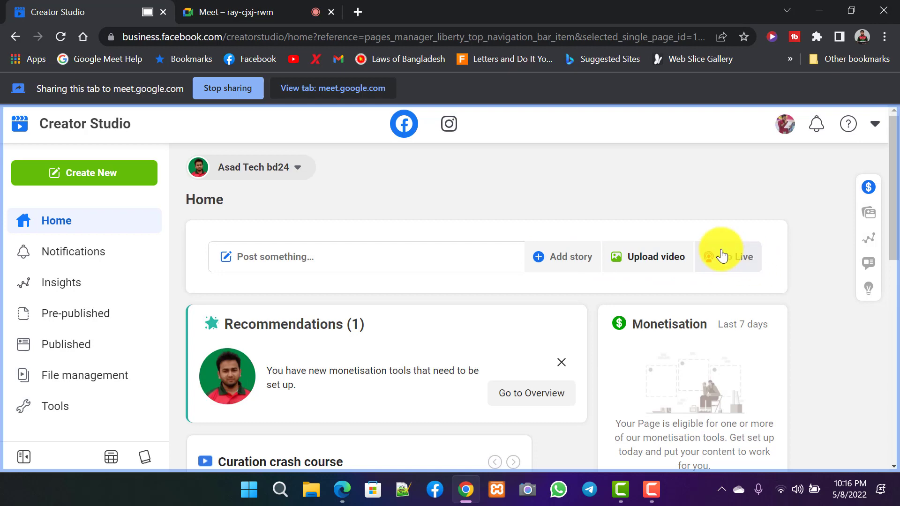
- Bulk-upload video_2022-05-08_13-27-00, video_2022-05-08_13-27-10 and video_2022-05-08_13-27-18 from the Videos folder as multiple new videos
left_click(84, 177)
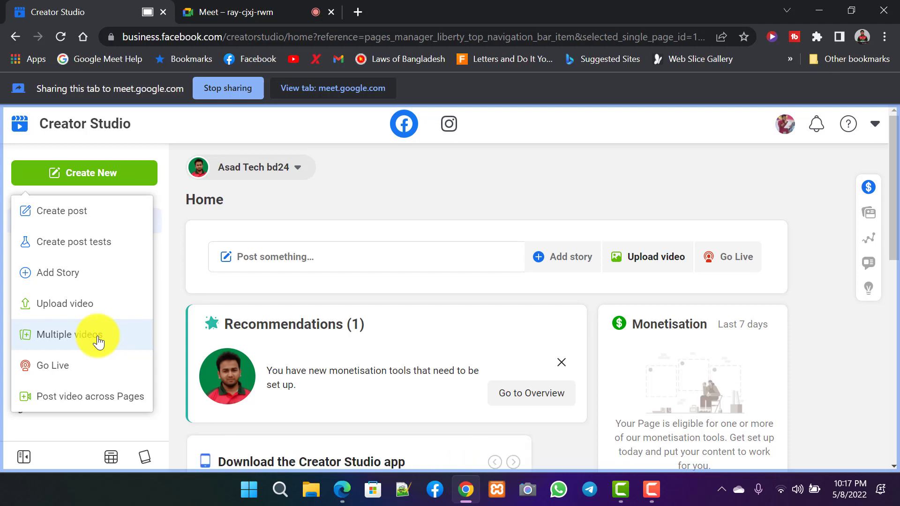
left_click(78, 335)
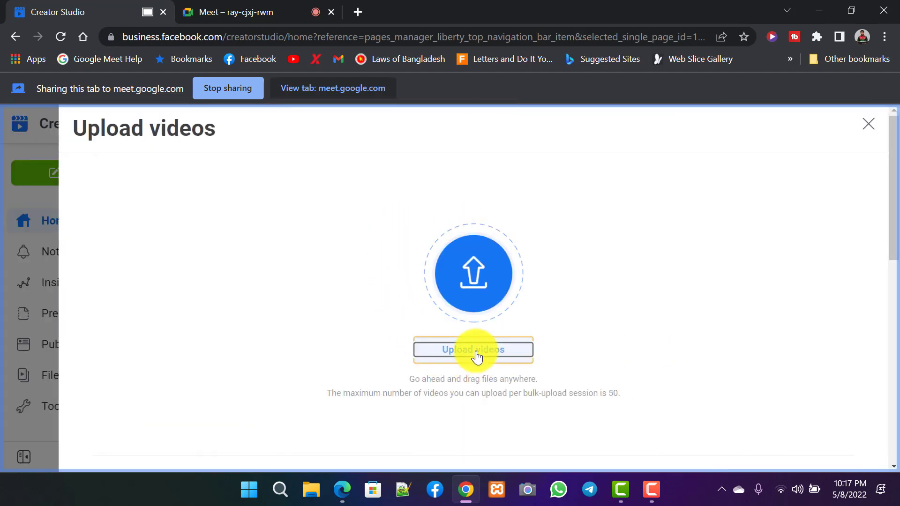
left_click(475, 351)
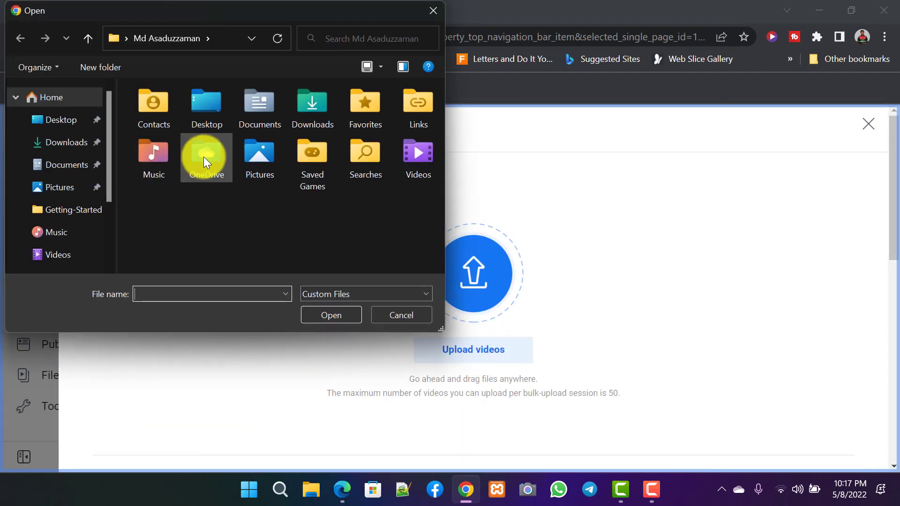
double_click(401, 161)
left_click(157, 235)
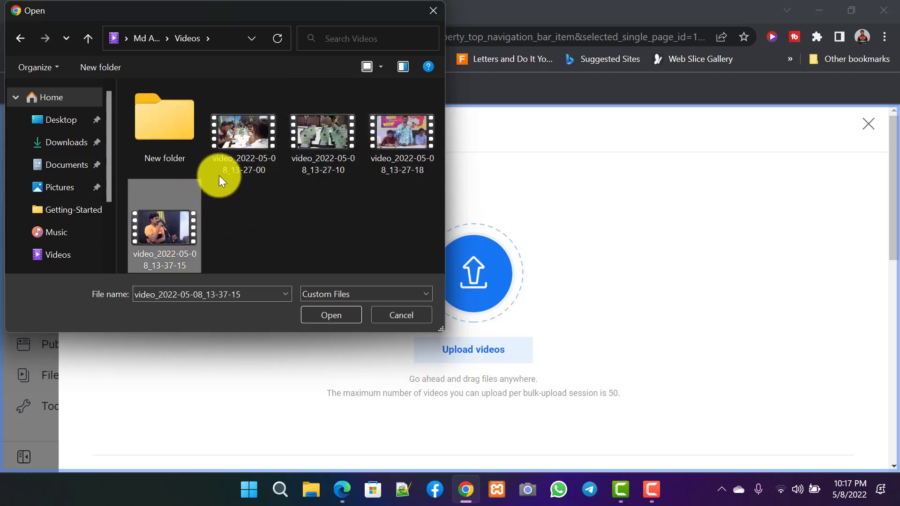
left_click(243, 148)
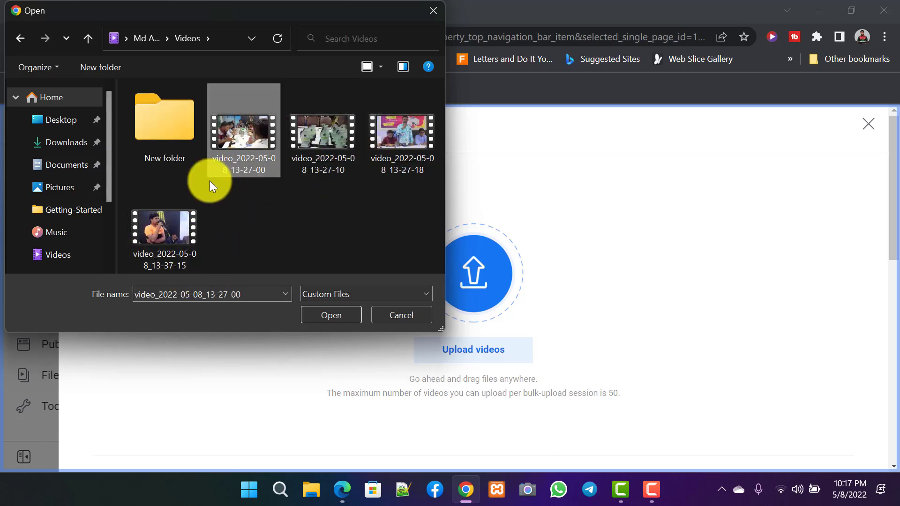
left_click_drag(209, 181, 426, 155)
left_click(327, 314)
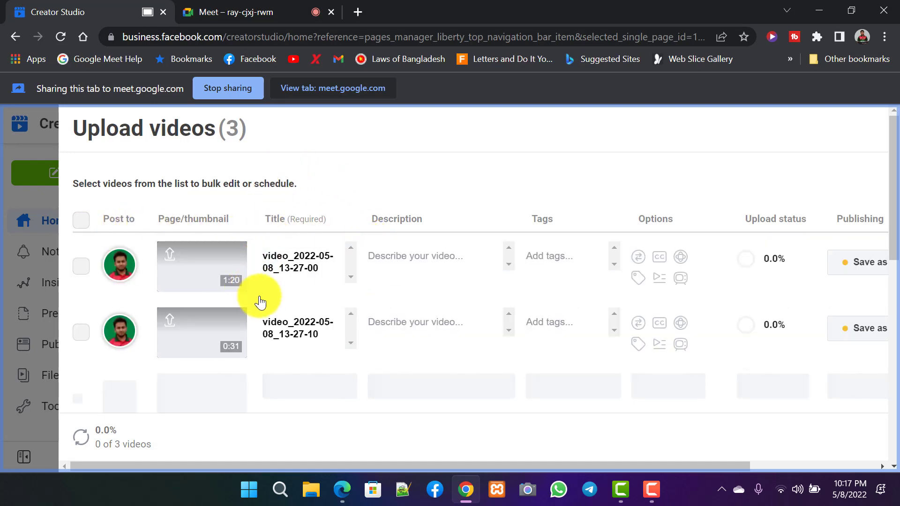
- Examine the bulk upload list's thumbnails, titles, descriptions, tags, options, upload status and the bulk selection hint
scroll(260, 324, "down", 1)
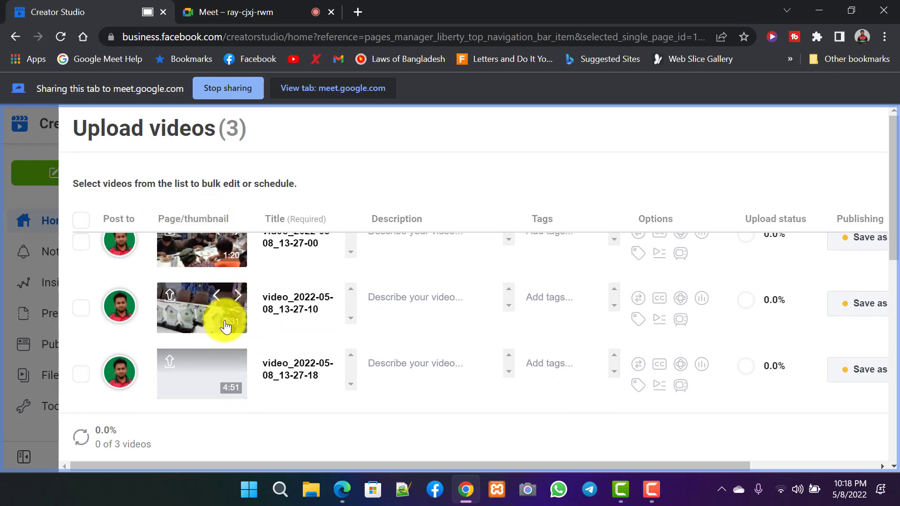
scroll(225, 326, "up", 1)
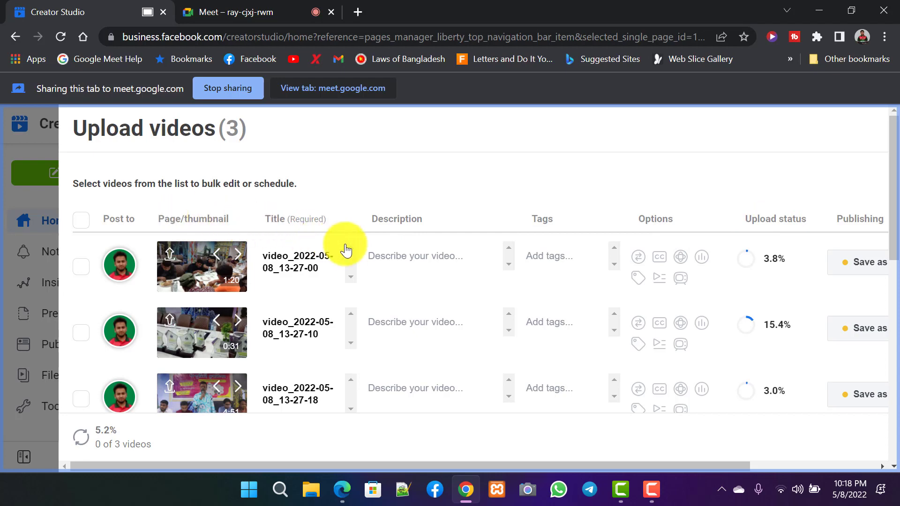
left_click_drag(769, 394, 712, 209)
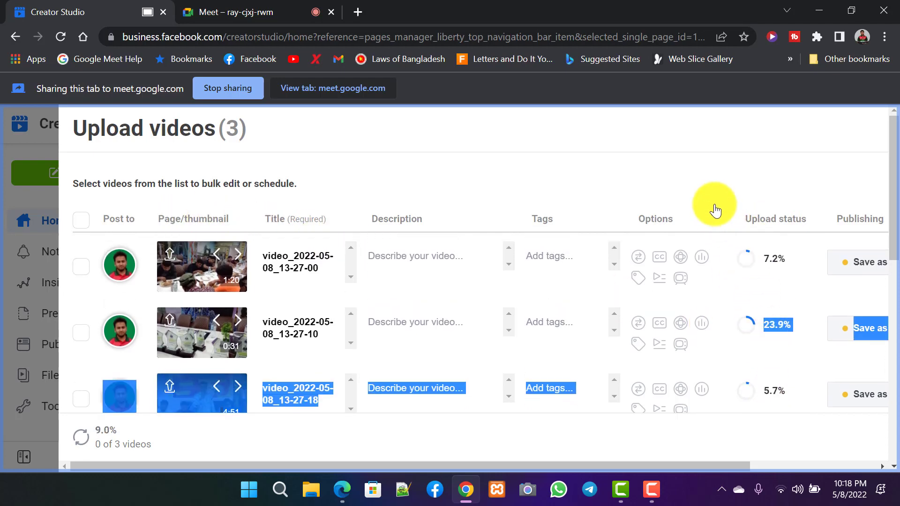
left_click(713, 209)
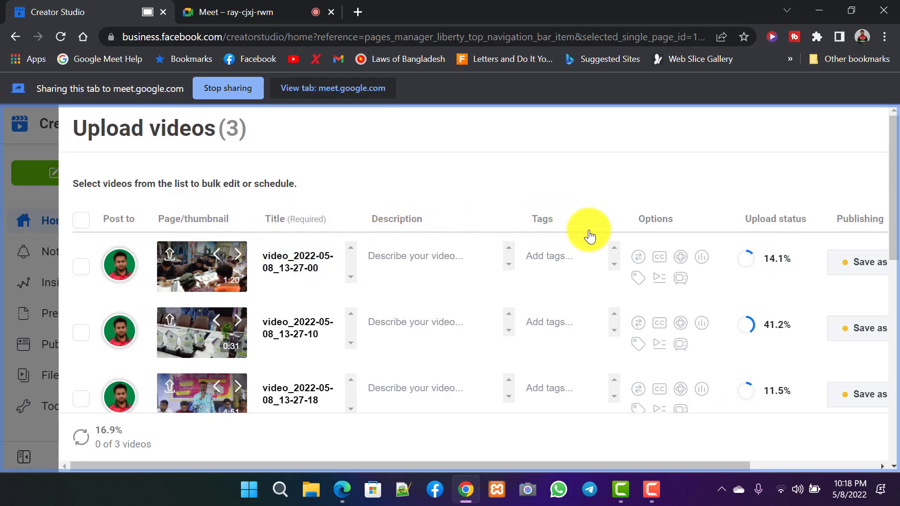
scroll(346, 342, "down", 1)
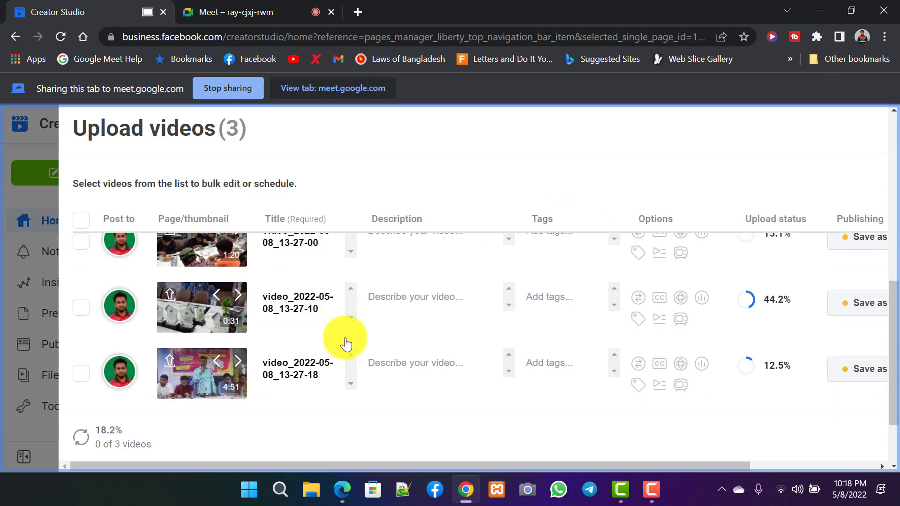
scroll(200, 267, "up", 1)
scroll(200, 372, "down", 1)
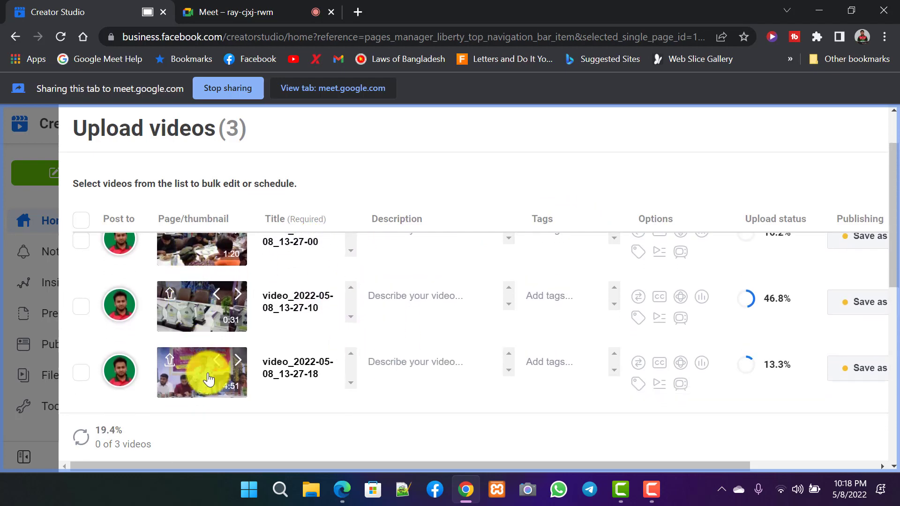
scroll(490, 237, "up", 1)
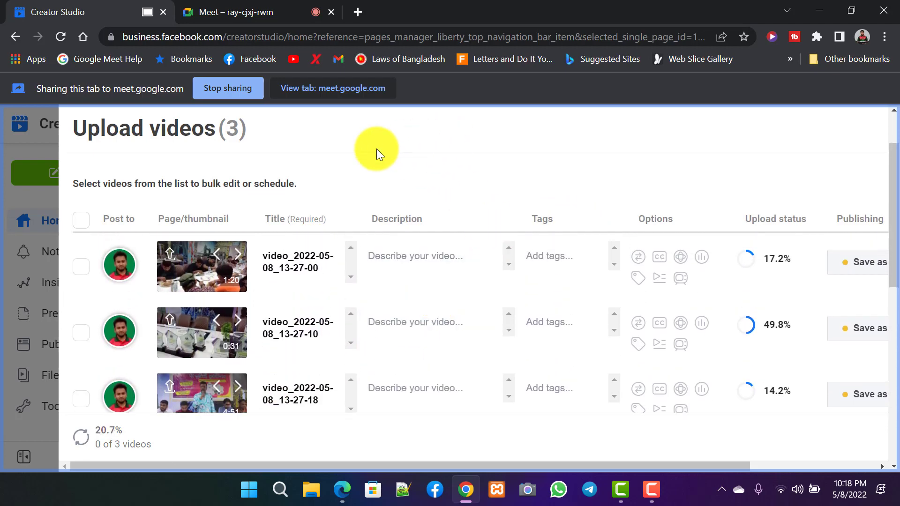
triple_click(321, 161)
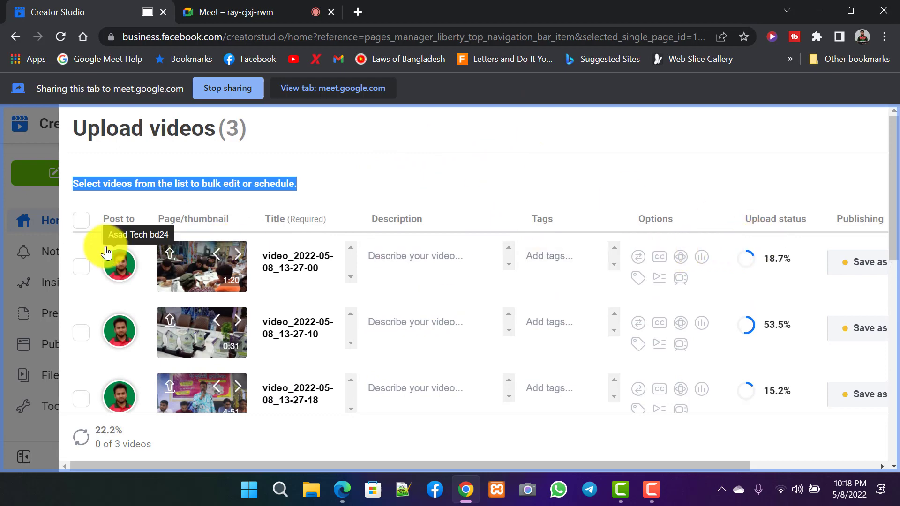
- Select all three videos in the bulk upload, delete them permanently and close the upload window
left_click(75, 226)
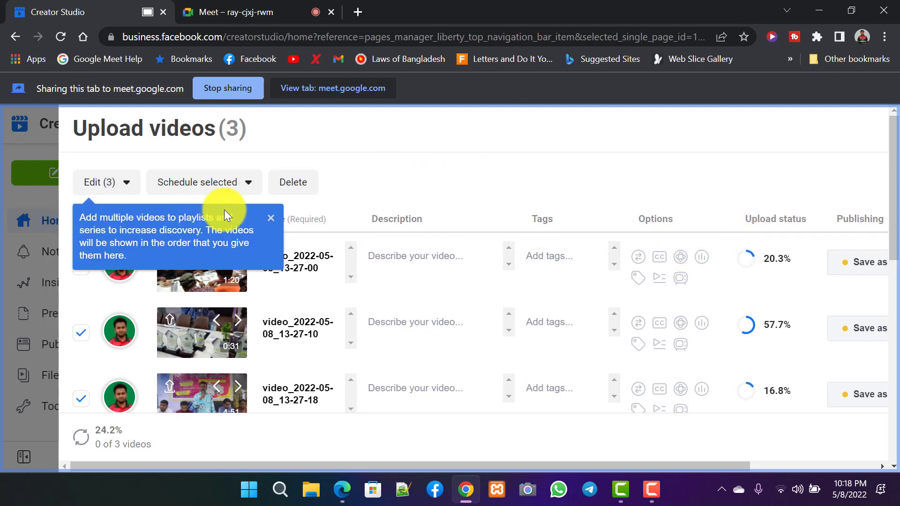
left_click(272, 219)
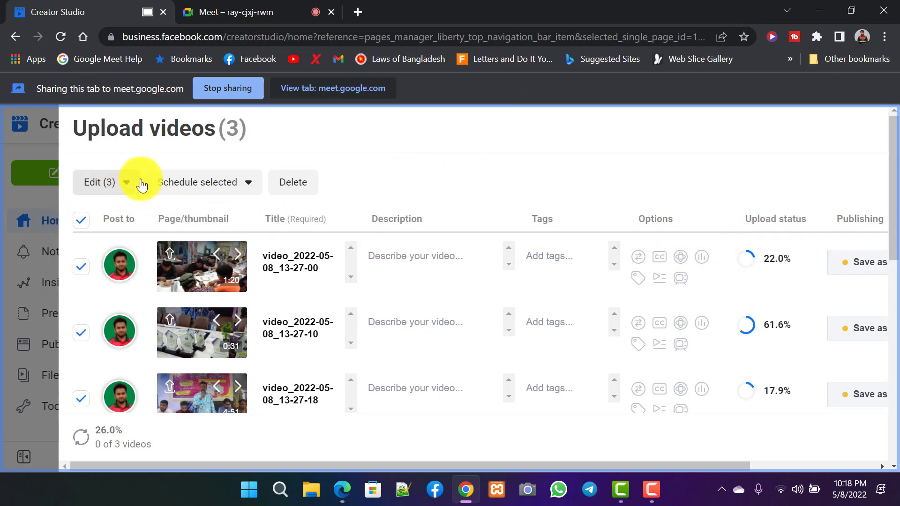
left_click(293, 186)
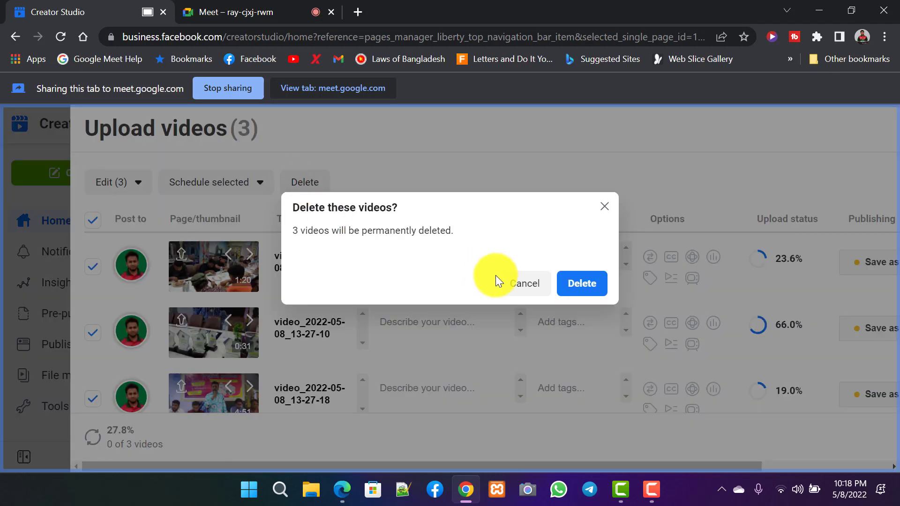
left_click(580, 283)
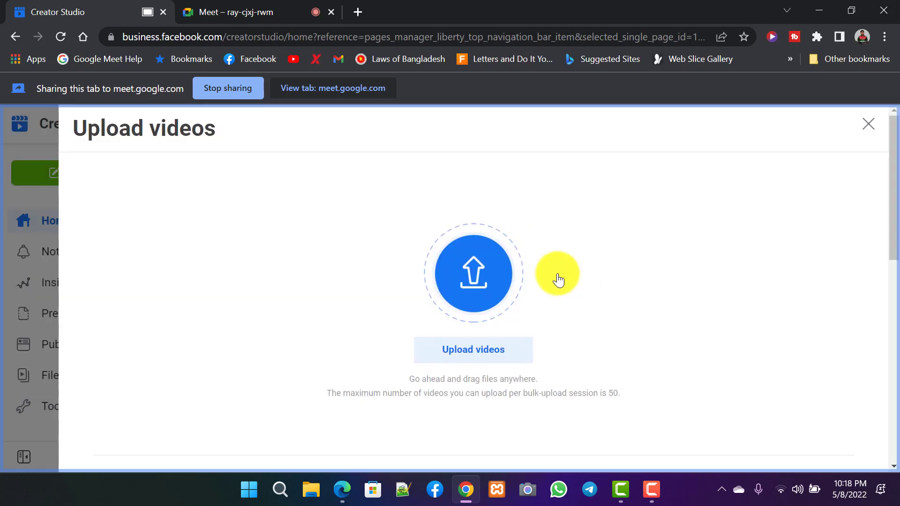
left_click(867, 129)
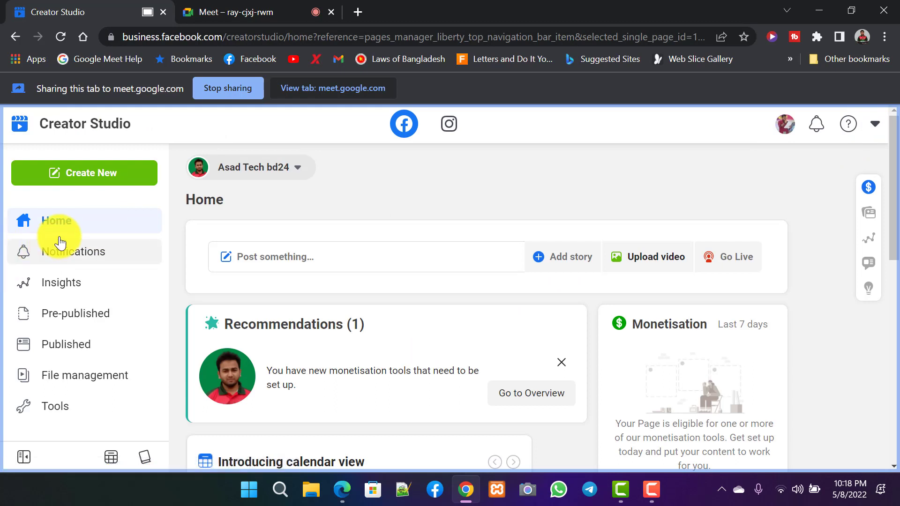
- Upload the single video video_2022-05-08_13-27-00 from the Videos folder and dismiss the video composer introduction
left_click(96, 188)
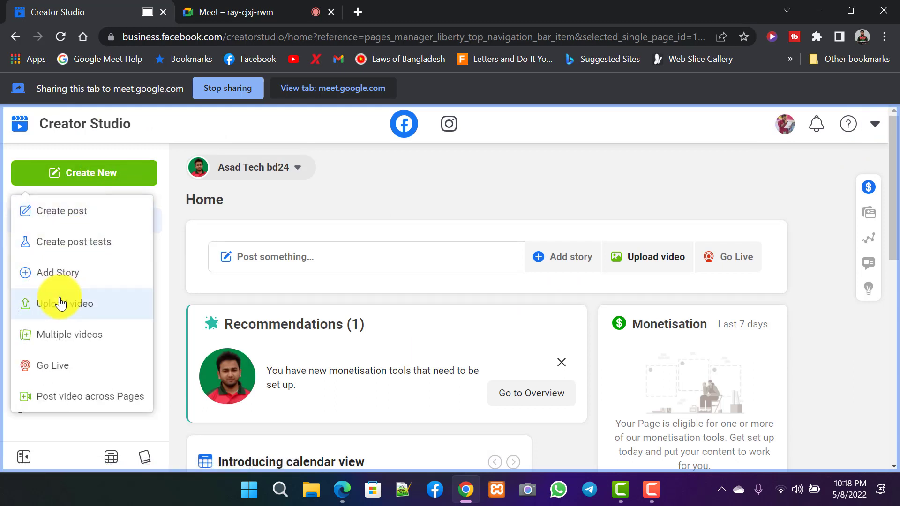
left_click(61, 303)
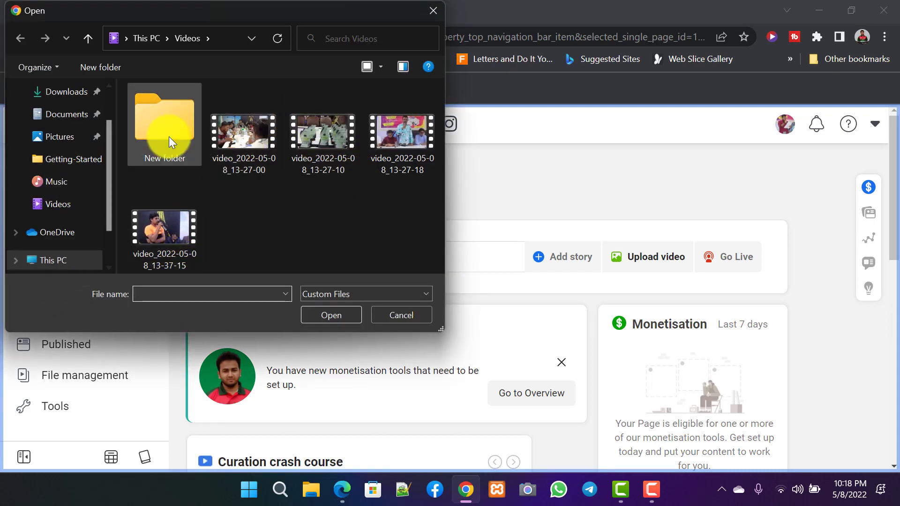
left_click(68, 166)
left_click(153, 146)
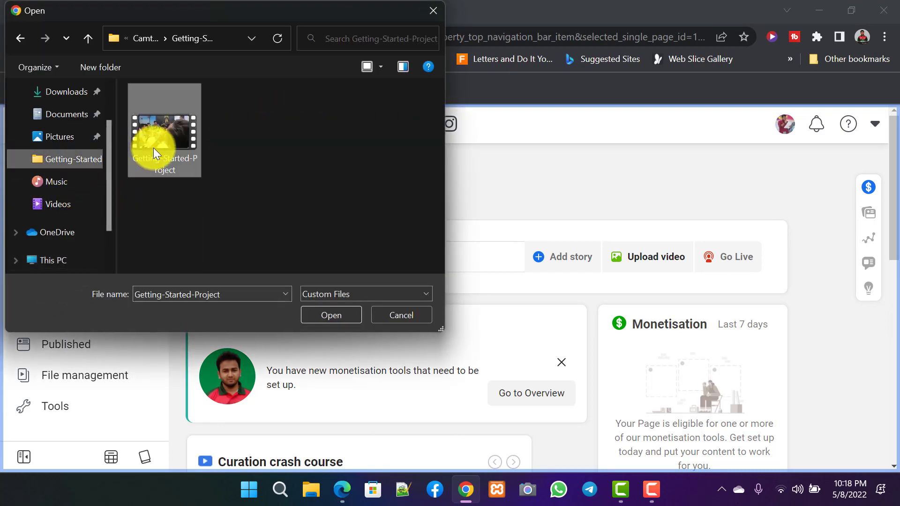
left_click(60, 202)
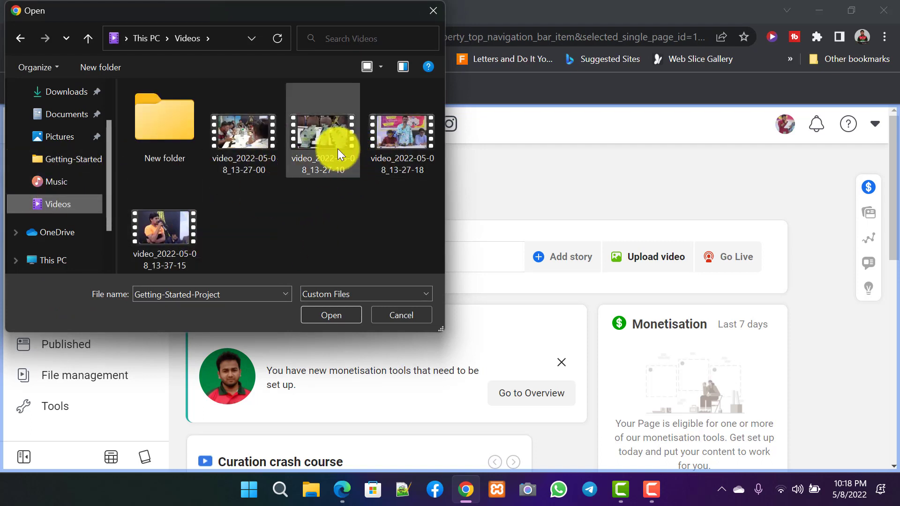
left_click(266, 155)
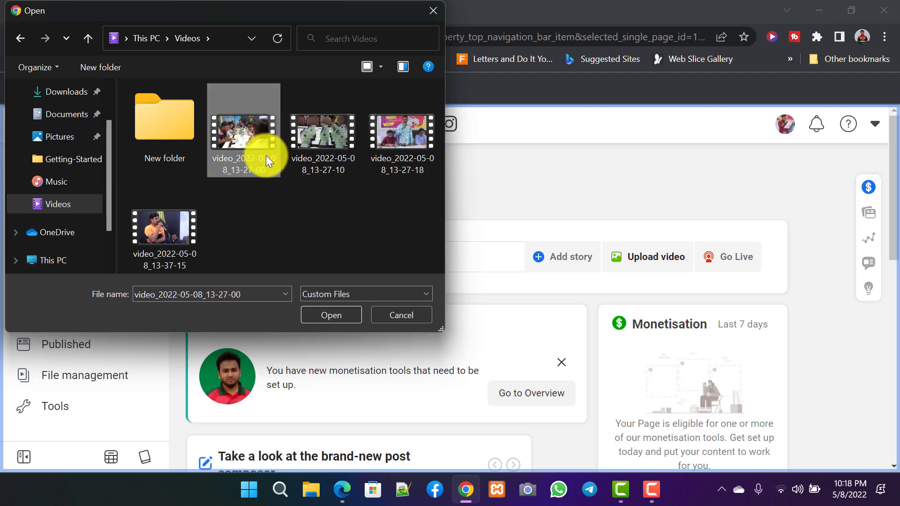
left_click(334, 318)
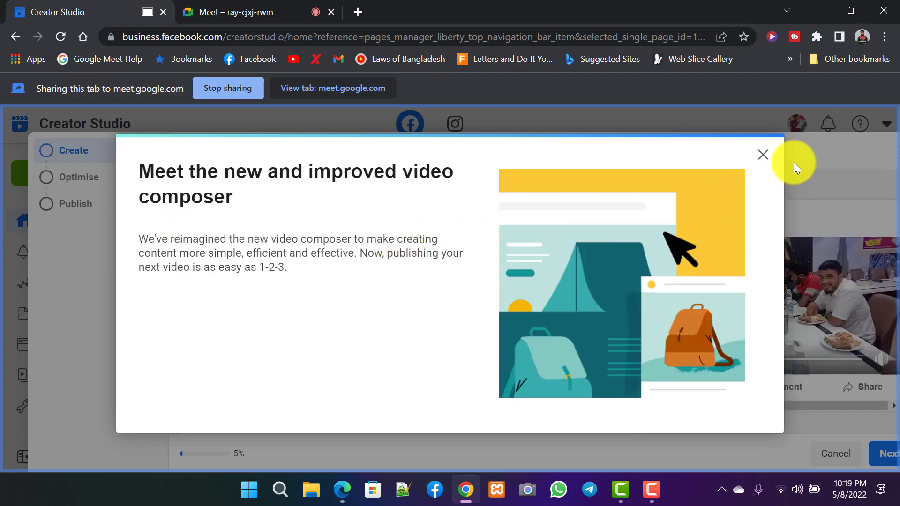
left_click(762, 156)
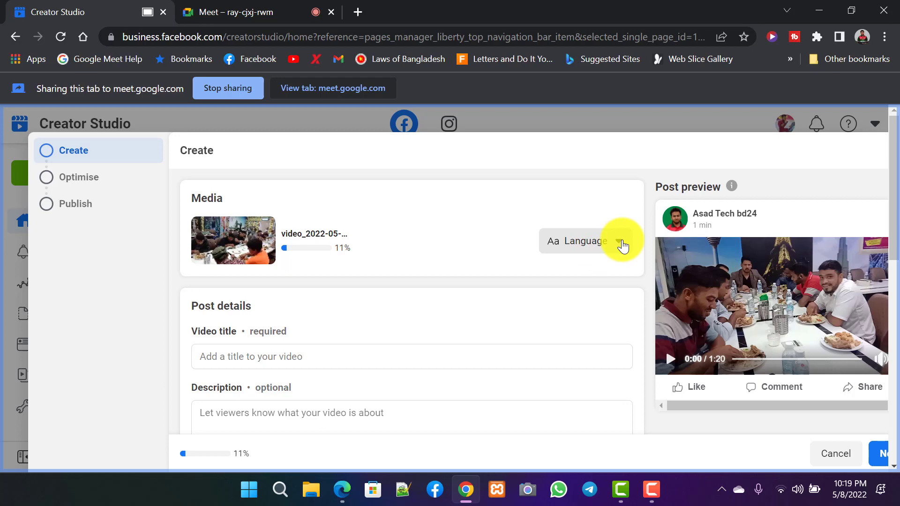
- Set the video's language to Bengali and enter the video title "মিটআপ"
left_click(622, 245)
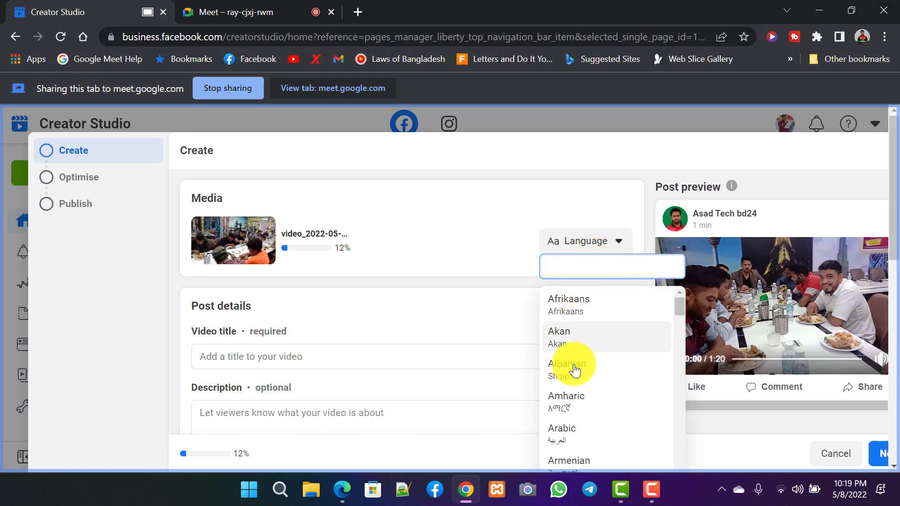
scroll(577, 413, "down", 9)
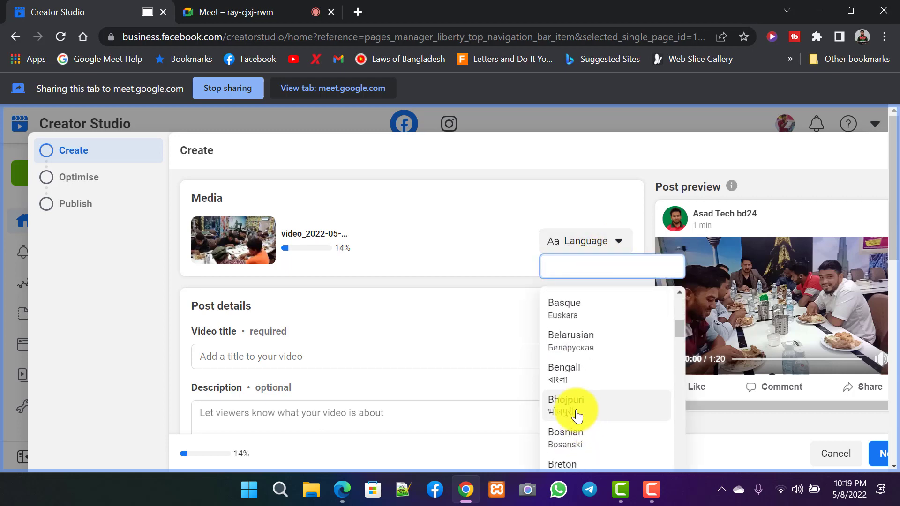
left_click(567, 373)
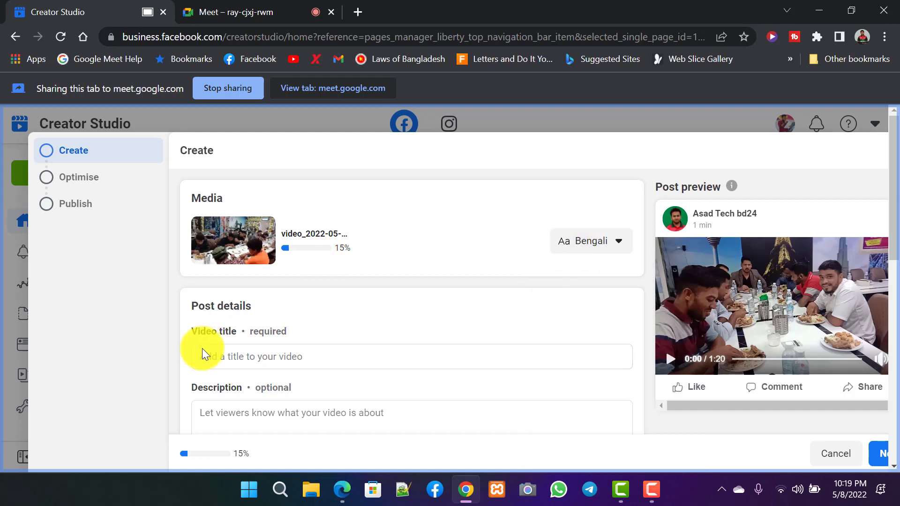
left_click(221, 357)
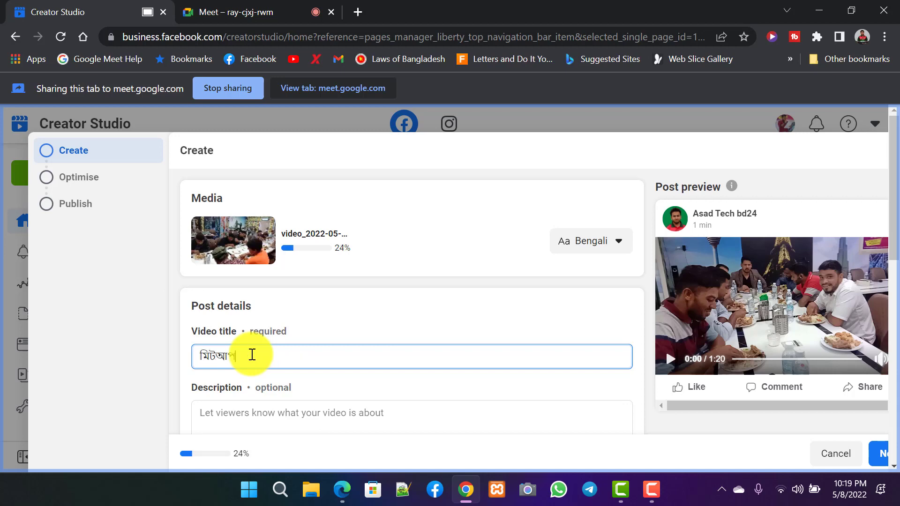
- Enter the video description "এন আর বি মালয়েশিয়া টিমের ২০০তম সেশন ক্লাস।"
scroll(251, 357, "down", 3)
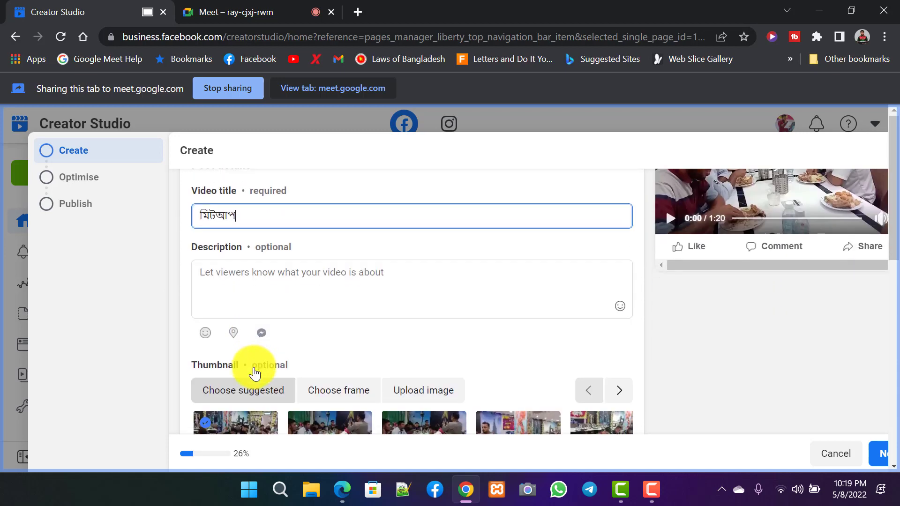
left_click(227, 287)
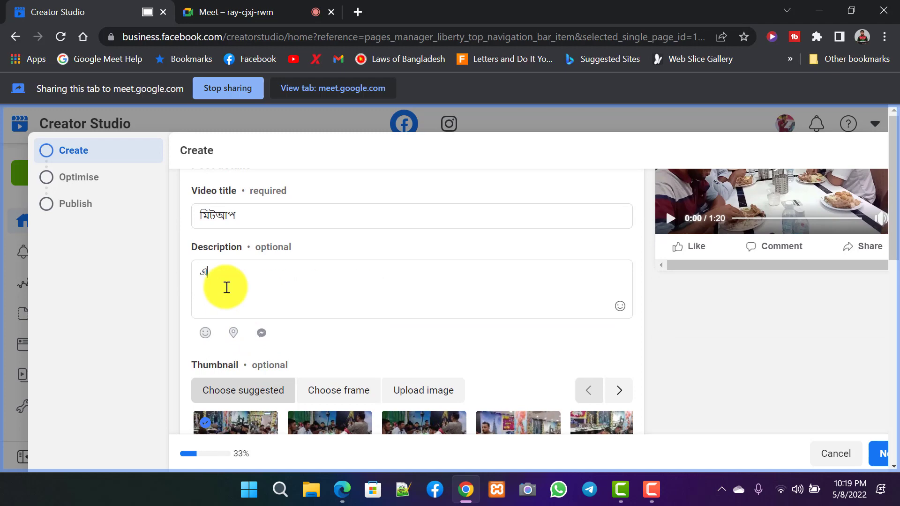
type("এ")
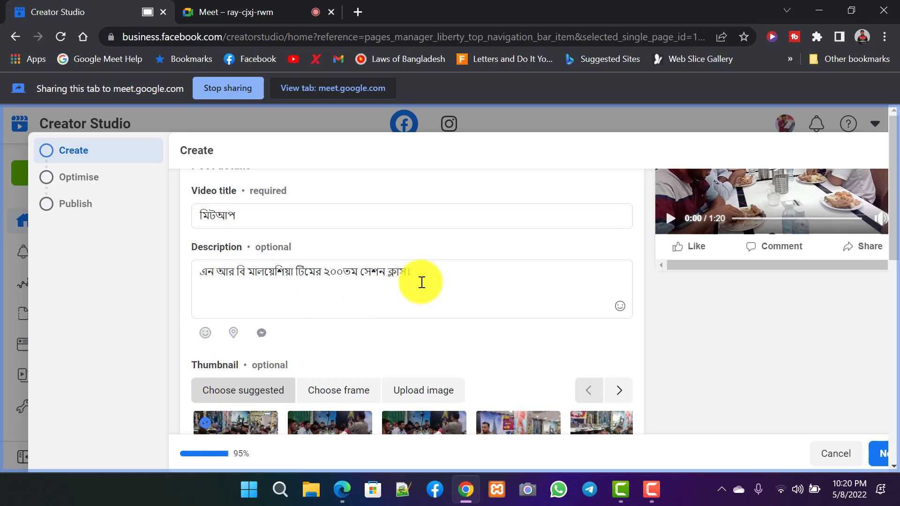
- Review the suggested and Choose frame thumbnail options for the video, and switch the thumbnail source to Upload image
scroll(422, 282, "down", 1)
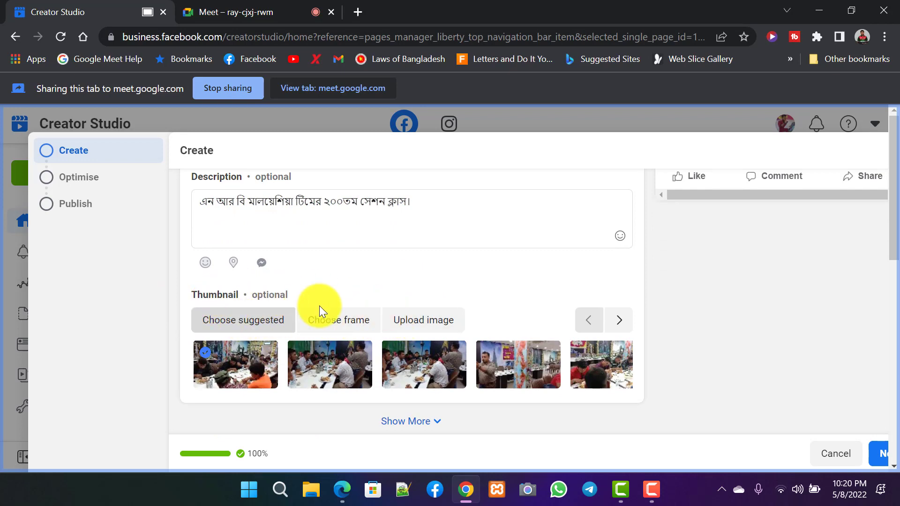
scroll(338, 319, "down", 1)
scroll(356, 319, "down", 2)
scroll(534, 298, "up", 1)
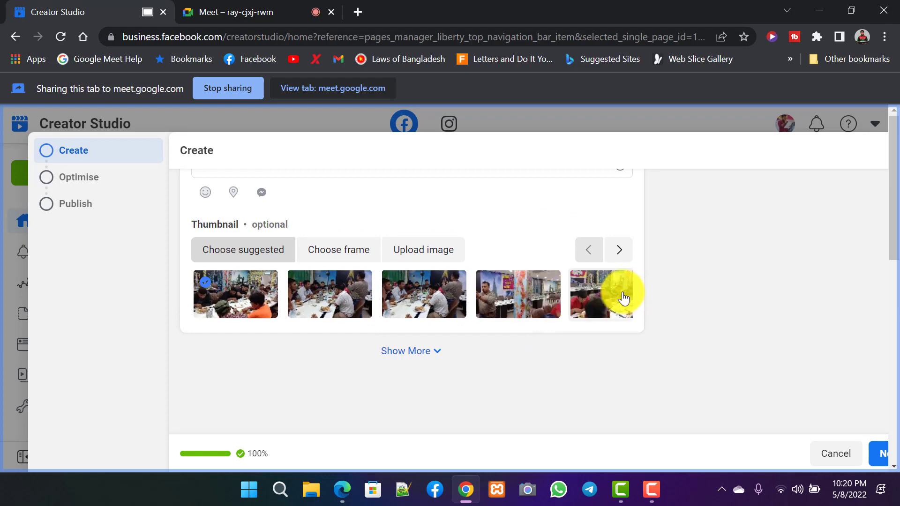
scroll(345, 301, "up", 1)
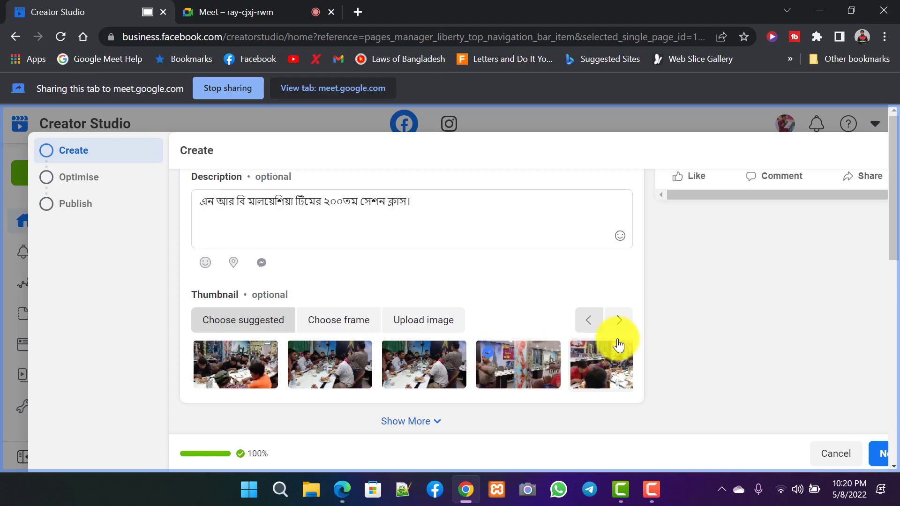
left_click(327, 330)
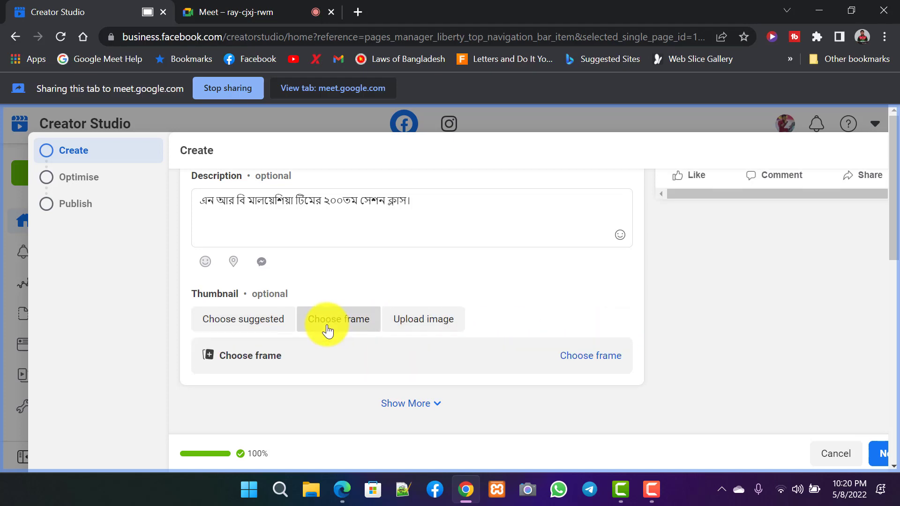
scroll(585, 304, "down", 1)
scroll(488, 299, "up", 1)
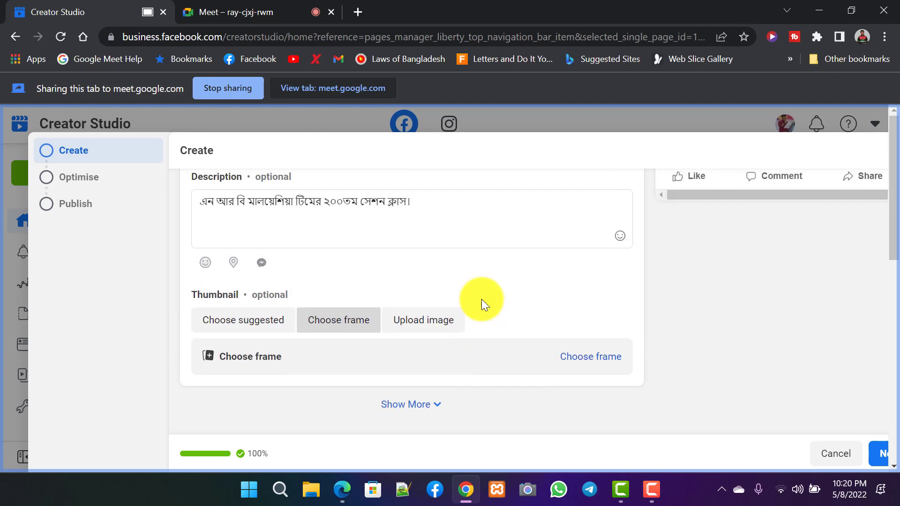
left_click(251, 318)
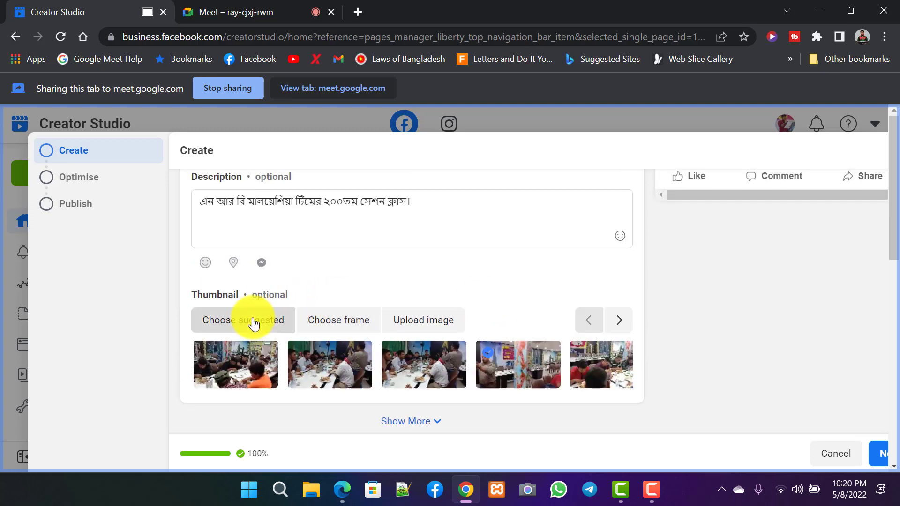
left_click(429, 323)
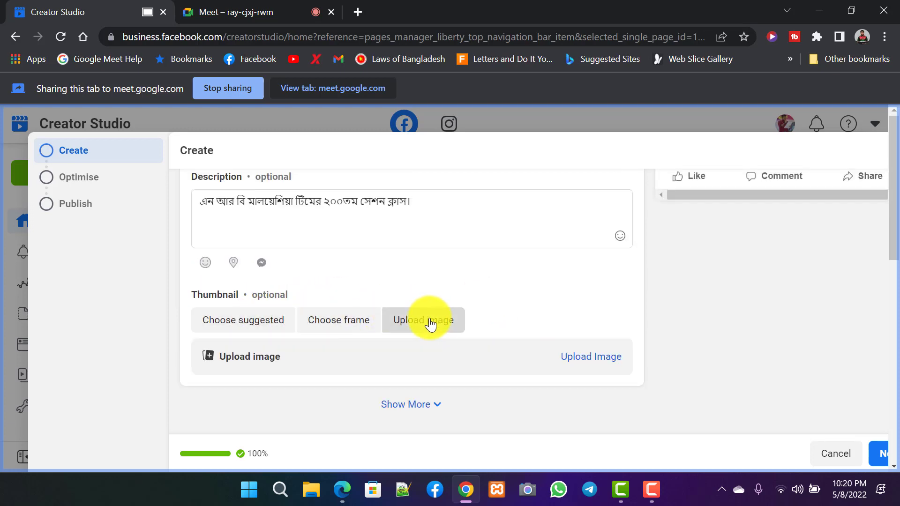
left_click(588, 362)
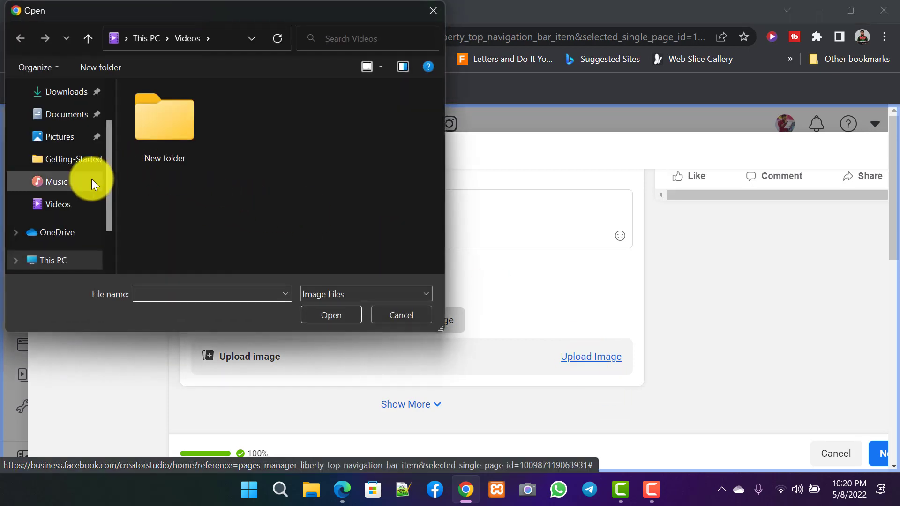
left_click(61, 137)
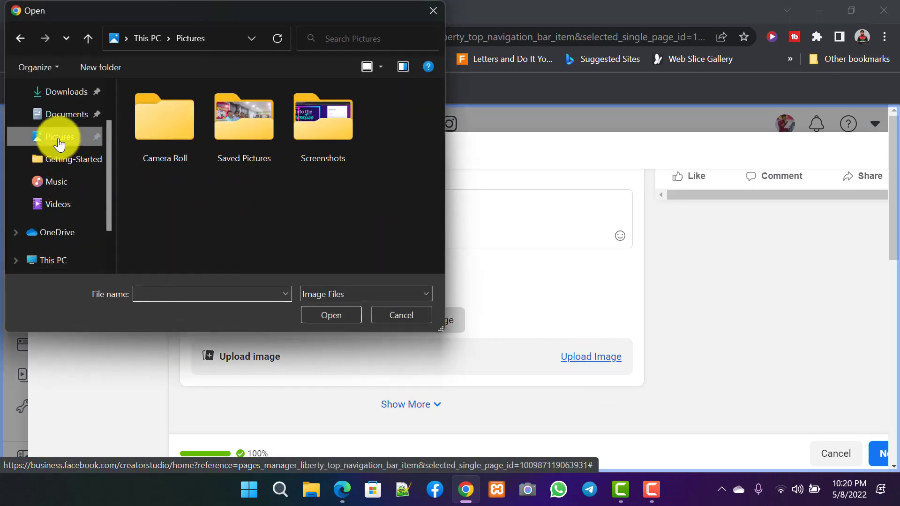
left_click(251, 141)
double_click(251, 139)
left_click(151, 126)
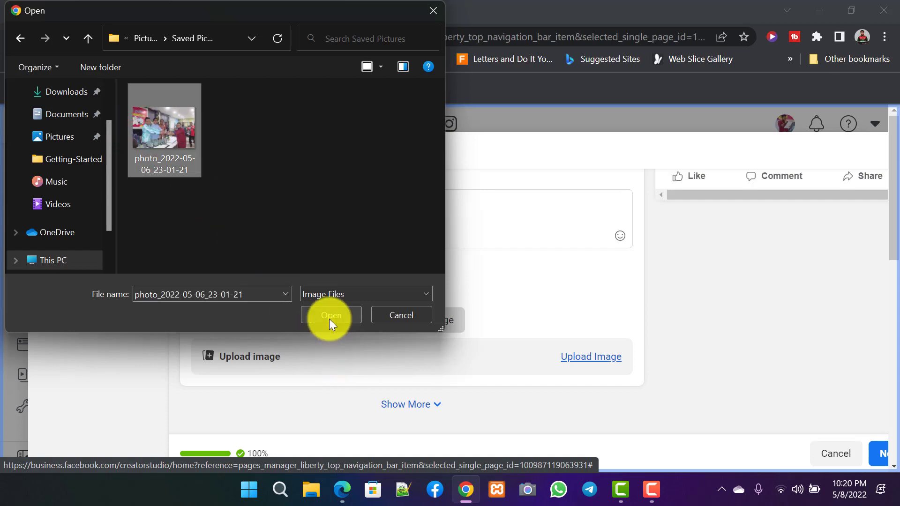
left_click(432, 10)
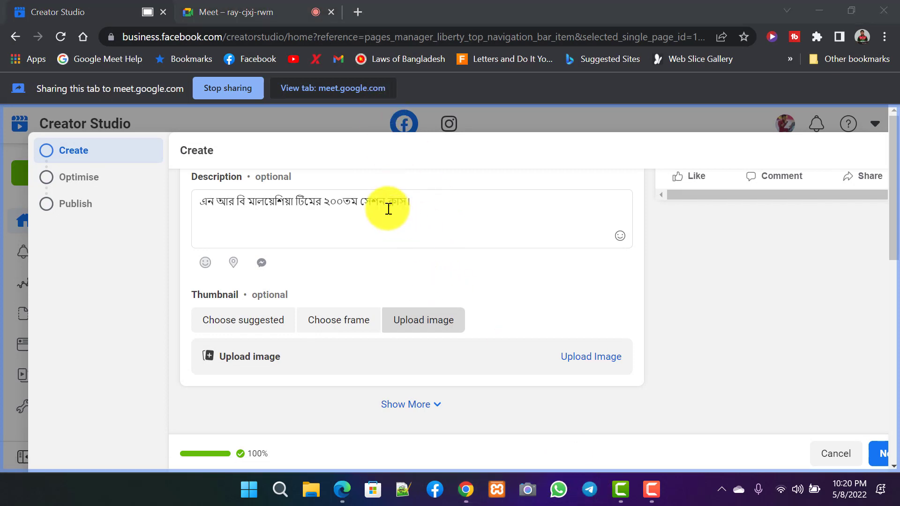
- Switch to Telegram and look through the May 6 event photos in the pinned NRB group chat for a thumbnail image
left_click(593, 503)
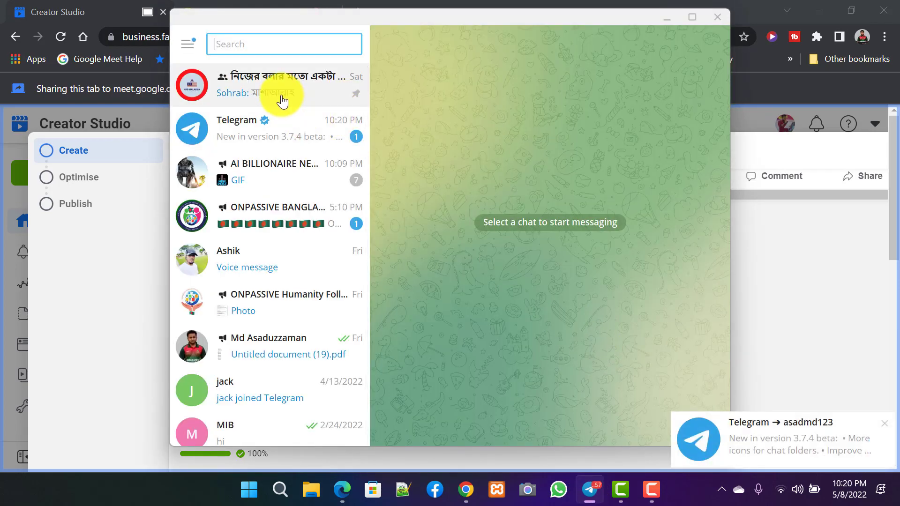
left_click(281, 96)
scroll(599, 358, "up", 15)
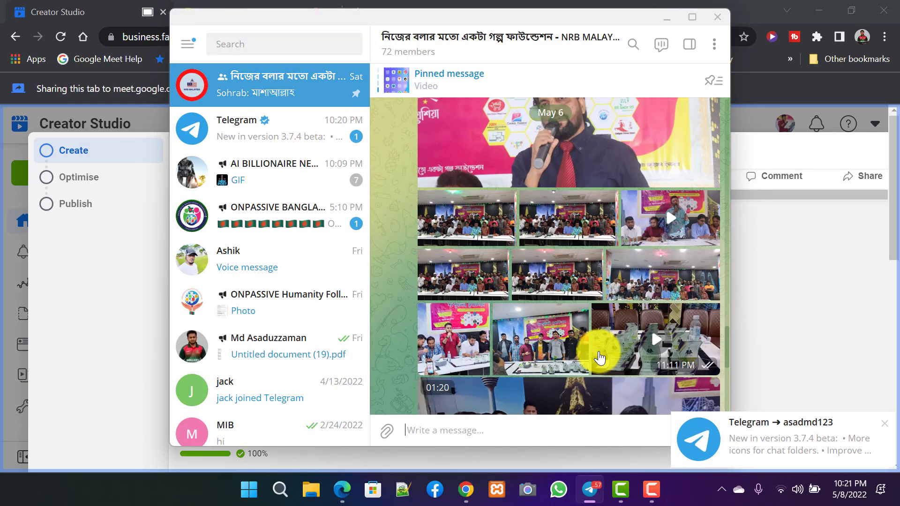
scroll(600, 358, "up", 15)
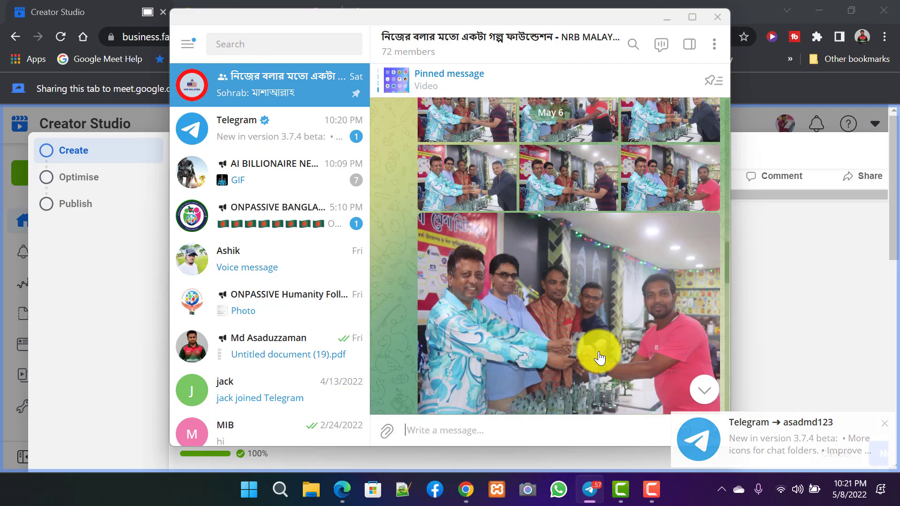
scroll(599, 359, "up", 15)
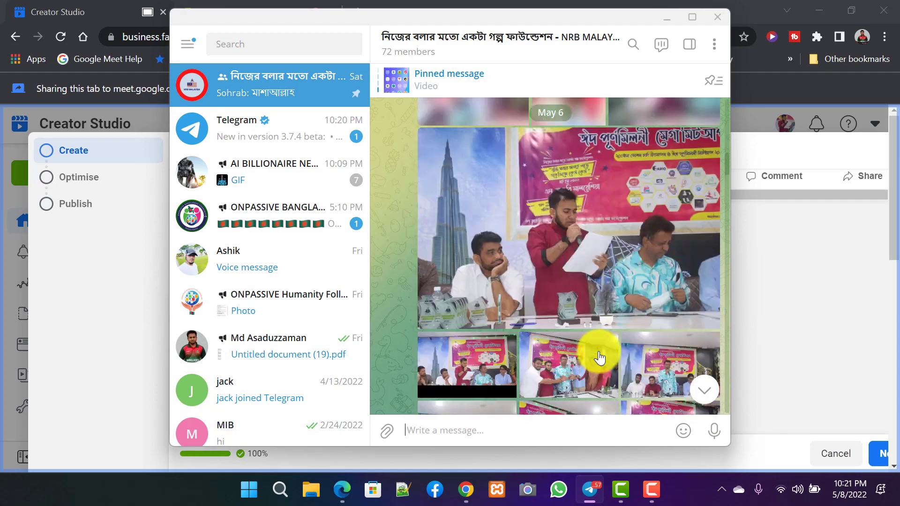
scroll(599, 358, "down", 10)
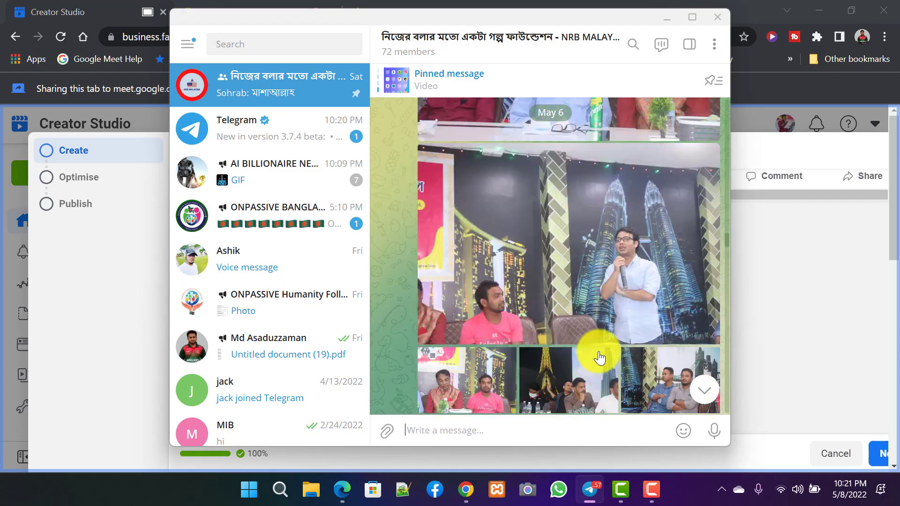
scroll(599, 358, "up", 5)
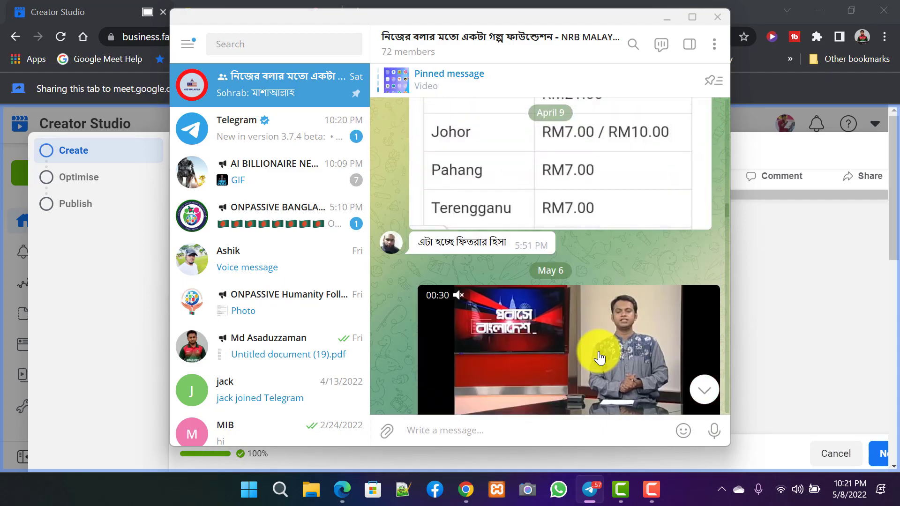
scroll(600, 359, "down", 5)
scroll(599, 358, "down", 10)
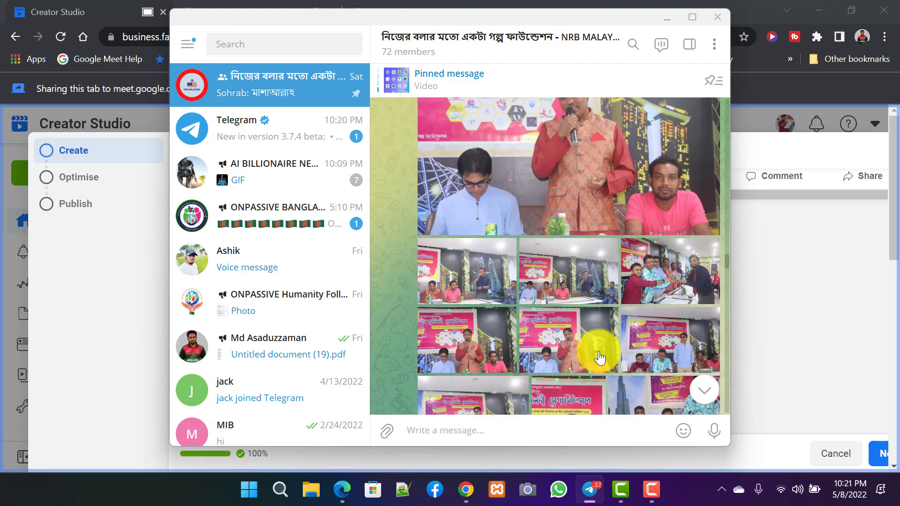
scroll(599, 358, "down", 10)
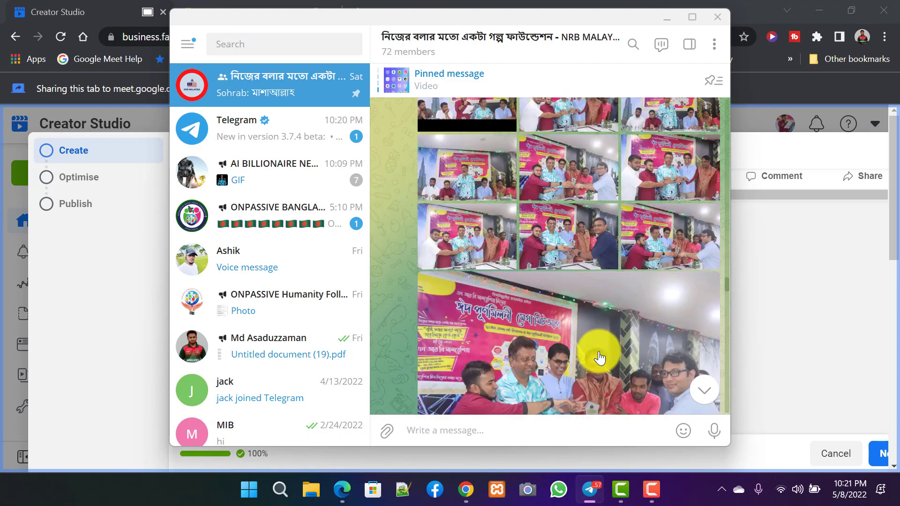
scroll(600, 359, "down", 10)
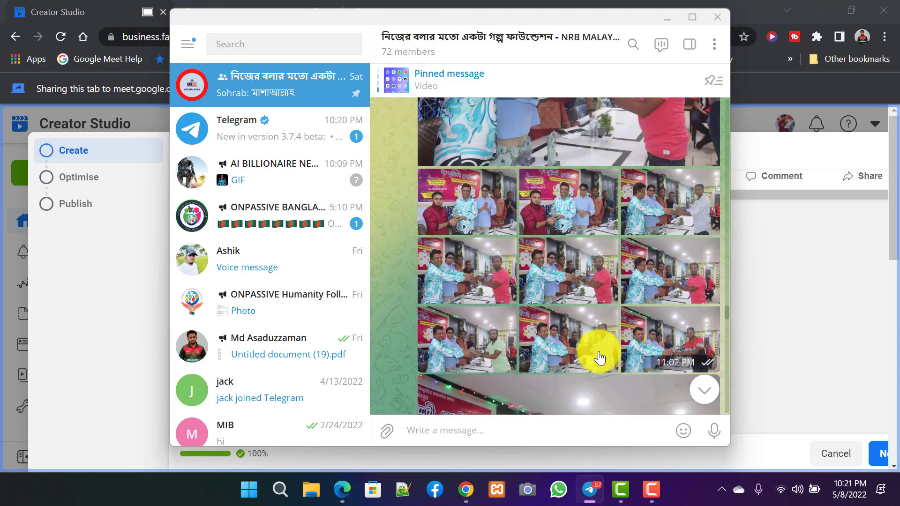
scroll(600, 359, "down", 10)
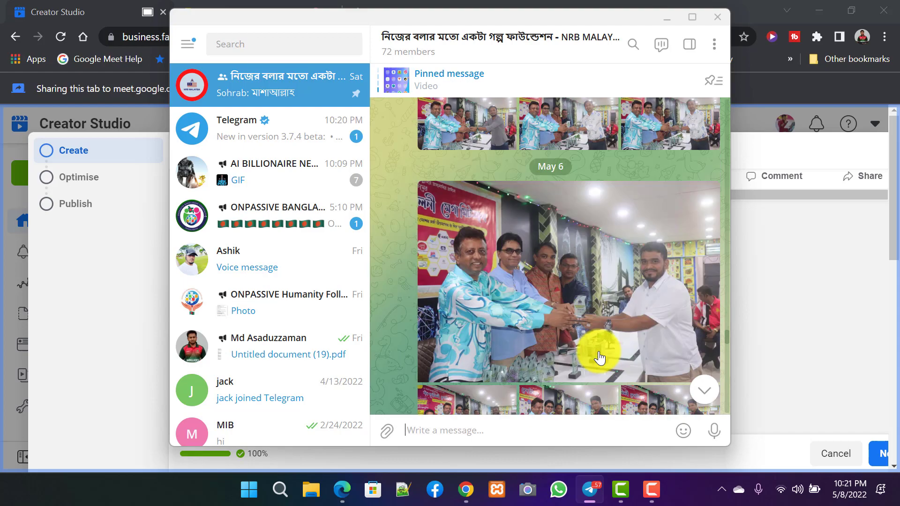
scroll(599, 359, "down", 10)
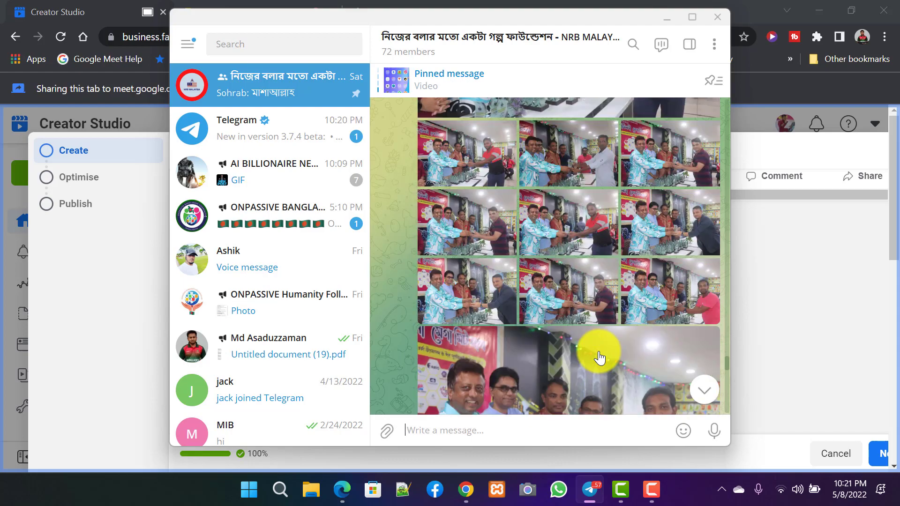
scroll(599, 359, "down", 3)
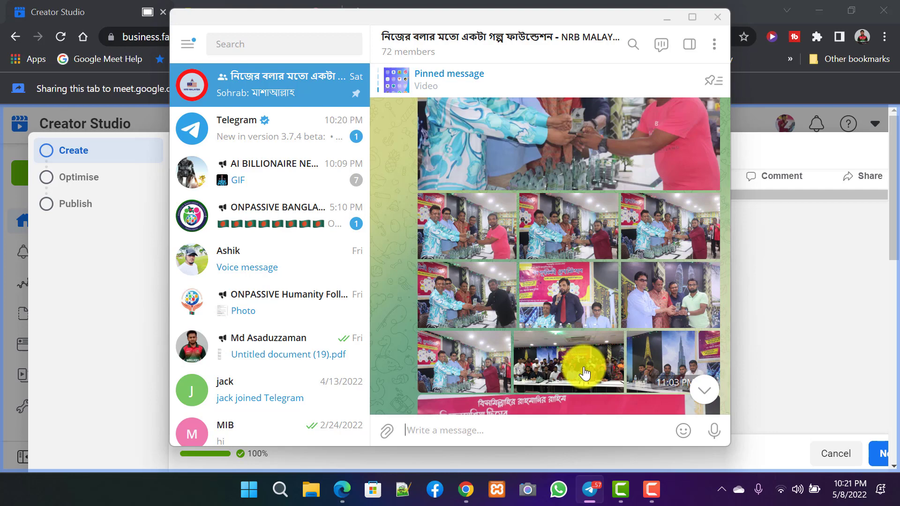
- Save the wide group photo as JPEG photo_2022-05-08_22-21-25 in the Saved Pictures folder, and return to the video composer
right_click(582, 361)
left_click(640, 202)
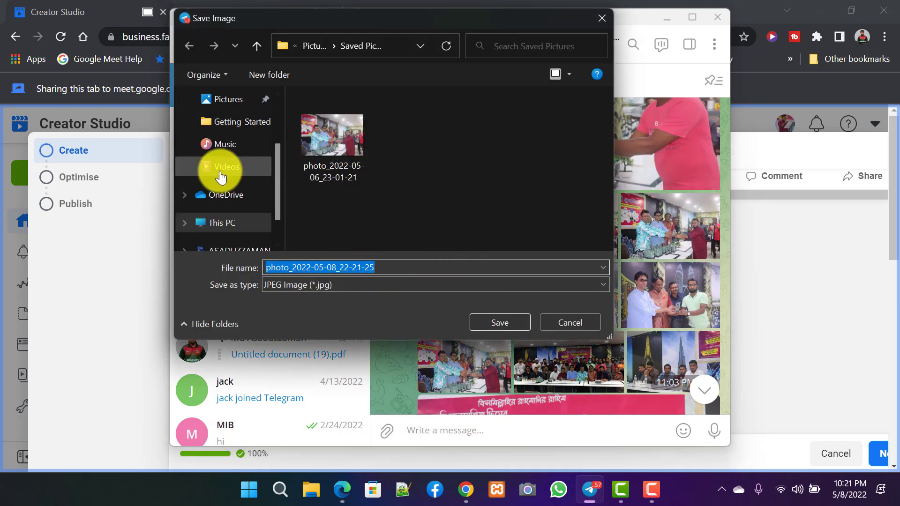
left_click(227, 102)
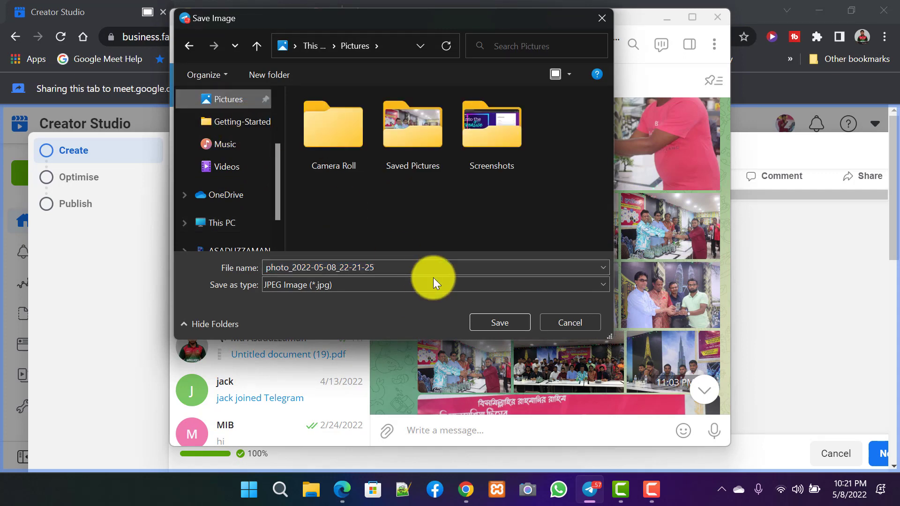
left_click(429, 141)
left_click(494, 323)
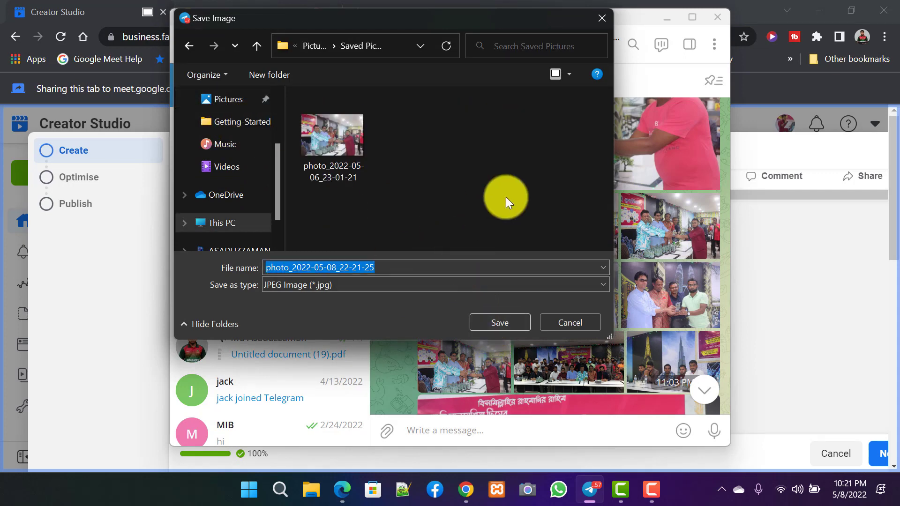
left_click(484, 322)
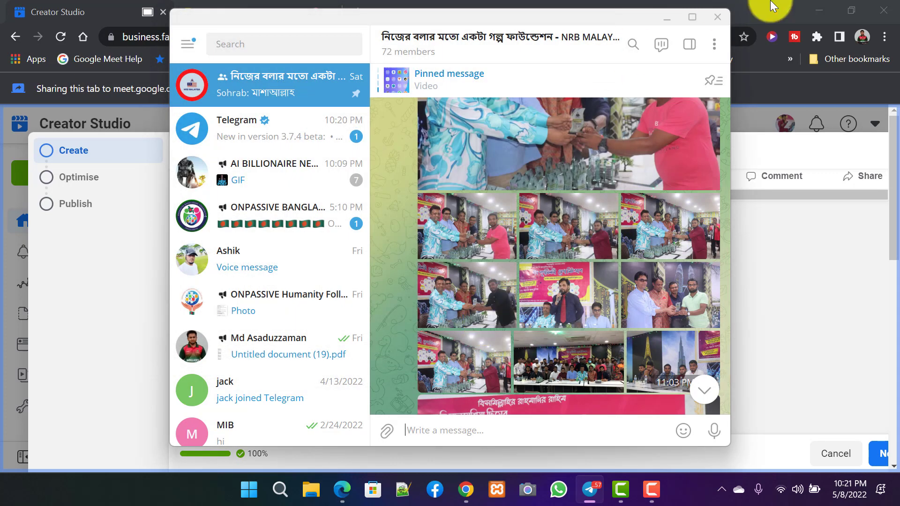
left_click(666, 20)
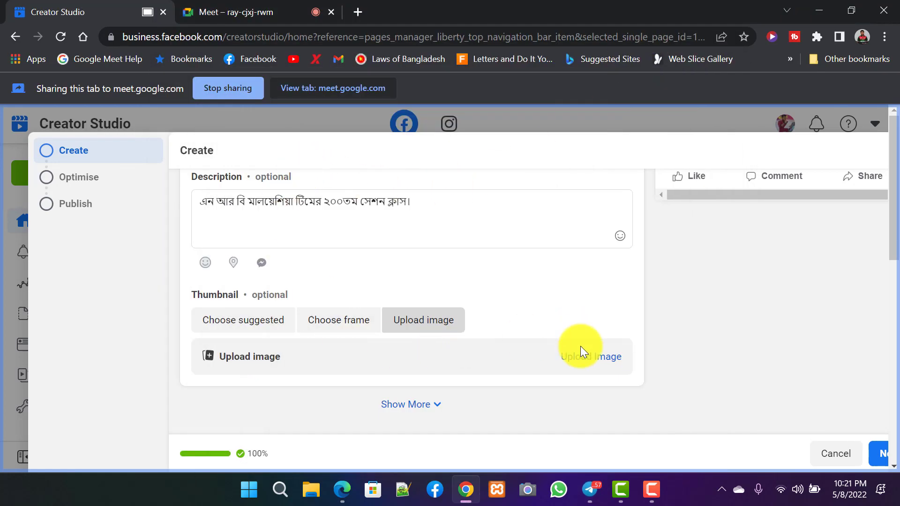
- Upload photo_2022-05-08_22-21-25 from the Saved Pictures folder as the video's custom thumbnail
left_click(591, 358)
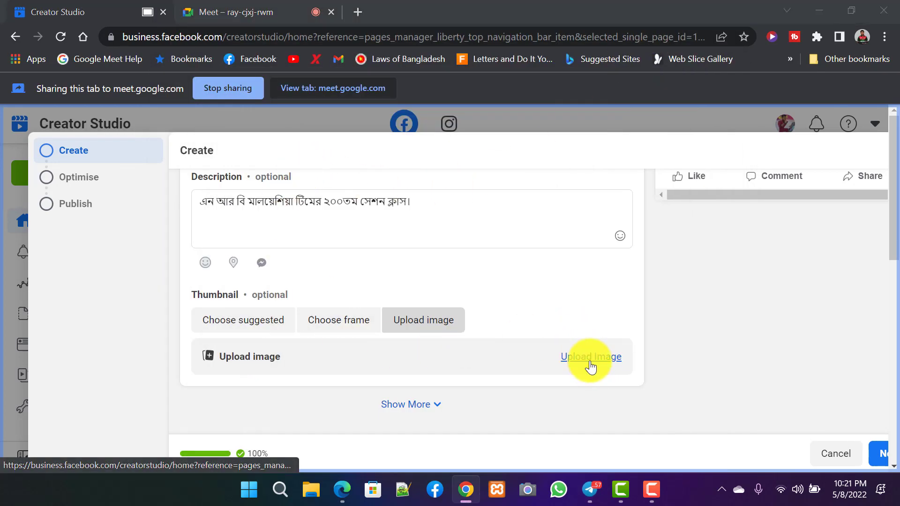
left_click(65, 115)
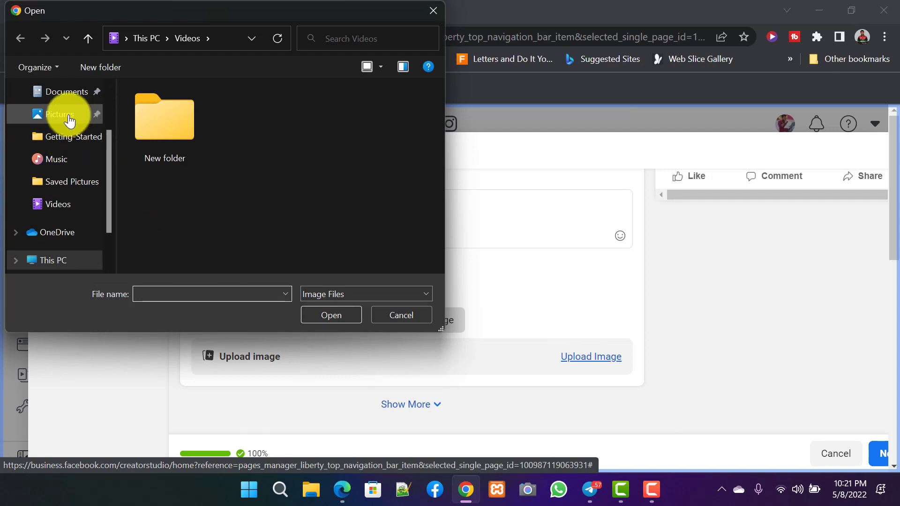
double_click(232, 122)
left_click(232, 122)
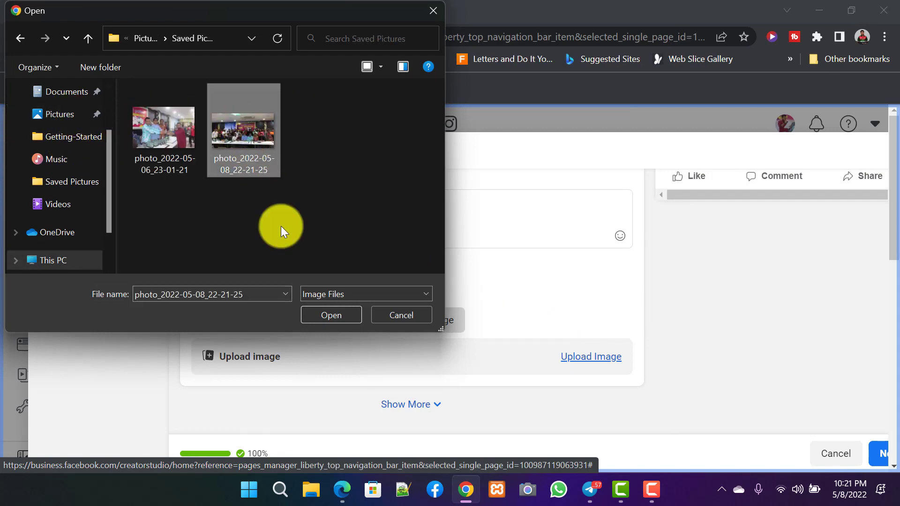
left_click(330, 316)
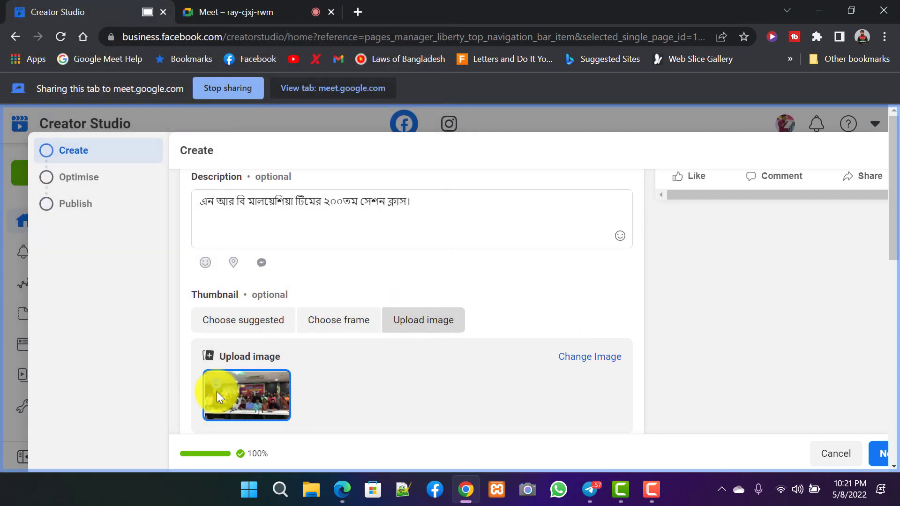
scroll(297, 361, "down", 4)
scroll(257, 224, "up", 2)
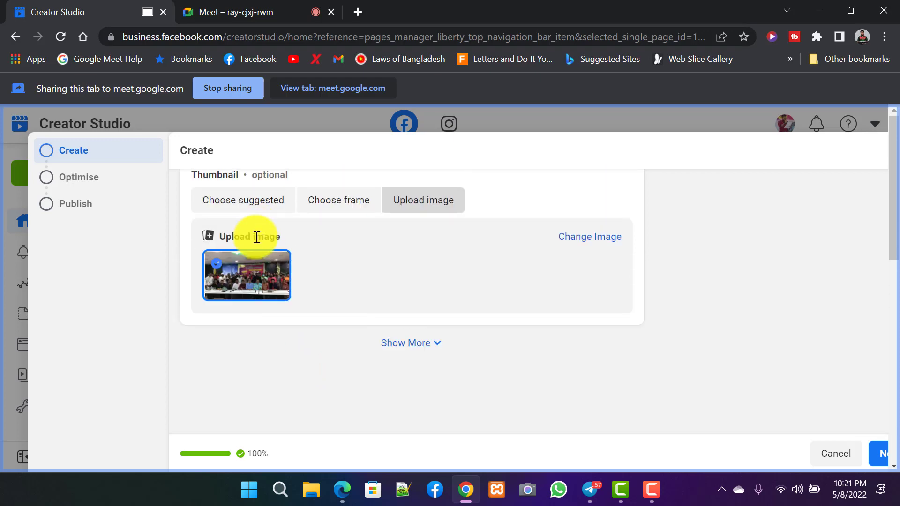
scroll(233, 275, "up", 5)
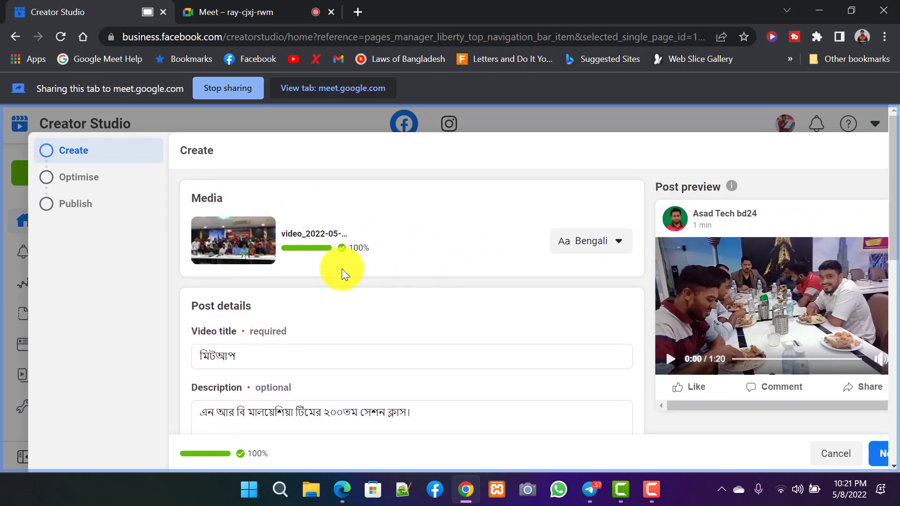
- Turn on Tags for the video and add the tags "মিটআপ" and "মালয়েশিয়া"
scroll(286, 351, "down", 2)
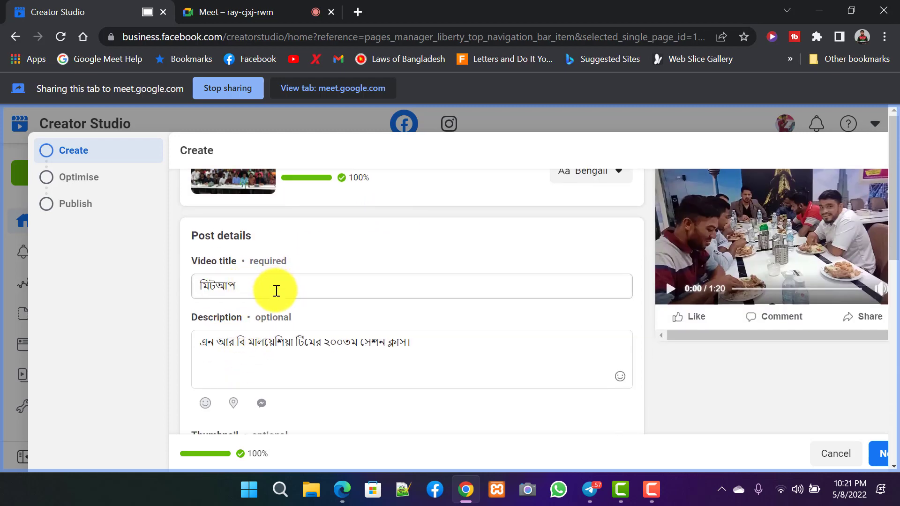
scroll(275, 285, "down", 2)
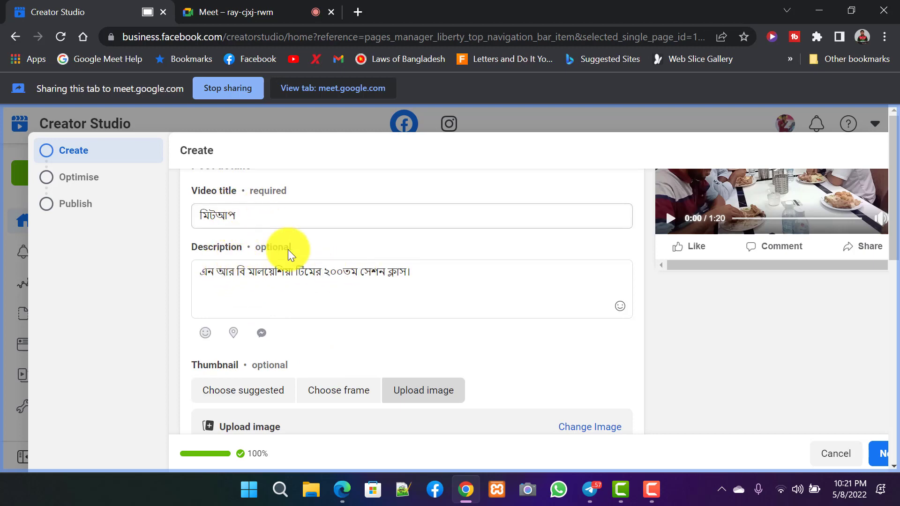
scroll(328, 336, "down", 2)
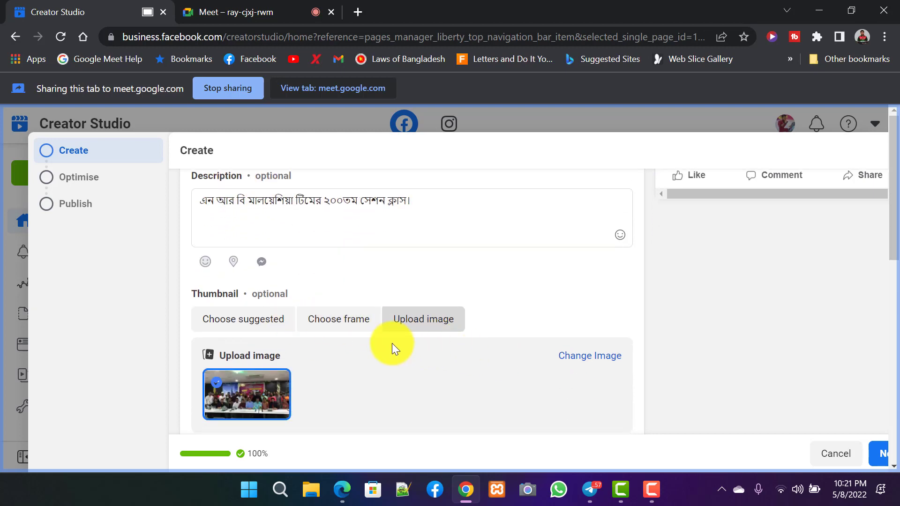
scroll(392, 343, "down", 5)
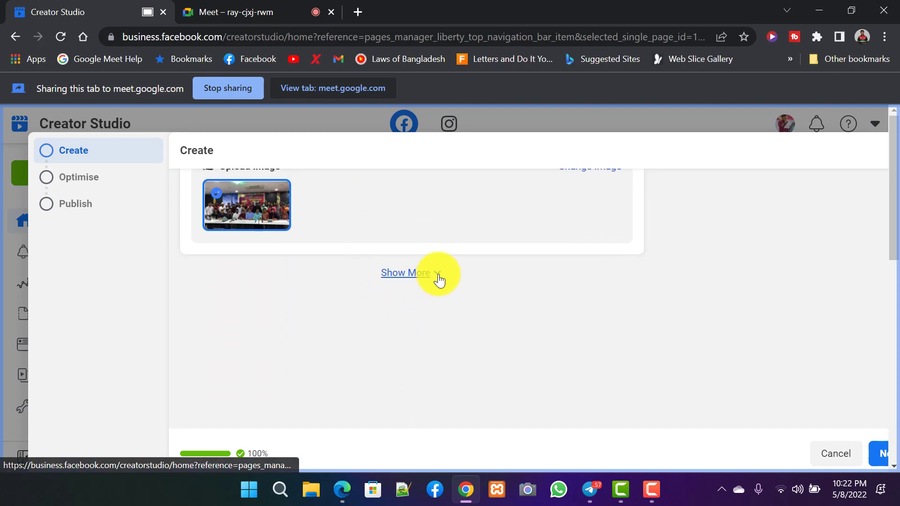
left_click(438, 280)
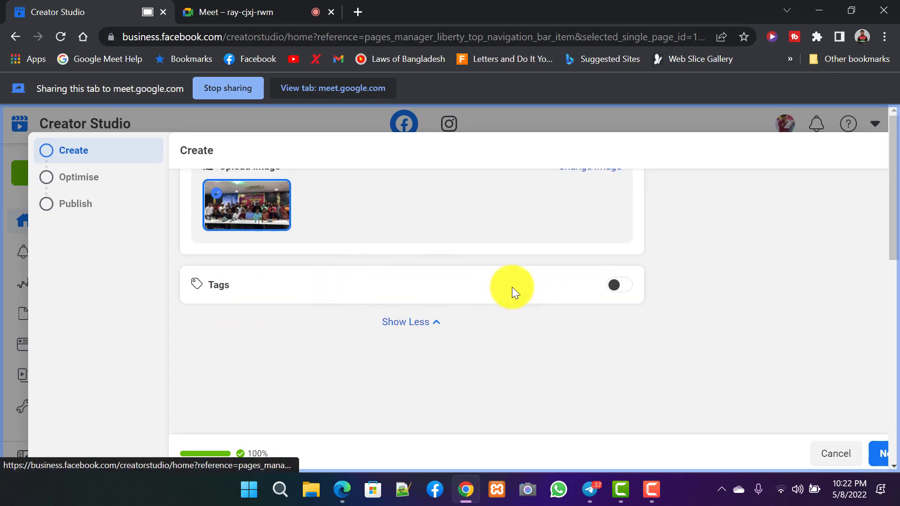
left_click(616, 288)
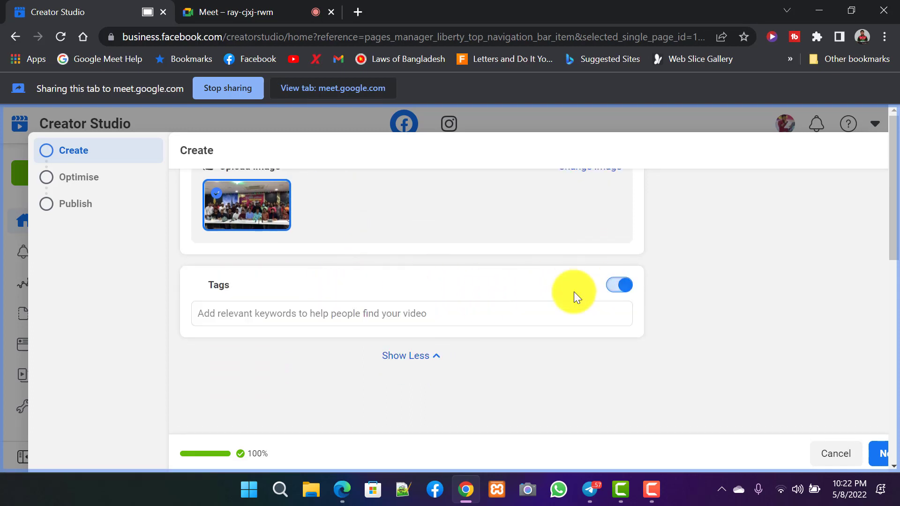
left_click(302, 316)
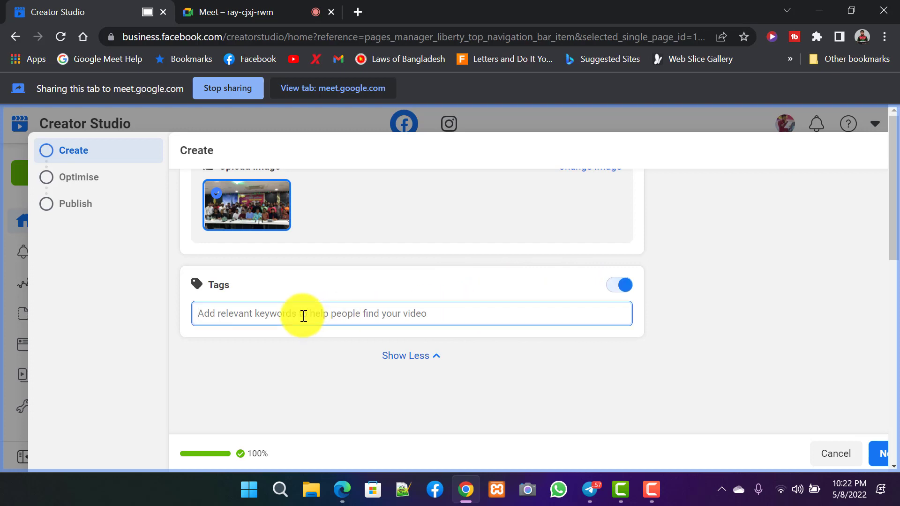
type("মিট")
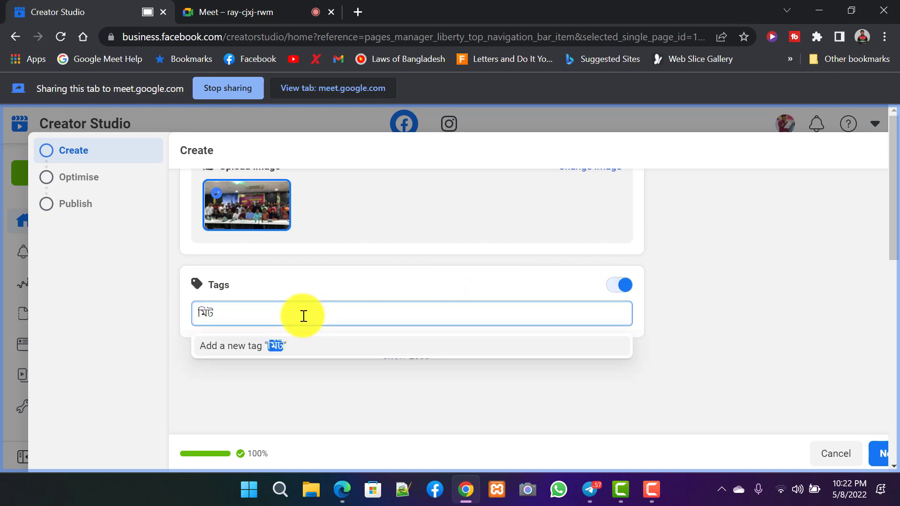
type("আপ")
key("Return")
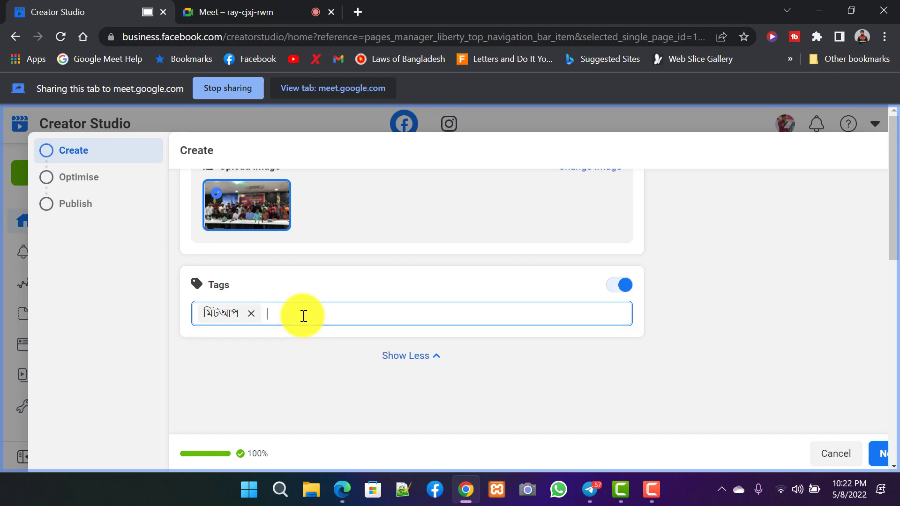
type("মাল")
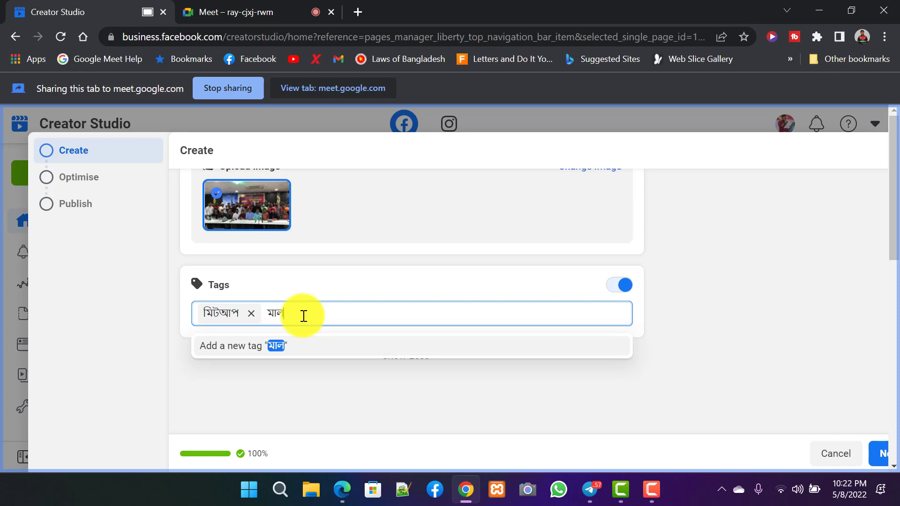
type("য়েশিয়া")
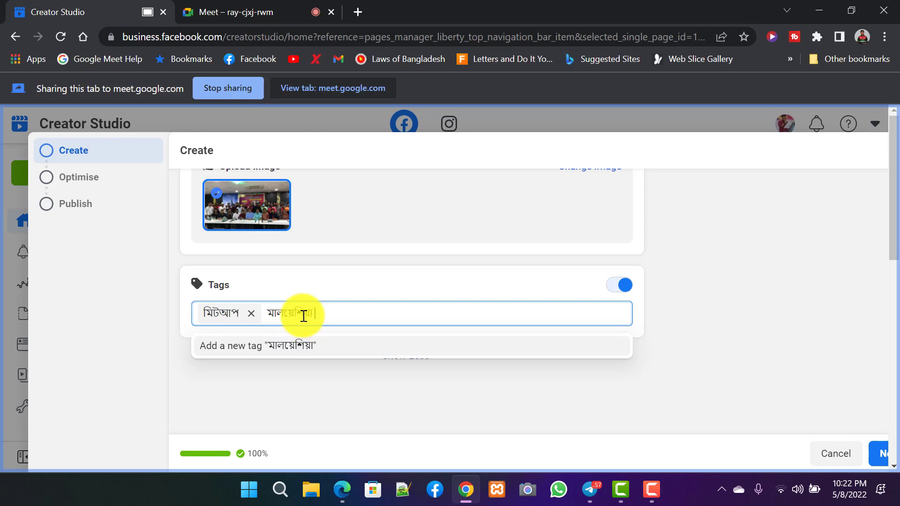
key("Return")
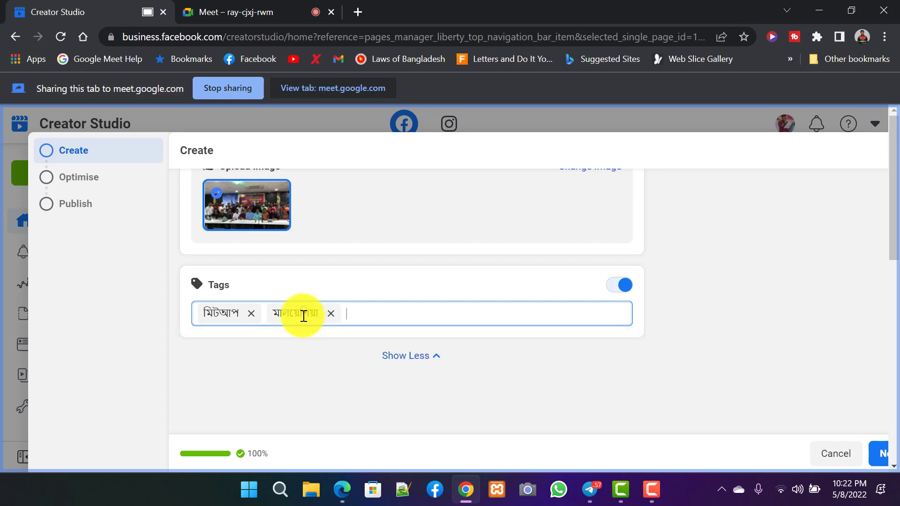
- Check the completed post details and advance the video post to the Optimise stage
scroll(407, 328, "down", 2)
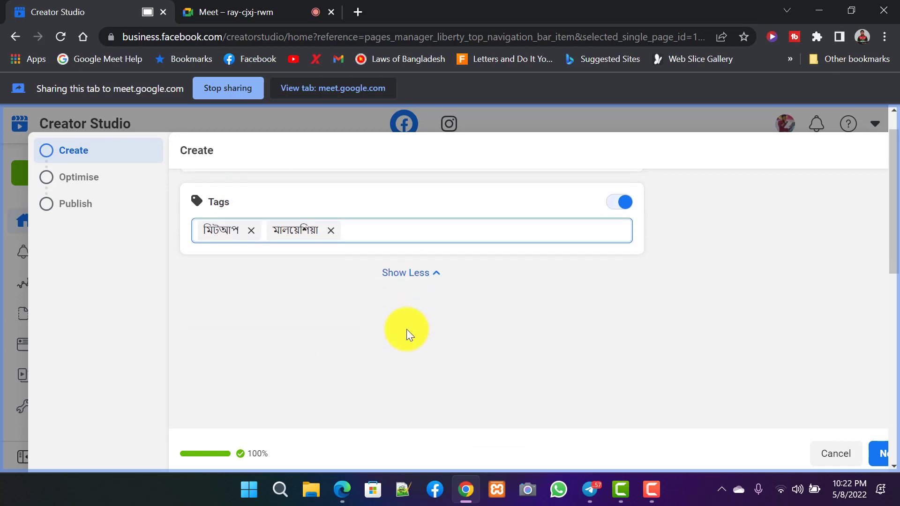
scroll(739, 425, "up", 6)
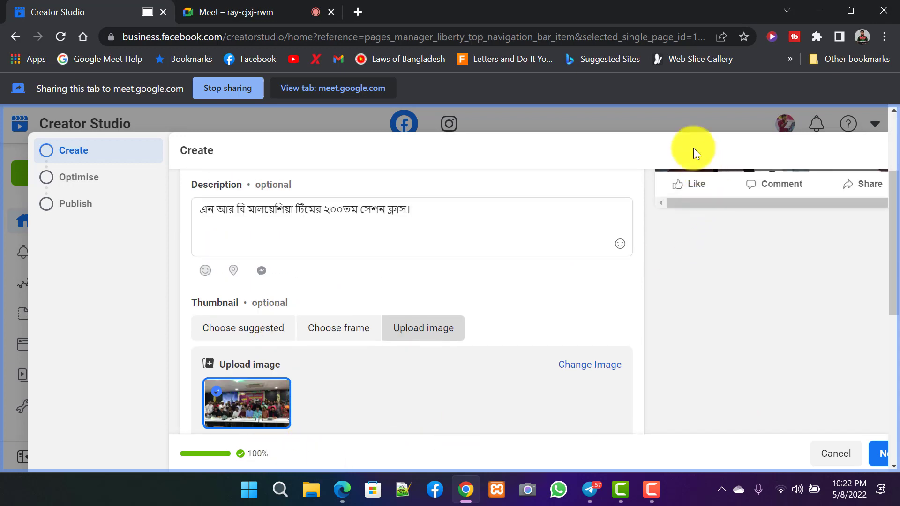
left_click_drag(693, 147, 598, 129)
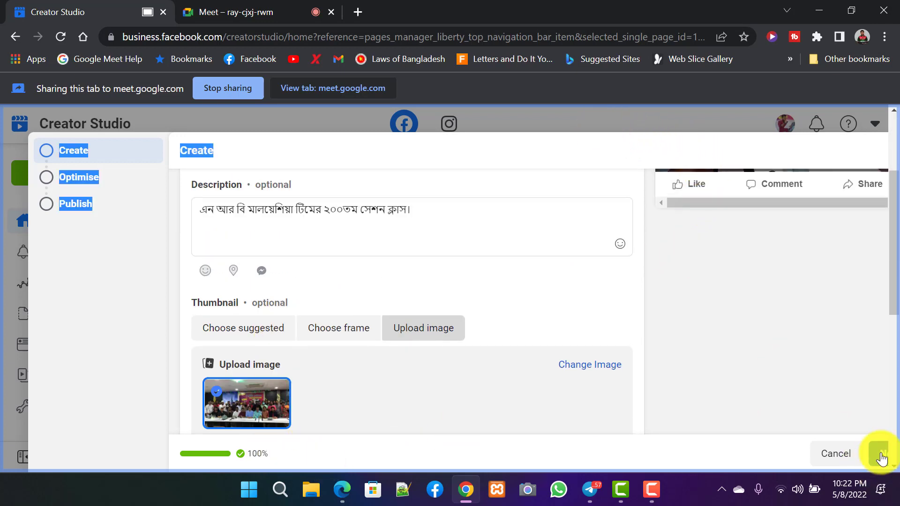
left_click(688, 289)
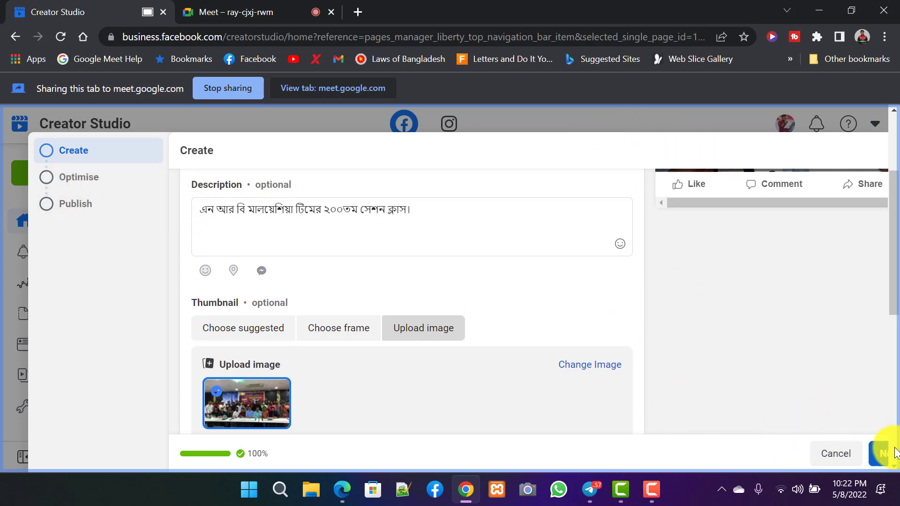
left_click(878, 453)
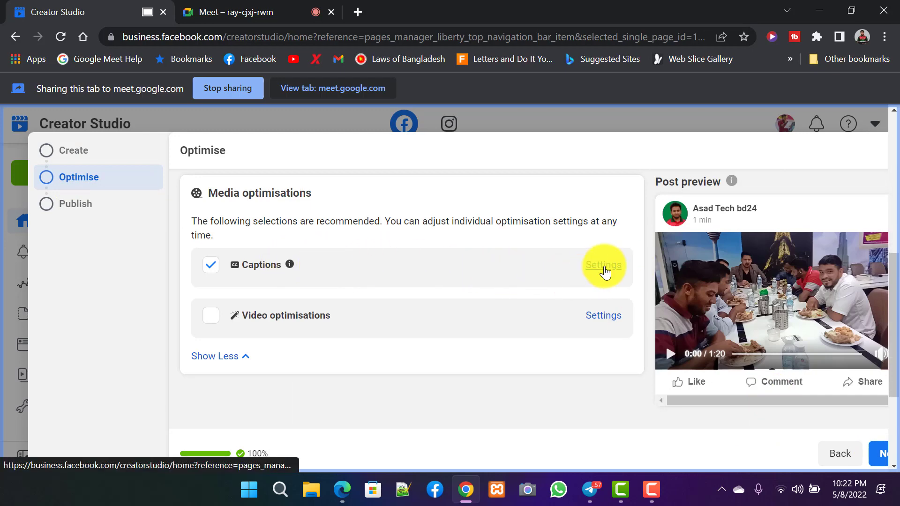
- Open the Captions settings of the video and examine the auto-generate captions section and its generation progress
left_click(603, 269)
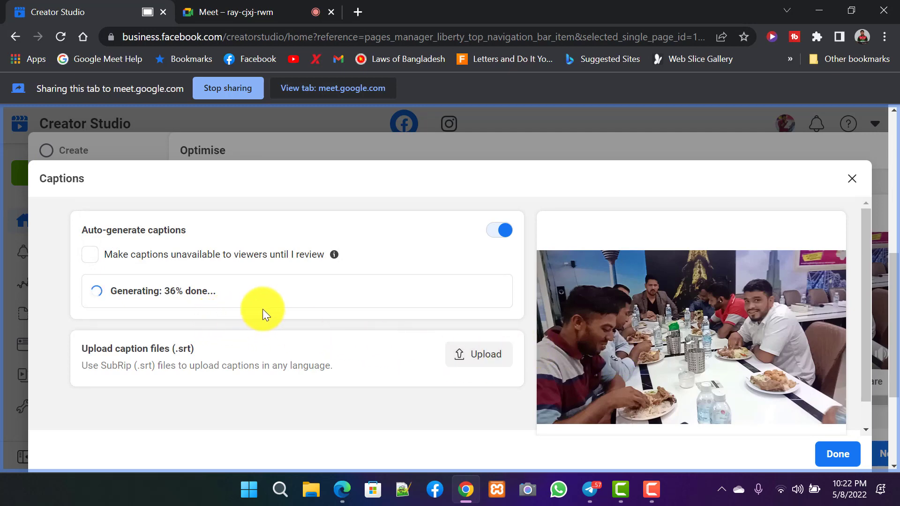
mouse_move(268, 302)
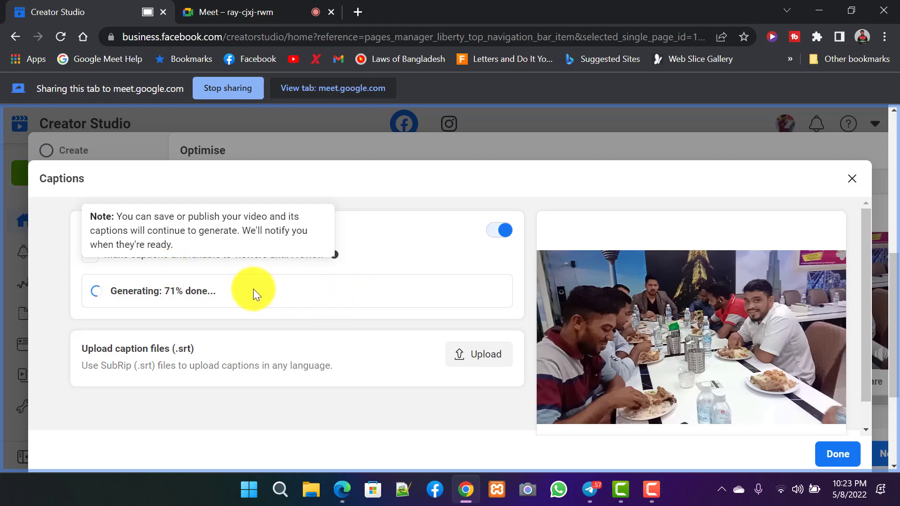
scroll(215, 286, "down", 1)
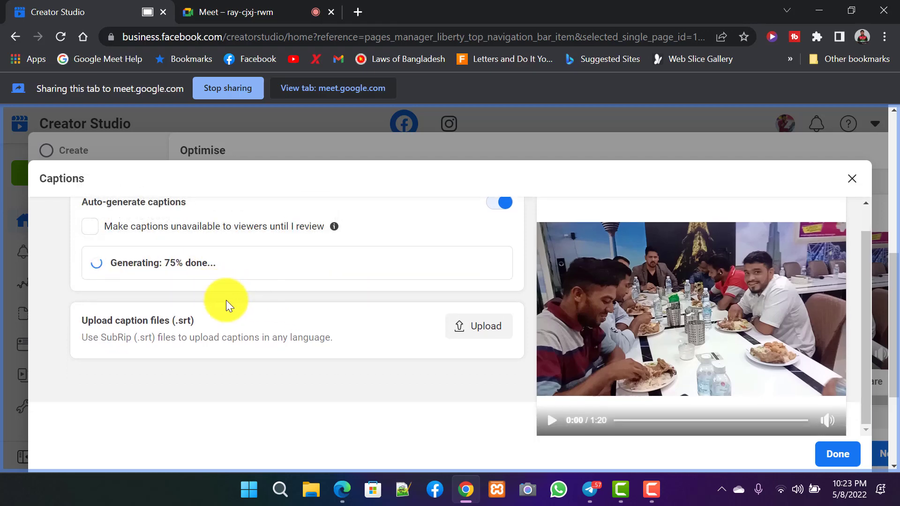
scroll(260, 294, "up", 1)
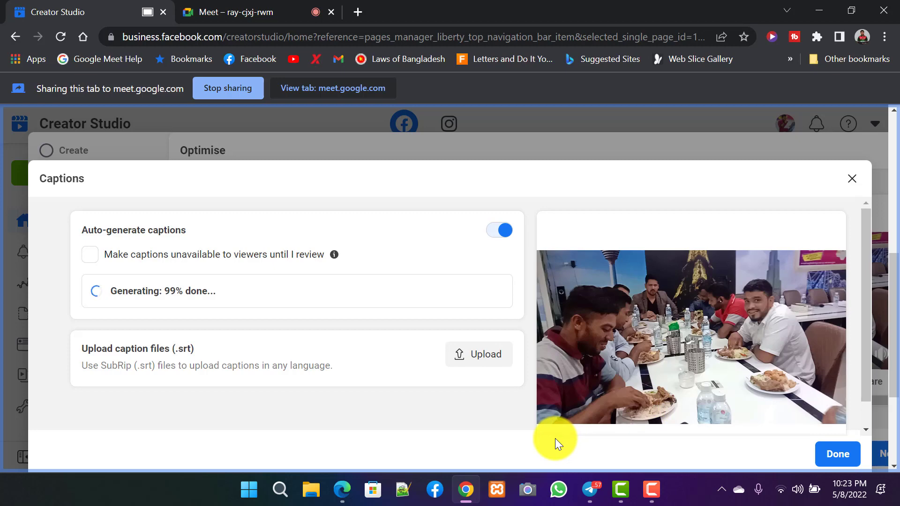
mouse_move(267, 291)
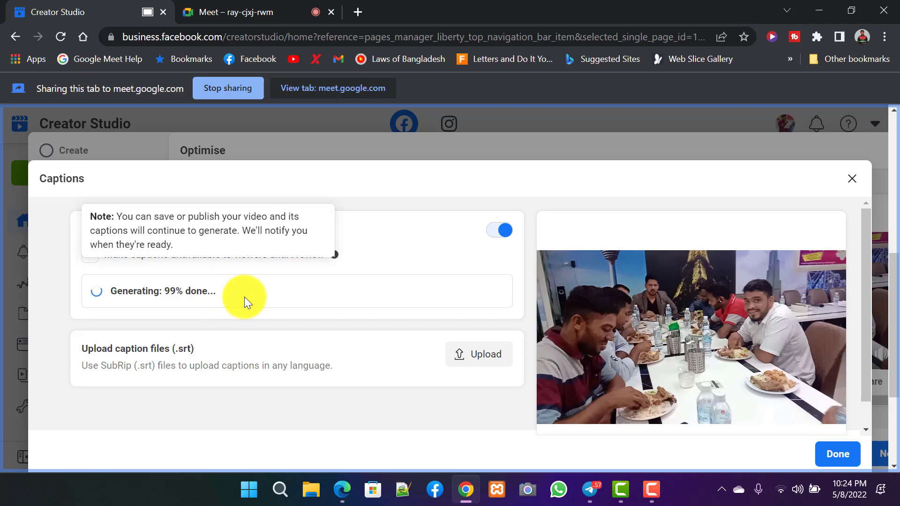
- Check the participants in the Google Meet call, and return to the Captions settings in Creator Studio
left_click(241, 7)
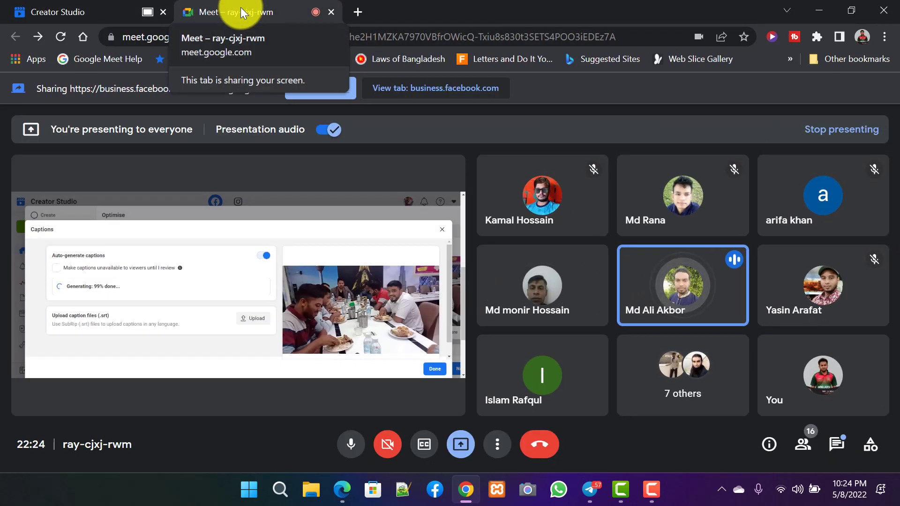
left_click(103, 16)
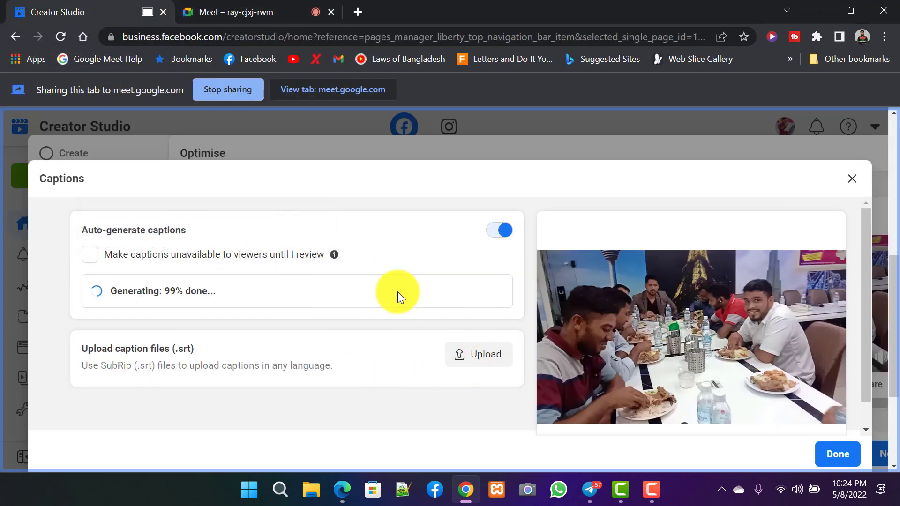
mouse_move(201, 311)
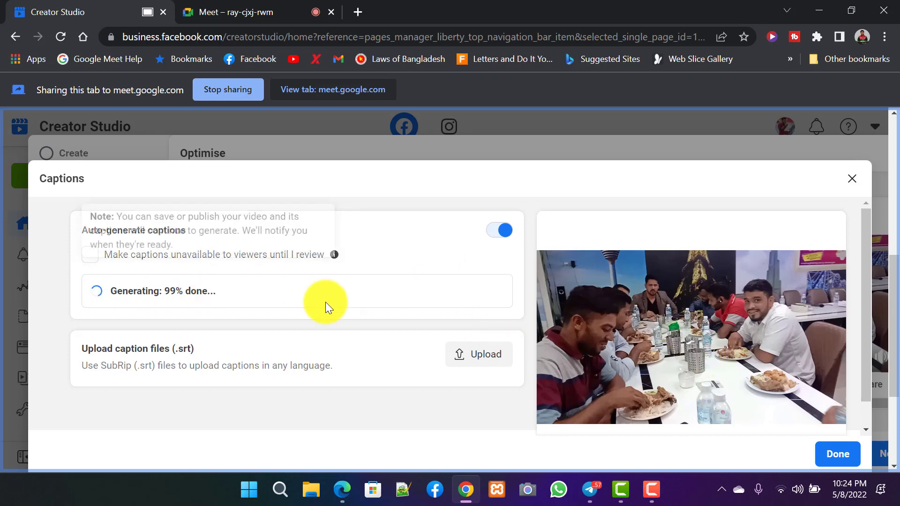
left_click(232, 13)
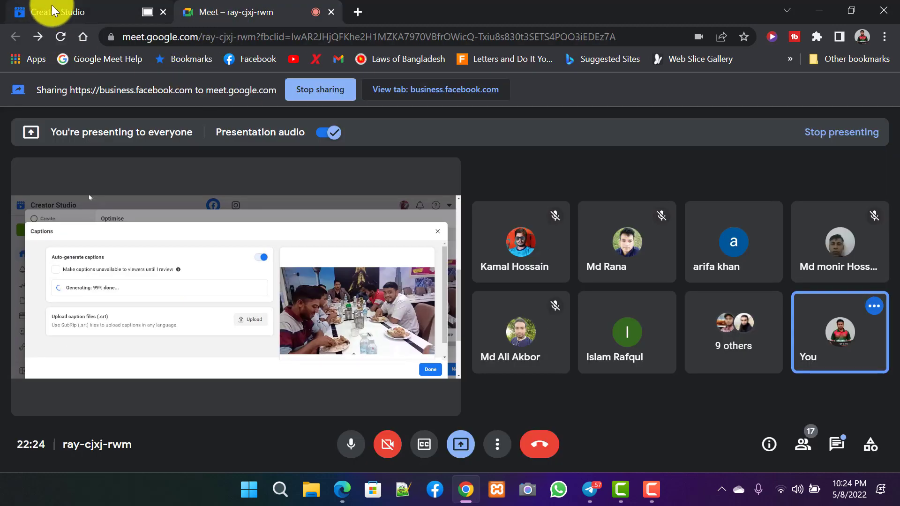
left_click(79, 13)
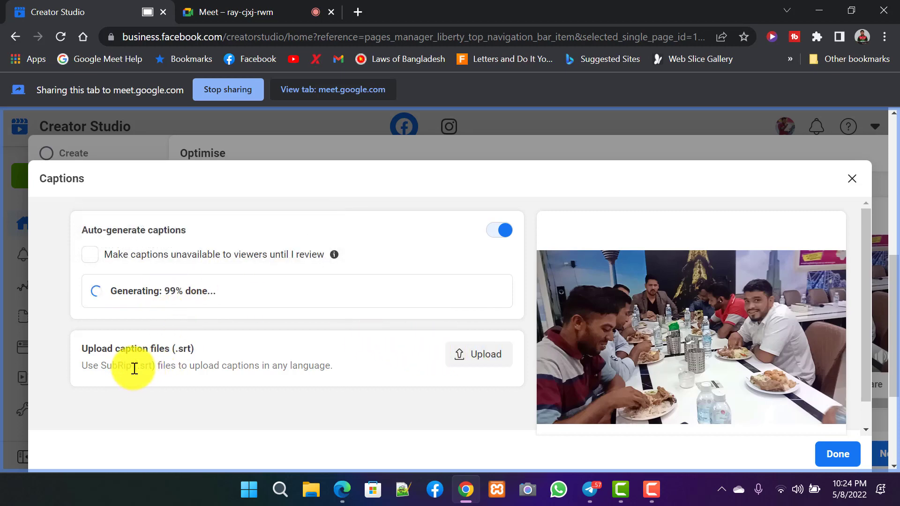
- Browse the Videos folder and its New folder for an SRT caption file, and cancel the caption upload
scroll(134, 369, "down", 1)
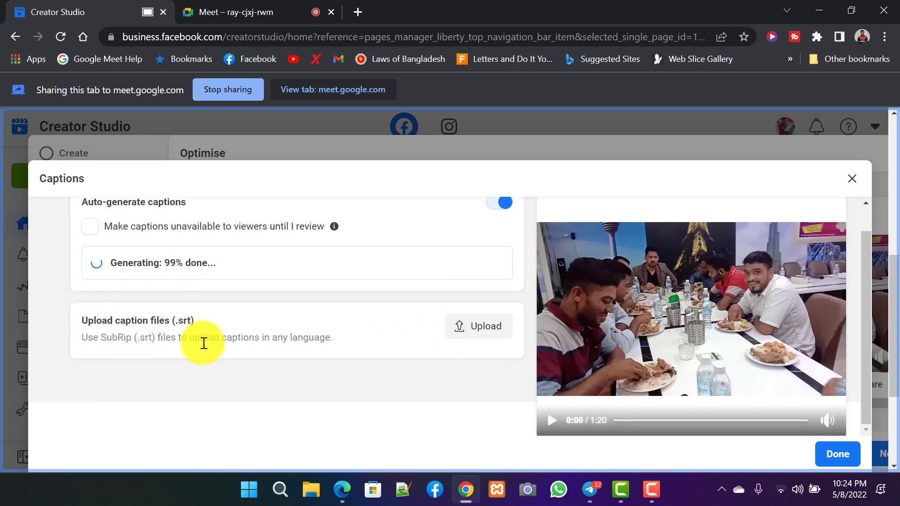
left_click(477, 340)
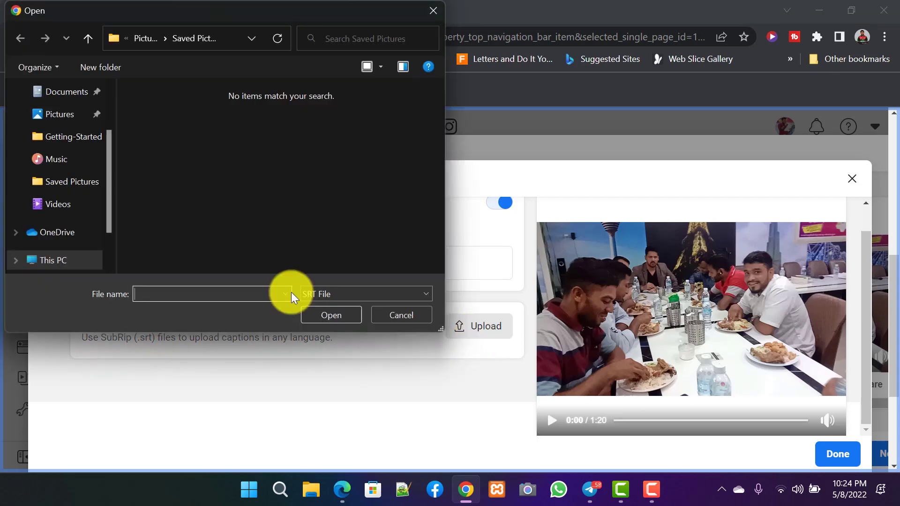
left_click(399, 315)
left_click(457, 324)
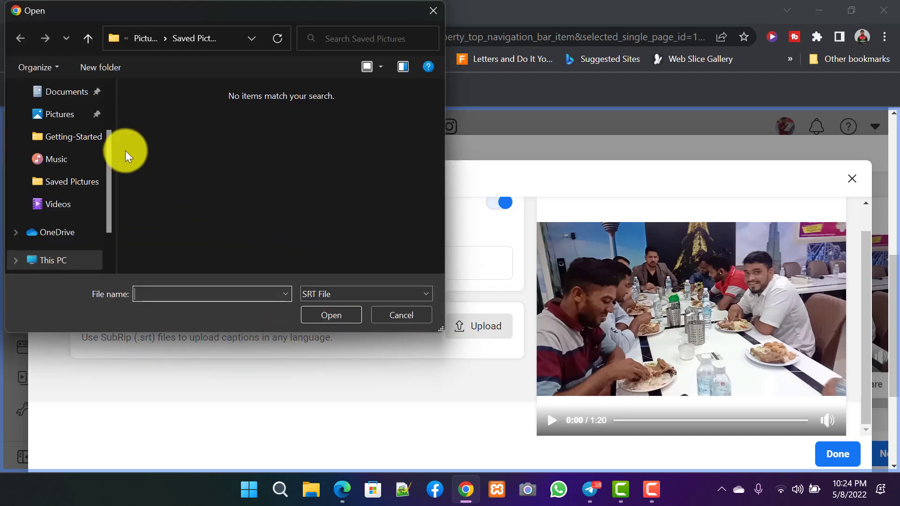
scroll(82, 175, "down", 2)
left_click(69, 169)
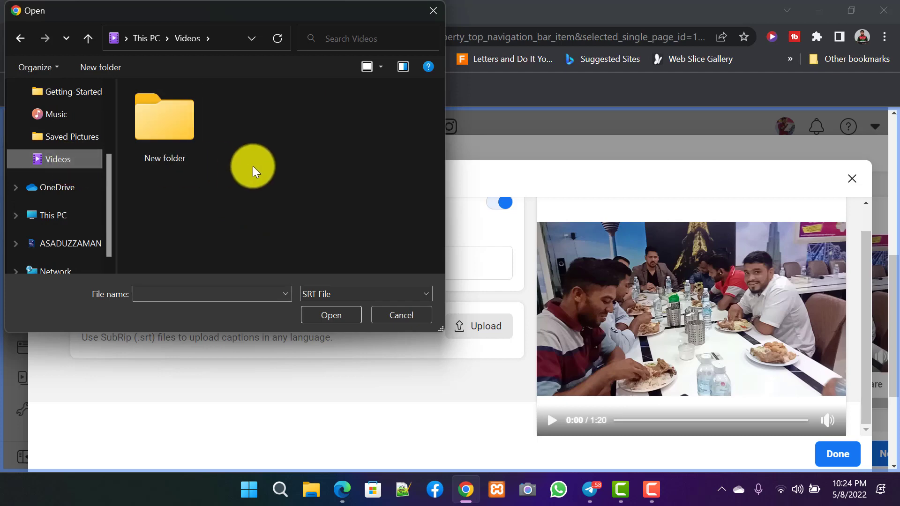
double_click(180, 136)
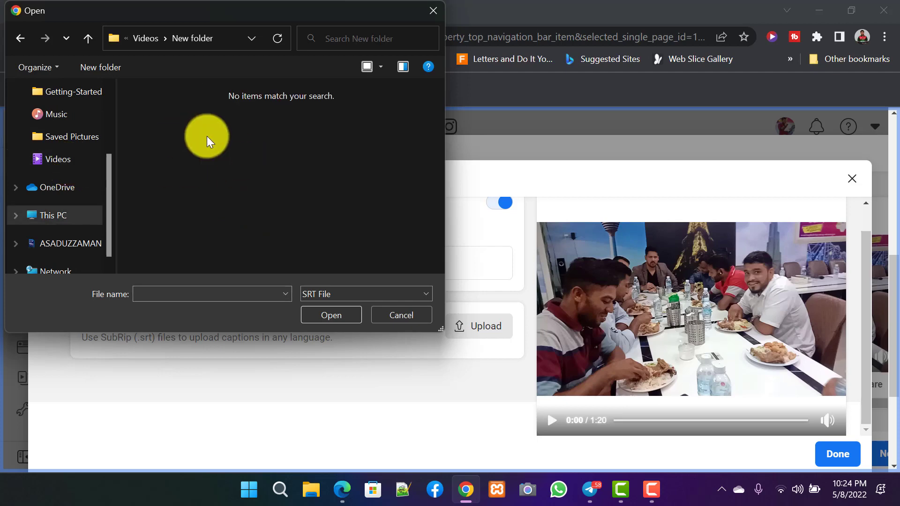
left_click(58, 158)
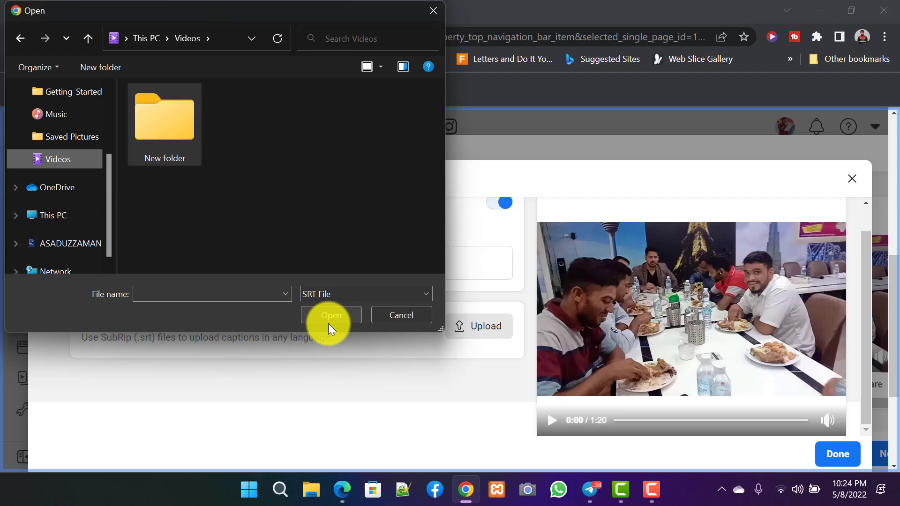
left_click(398, 319)
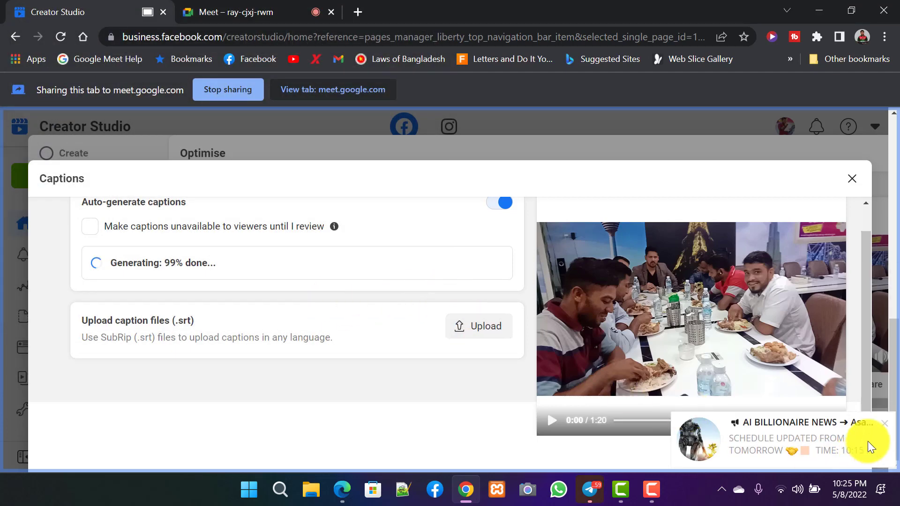
- Make the auto-generated captions unavailable to viewers until reviewed, and save the Captions settings
left_click(884, 424)
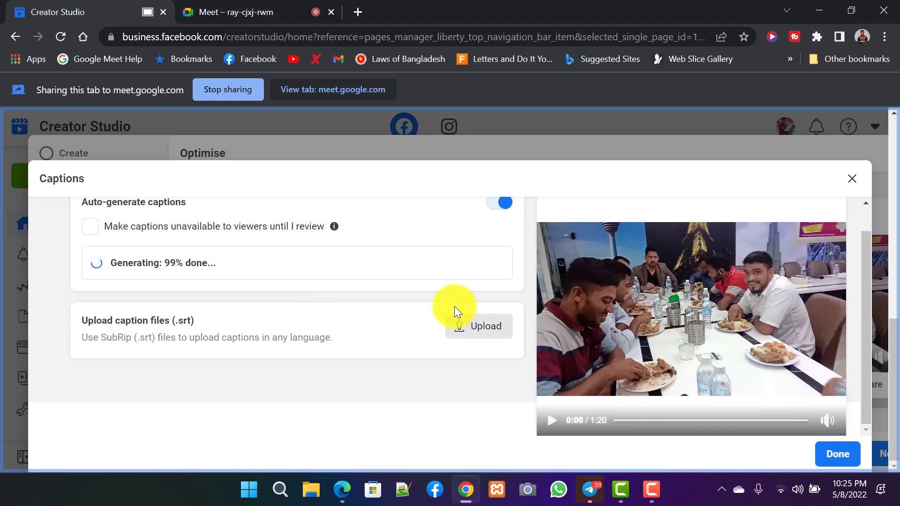
scroll(412, 278, "up", 1)
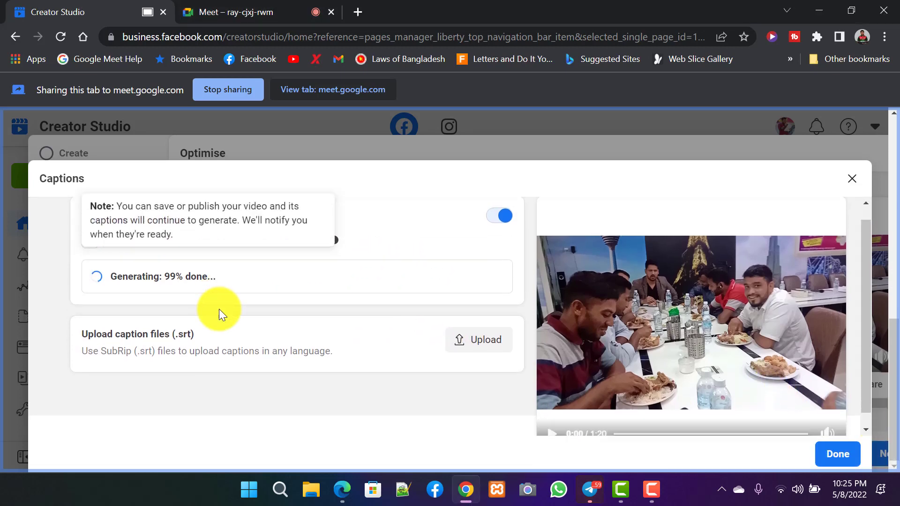
scroll(218, 309, "down", 1)
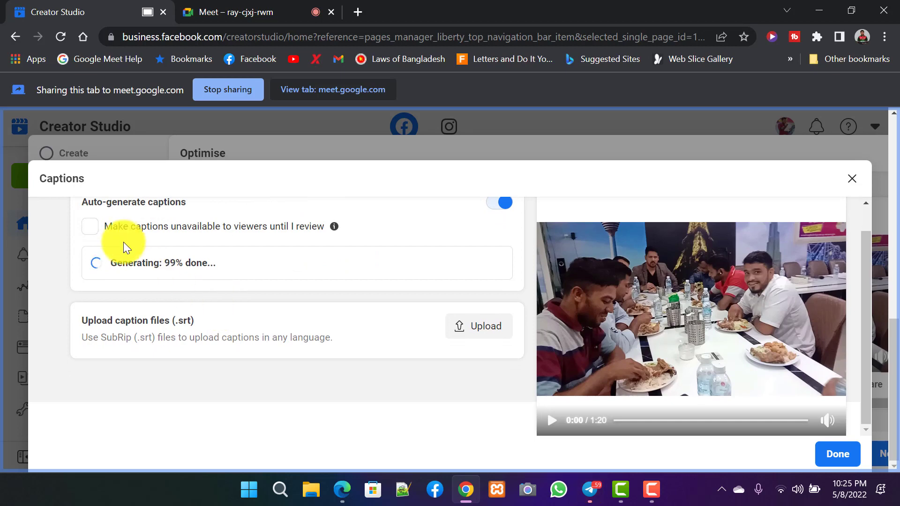
left_click(89, 227)
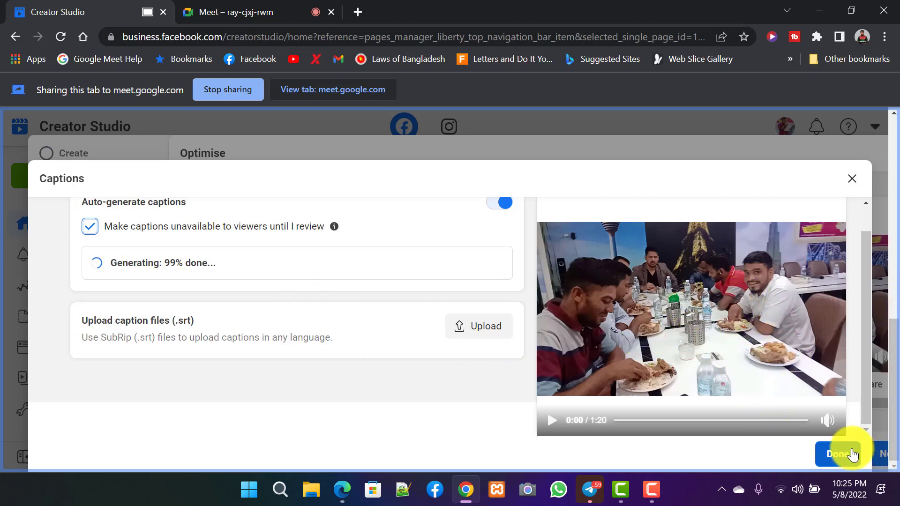
left_click(837, 455)
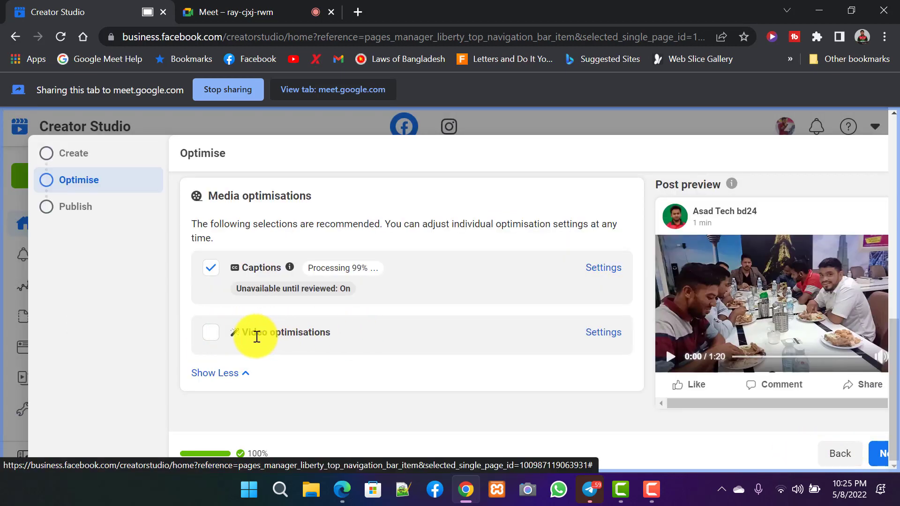
- Open the Video optimisations settings and try the Auto and Advanced options in turn, switching both back off
left_click(211, 339)
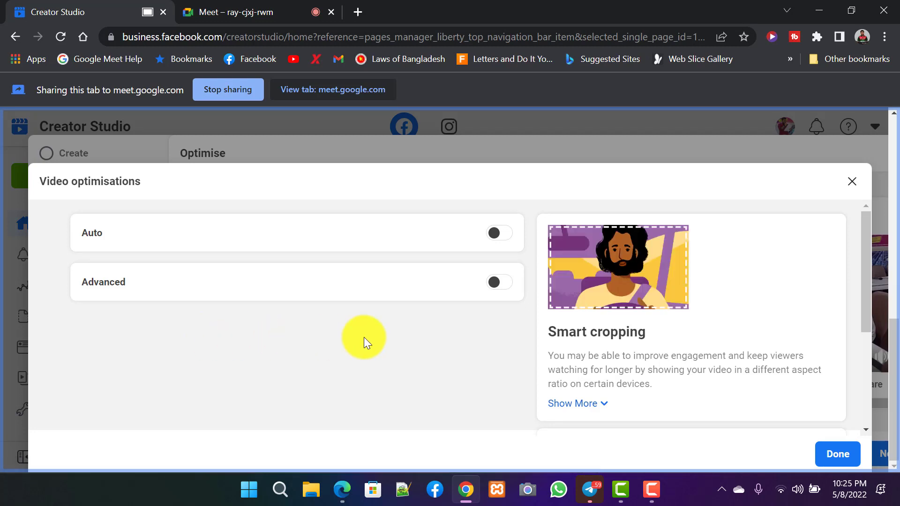
scroll(413, 267, "down", 3)
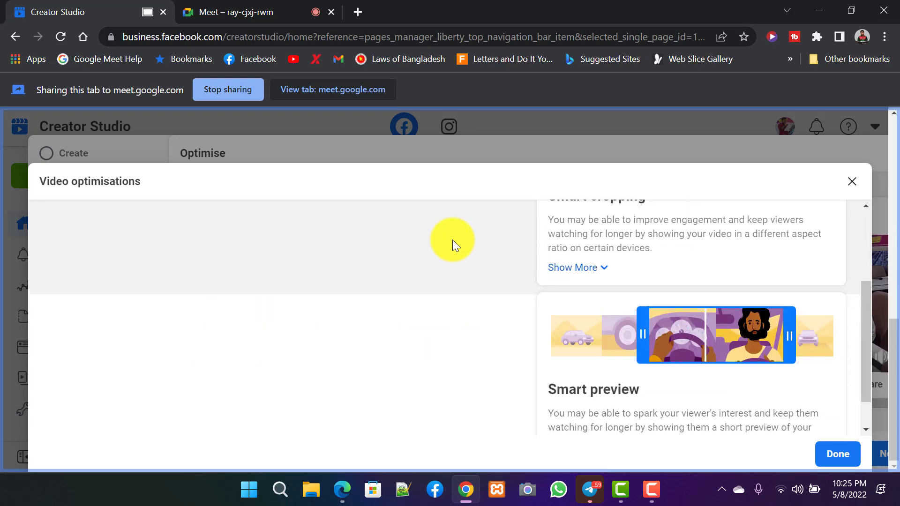
scroll(452, 244, "up", 3)
left_click(494, 242)
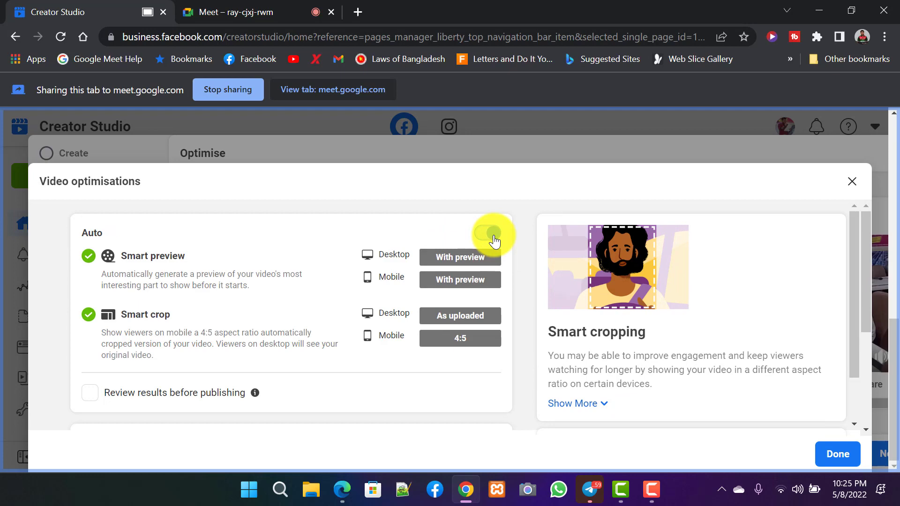
left_click(493, 239)
left_click(494, 239)
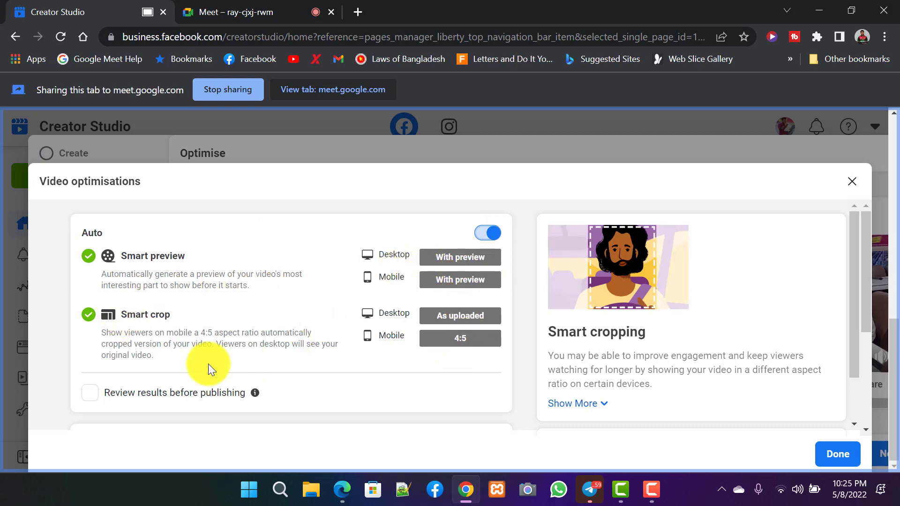
left_click(489, 237)
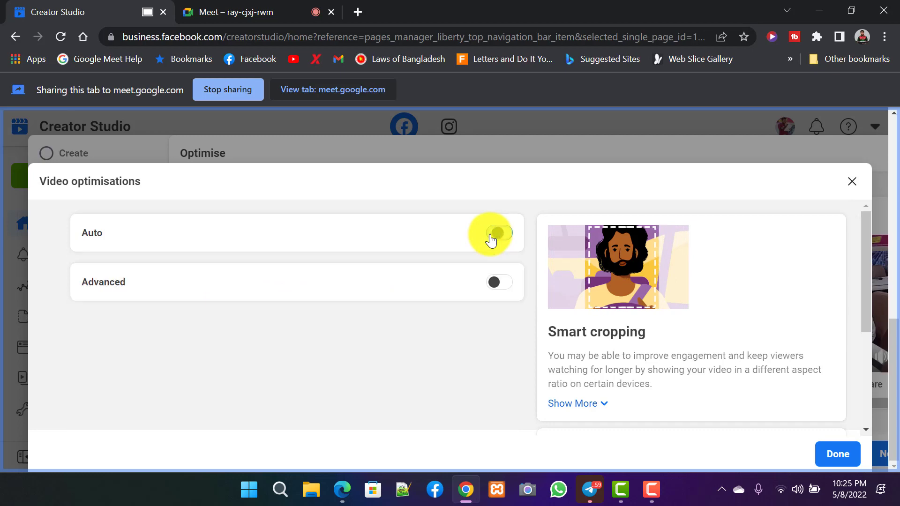
left_click(490, 237)
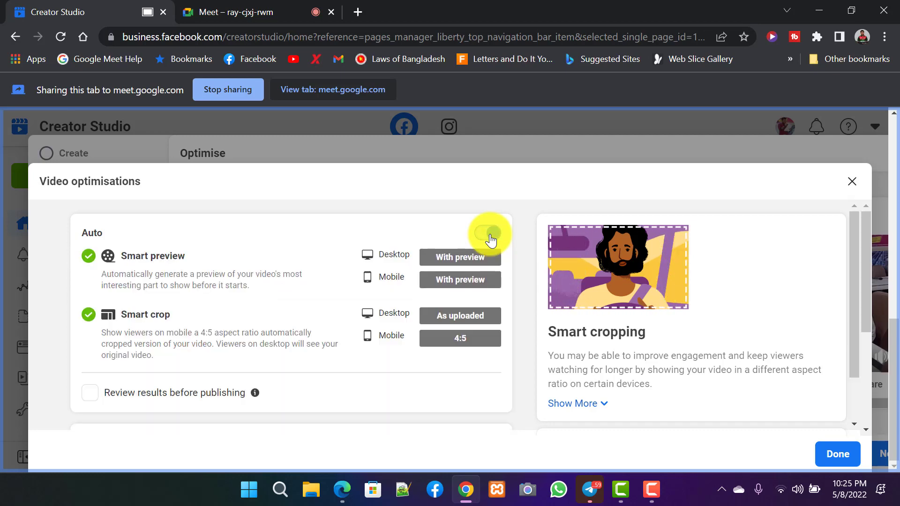
left_click(489, 237)
left_click(497, 282)
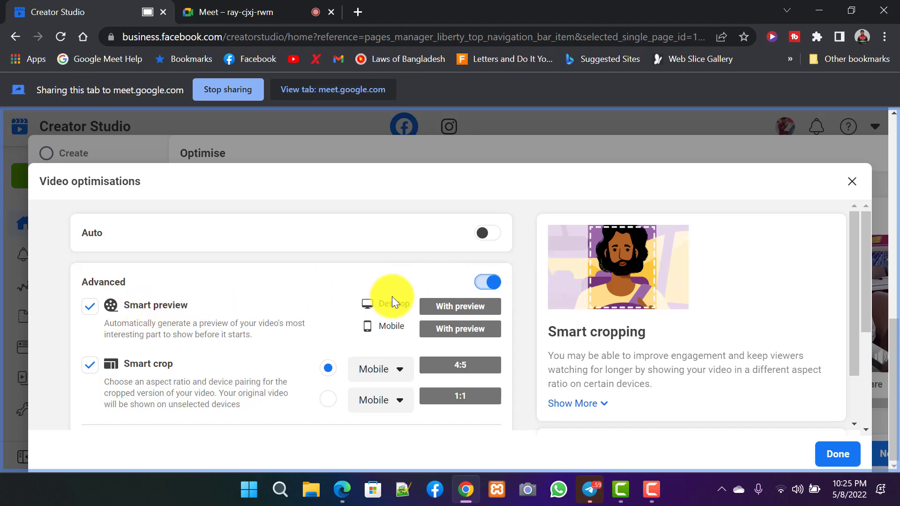
left_click(495, 283)
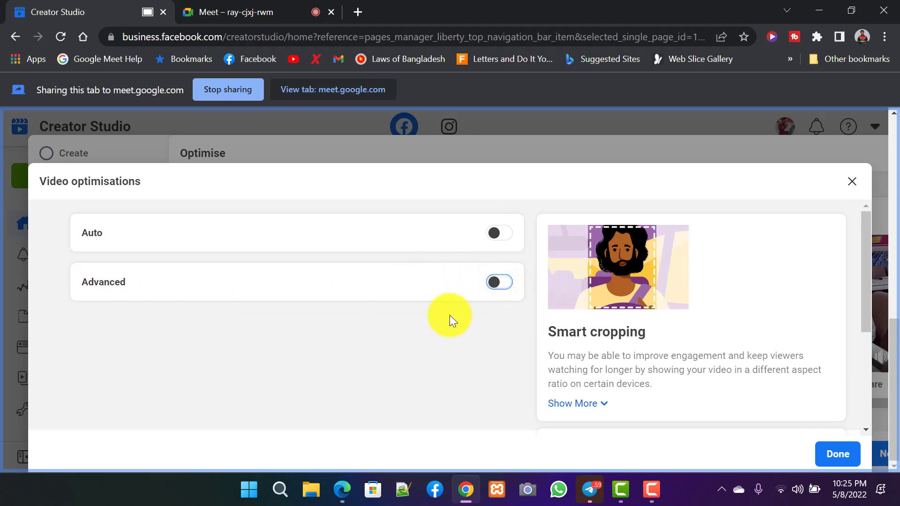
- Examine the expanded explanations of Smart cropping and Smart preview, and close the Video optimisations settings
scroll(415, 264, "down", 4)
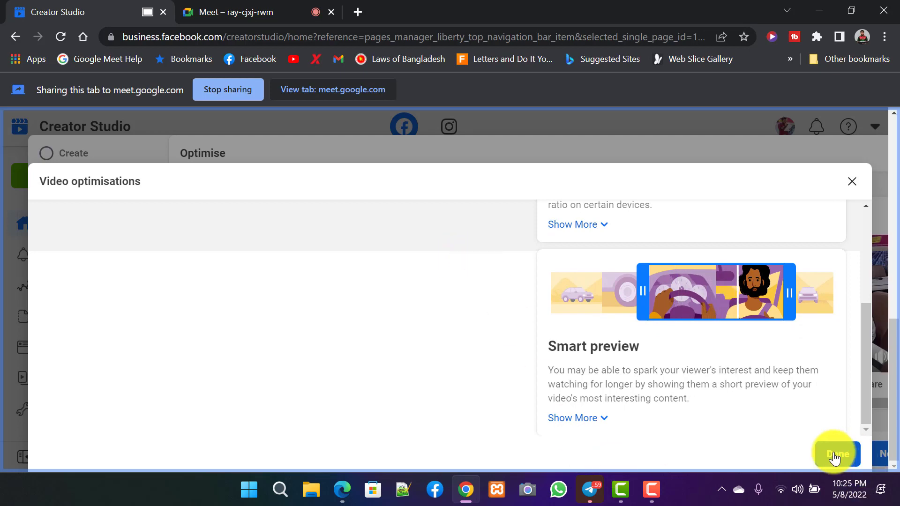
scroll(563, 382, "up", 1)
scroll(564, 381, "up", 3)
scroll(455, 326, "down", 3)
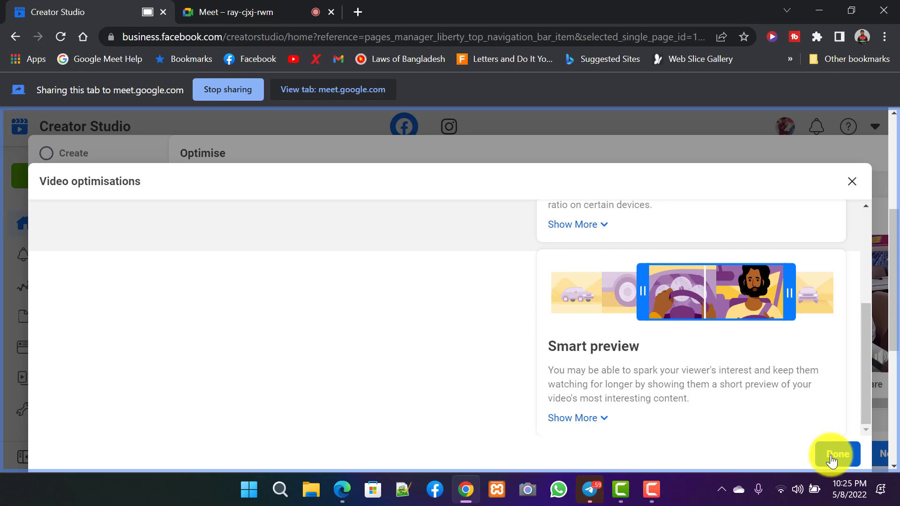
scroll(623, 302, "up", 2)
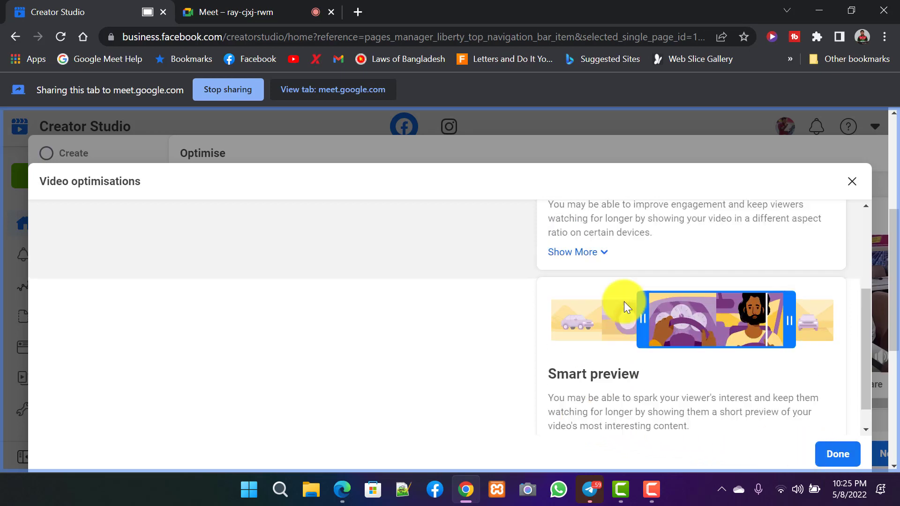
left_click(597, 295)
scroll(652, 361, "down", 5)
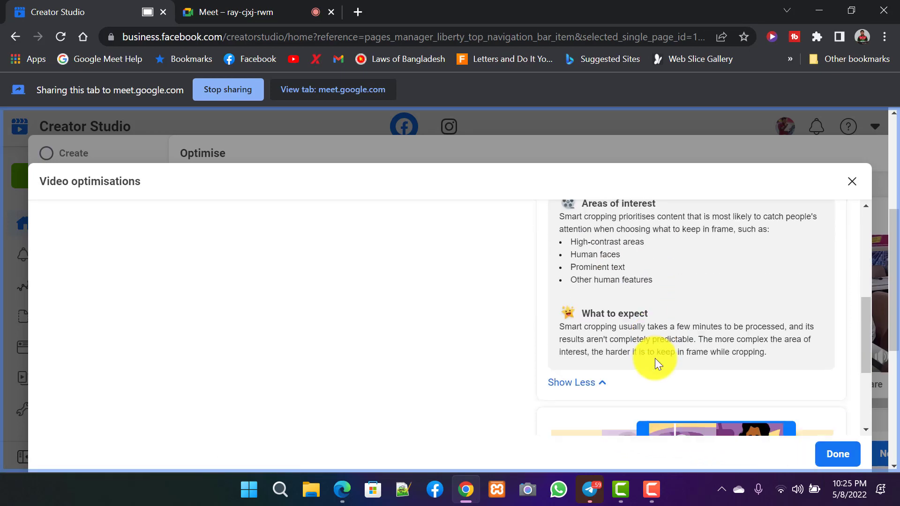
scroll(643, 358, "down", 1)
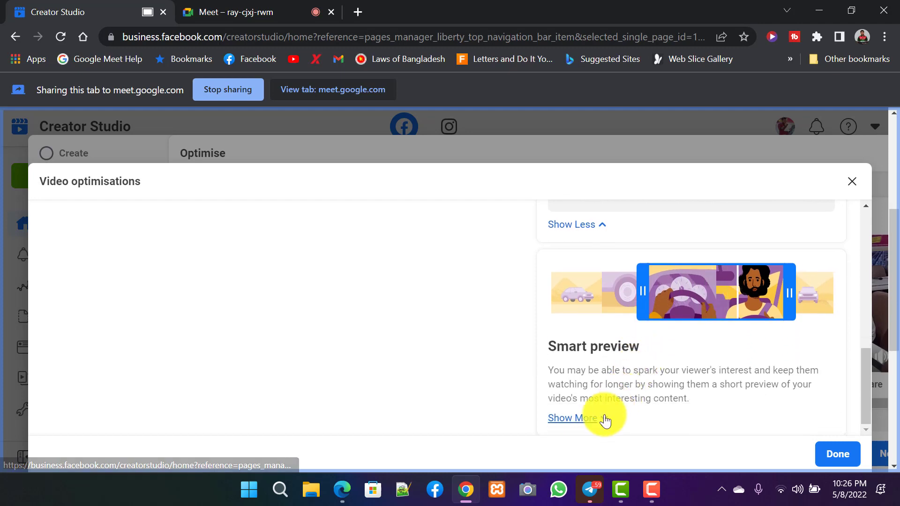
left_click(604, 417)
scroll(618, 403, "down", 4)
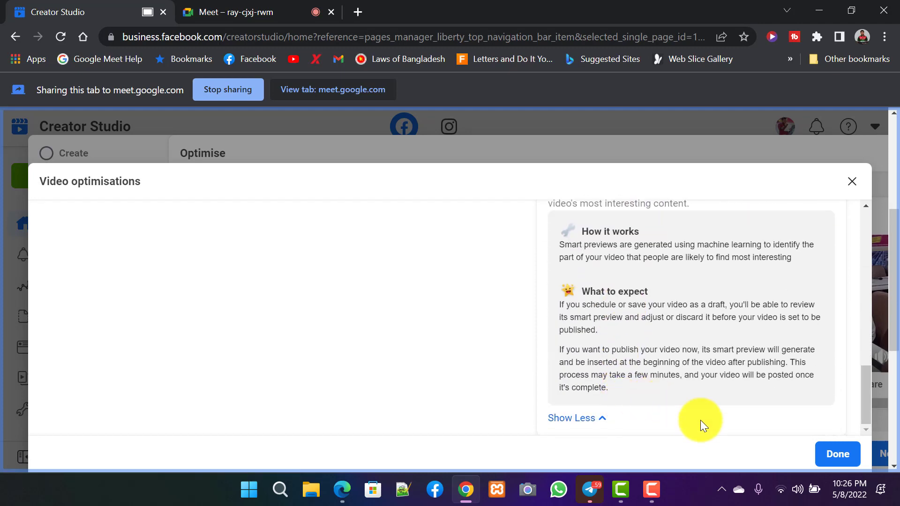
left_click(846, 453)
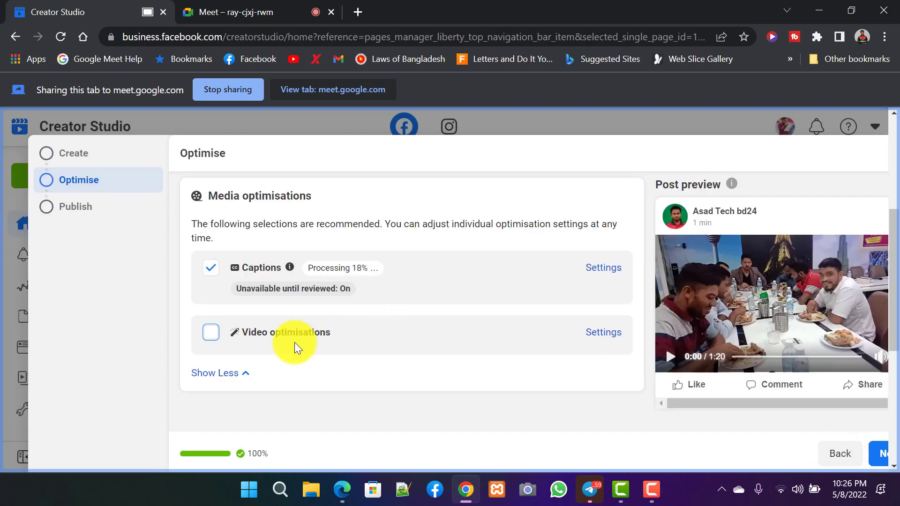
- Collapse and re-expand the Media optimisations section, and play a few seconds of the video in the post preview
left_click(242, 373)
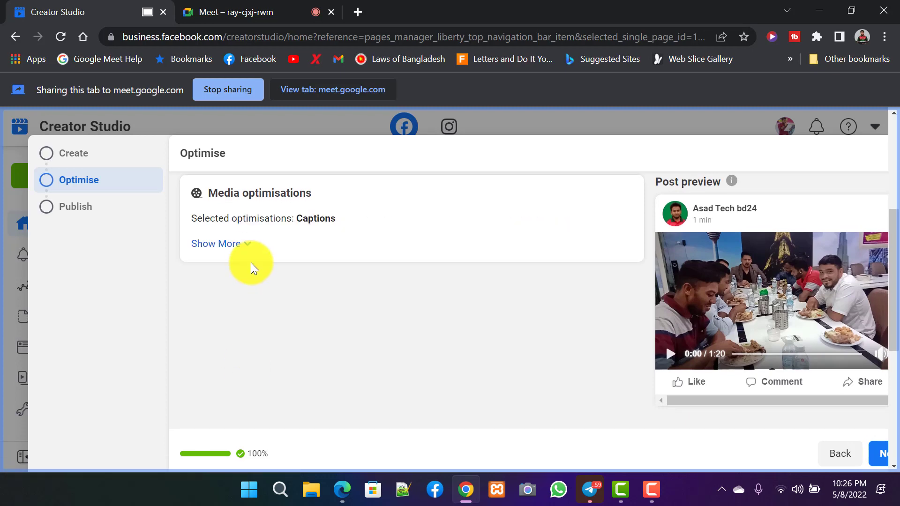
left_click(240, 244)
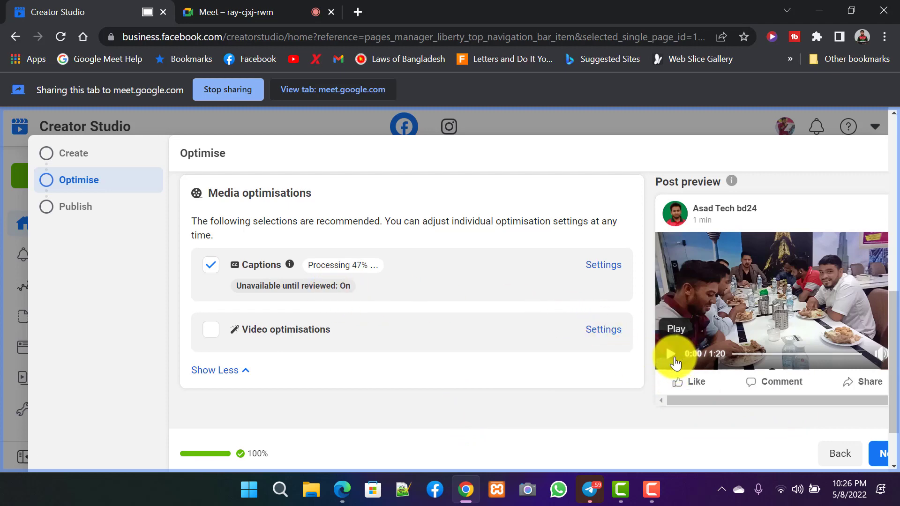
left_click(671, 354)
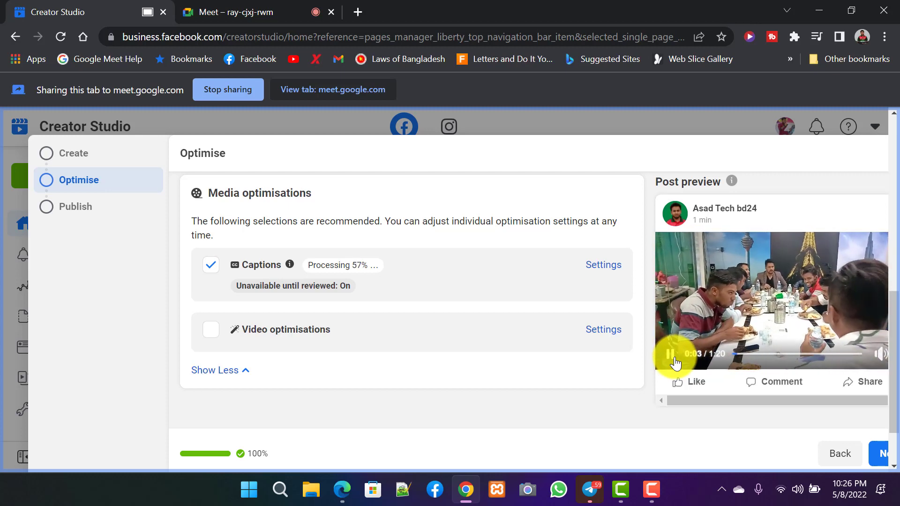
left_click(671, 354)
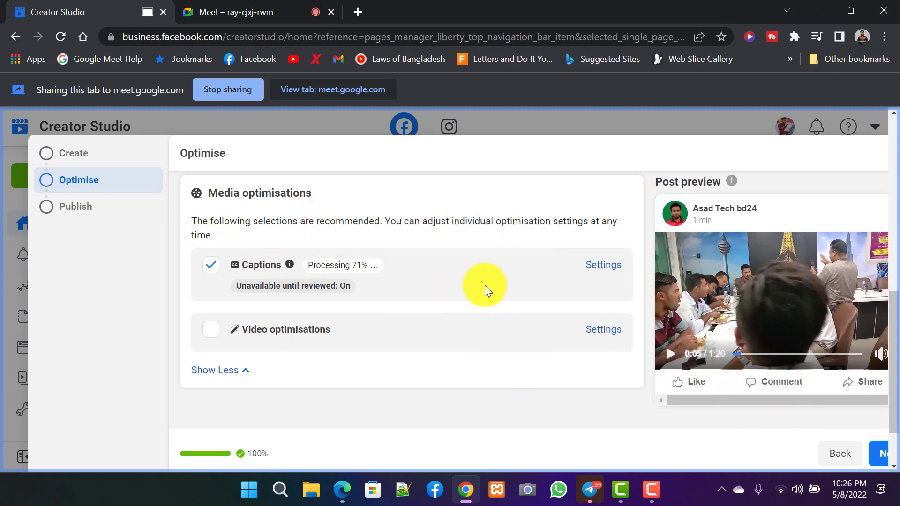
- Advance the video post to the Publish stage, and choose the Schedule publishing option with its date calendar opened
left_click(878, 453)
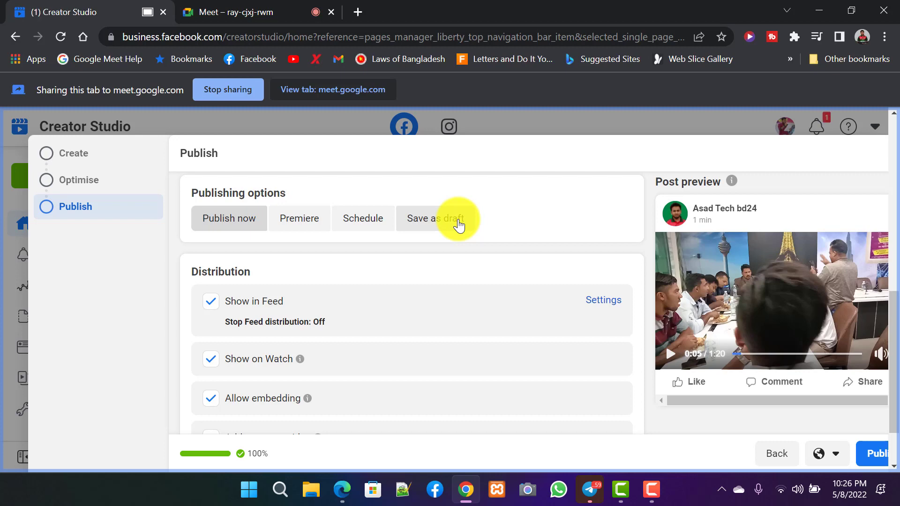
left_click(356, 220)
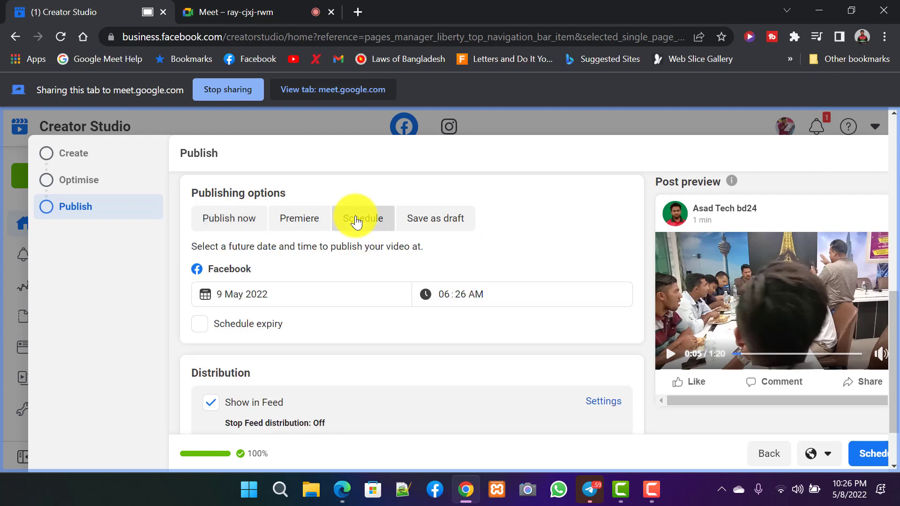
left_click(272, 298)
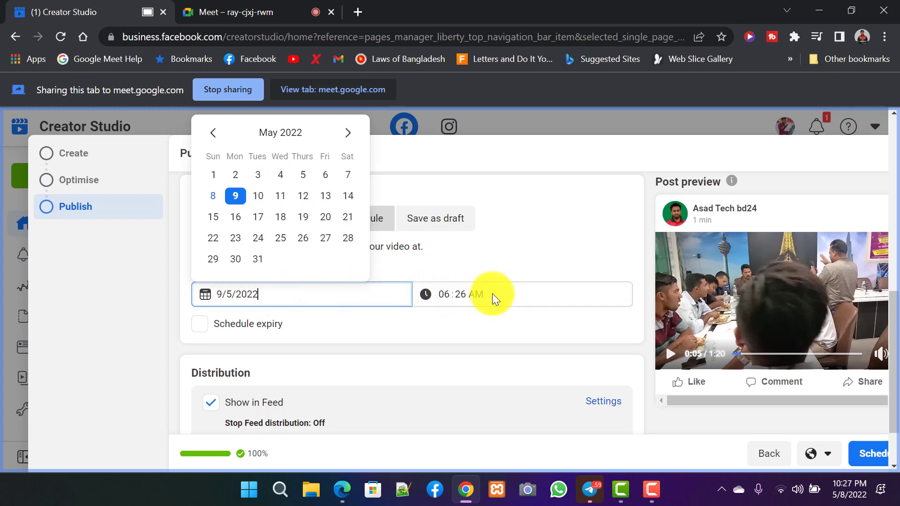
scroll(492, 293, "down", 7)
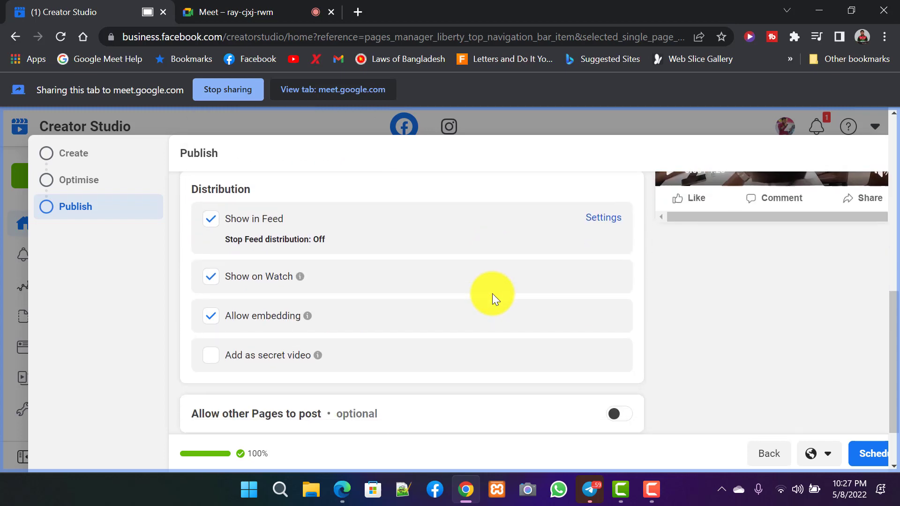
- Review the distribution and optional settings under Schedule, and examine the hour, minute and AM/PM parts of the scheduled publishing time
scroll(492, 294, "down", 3)
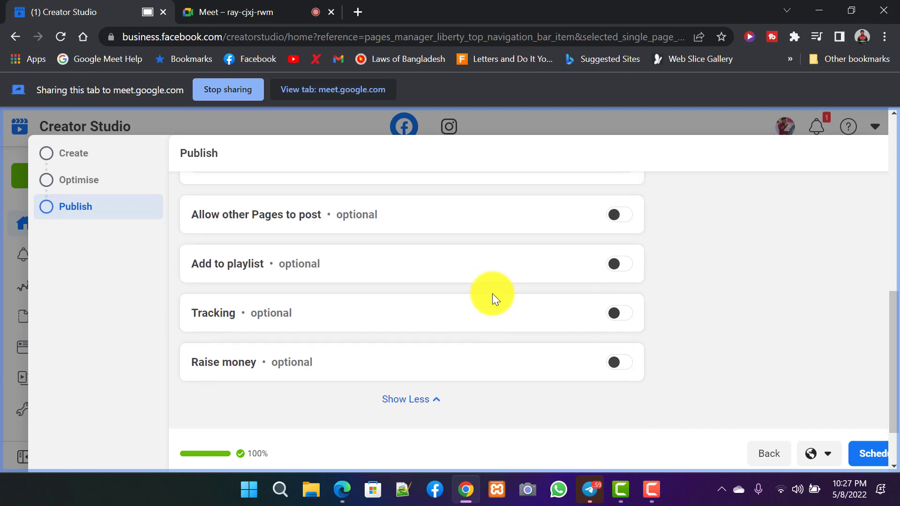
scroll(492, 293, "up", 10)
scroll(492, 293, "down", 5)
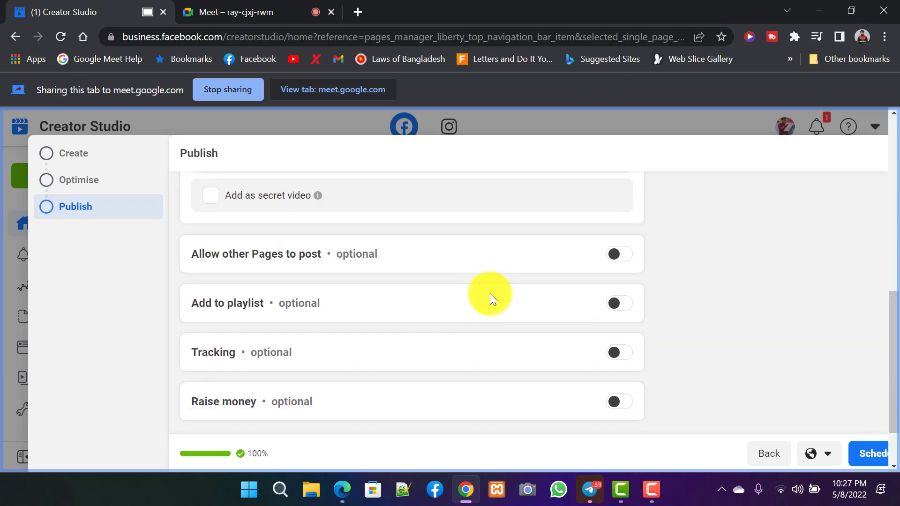
scroll(490, 294, "up", 5)
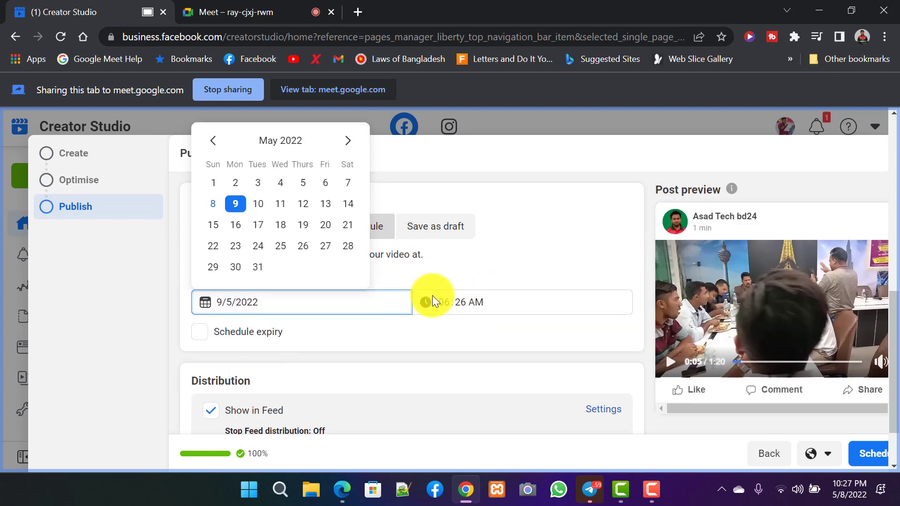
left_click(482, 303)
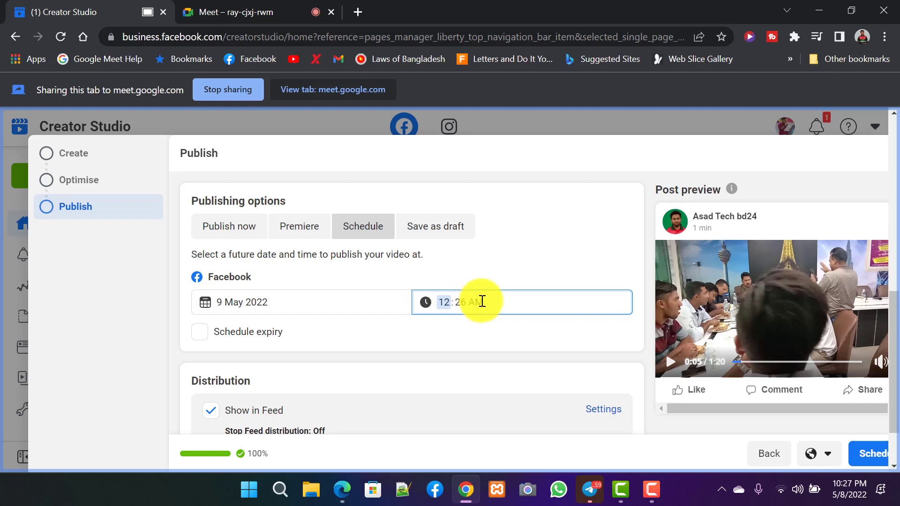
left_click(463, 302)
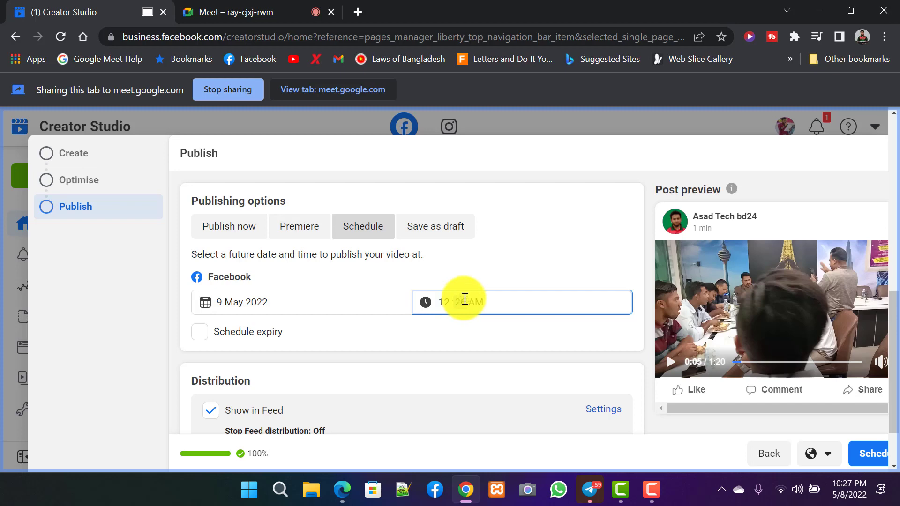
left_click(485, 301)
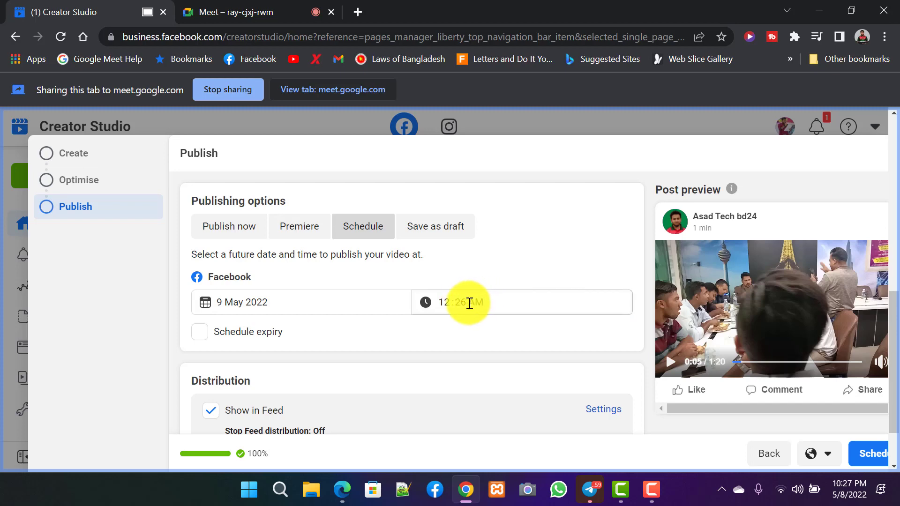
left_click(468, 303)
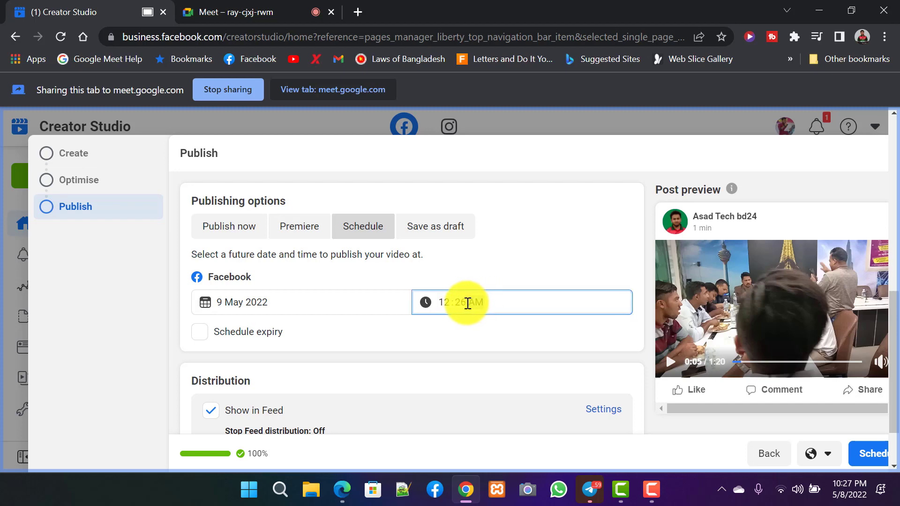
left_click(433, 301)
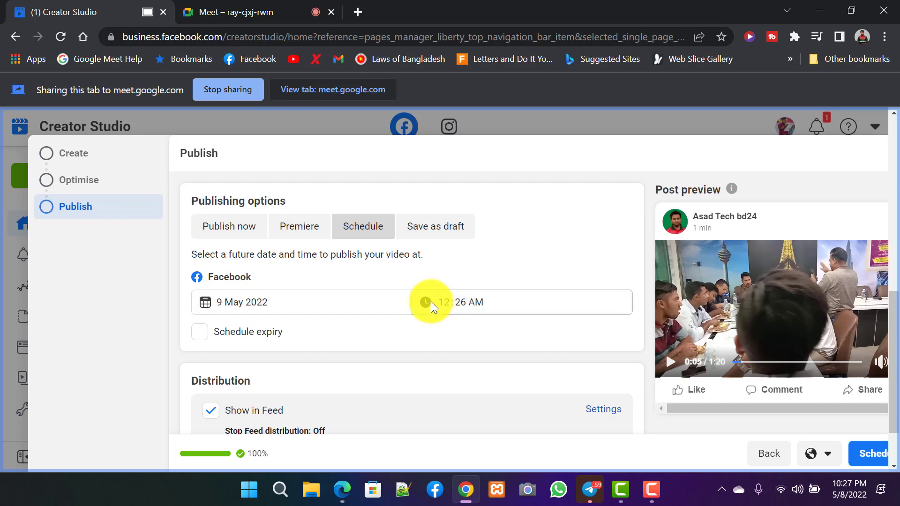
left_click(469, 303)
left_click(458, 304)
left_click(497, 302)
left_click(464, 305)
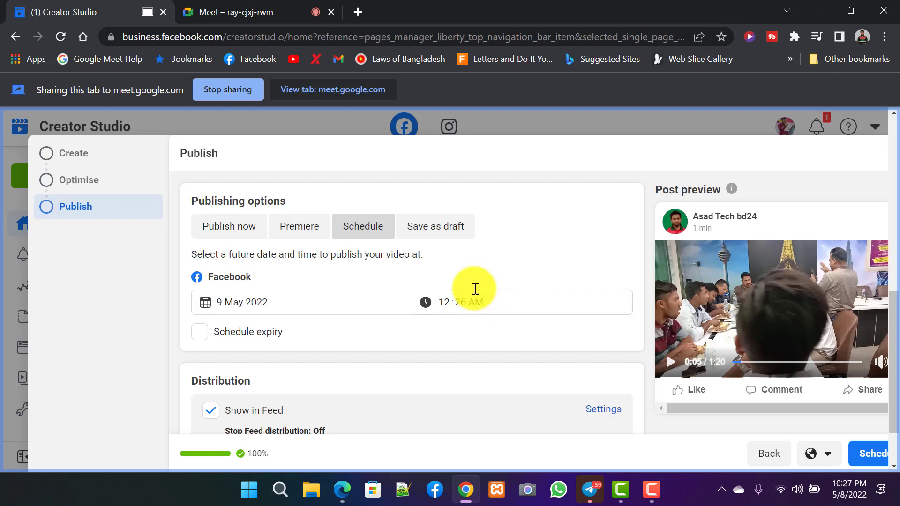
- Switch on the optional Raise money setting to view its charity or fundraiser choice, and switch it back off
scroll(473, 316, "down", 5)
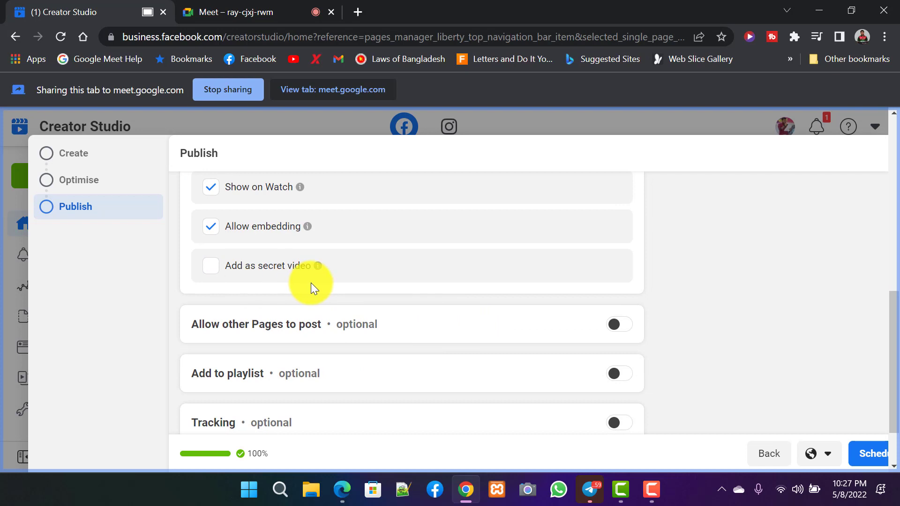
scroll(310, 283, "up", 3)
scroll(310, 283, "down", 5)
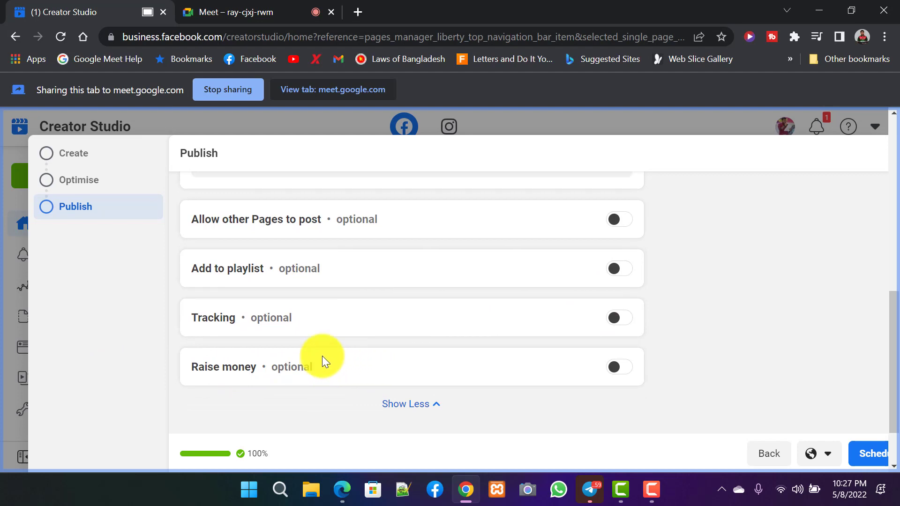
scroll(322, 355, "up", 4)
scroll(407, 350, "down", 4)
left_click(617, 362)
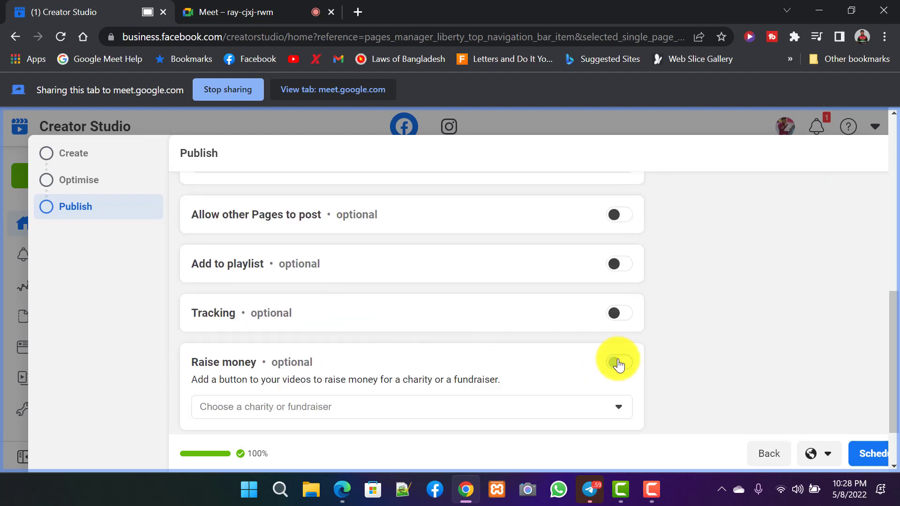
scroll(618, 364, "down", 1)
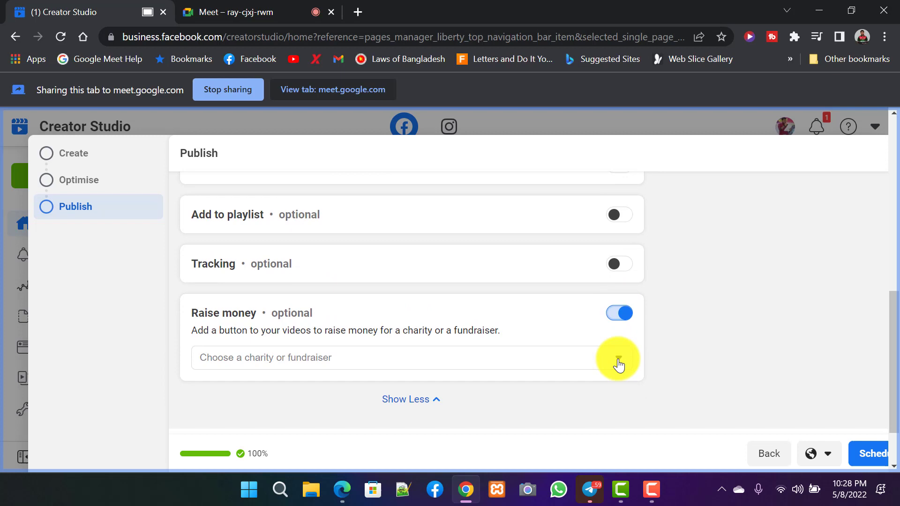
left_click(622, 317)
- Choose the Premiere publishing option and review its date, placeholder image, online event and distribution settings
scroll(431, 334, "up", 5)
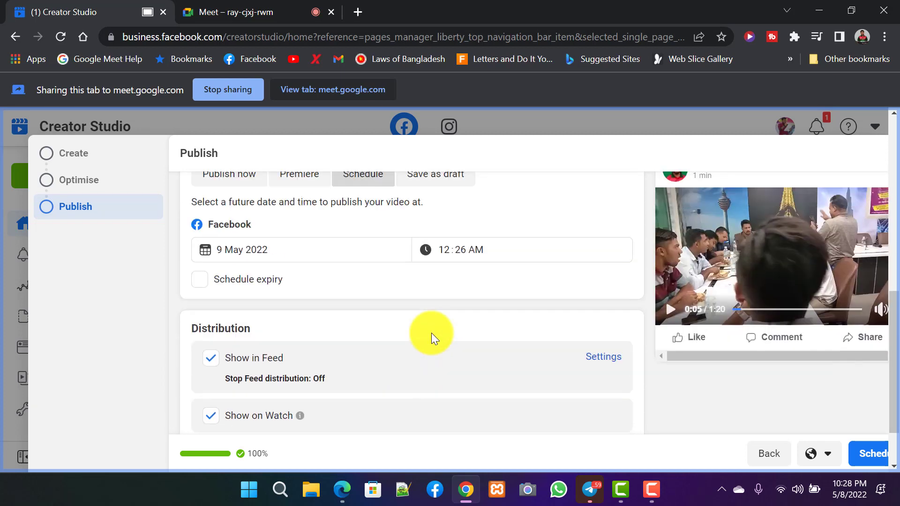
scroll(431, 333, "up", 1)
left_click(297, 230)
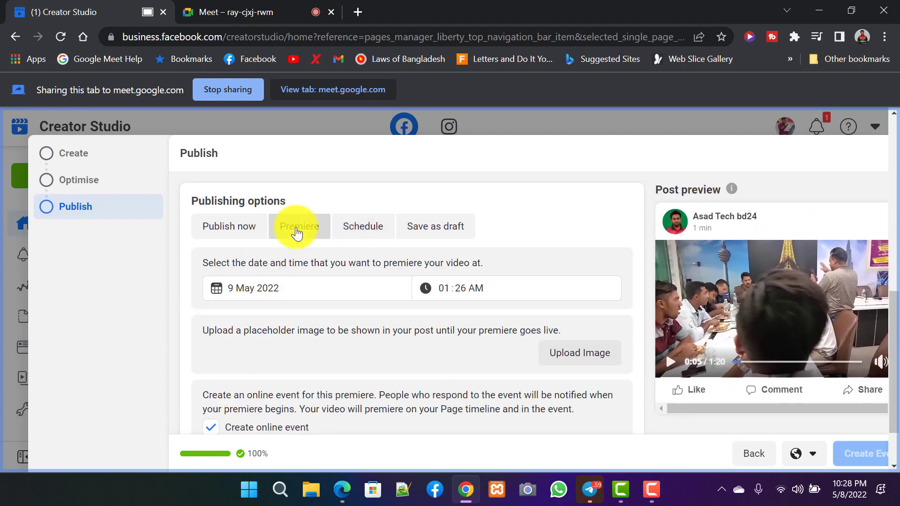
scroll(409, 318, "down", 1)
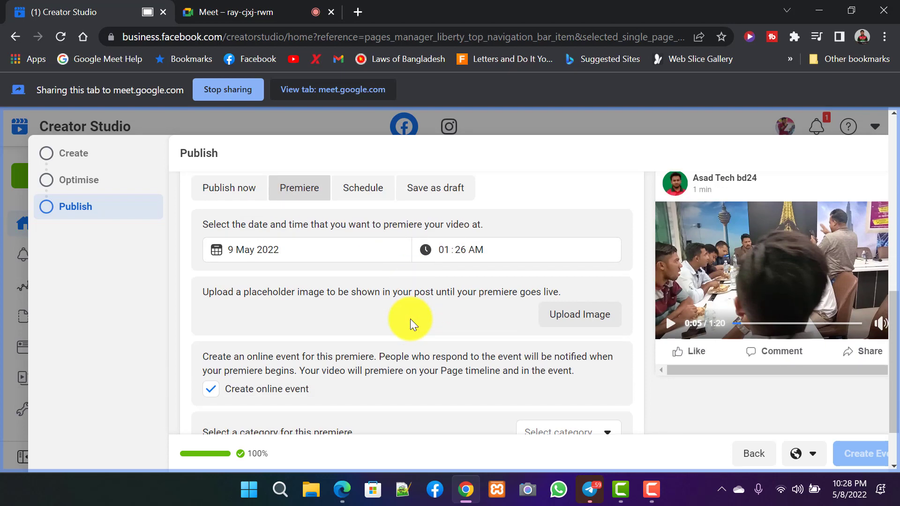
scroll(410, 319, "down", 10)
scroll(411, 318, "up", 1)
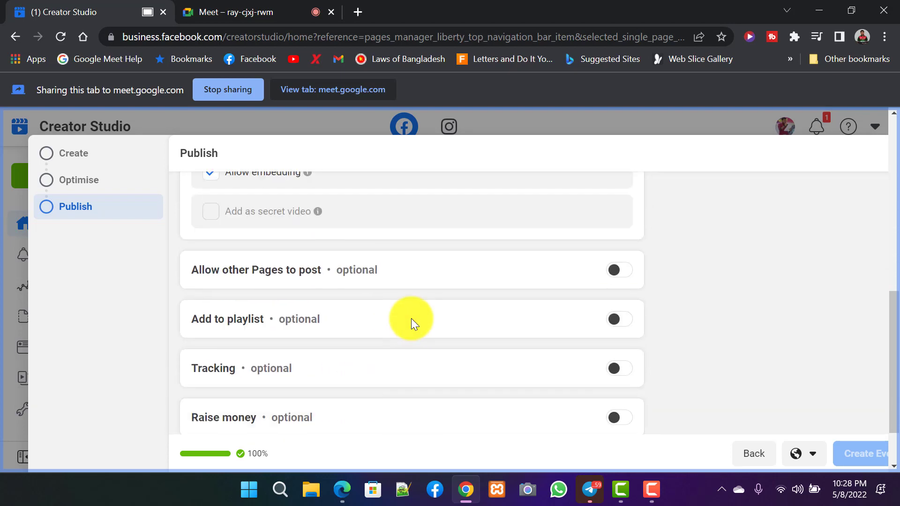
scroll(411, 318, "up", 9)
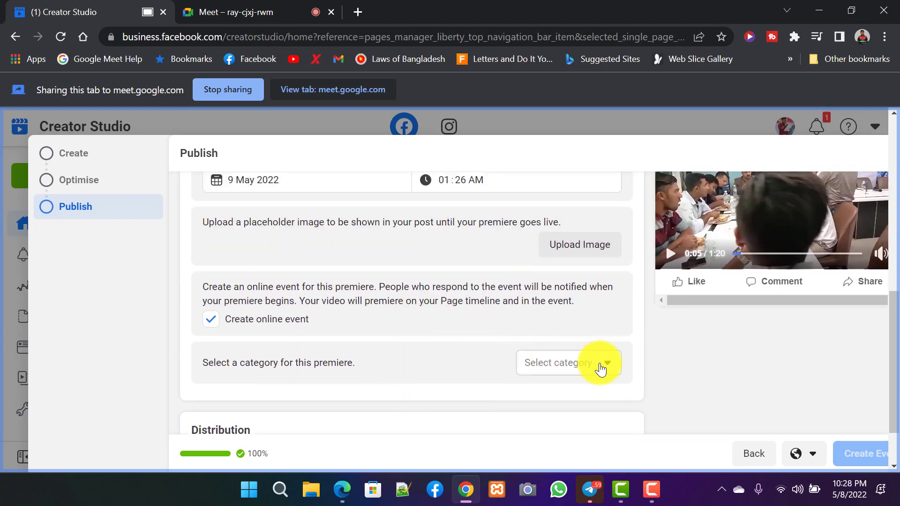
- Open the category choices for the premiere and look through the available categories without selecting one
left_click(600, 370)
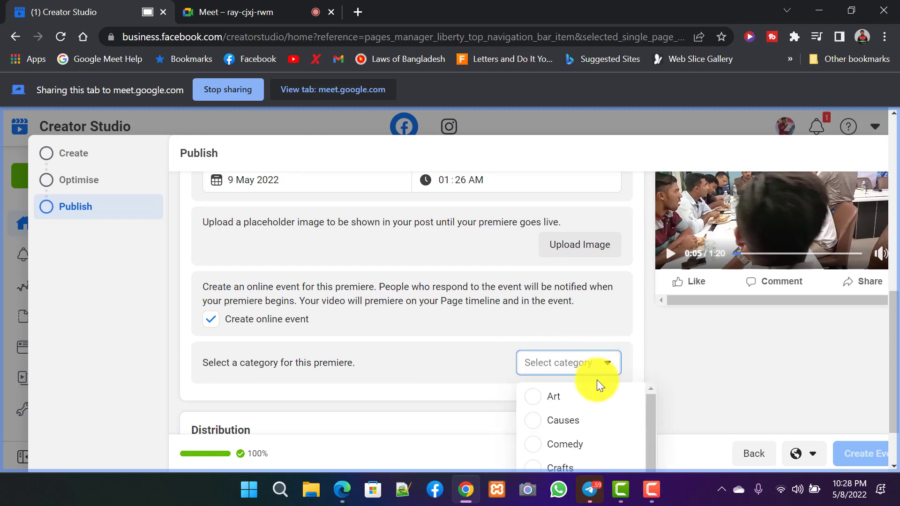
scroll(579, 426, "down", 5)
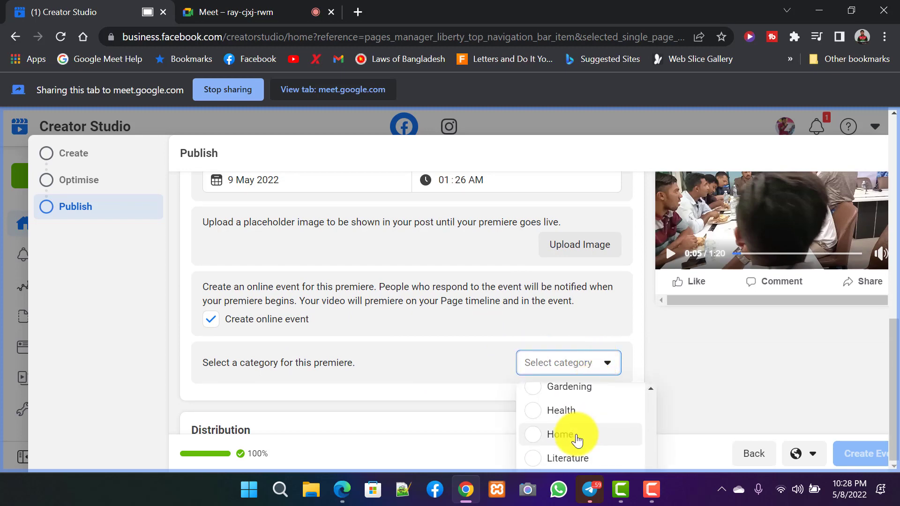
scroll(577, 441, "up", 3)
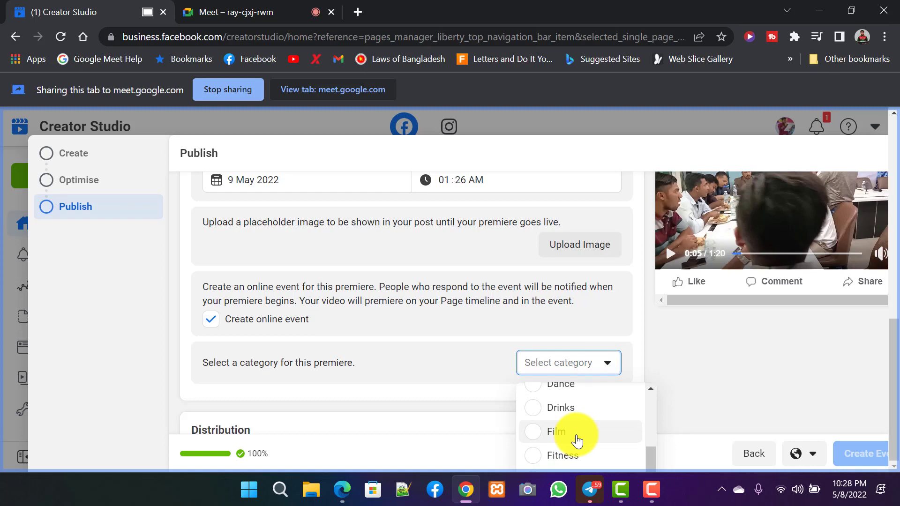
scroll(578, 440, "up", 2)
scroll(577, 440, "up", 1)
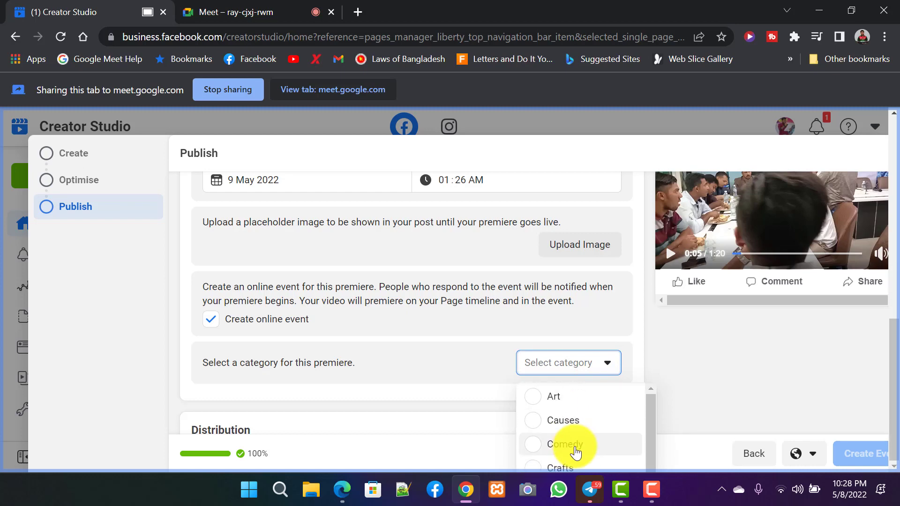
scroll(577, 451, "down", 5)
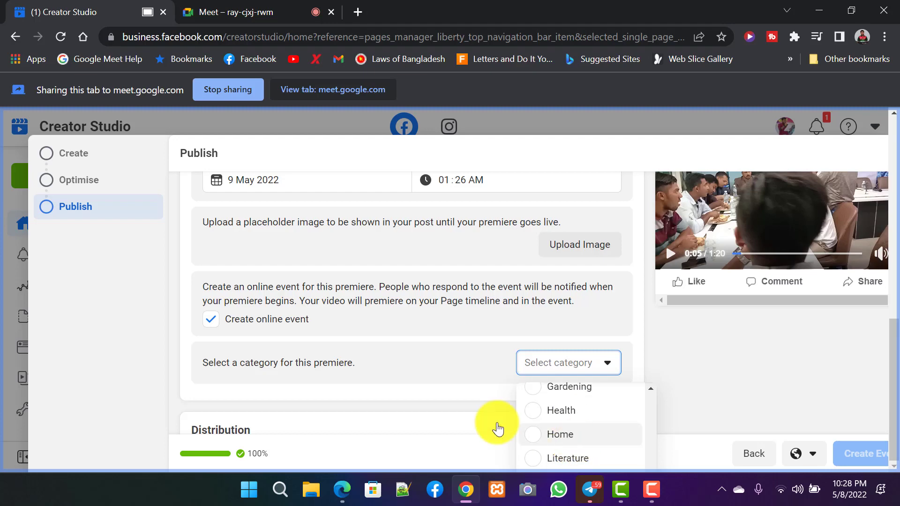
scroll(305, 334, "up", 3)
- Choose the Publish now option for the video and review the distribution and optional settings under it
left_click(228, 232)
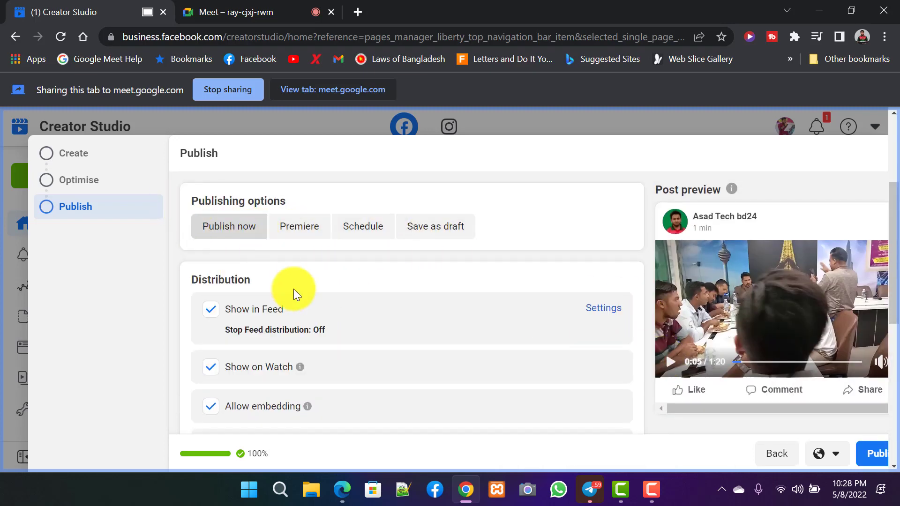
scroll(310, 291, "down", 6)
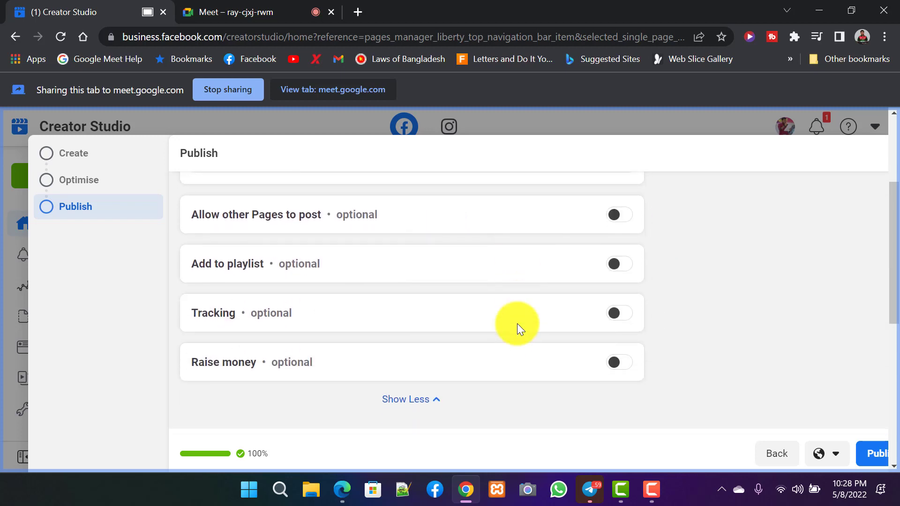
scroll(595, 328, "up", 6)
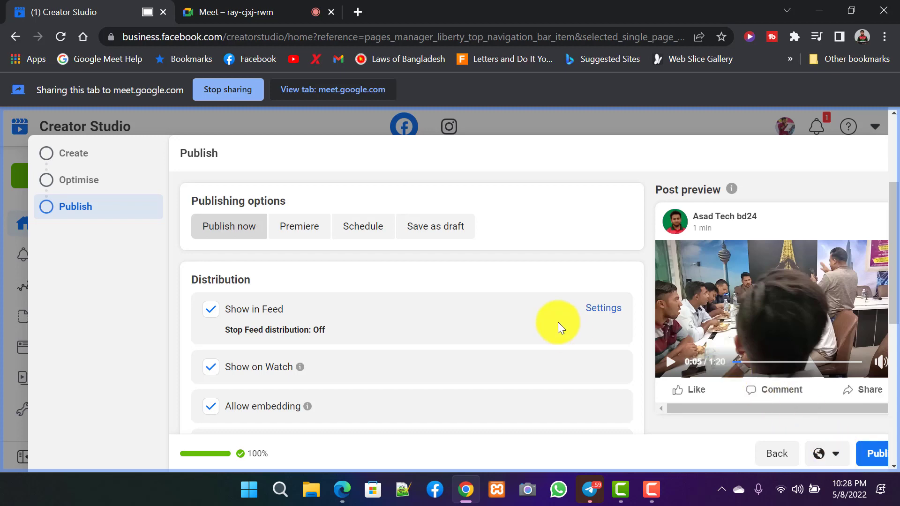
- Reduce the browser page zoom until the Publish dialog shows its full width, including the post preview and the final Publish control
key("ctrl+minus")
key("ctrl+minus")
key("ctrl+minus")
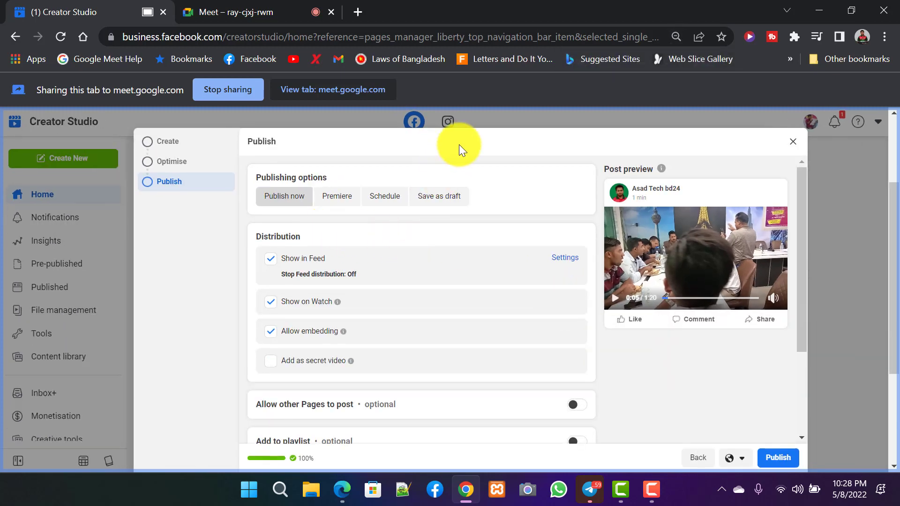
left_click_drag(460, 133, 462, 122)
left_click(509, 140)
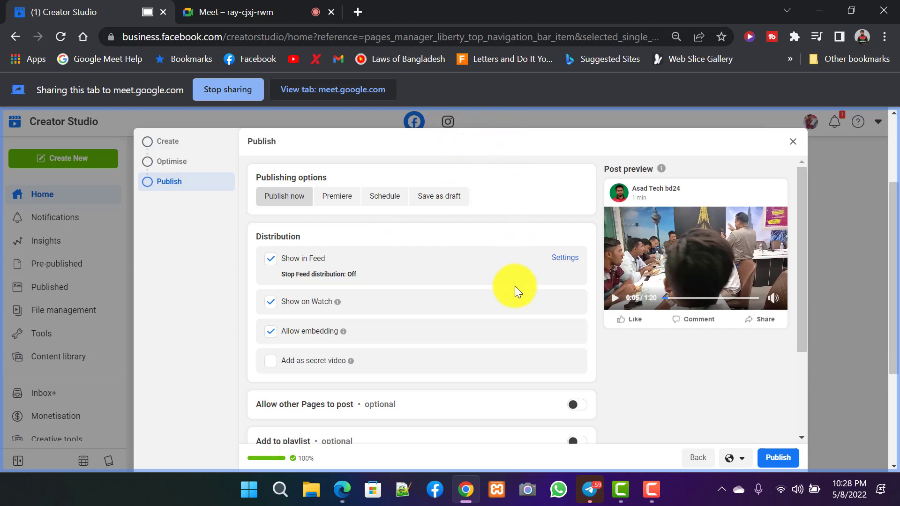
scroll(510, 382, "down", 3)
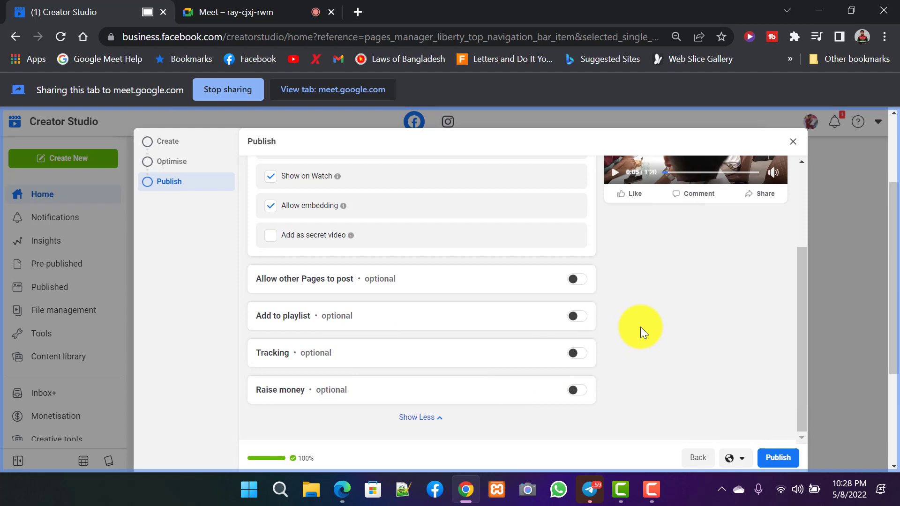
scroll(574, 325, "up", 3)
scroll(572, 324, "down", 2)
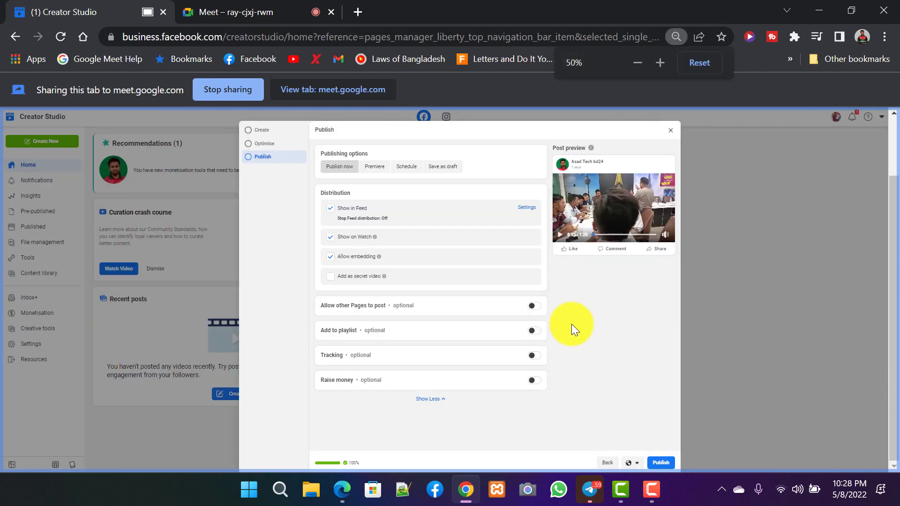
scroll(571, 324, "down", 2)
scroll(571, 324, "up", 3)
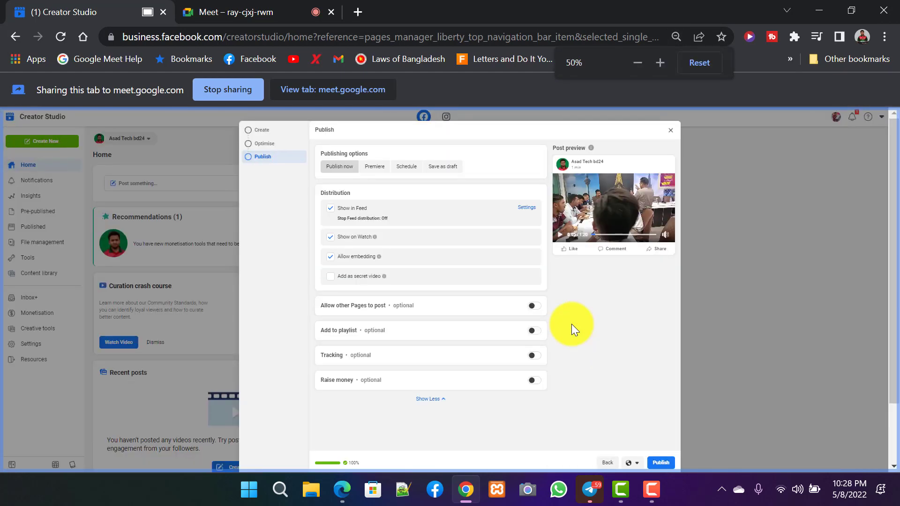
scroll(572, 324, "up", 1)
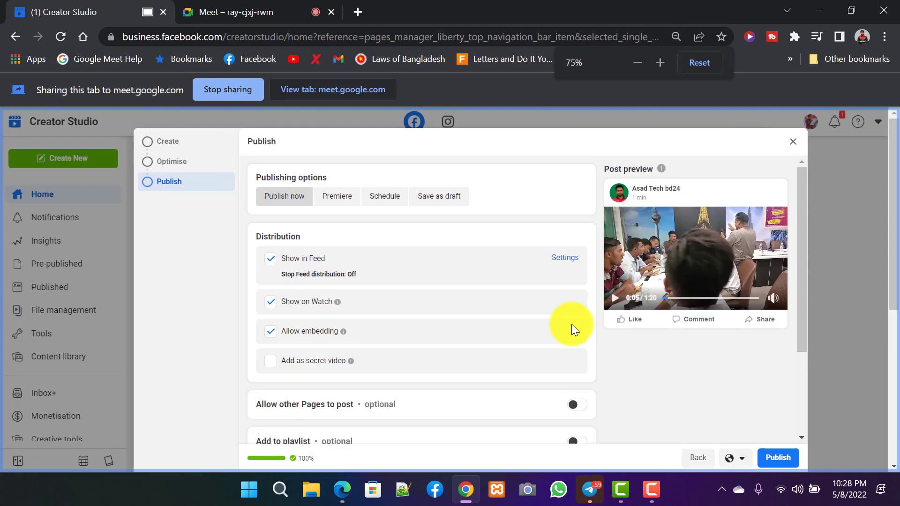
scroll(572, 324, "up", 1)
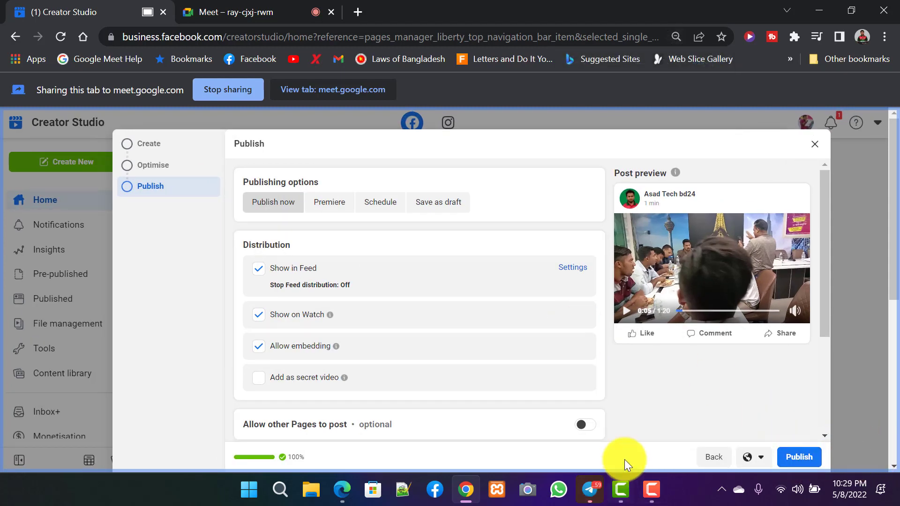
- Set the post's audience to Public, and reopen the audience choices
left_click(760, 457)
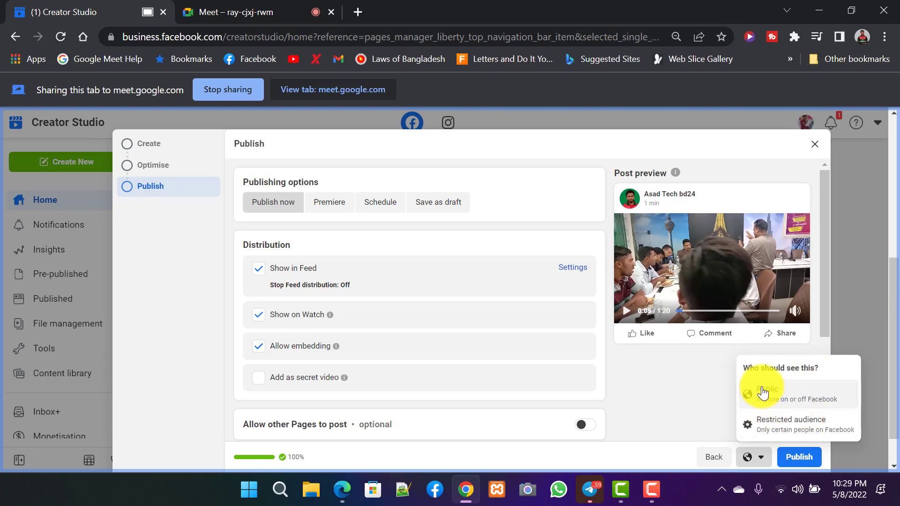
left_click(791, 400)
left_click(760, 458)
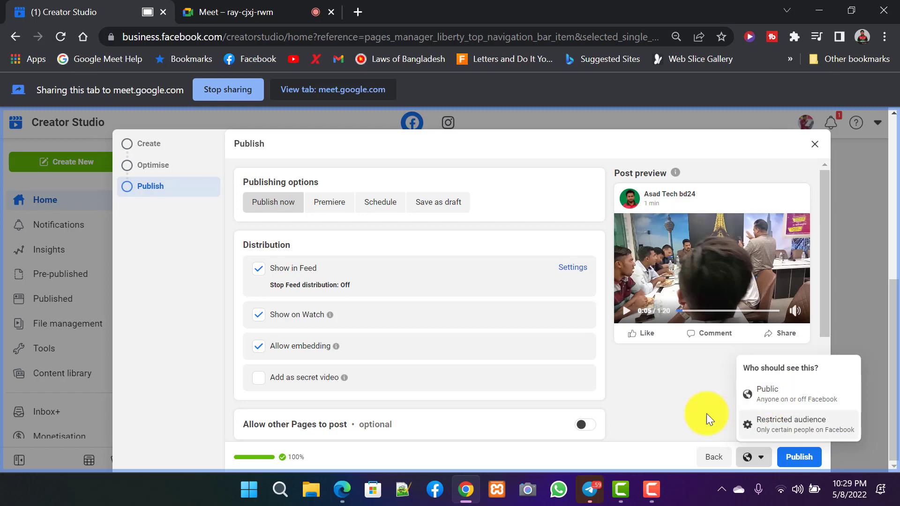
- Publish the video to the Page with the current settings and close the video processing notice
left_click(856, 331)
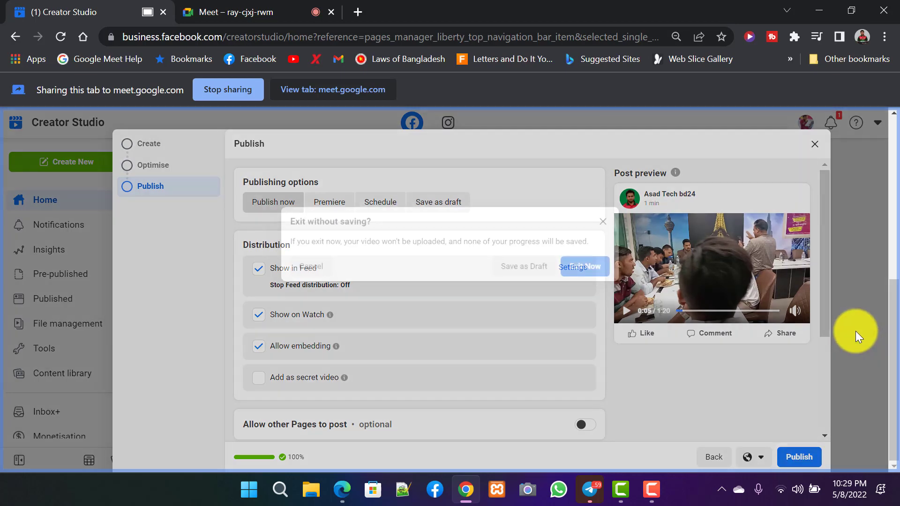
left_click(603, 224)
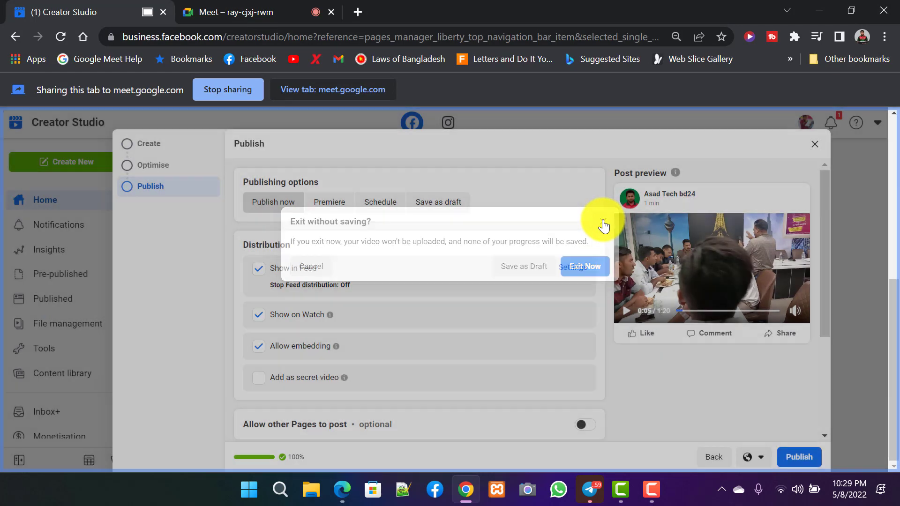
left_click(800, 459)
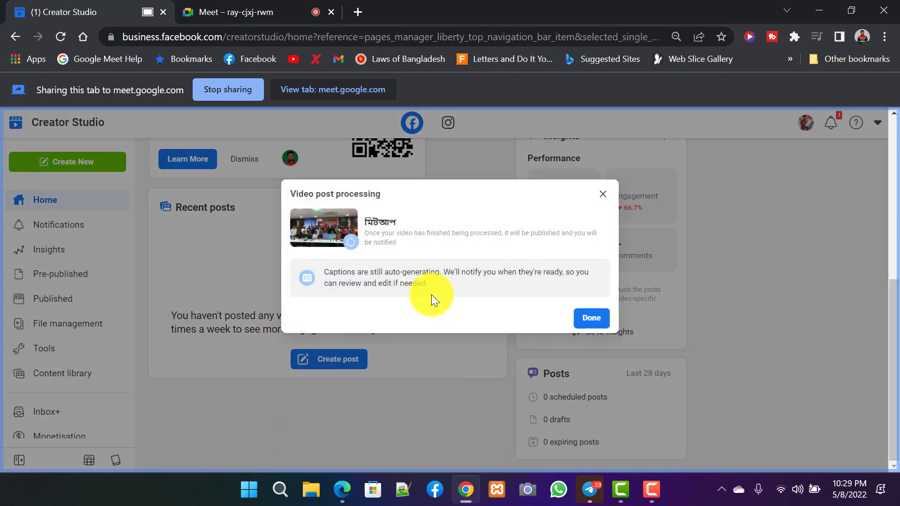
left_click(592, 319)
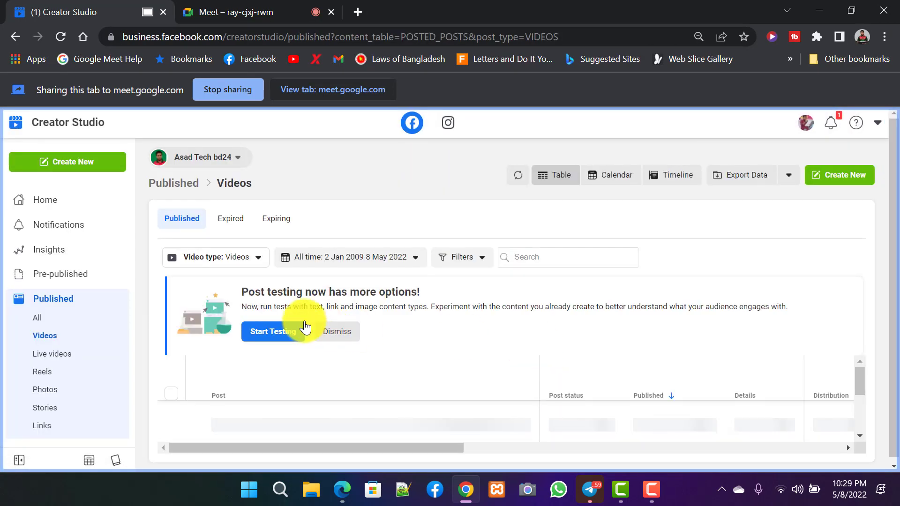
- Review the Page's published videos list, checking the newly posted video's entry and its post status
scroll(430, 342, "down", 1)
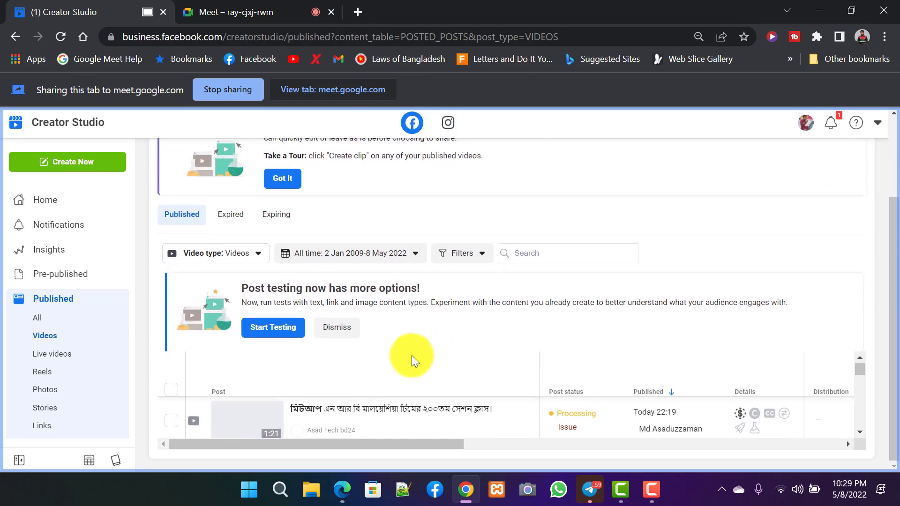
scroll(468, 374, "up", 2)
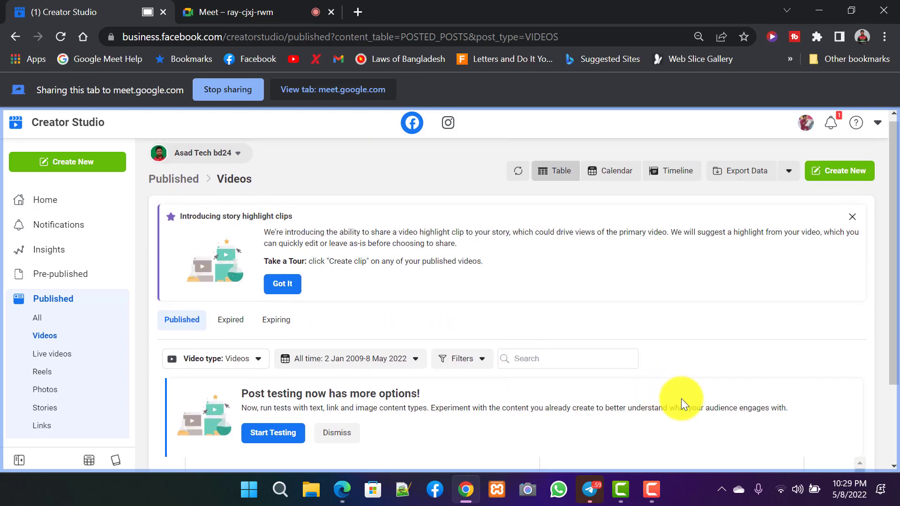
scroll(750, 408, "down", 2)
scroll(394, 420, "down", 2)
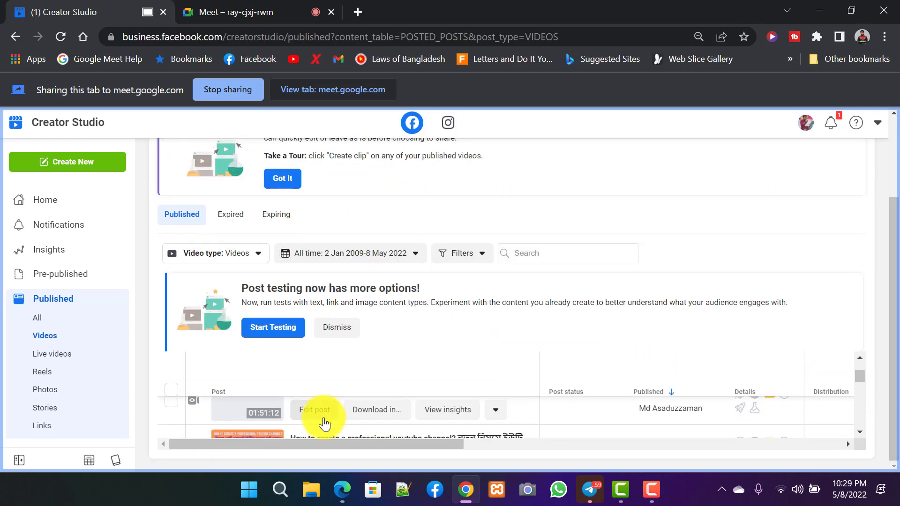
scroll(300, 421, "up", 2)
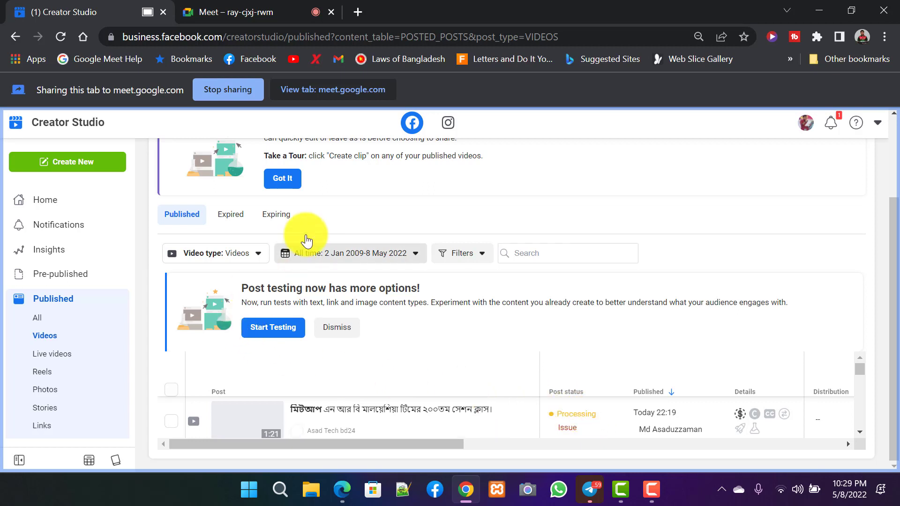
- Open Facebook in a new browser tab and look through the Asad Tech bd24 Page for the new video post
left_click(364, 12)
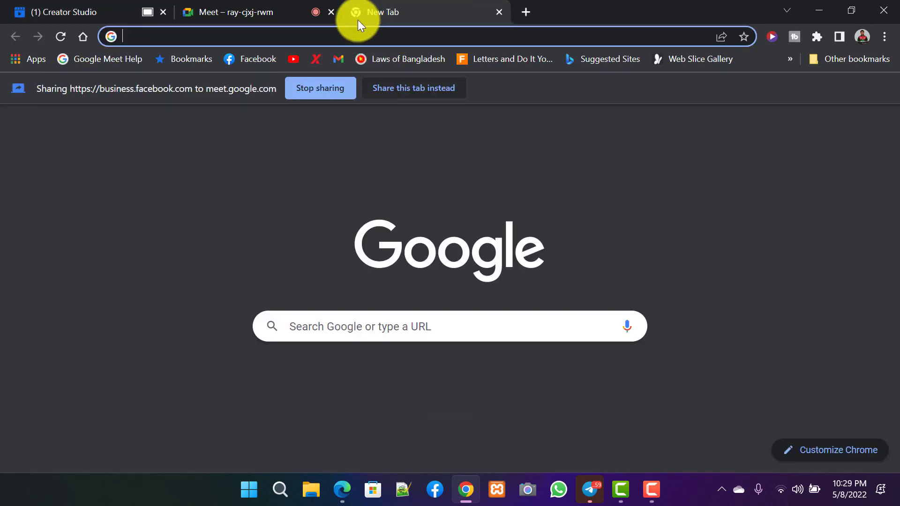
left_click(245, 62)
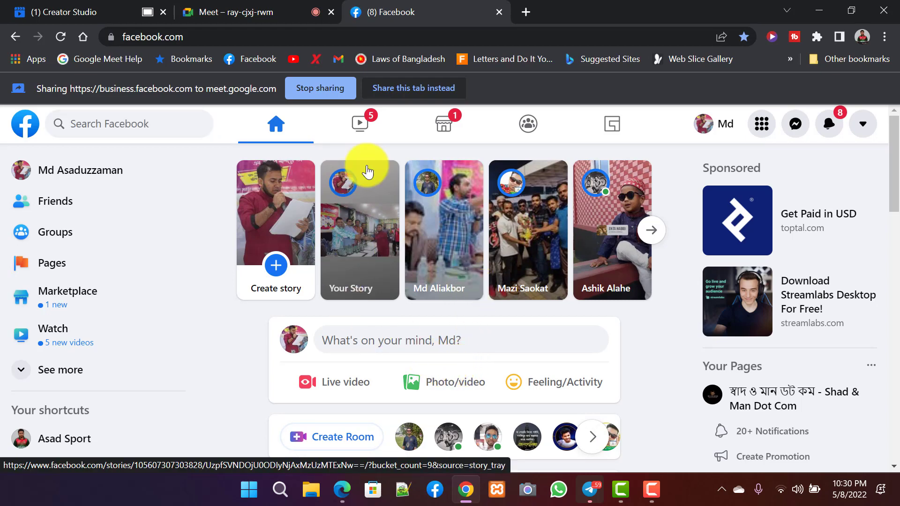
left_click(61, 274)
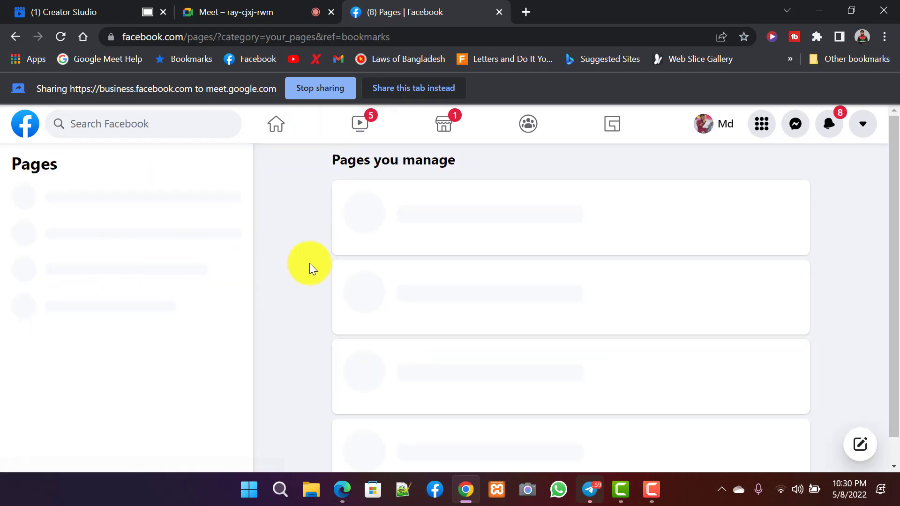
scroll(484, 373, "down", 1)
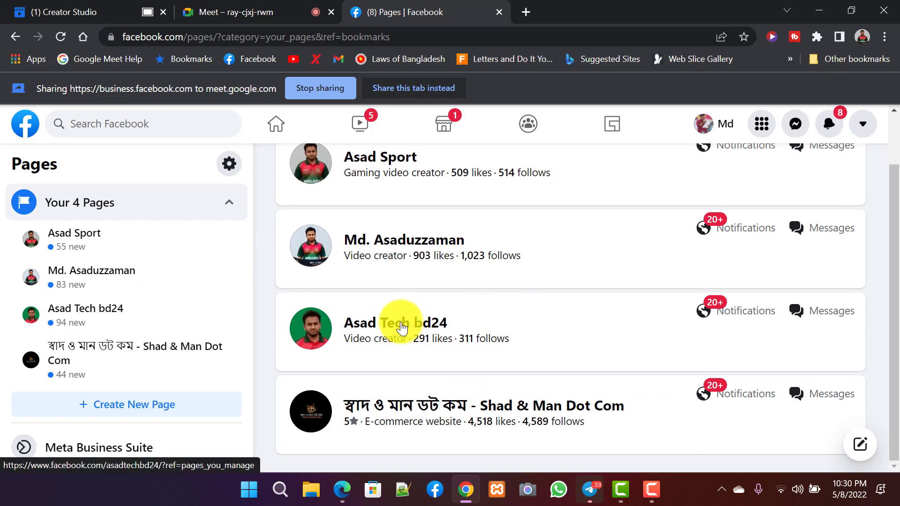
left_click(401, 328)
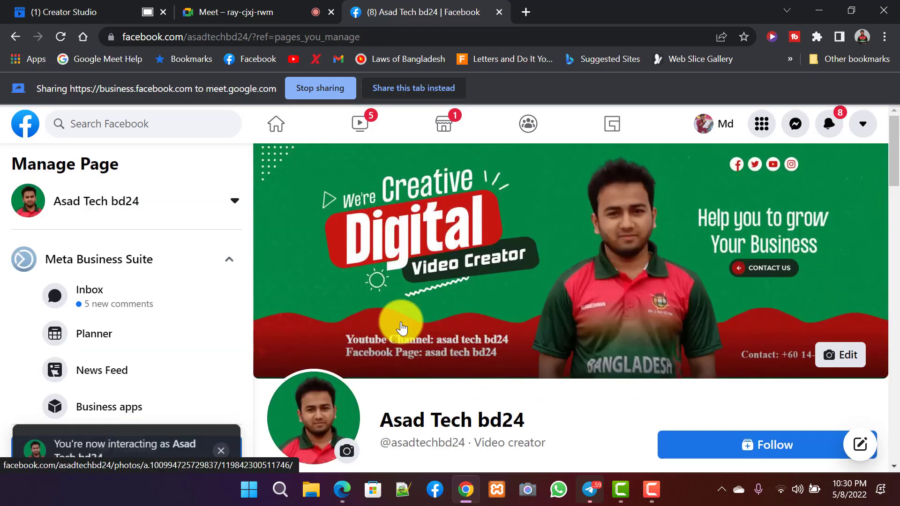
scroll(402, 321, "down", 8)
scroll(451, 335, "down", 15)
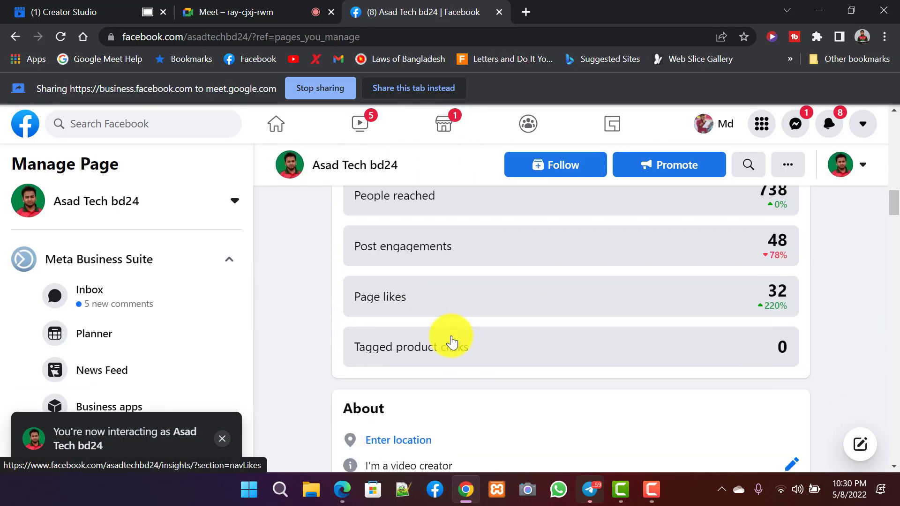
- Look over the Facebook page's home content and posts, and open the page's Videos section
scroll(452, 342, "down", 20)
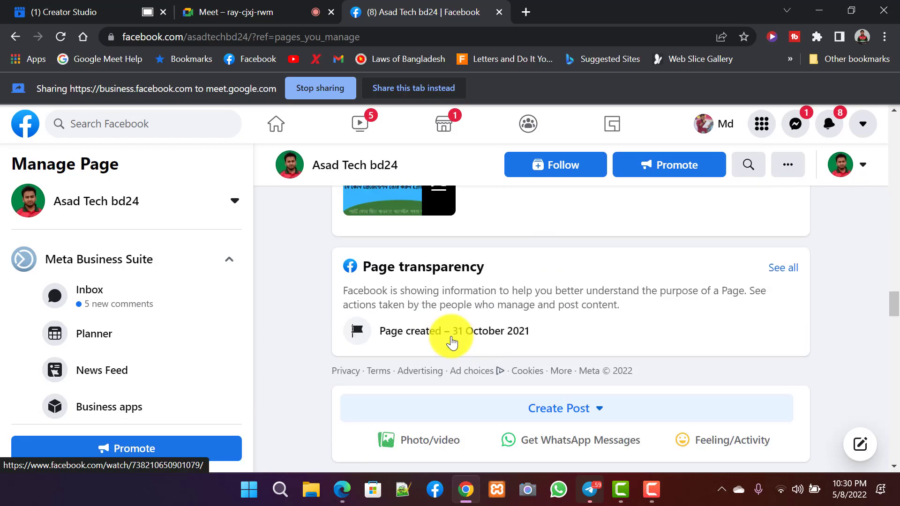
scroll(452, 342, "down", 6)
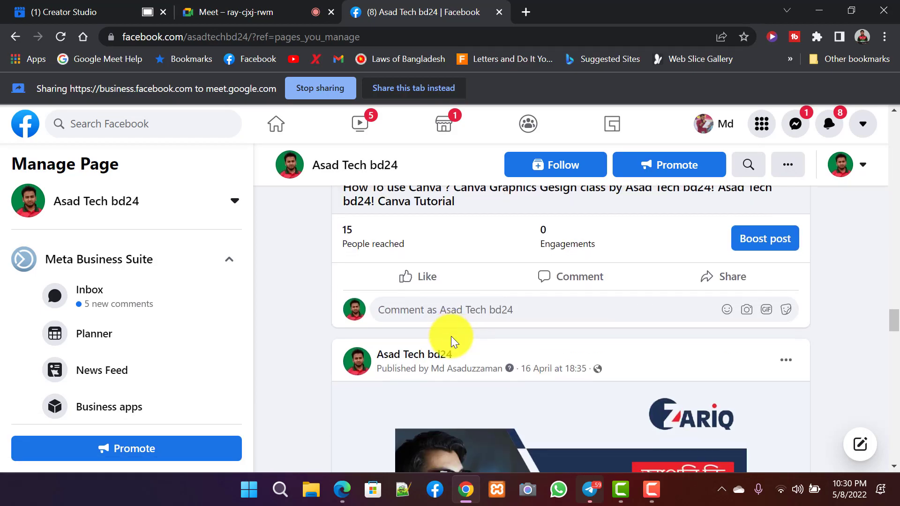
scroll(452, 343, "up", 8)
scroll(451, 342, "up", 20)
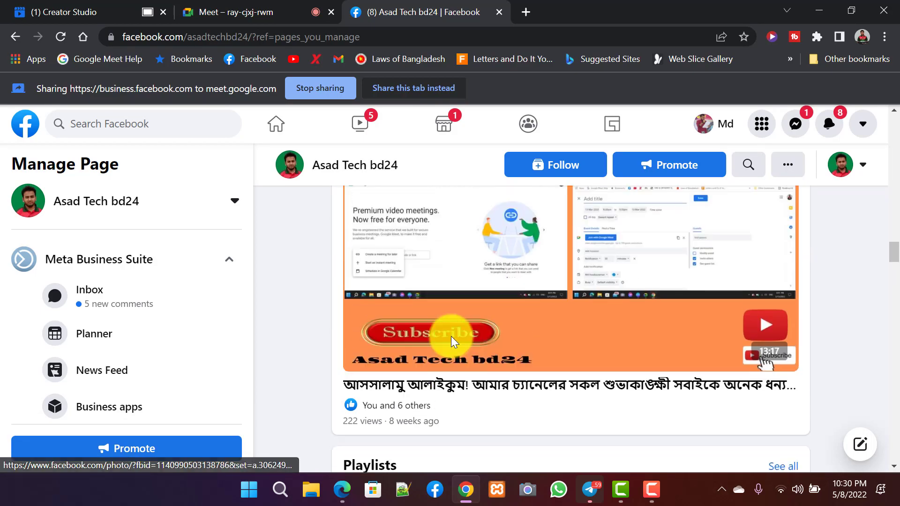
scroll(451, 343, "up", 15)
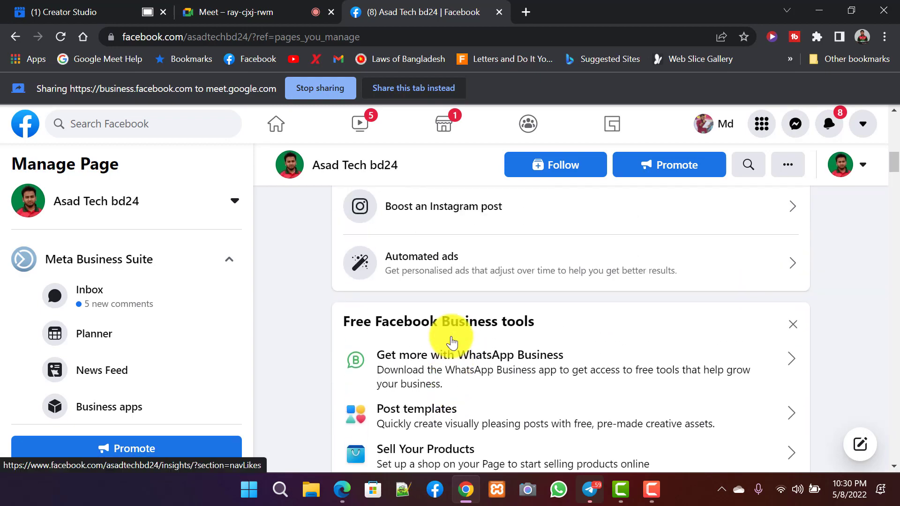
left_click(381, 291)
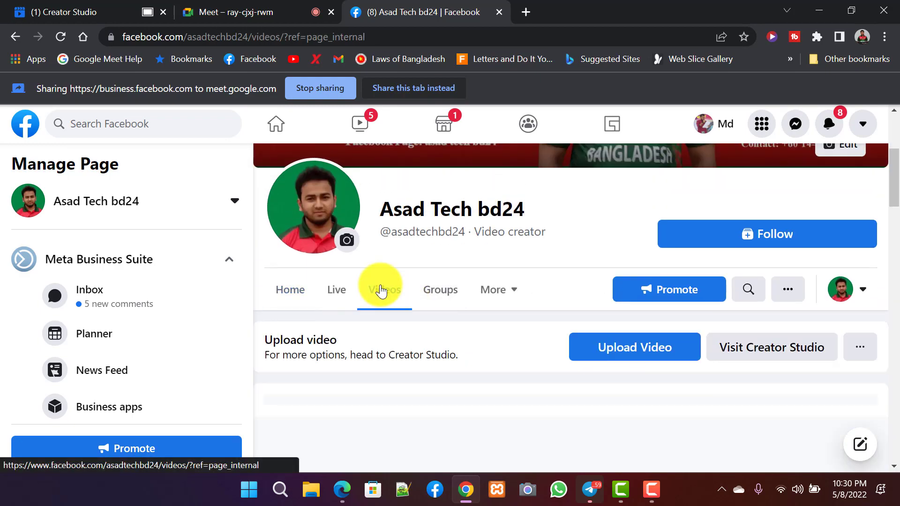
- Look through the page's Videos section, including the latest uploads, the Video tutorial playlist and All Videos
scroll(531, 358, "down", 3)
scroll(532, 360, "down", 15)
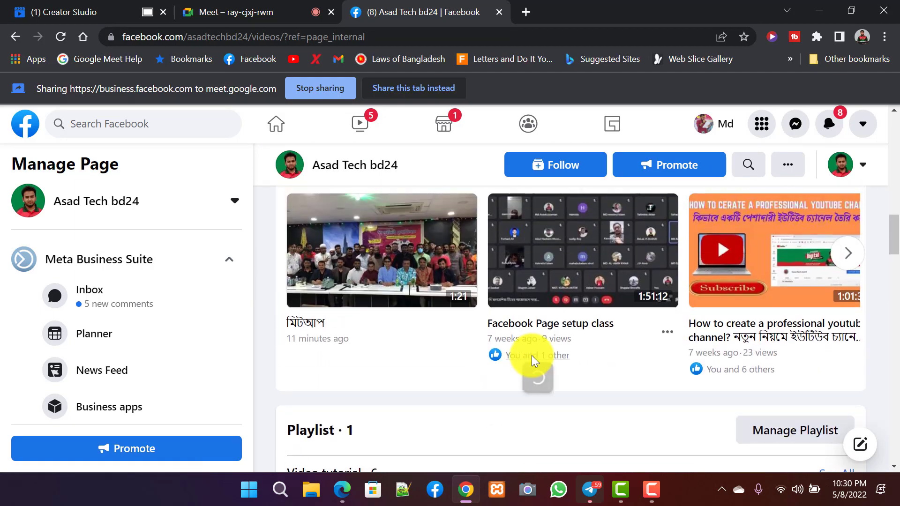
scroll(372, 263, "down", 10)
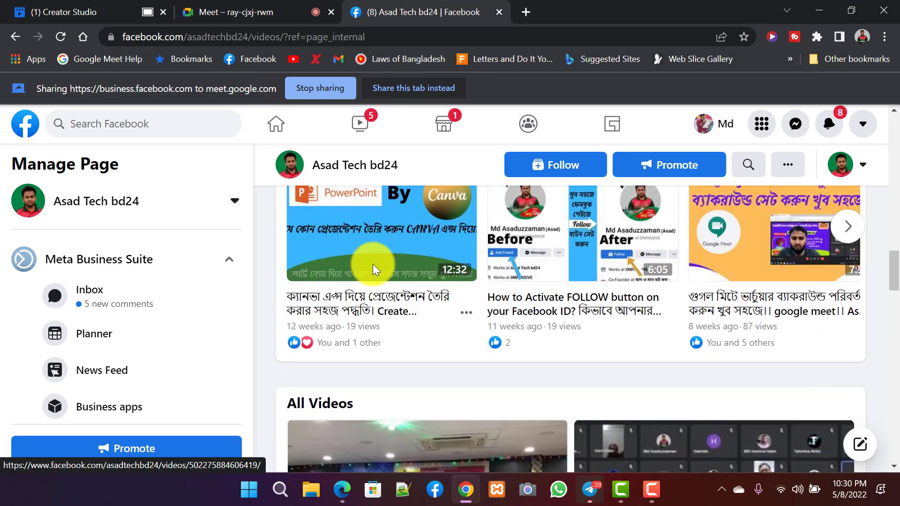
scroll(406, 289, "down", 3)
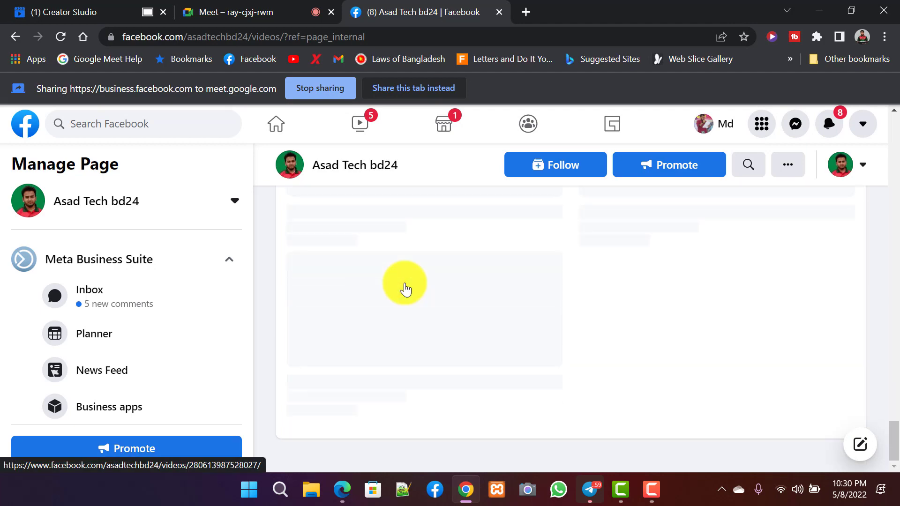
scroll(406, 289, "down", 5)
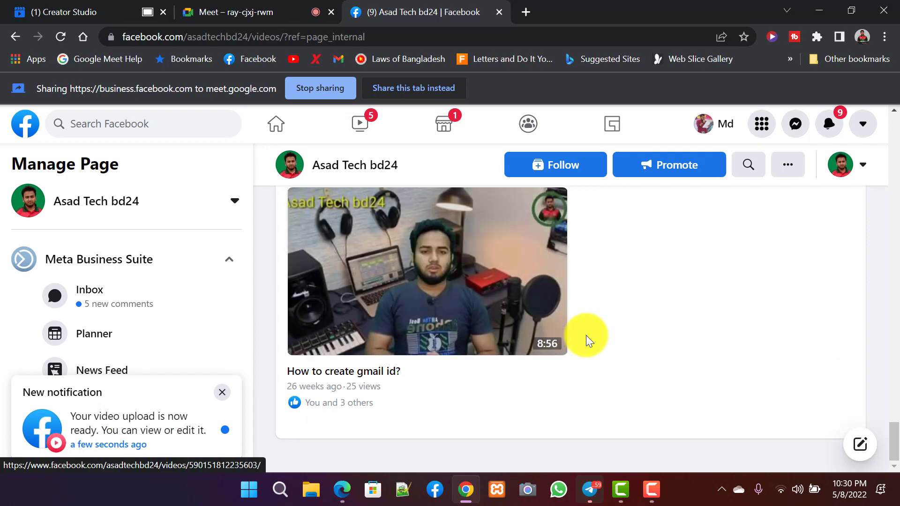
scroll(586, 338, "up", 5)
scroll(585, 338, "up", 5)
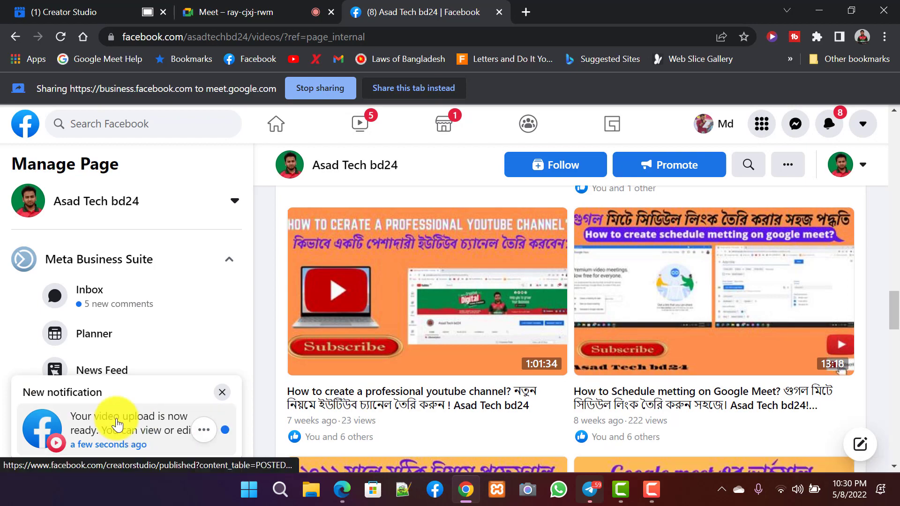
scroll(428, 352, "up", 10)
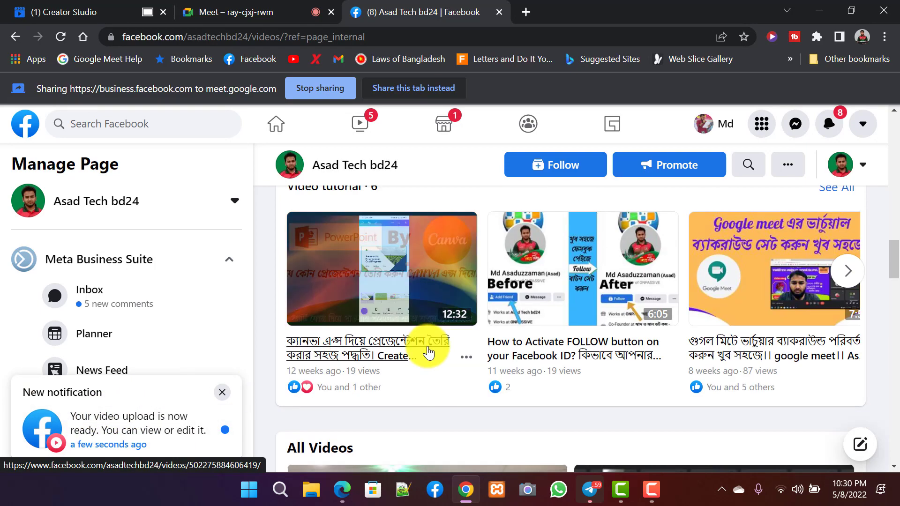
- Open the newest uploaded video, মিটআপ, dismissing the upload notification, and start its playback
scroll(429, 347, "down", 5)
left_click(382, 261)
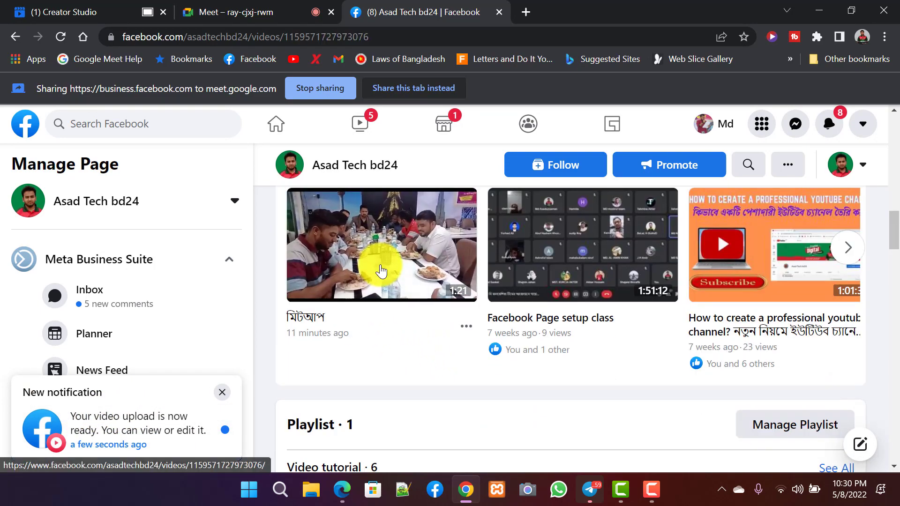
left_click(219, 395)
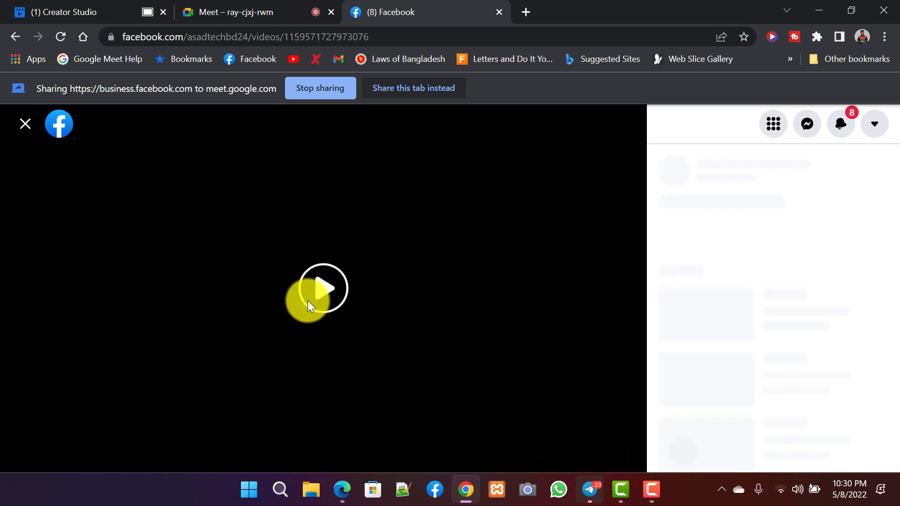
left_click(309, 296)
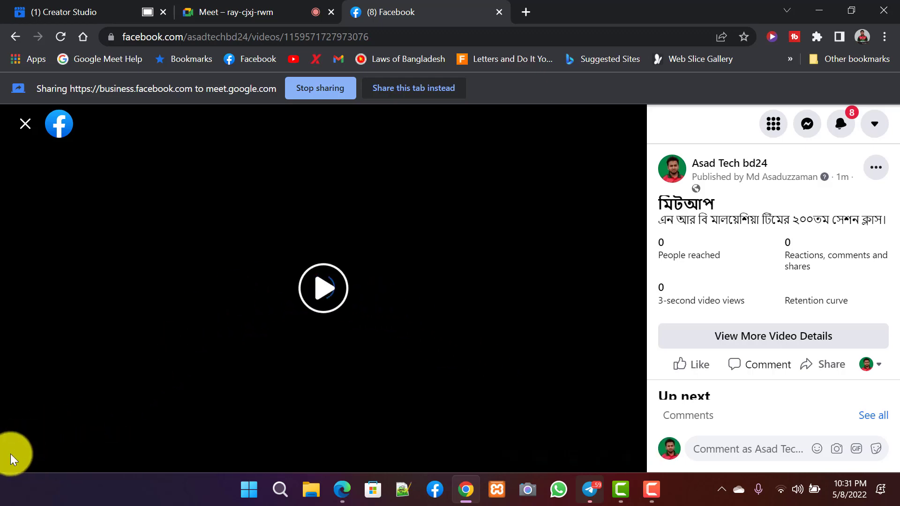
left_click(321, 286)
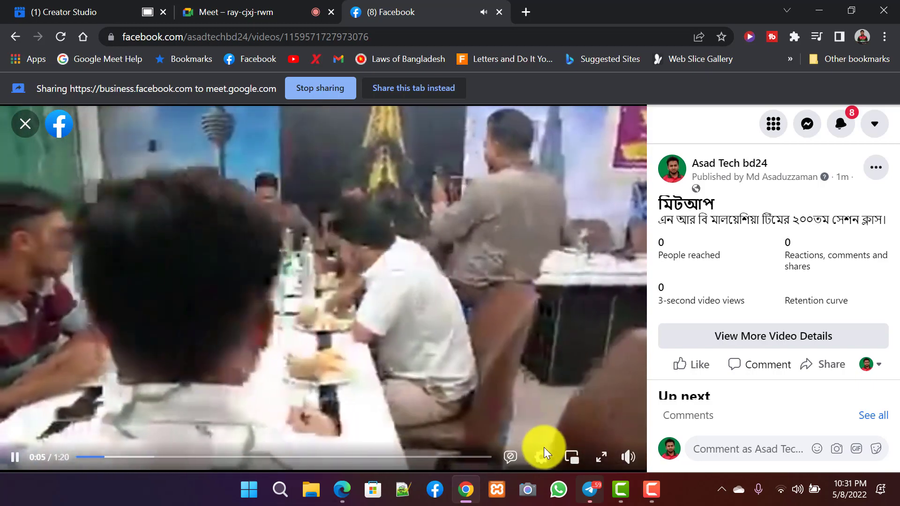
- Pause the মিটআপ video about 10 seconds in
left_click(541, 457)
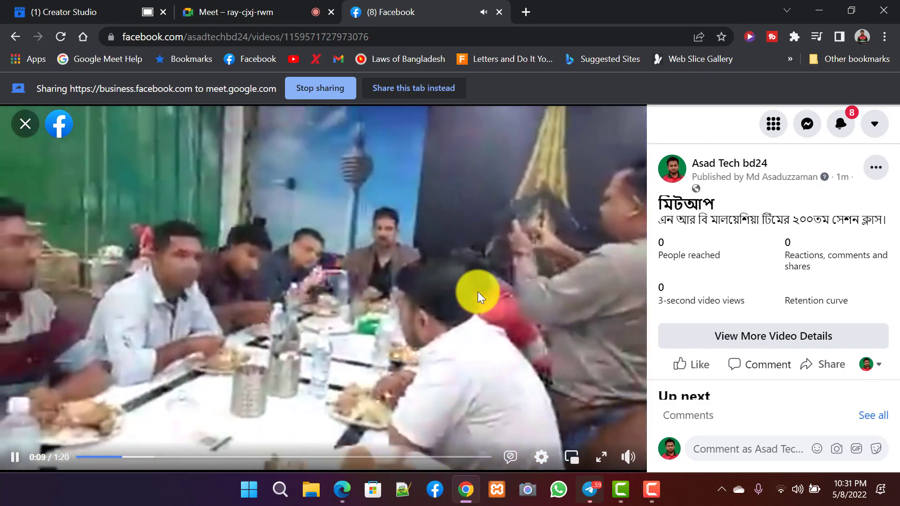
left_click(363, 283)
left_click(366, 289)
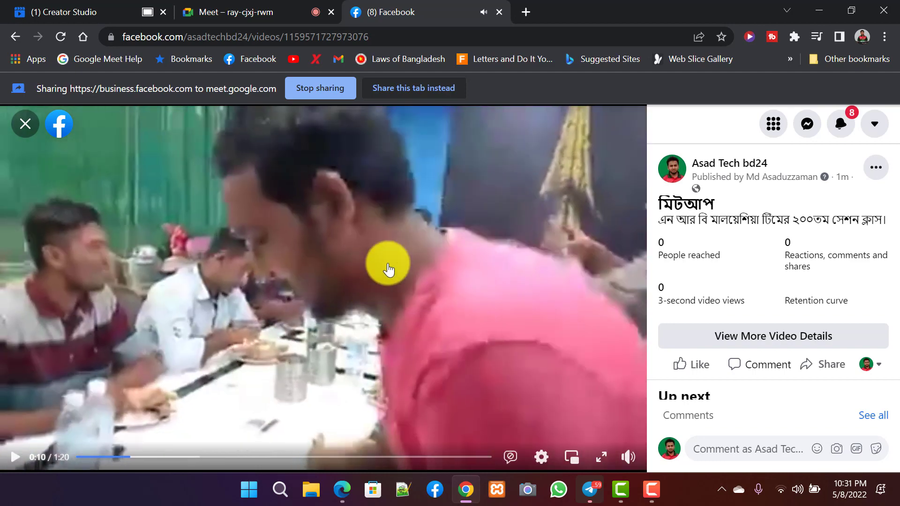
- Switch to Creator Studio and check the list of published videos, including the status of the মিটআপ post
left_click(70, 12)
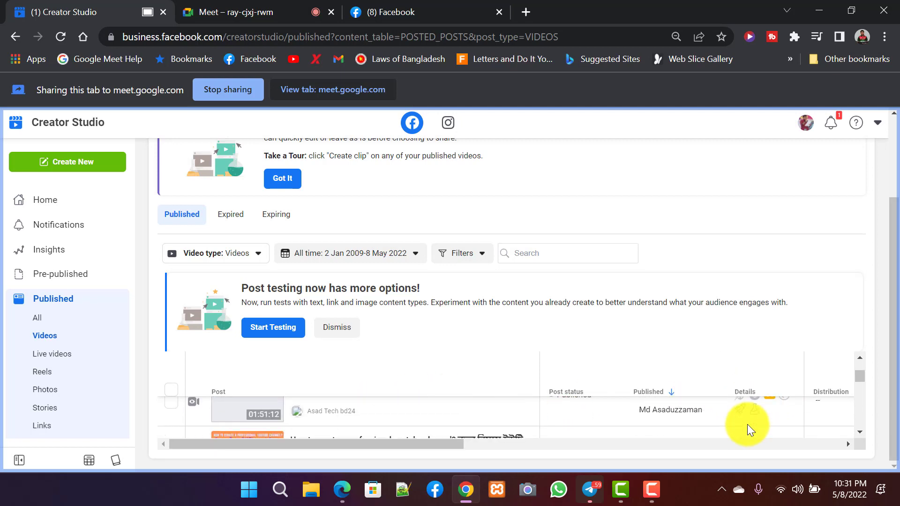
mouse_move(739, 421)
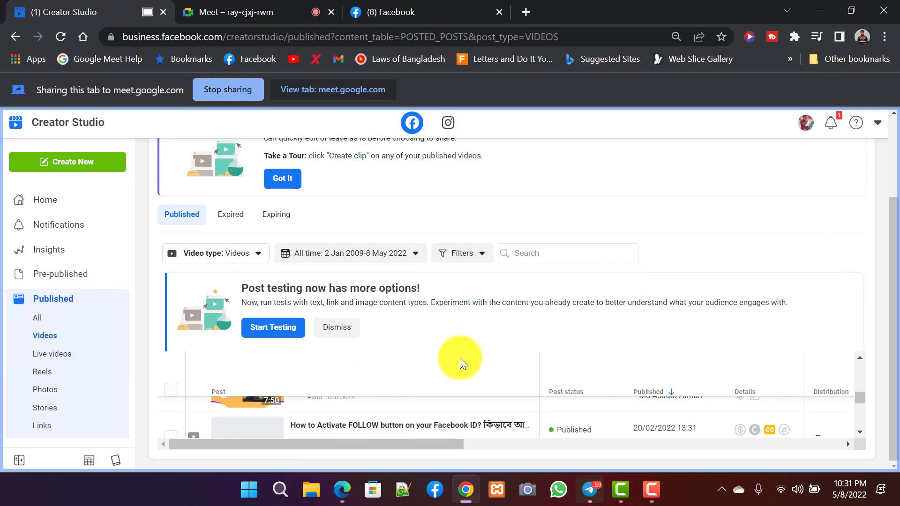
scroll(459, 358, "down", 10)
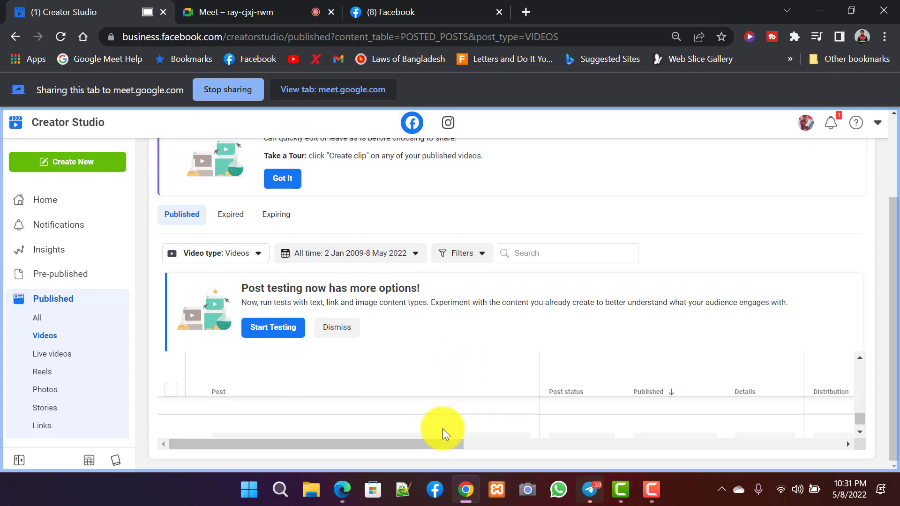
scroll(443, 428, "up", 10)
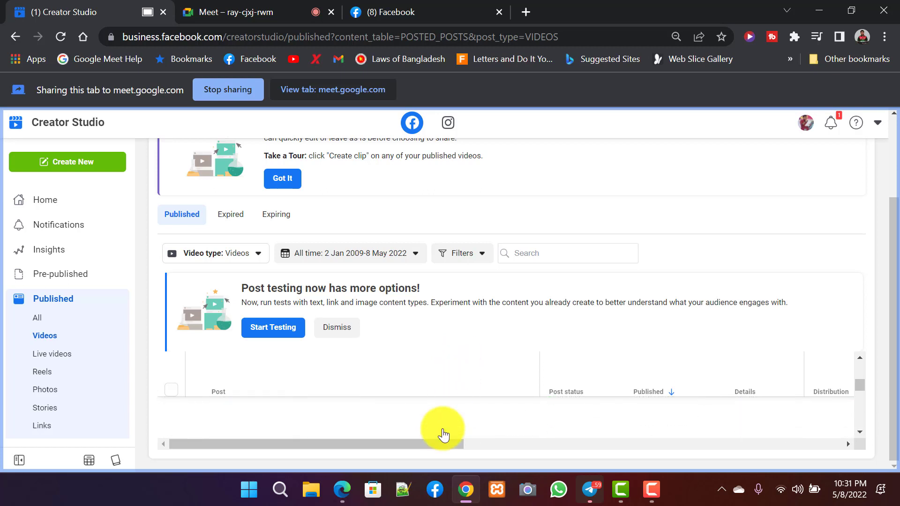
mouse_move(443, 430)
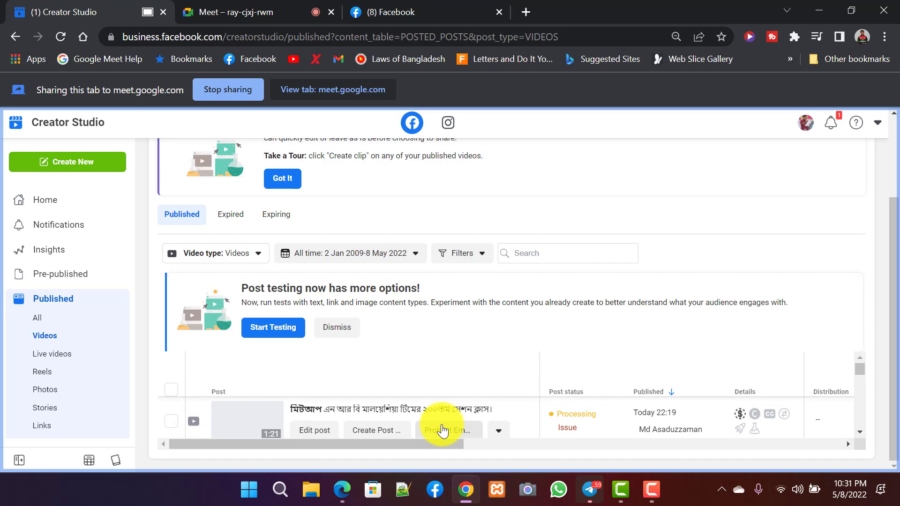
scroll(226, 370, "up", 3)
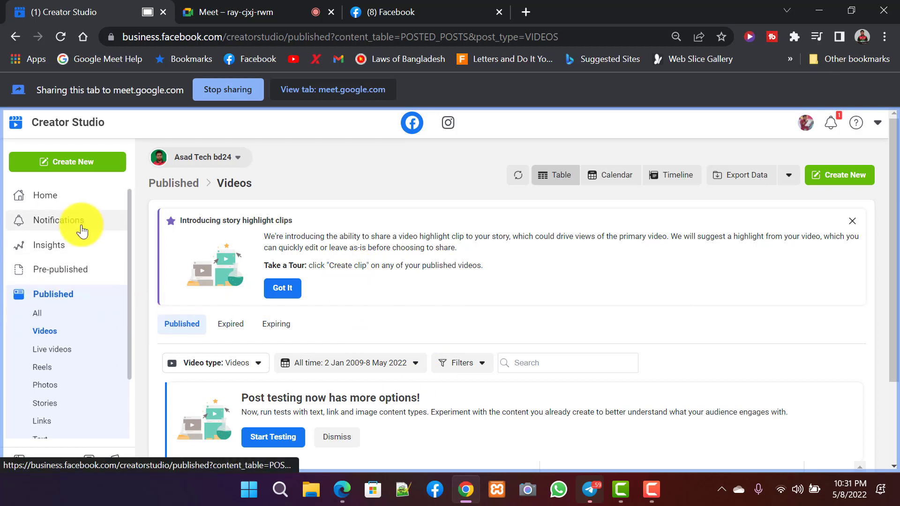
- Open the Monetisation home in Creator Studio and review its status, performance and monetisation tools through In-stream ads for on-demand
scroll(81, 228, "down", 3)
scroll(44, 394, "down", 2)
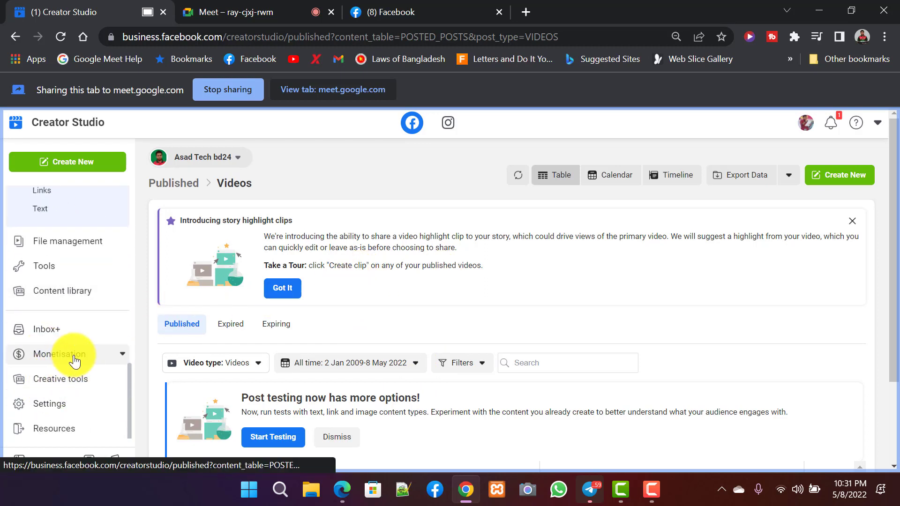
left_click(101, 358)
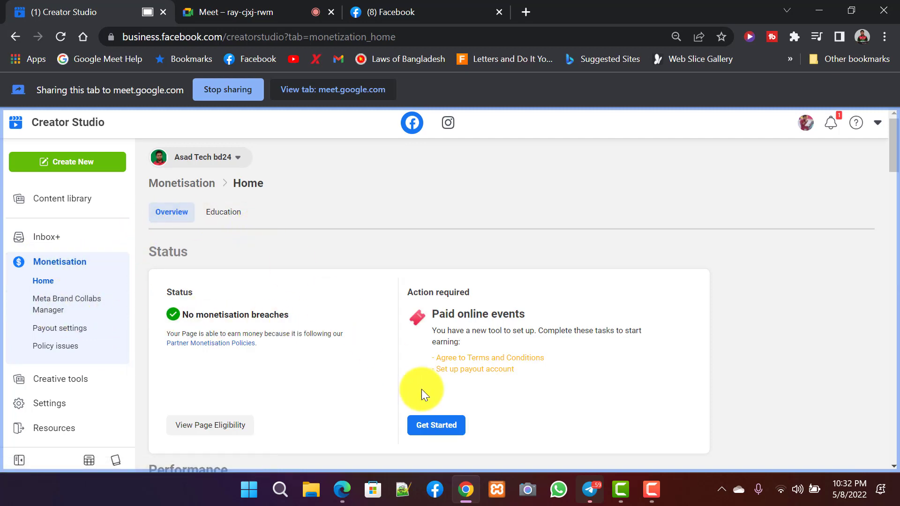
scroll(423, 391, "down", 3)
scroll(288, 345, "down", 3)
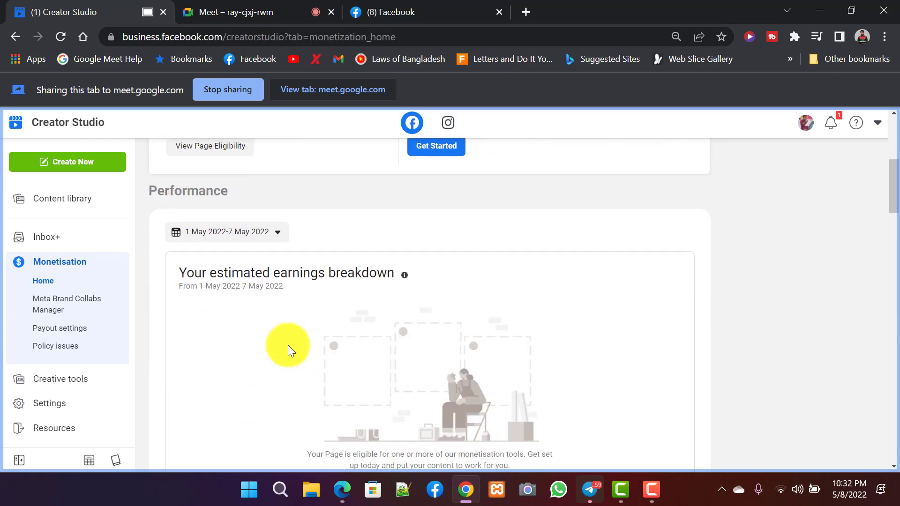
scroll(288, 344, "down", 2)
scroll(289, 344, "down", 10)
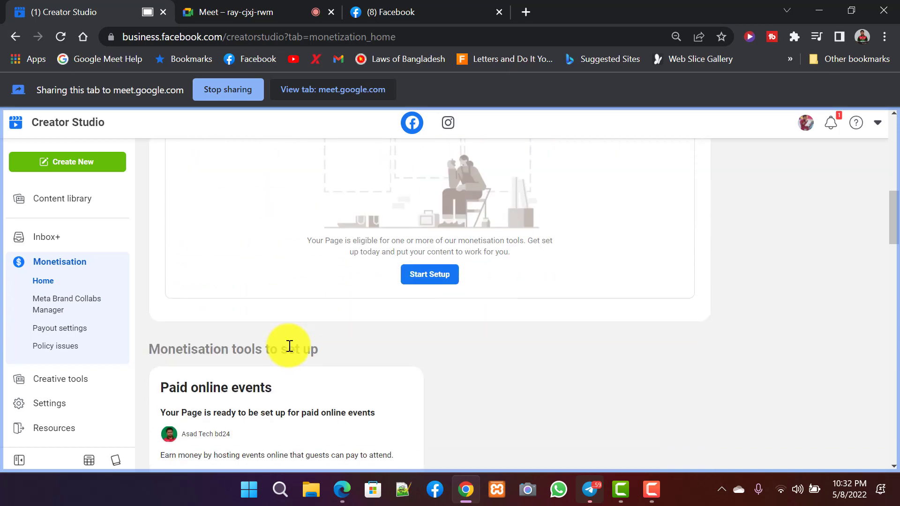
scroll(289, 346, "down", 2)
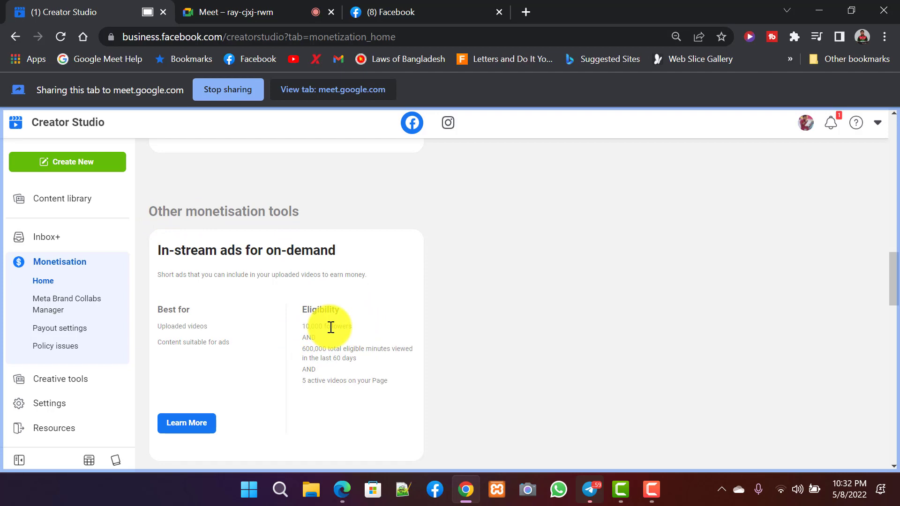
- Switch to the Google Meet call to check the participants and shared presentation, and return to Creator Studio
left_click(249, 11)
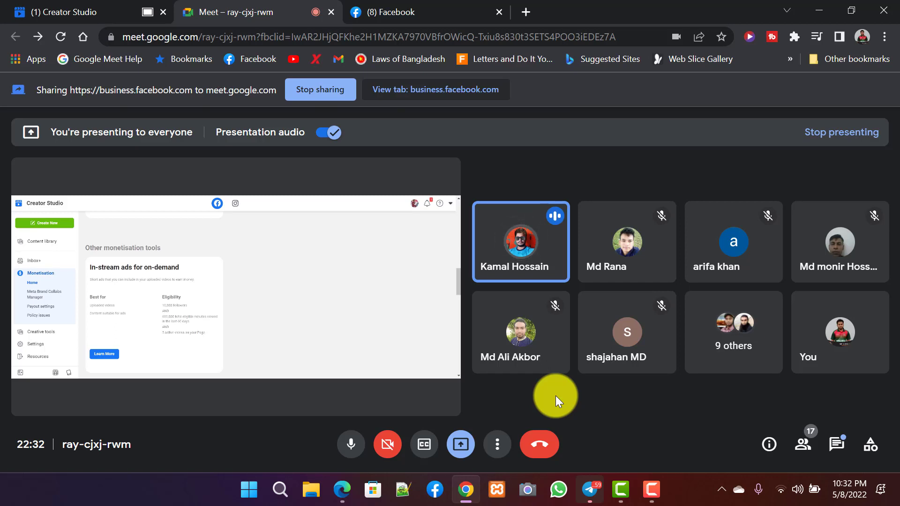
mouse_move(180, 294)
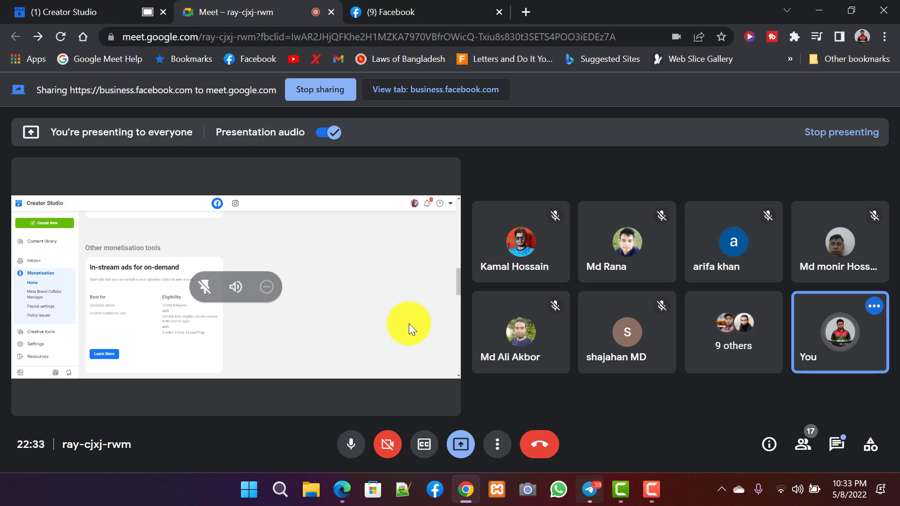
left_click(85, 9)
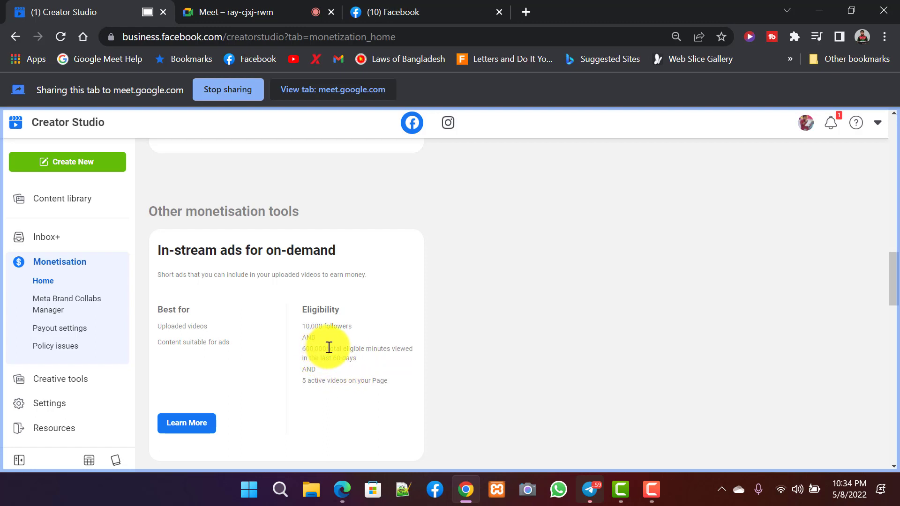
- Examine the eligibility requirements for In-stream ads for on-demand under Other monetisation tools
left_click_drag(329, 347, 302, 349)
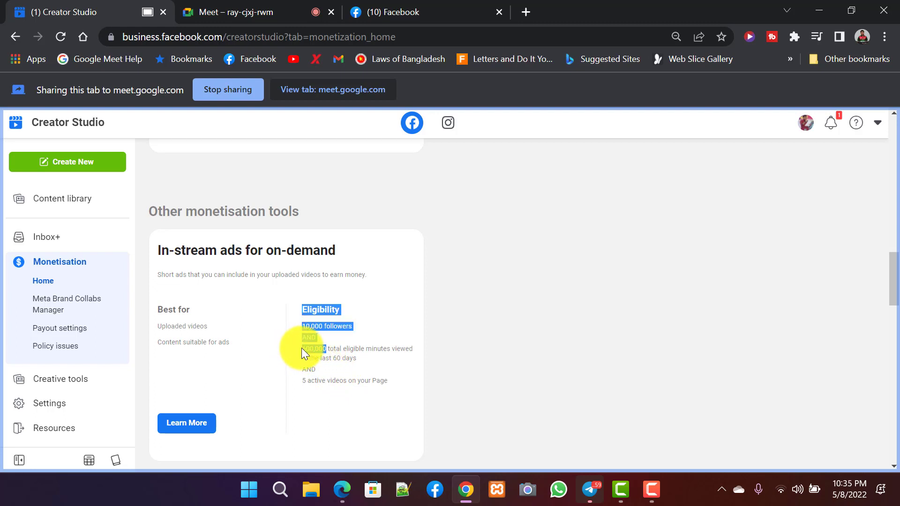
left_click(302, 349)
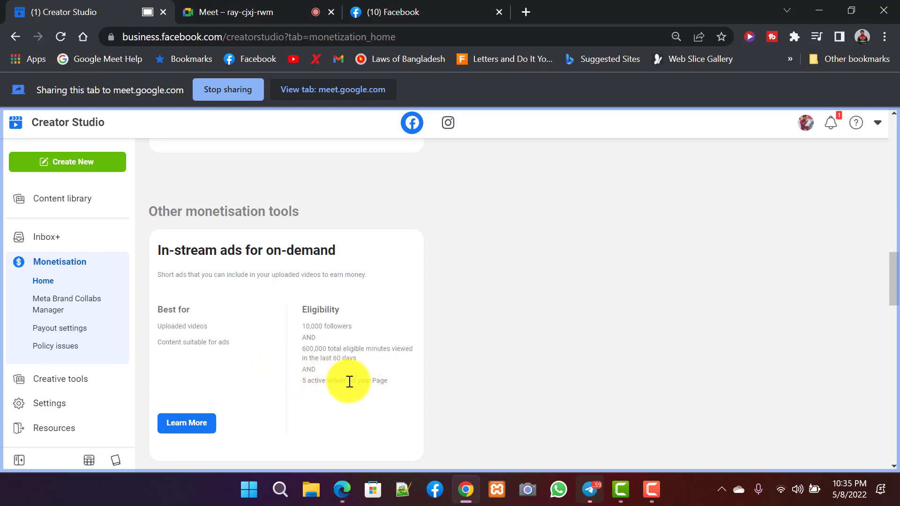
scroll(355, 383, "down", 1)
scroll(356, 383, "down", 5)
scroll(355, 385, "up", 6)
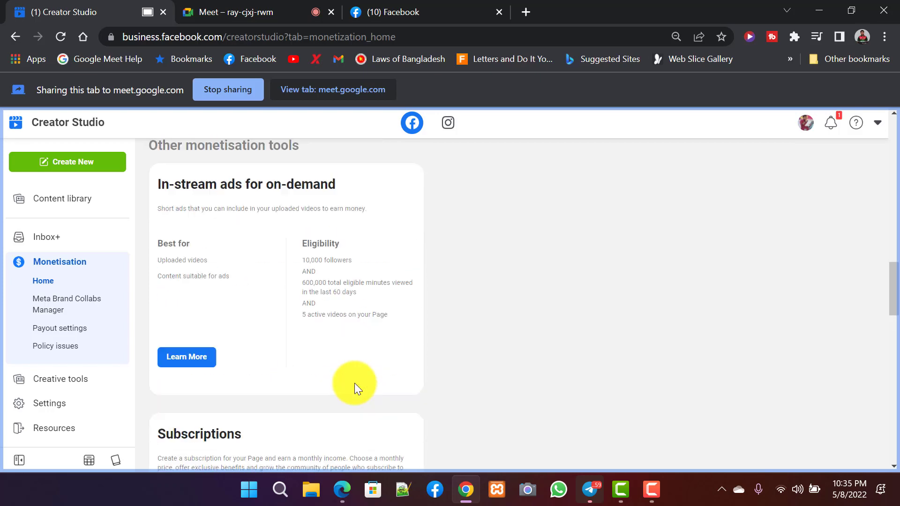
scroll(335, 407, "down", 3)
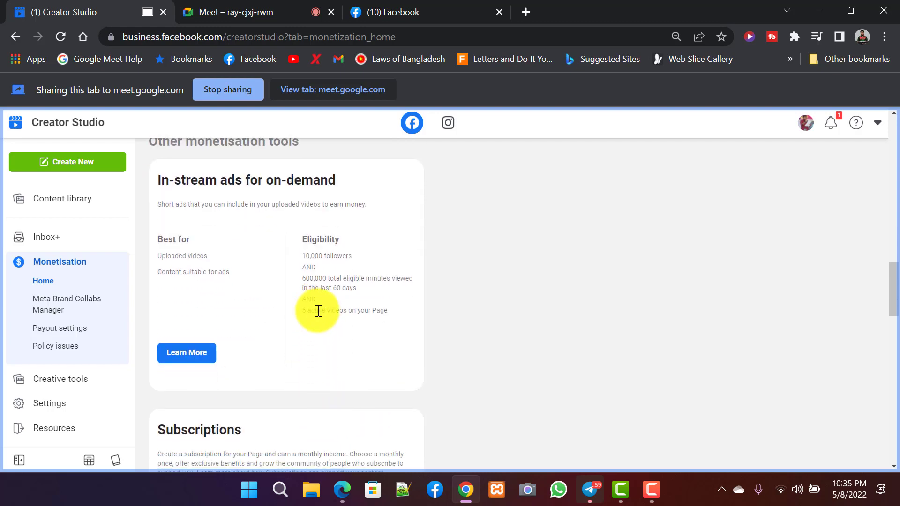
- Highlight the 5 active videos requirement and examine the eligibility rules for Subscriptions, Meta Brand Collabs Manager, Stars and Instant Articles
mouse_move(303, 310)
left_mouse_down()
mouse_move(374, 322)
mouse_move(301, 309)
mouse_move(381, 312)
mouse_move(297, 311)
left_mouse_up()
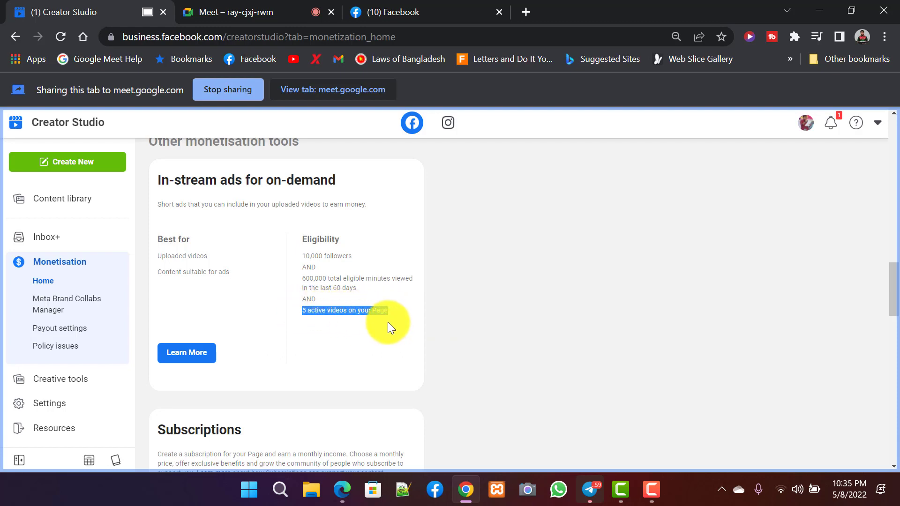
scroll(387, 322, "down", 5)
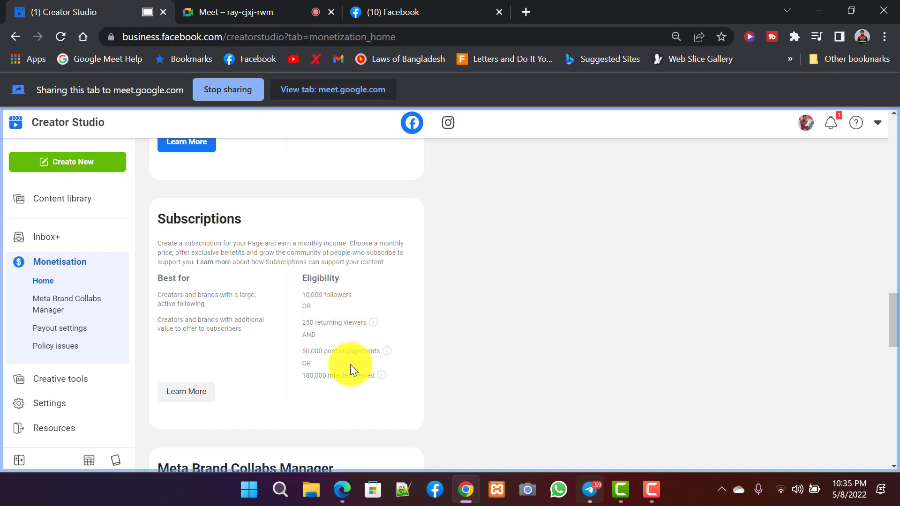
scroll(330, 356, "down", 8)
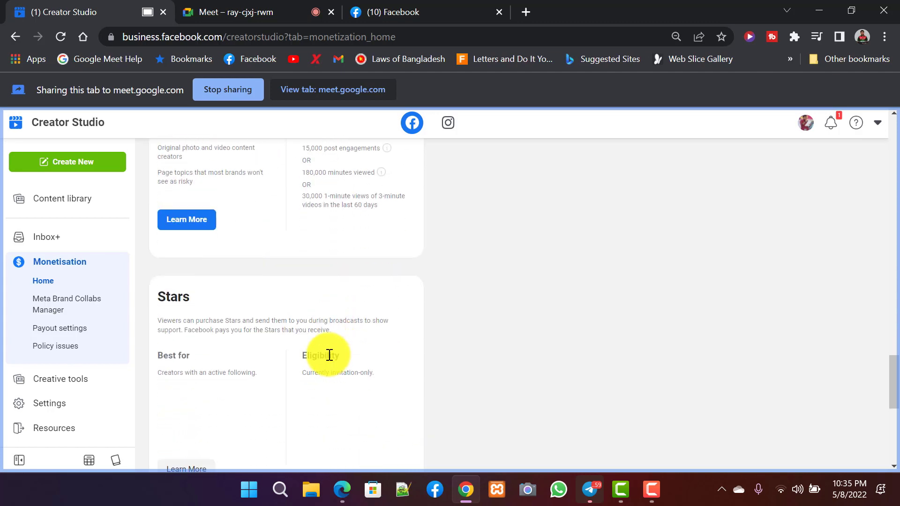
scroll(330, 354, "up", 3)
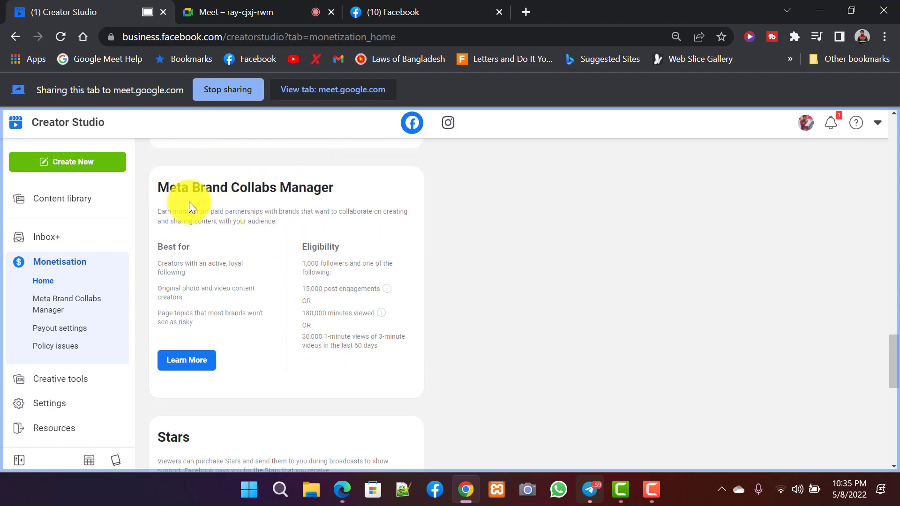
scroll(358, 249, "down", 10)
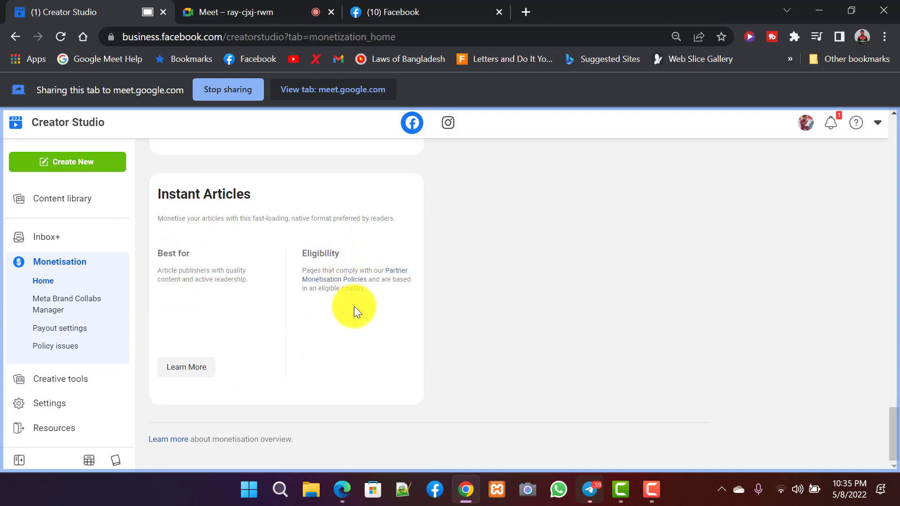
scroll(353, 306, "up", 15)
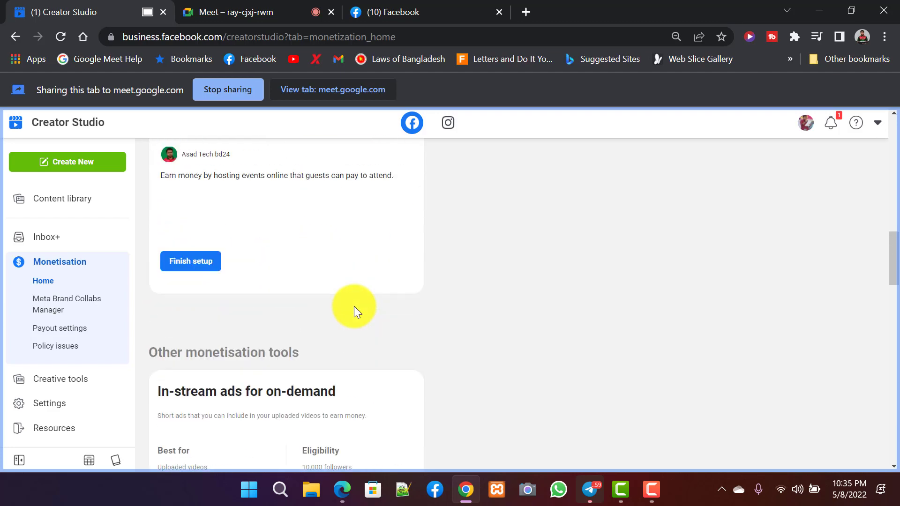
- Browse the Education resources of the Monetisation home and return to its Overview
scroll(354, 305, "up", 10)
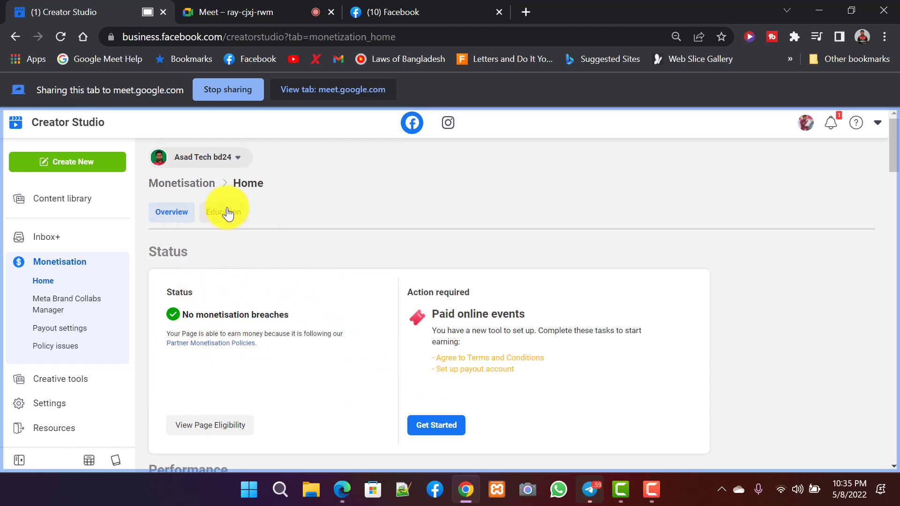
left_click(225, 212)
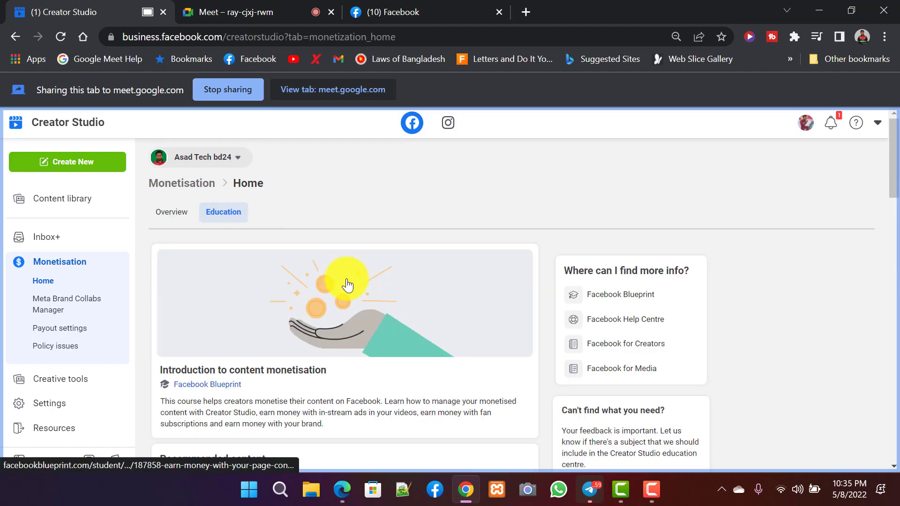
scroll(347, 282, "down", 10)
scroll(347, 281, "down", 15)
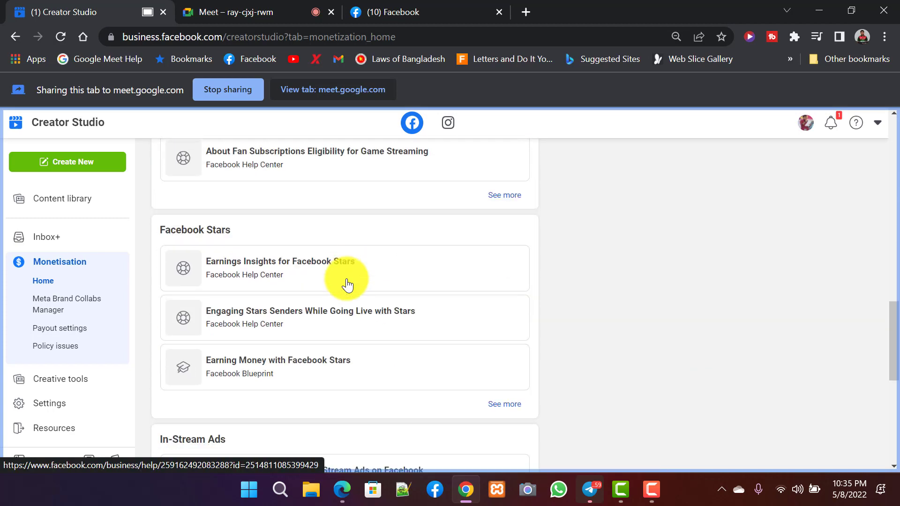
scroll(347, 279, "up", 20)
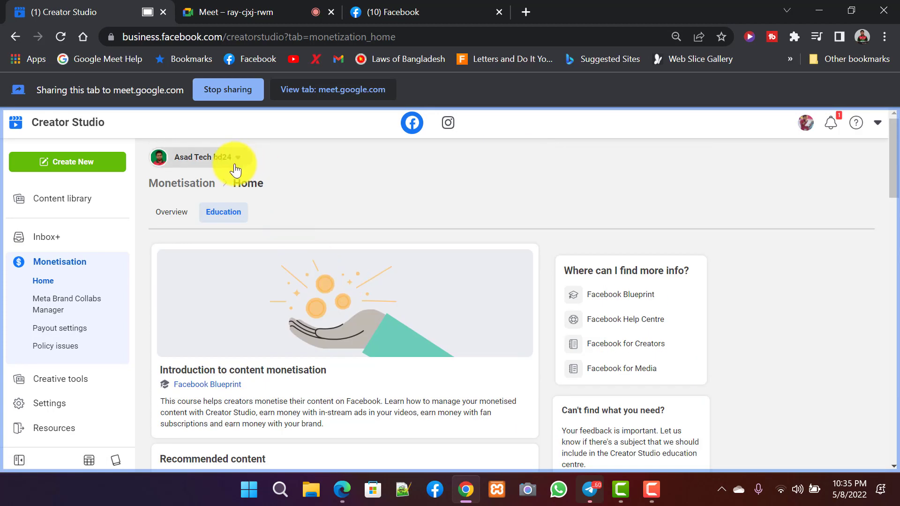
left_click(169, 213)
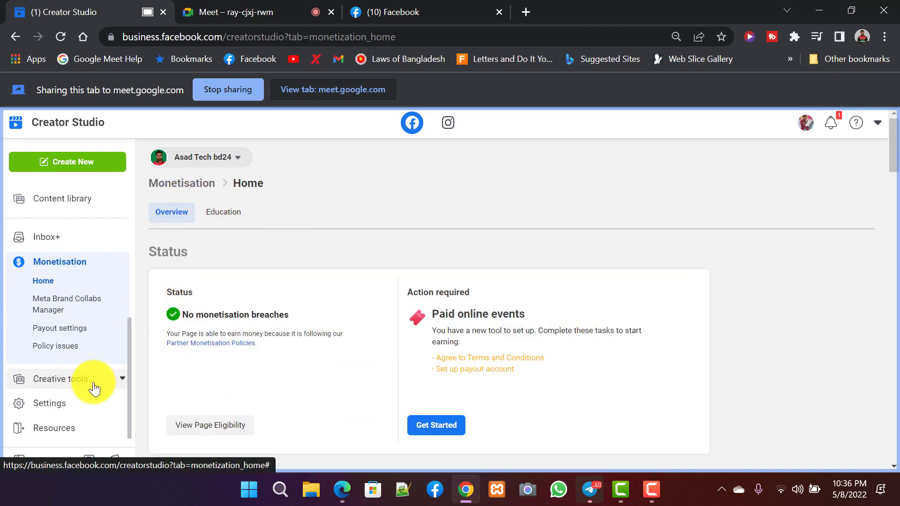
- Open the Creator Studio Home and review its recommendations, recent posts, monetisation and insights summaries
scroll(65, 361, "up", 4)
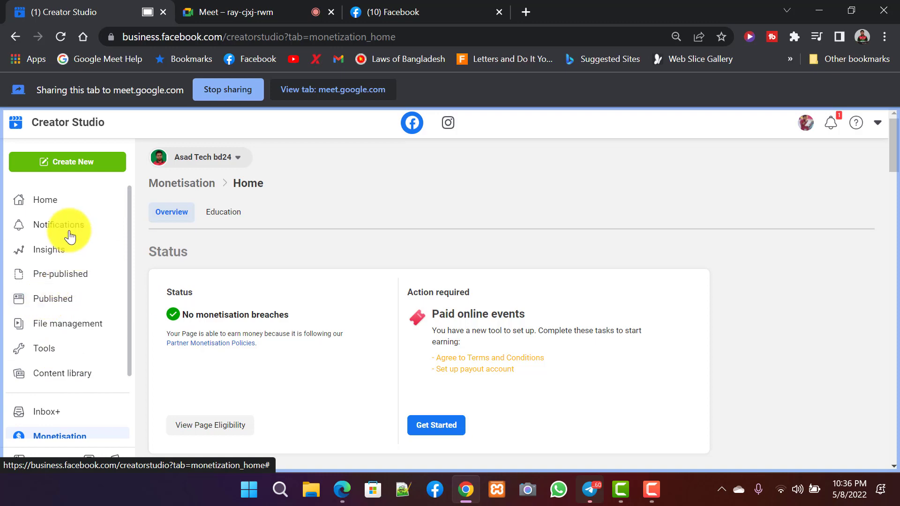
left_click(60, 210)
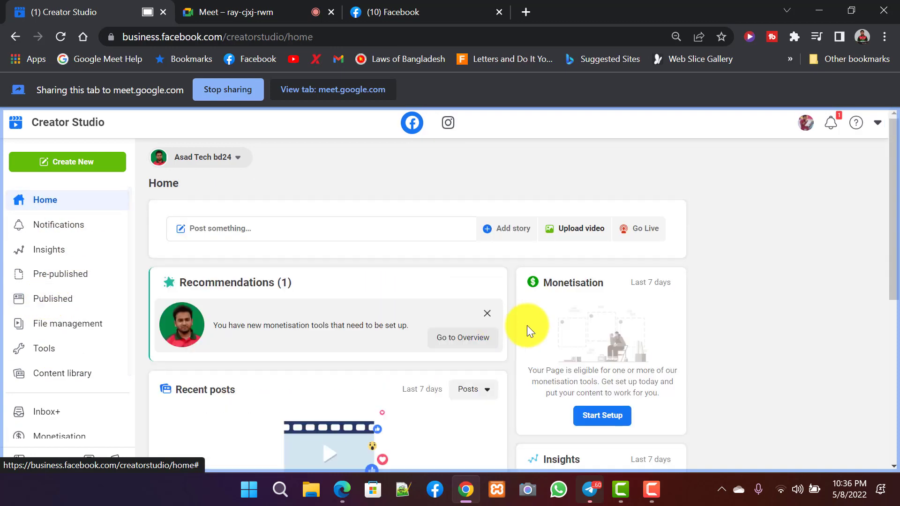
scroll(562, 347, "down", 5)
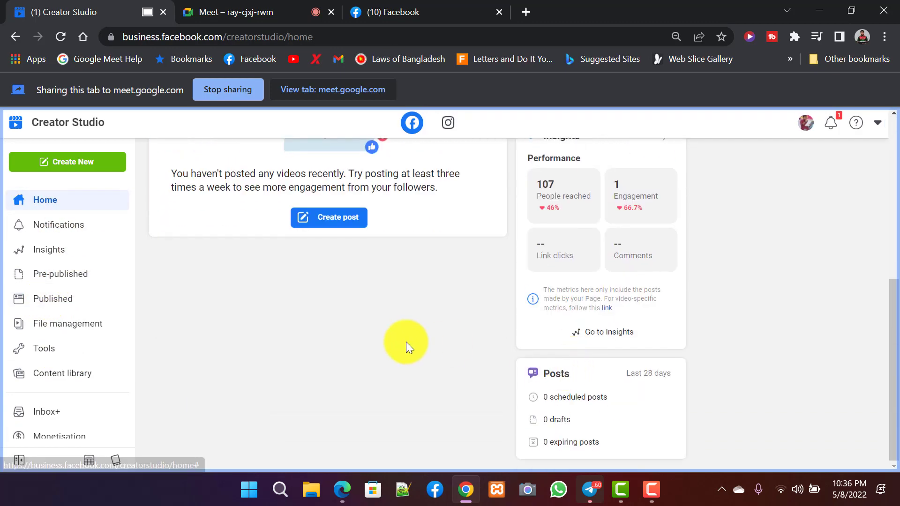
scroll(406, 342, "up", 3)
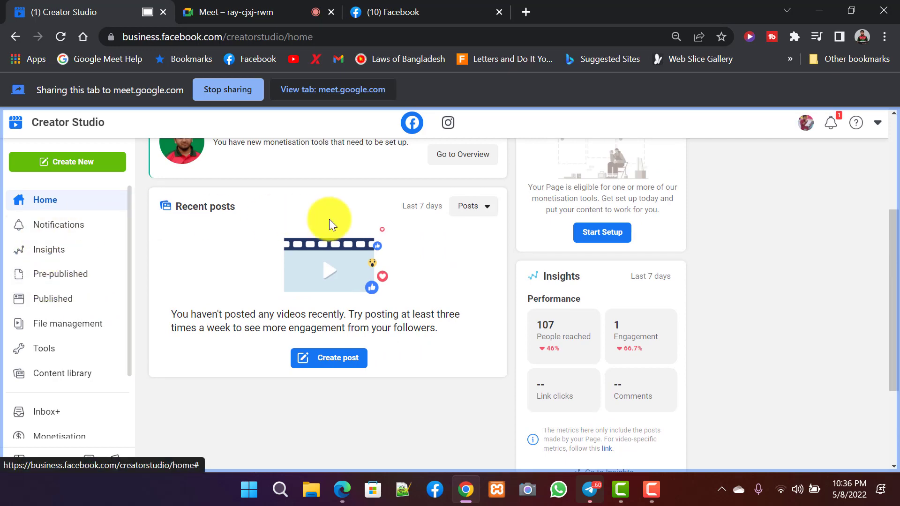
scroll(409, 336, "up", 3)
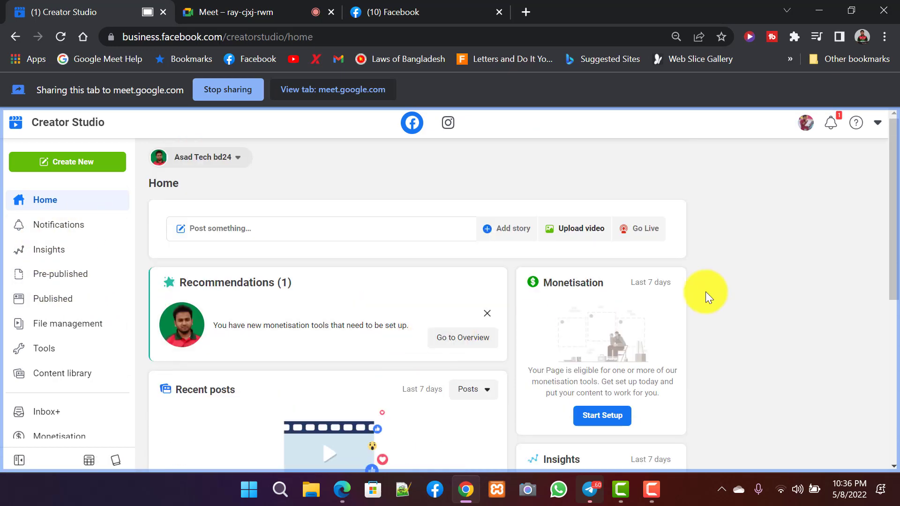
- Open the video performance insights and examine the last 7 days' metrics, the minutes viewed chart and the top videos
left_click(52, 251)
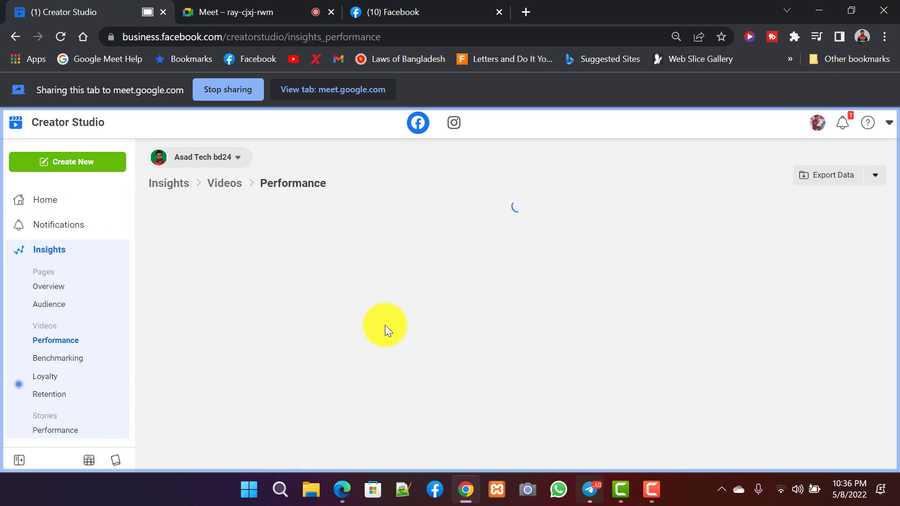
scroll(401, 295, "down", 2)
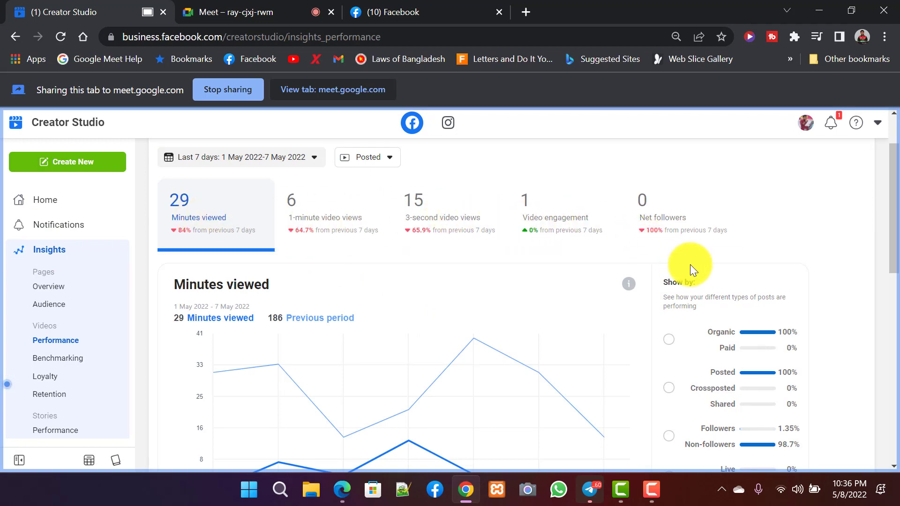
scroll(663, 307, "down", 2)
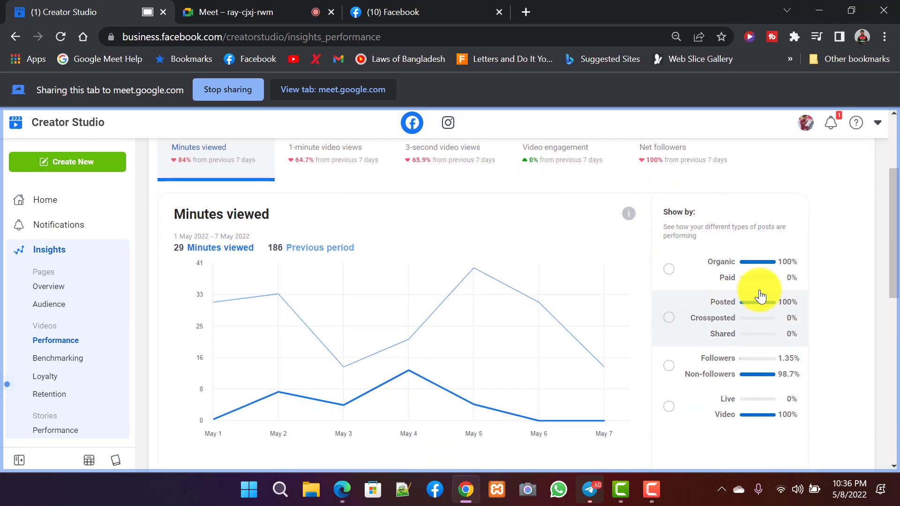
scroll(753, 297, "down", 5)
scroll(690, 290, "down", 3)
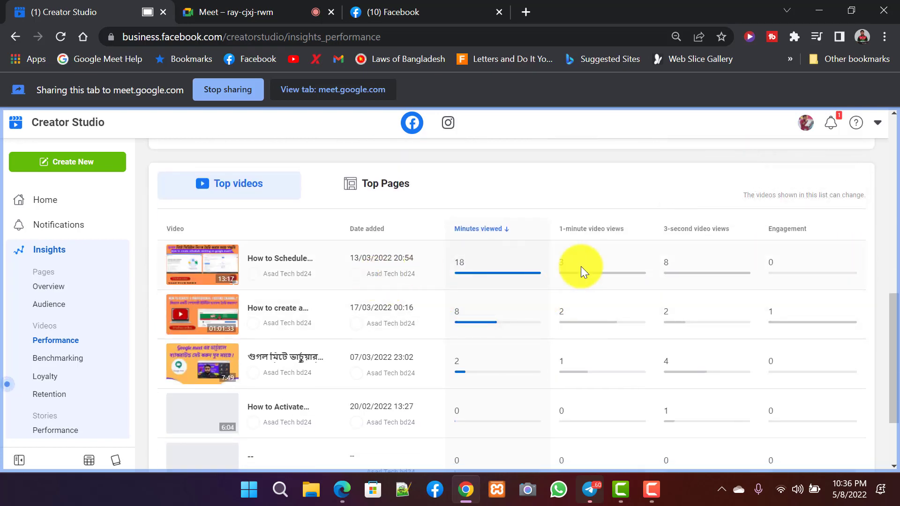
scroll(790, 255, "down", 2)
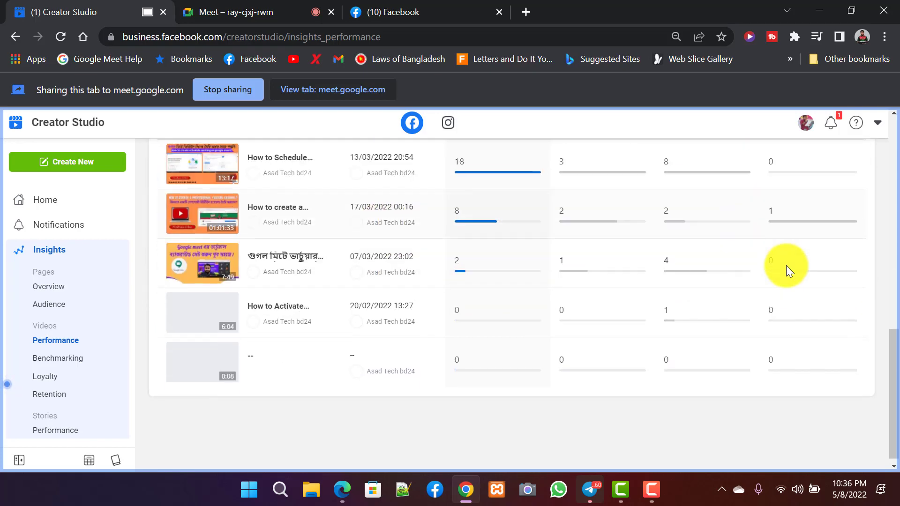
scroll(392, 313, "up", 10)
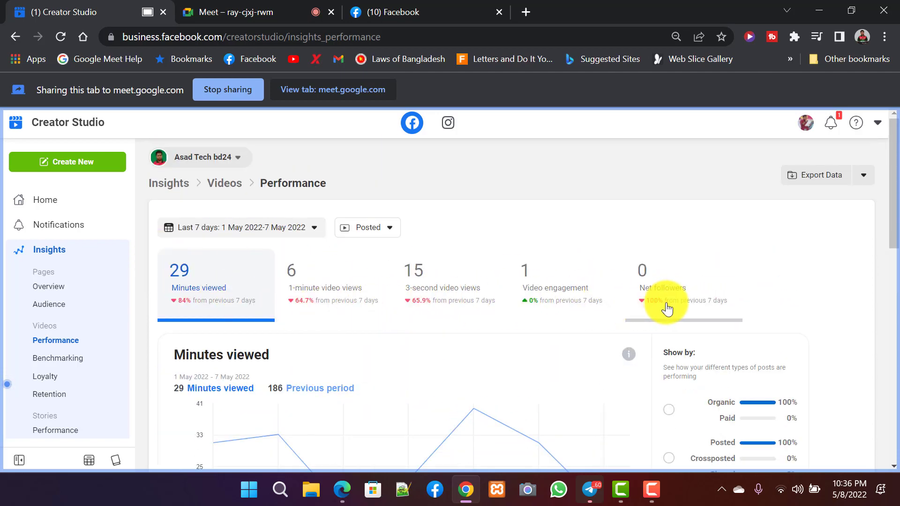
scroll(689, 300, "down", 4)
scroll(689, 297, "down", 7)
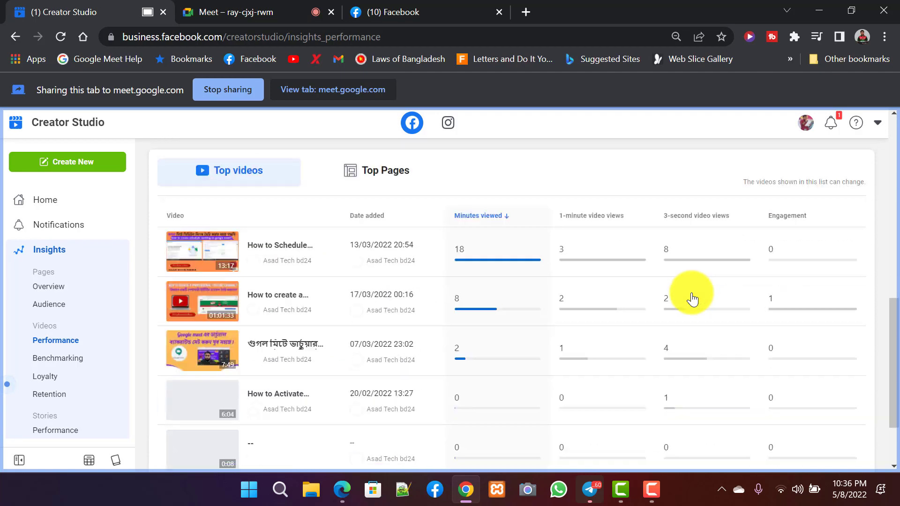
scroll(676, 301, "up", 12)
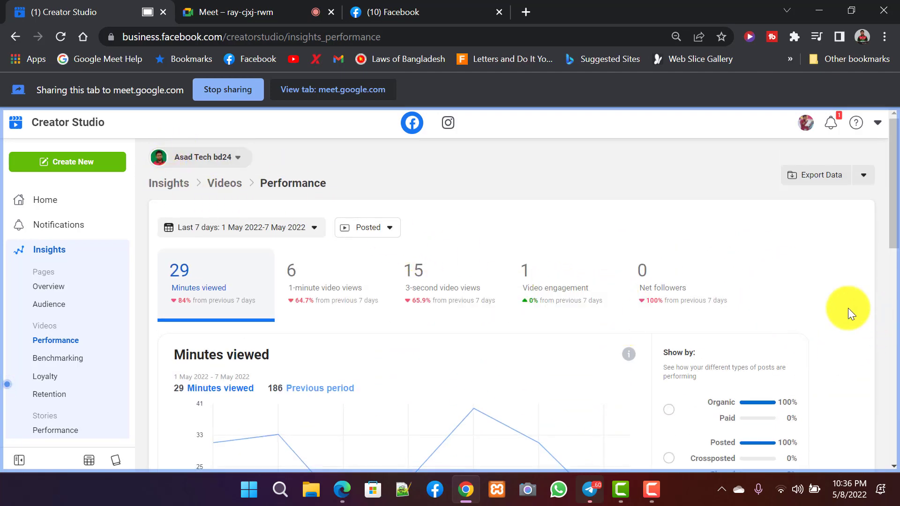
scroll(848, 309, "down", 15)
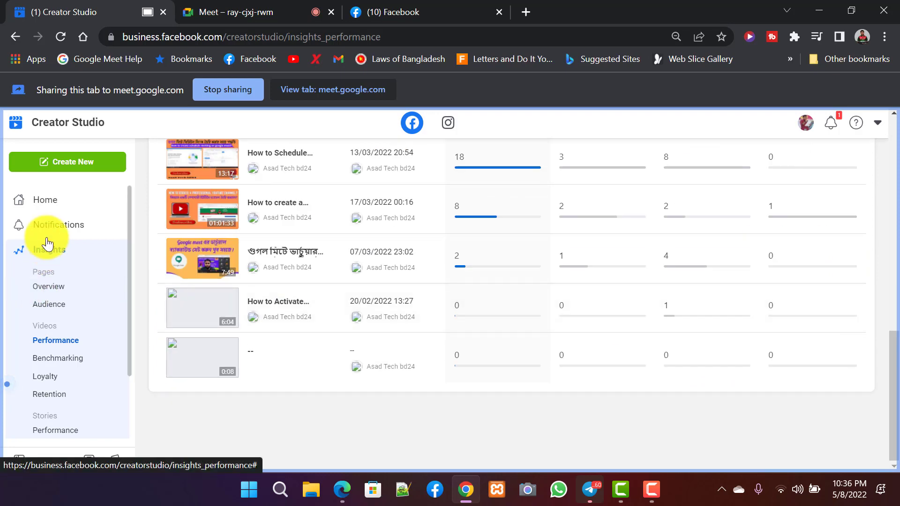
- Check the Call to action and Performance insights for Instant Articles, including articles opened and top Pages
scroll(44, 241, "down", 5)
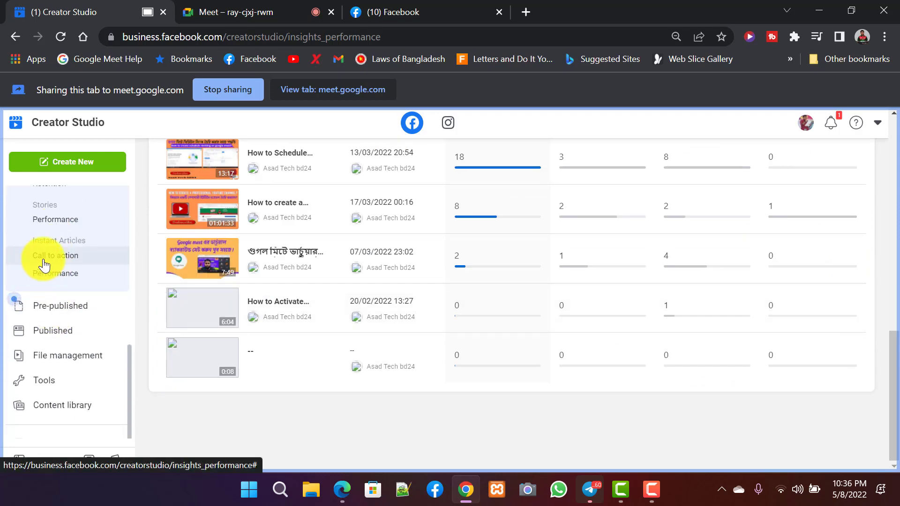
left_click(42, 255)
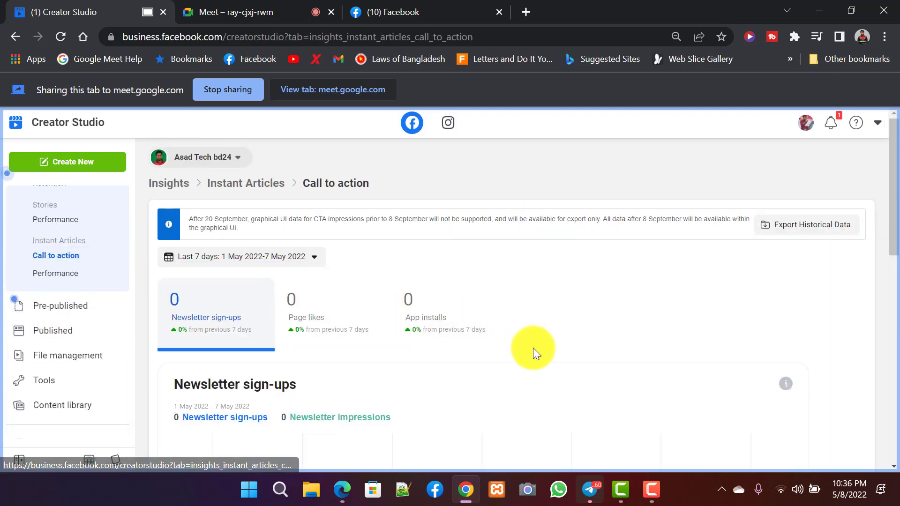
left_click(75, 275)
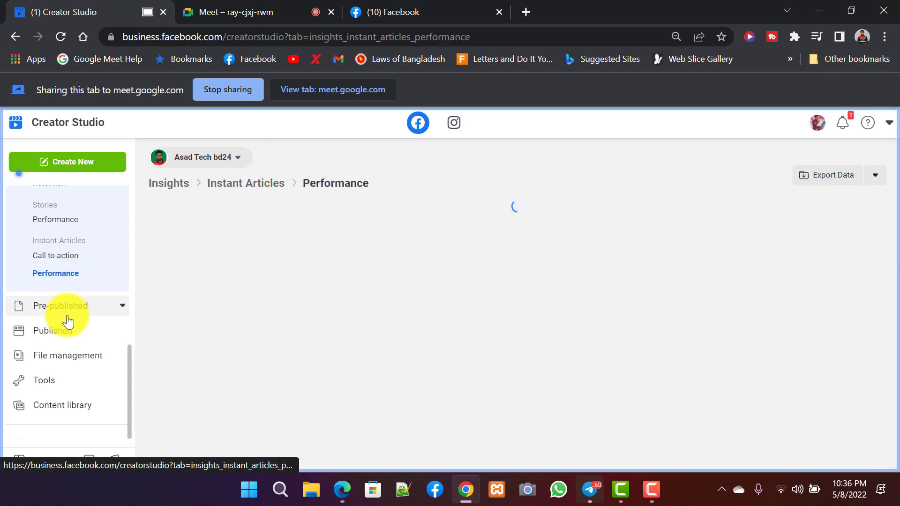
scroll(467, 344, "down", 3)
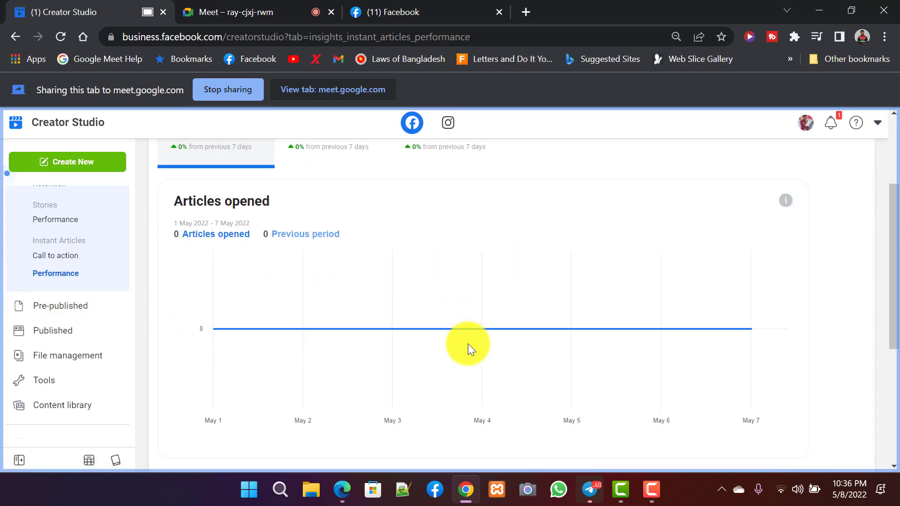
scroll(468, 344, "down", 3)
scroll(623, 319, "down", 2)
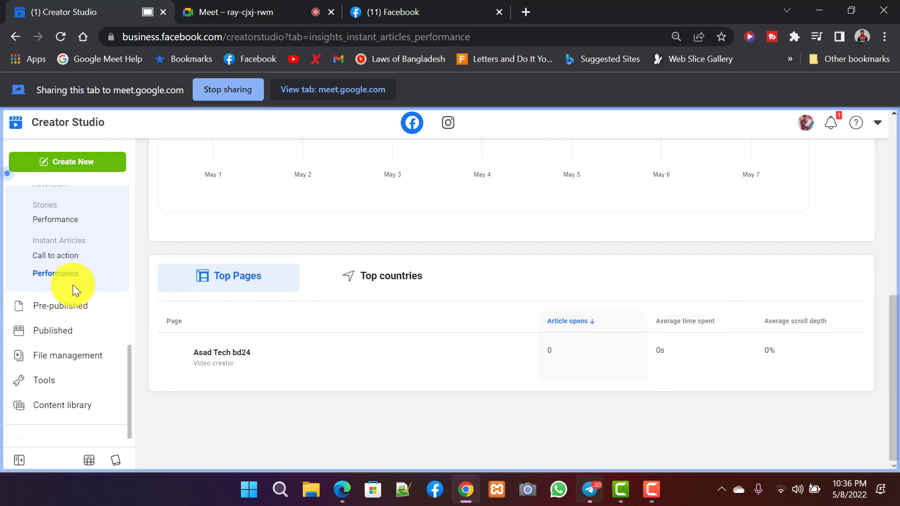
- View all published posts and open the Live dashboard among the Creative tools
left_click(55, 330)
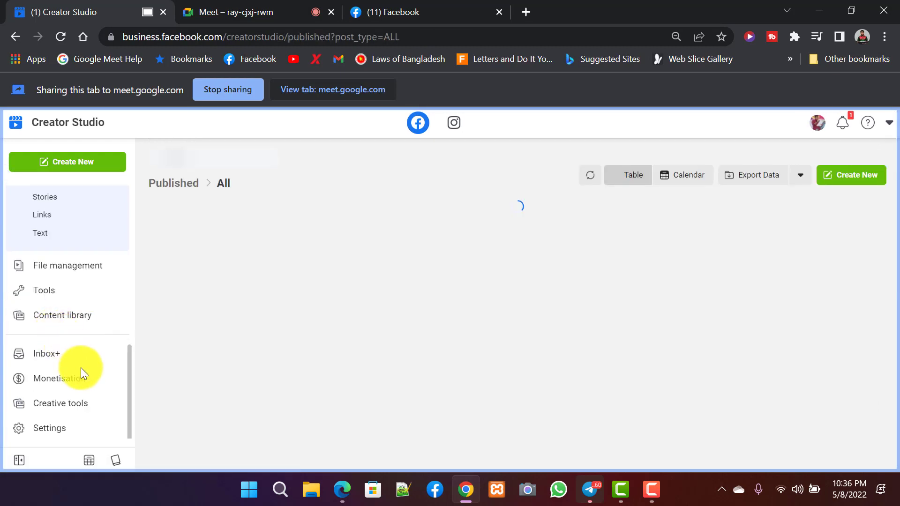
scroll(81, 370, "down", 1)
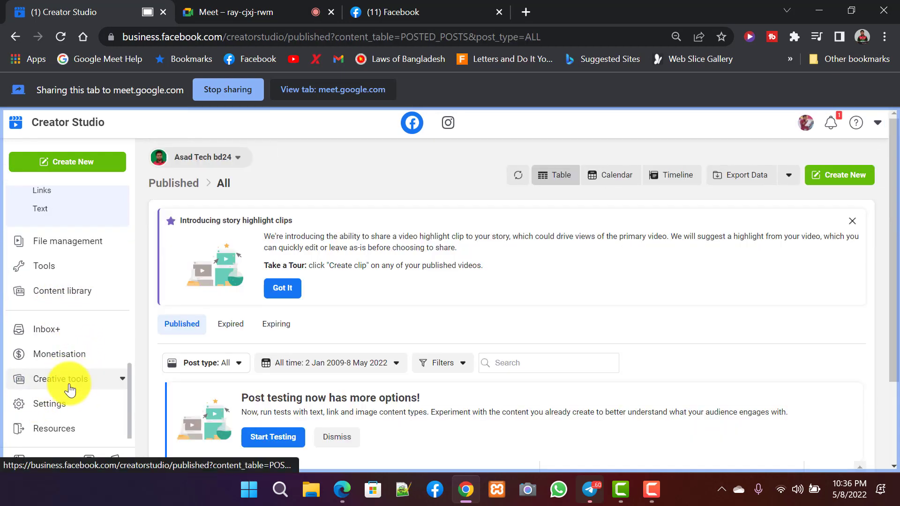
left_click(69, 388)
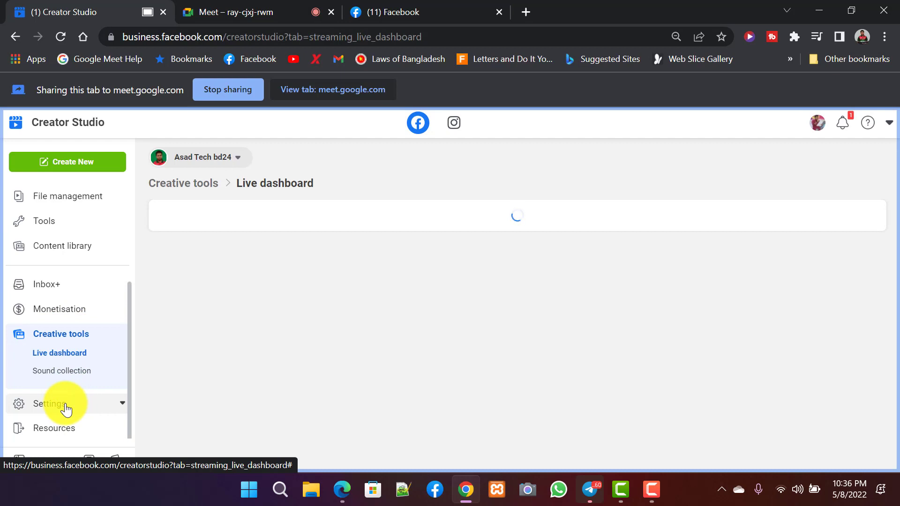
- Open the Page & permission settings and check the page's followers and roles
left_click(66, 407)
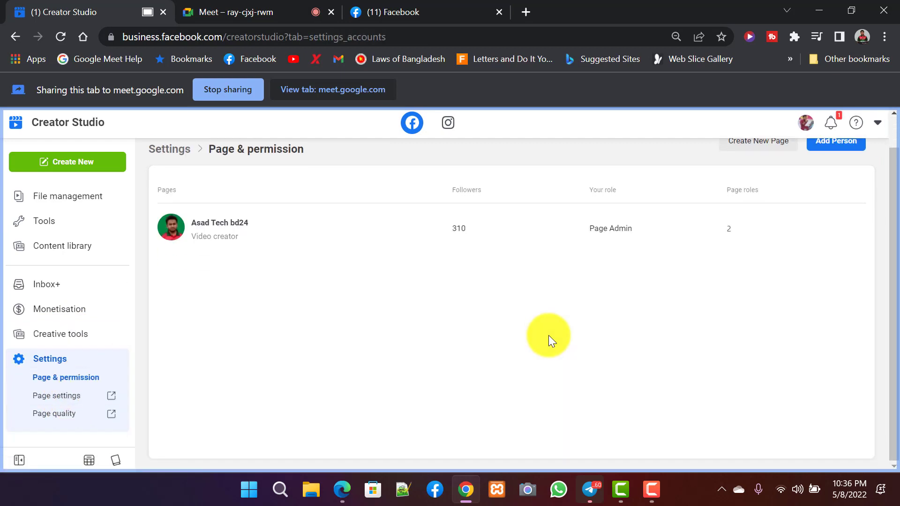
scroll(478, 332, "up", 1)
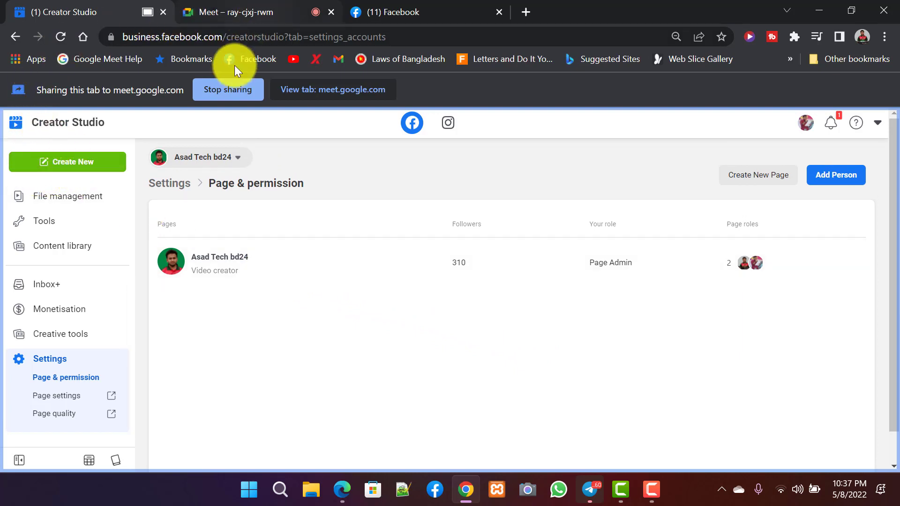
- Return to the Creator Studio Home overview and switch to the Google Meet call
scroll(71, 223, "up", 3)
left_click(61, 206)
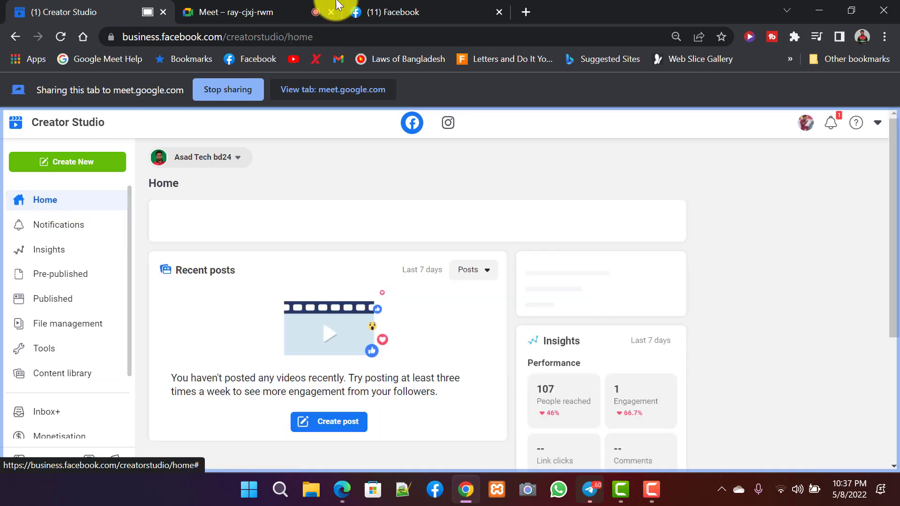
left_click(280, 10)
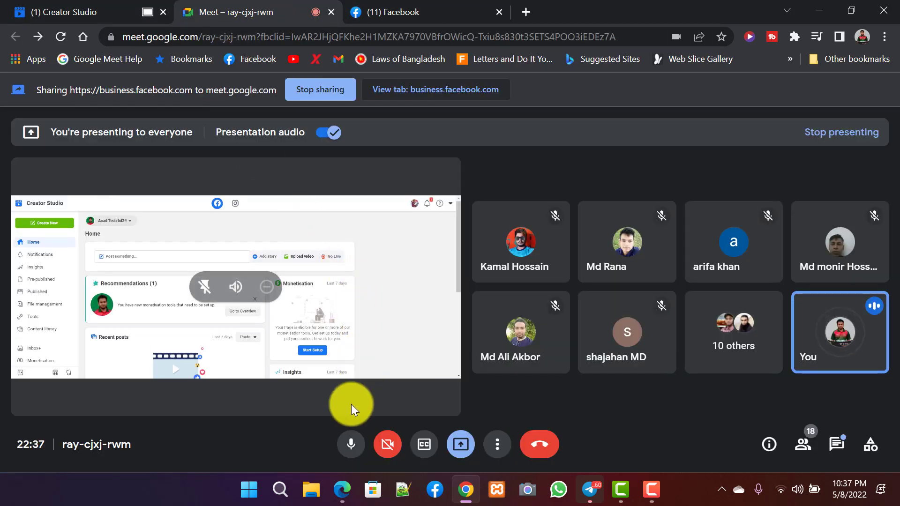
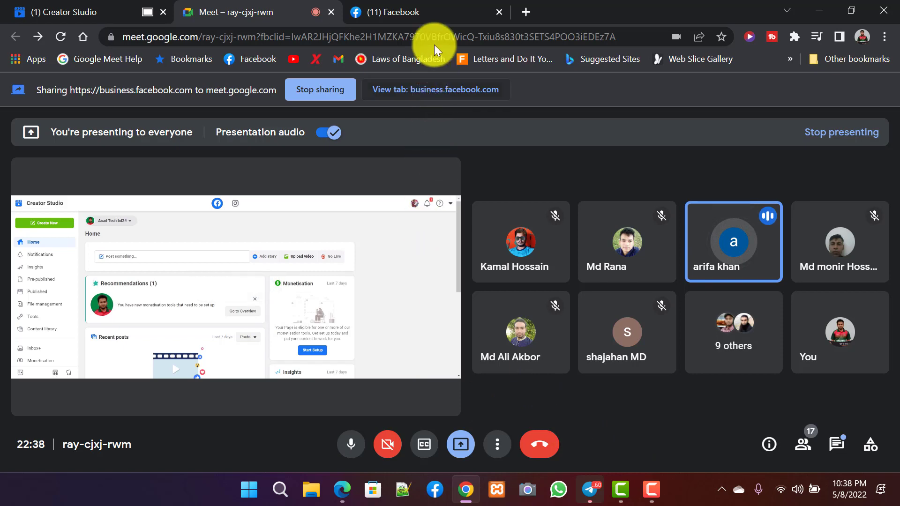
- Switch to Facebook, leave the open video, go back to the list of managed Pages and close the floating video player
left_click(415, 15)
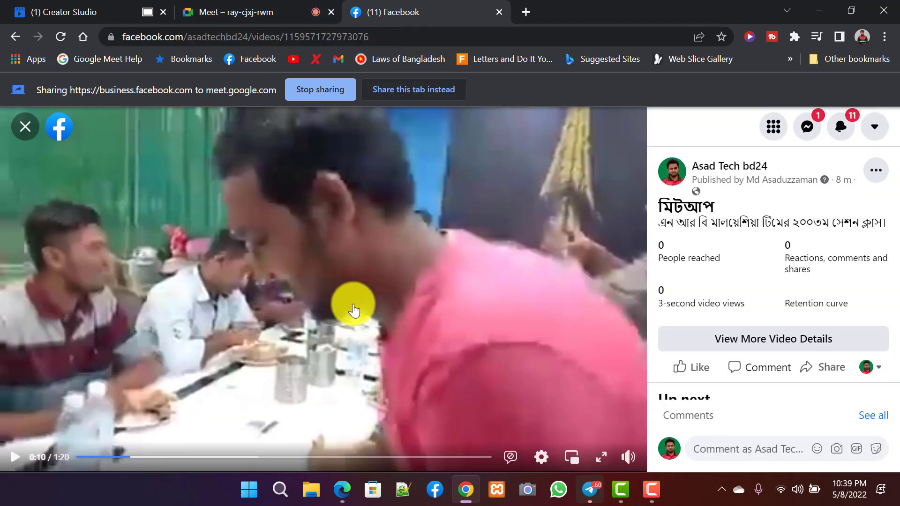
left_click(12, 127)
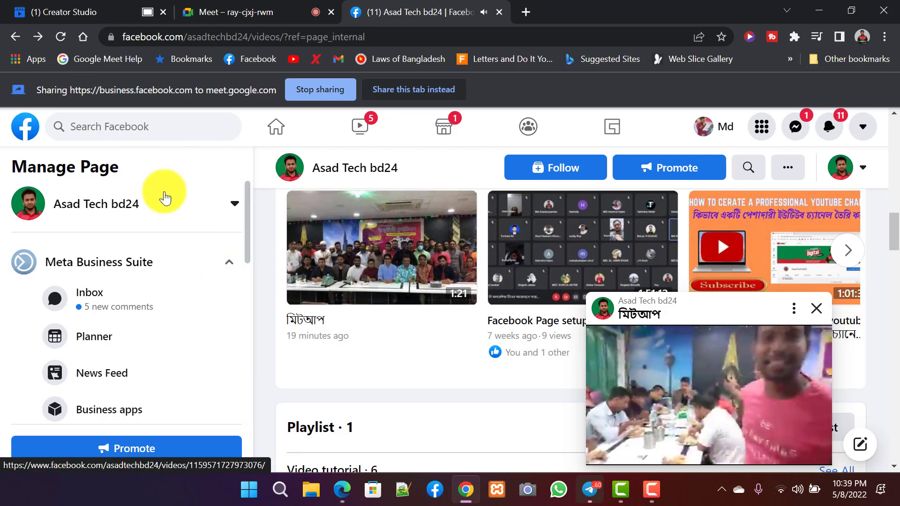
left_click(14, 38)
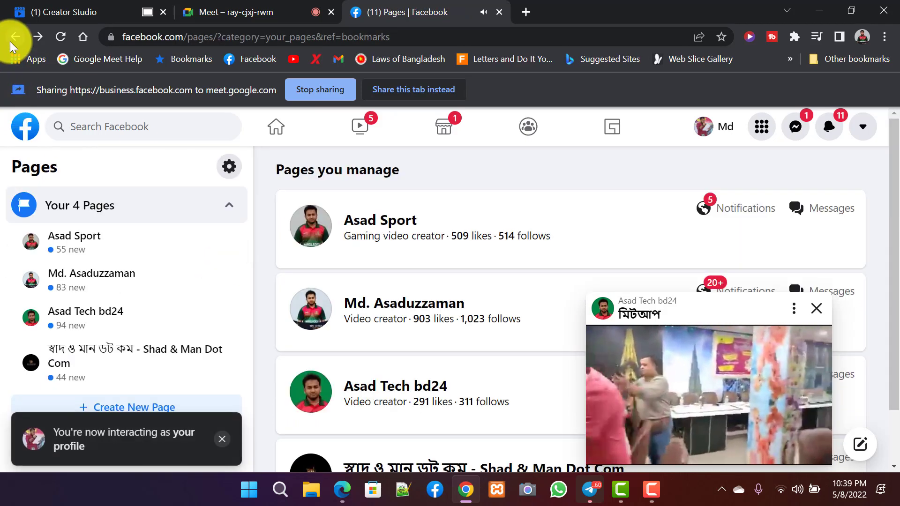
left_click(815, 308)
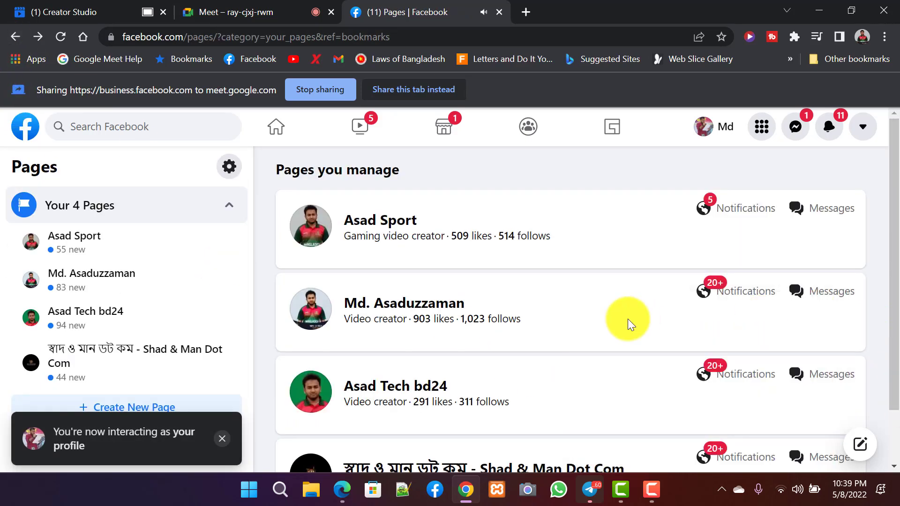
- Examine the list of managed Pages with their categories, likes and follows, along with the other Pages options
scroll(563, 343, "down", 2)
scroll(372, 201, "up", 2)
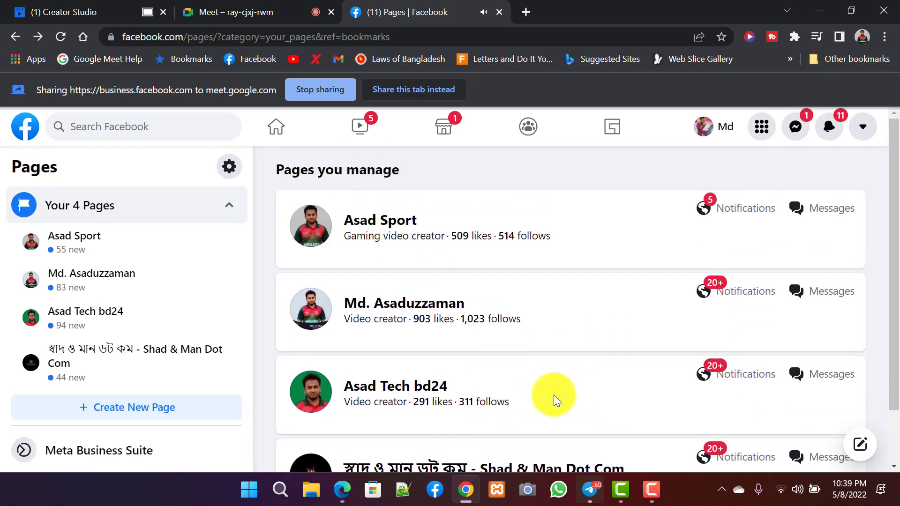
scroll(553, 395, "down", 2)
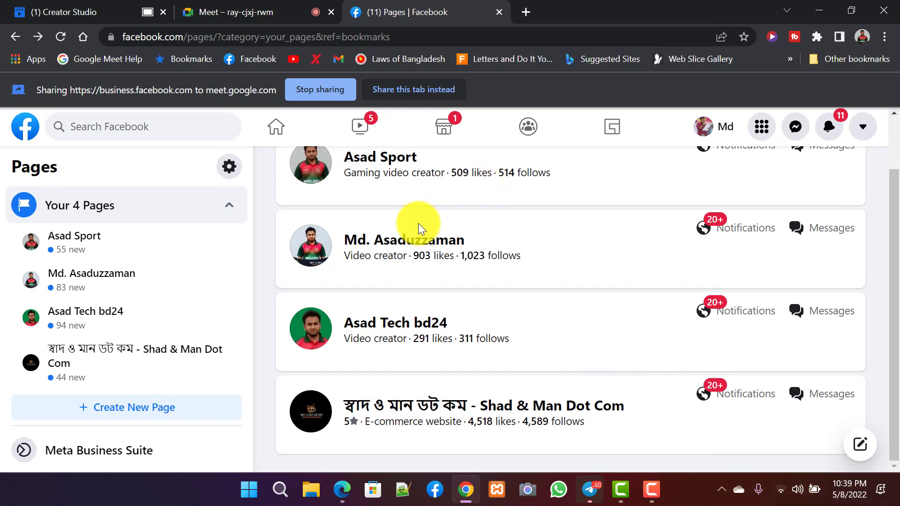
scroll(494, 297, "up", 2)
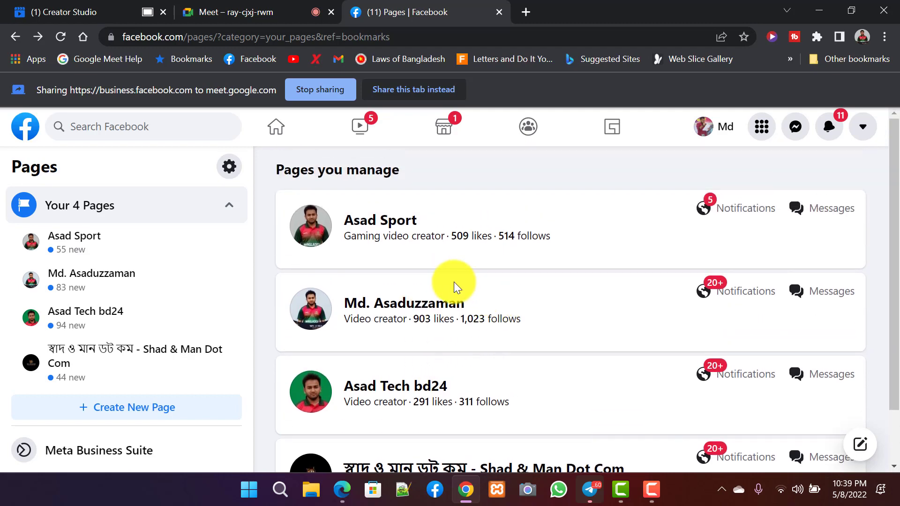
scroll(454, 286, "down", 2)
scroll(370, 413, "up", 2)
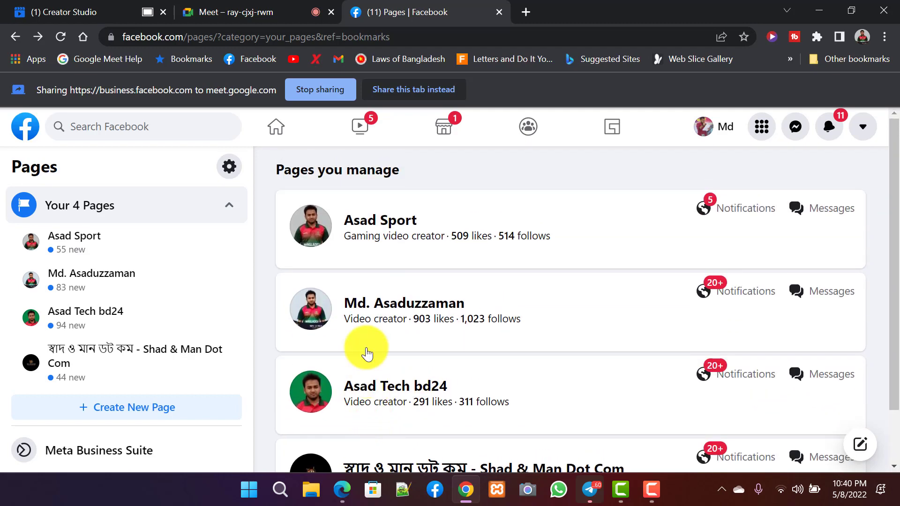
scroll(372, 466, "down", 2)
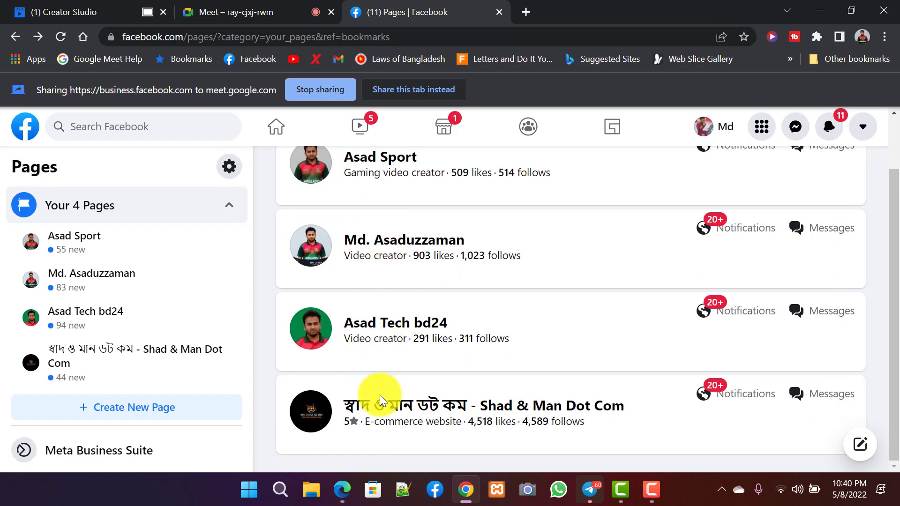
scroll(381, 397, "up", 2)
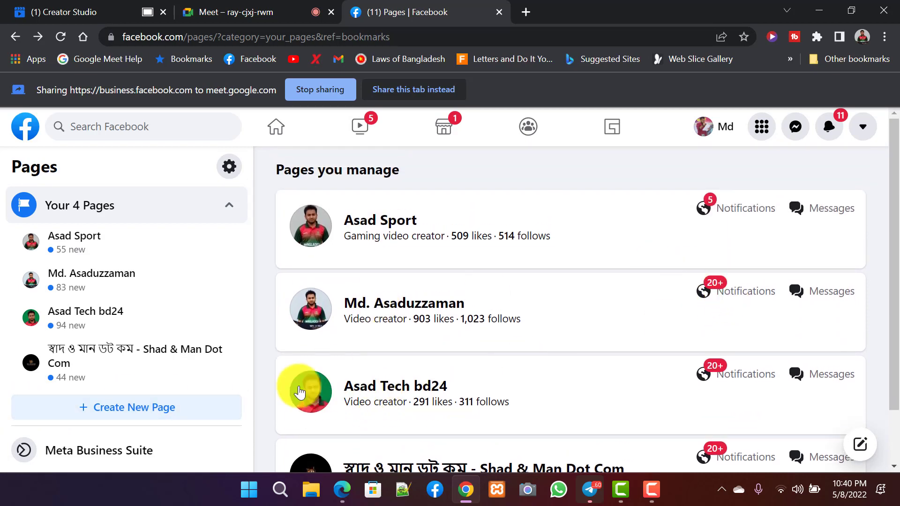
scroll(164, 411, "down", 3)
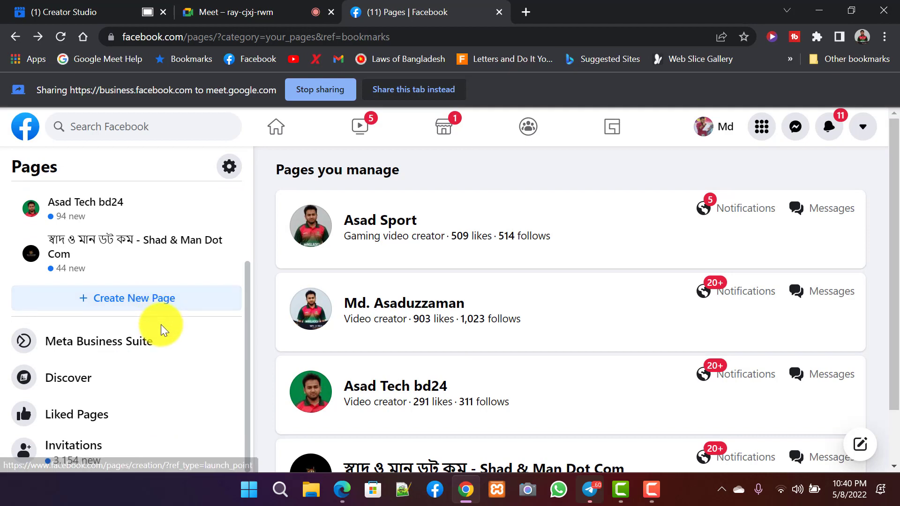
scroll(161, 349, "up", 2)
scroll(158, 353, "down", 2)
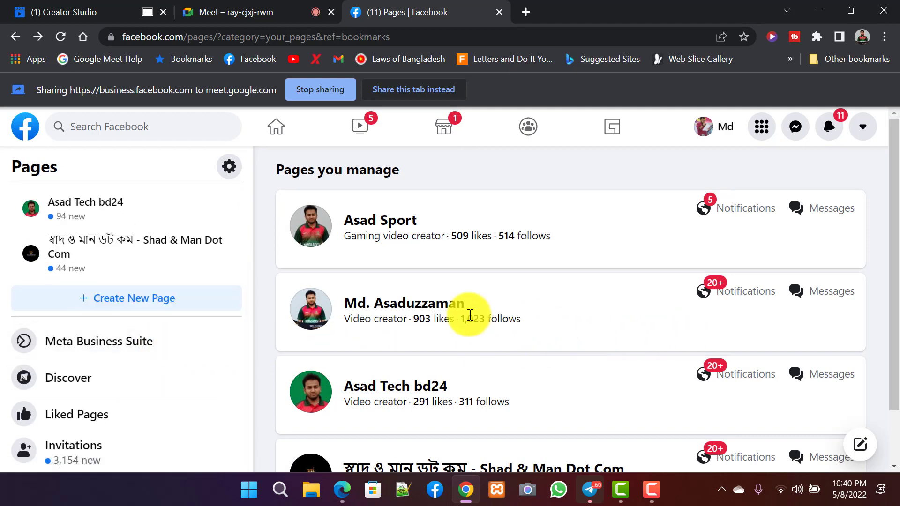
scroll(164, 361, "up", 3)
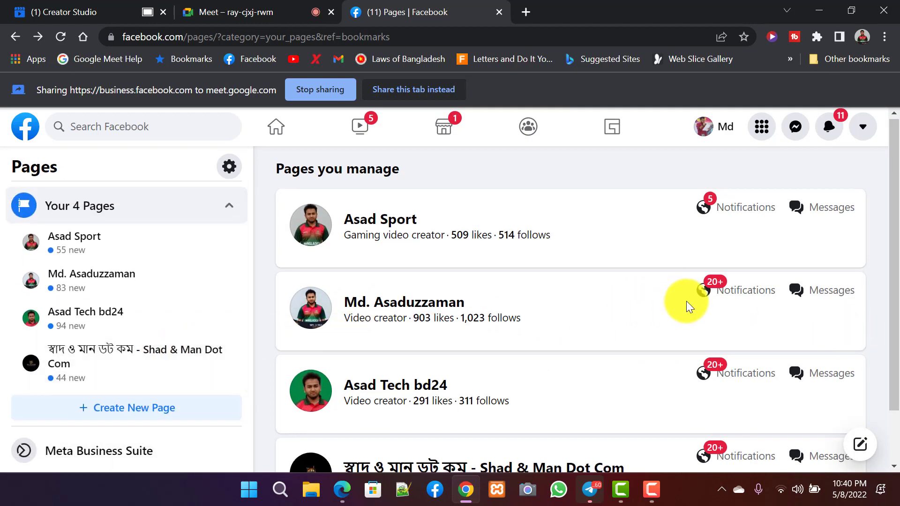
scroll(688, 301, "down", 3)
scroll(694, 304, "up", 3)
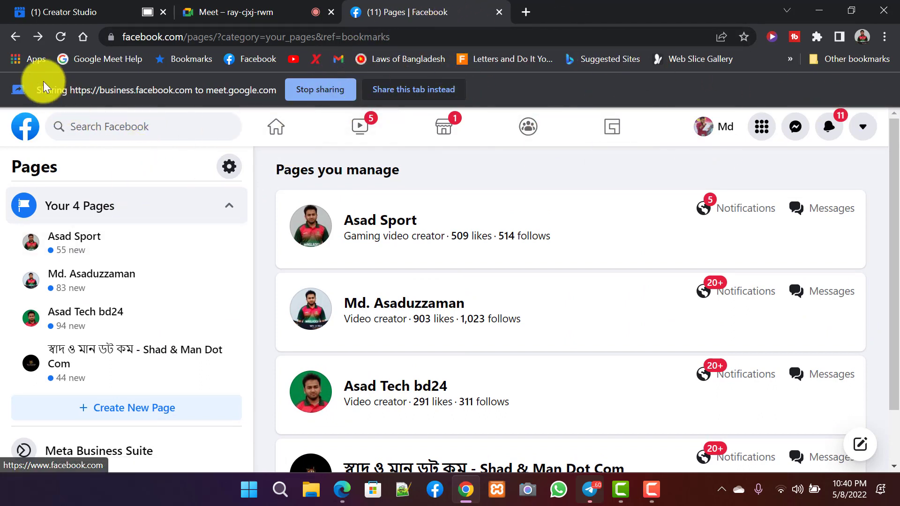
- Go back to the Facebook home feed and browse its posts as far as Reels and short videos
left_click(17, 38)
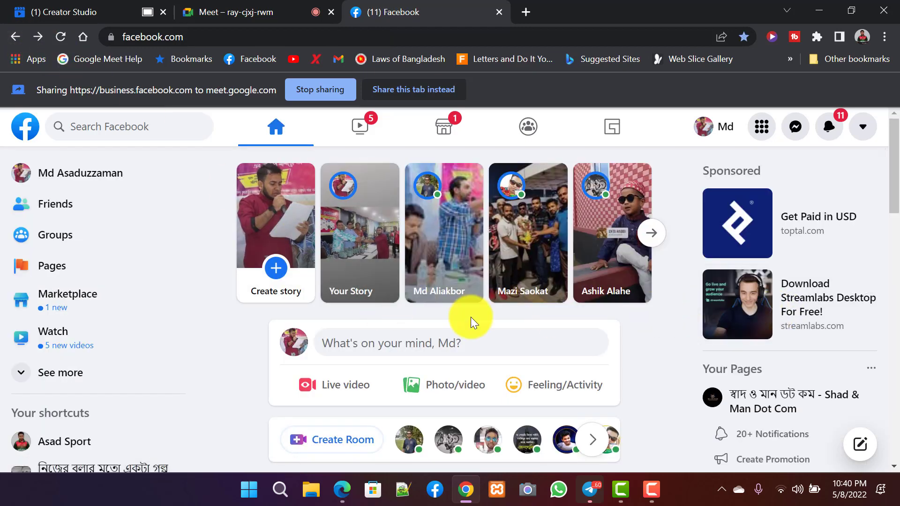
scroll(472, 317, "down", 10)
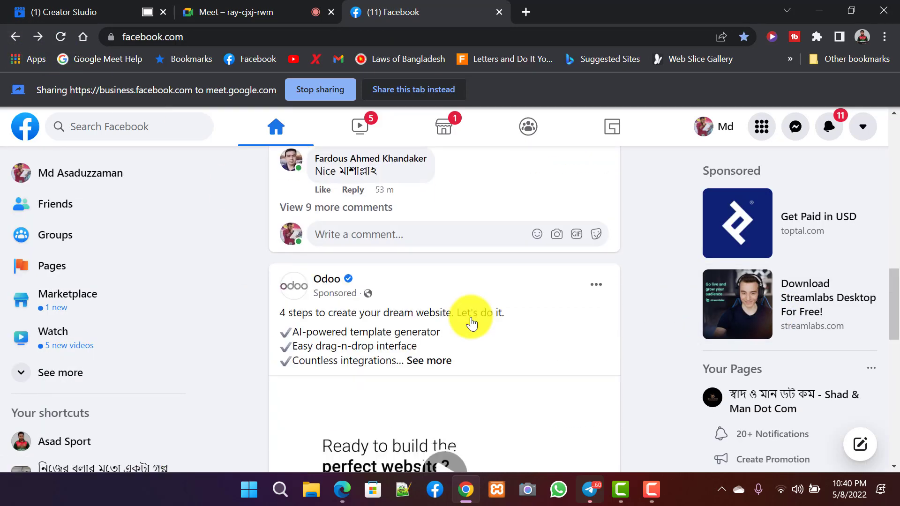
scroll(472, 321, "down", 10)
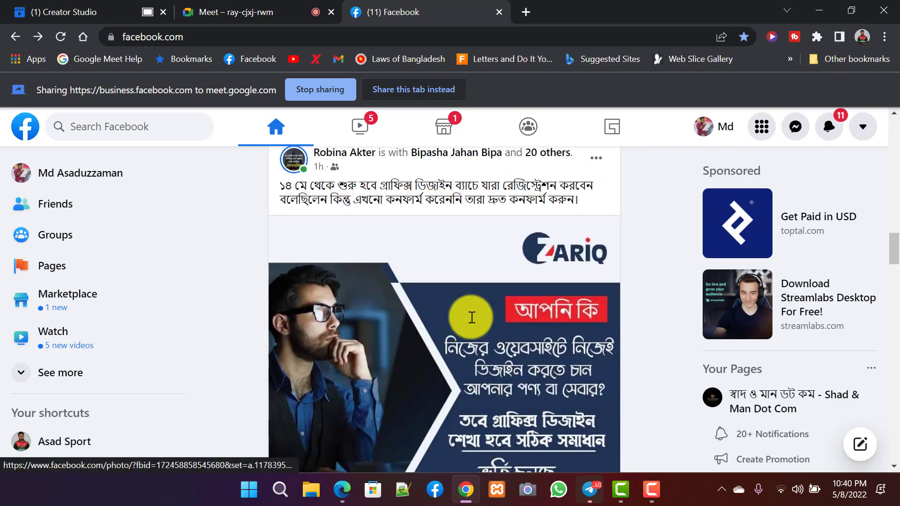
scroll(472, 317, "down", 15)
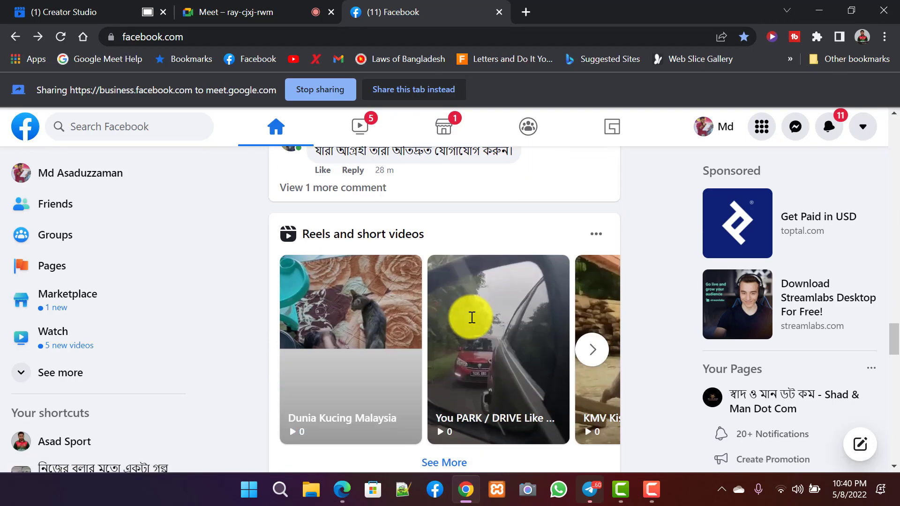
scroll(472, 317, "up", 9)
scroll(472, 317, "down", 6)
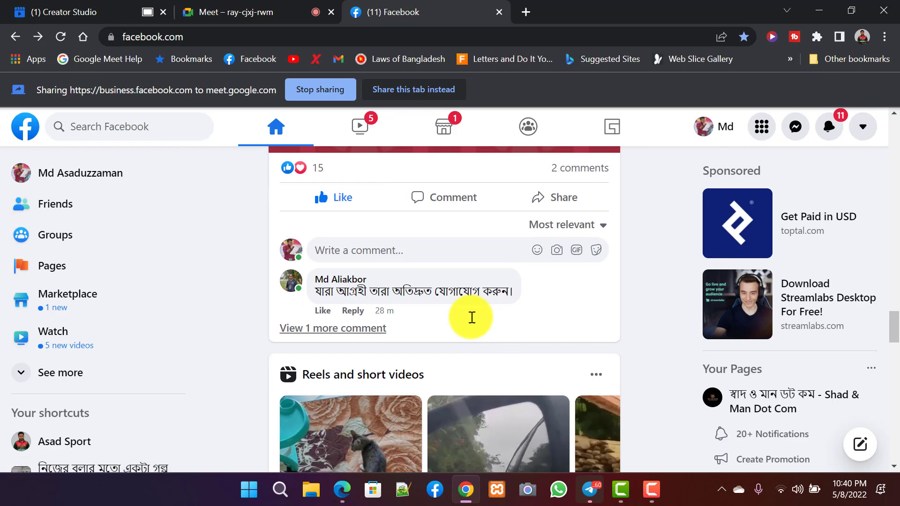
scroll(472, 318, "up", 3)
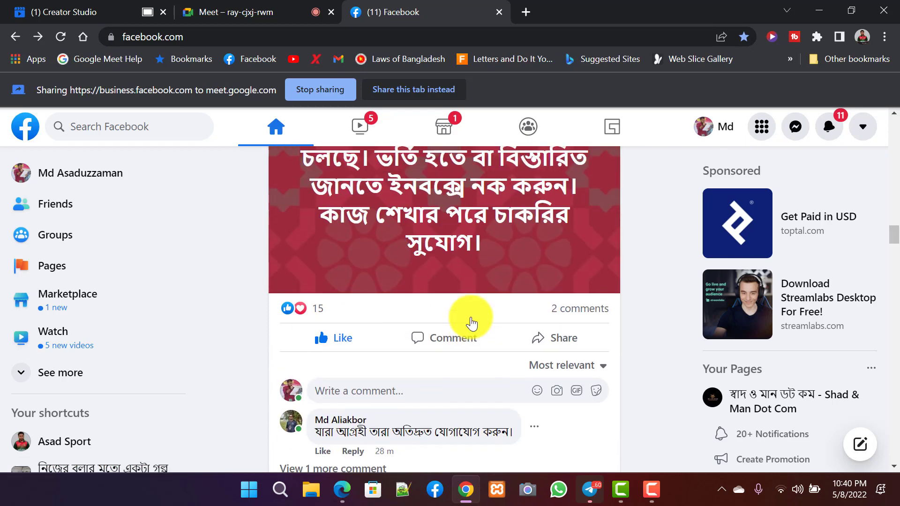
- Expand all comments on the red software development course post and return to the start of the feed
scroll(472, 320, "up", 1)
left_click(577, 375)
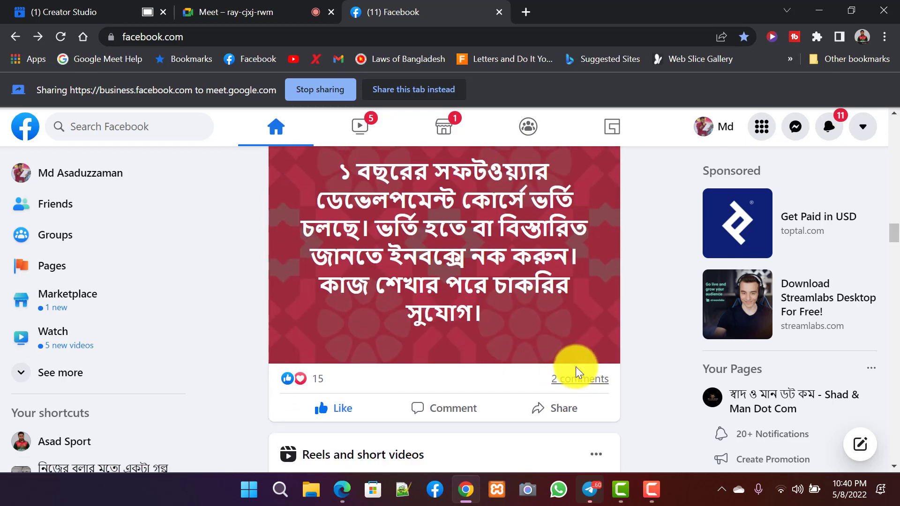
scroll(485, 305, "down", 3)
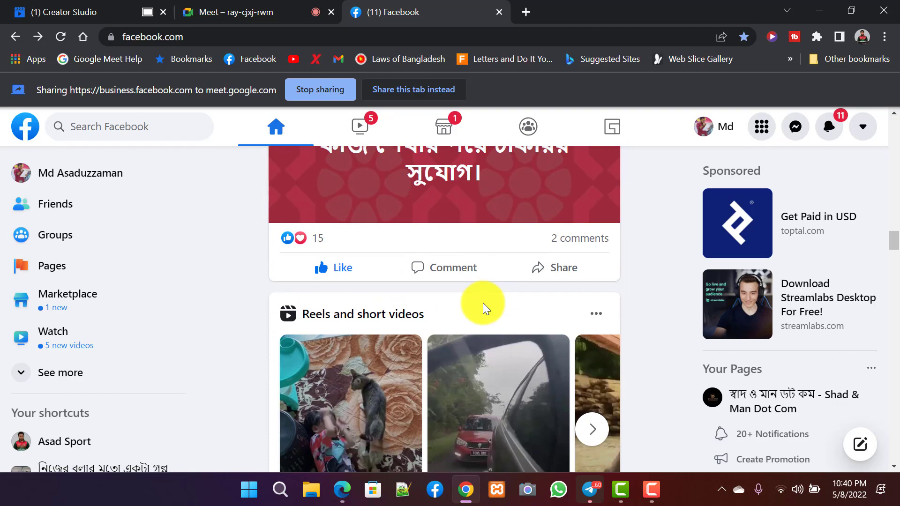
left_click(575, 239)
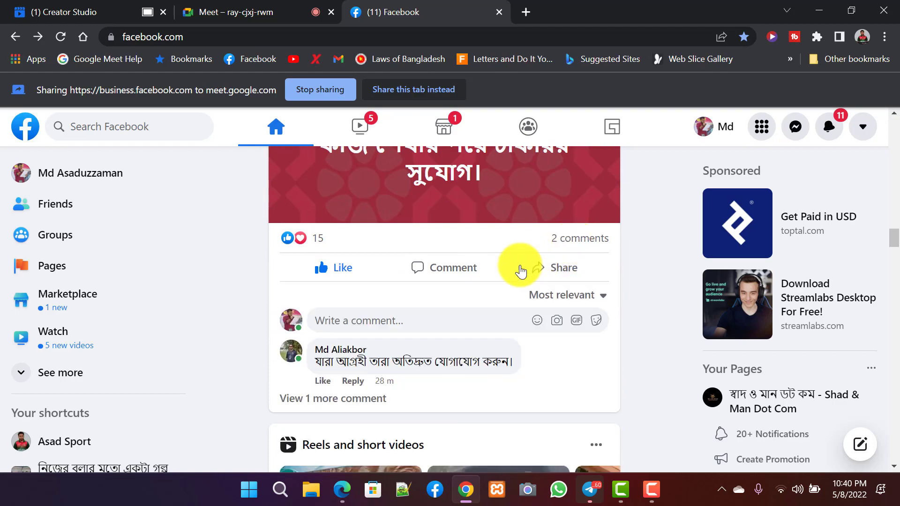
left_click(346, 398)
scroll(392, 367, "down", 4)
scroll(394, 367, "up", 14)
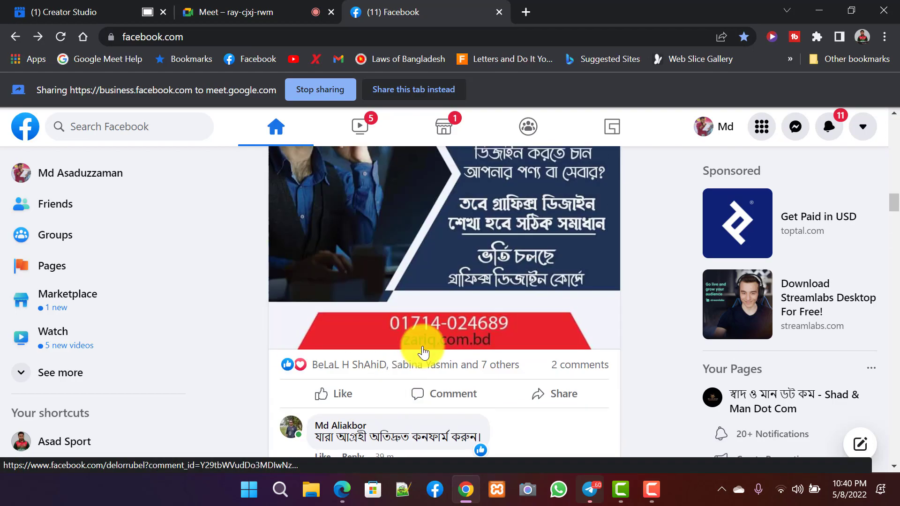
scroll(443, 211, "up", 20)
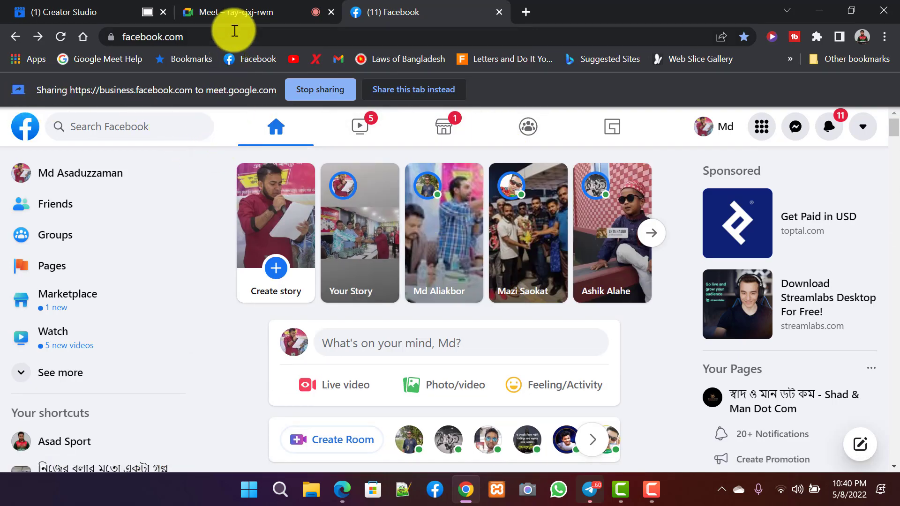
- Read the in-call messages in the Google Meet call, close them and switch back to Creator Studio
left_click(253, 12)
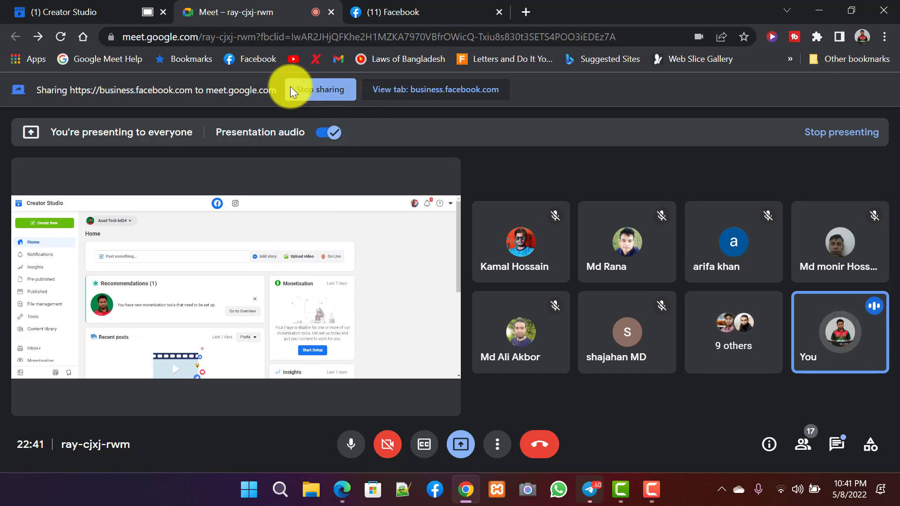
mouse_move(400, 228)
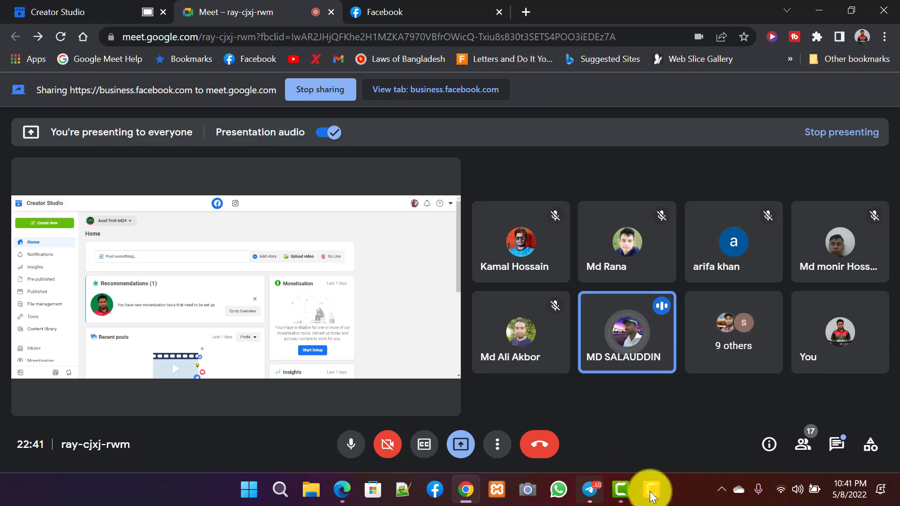
mouse_move(650, 492)
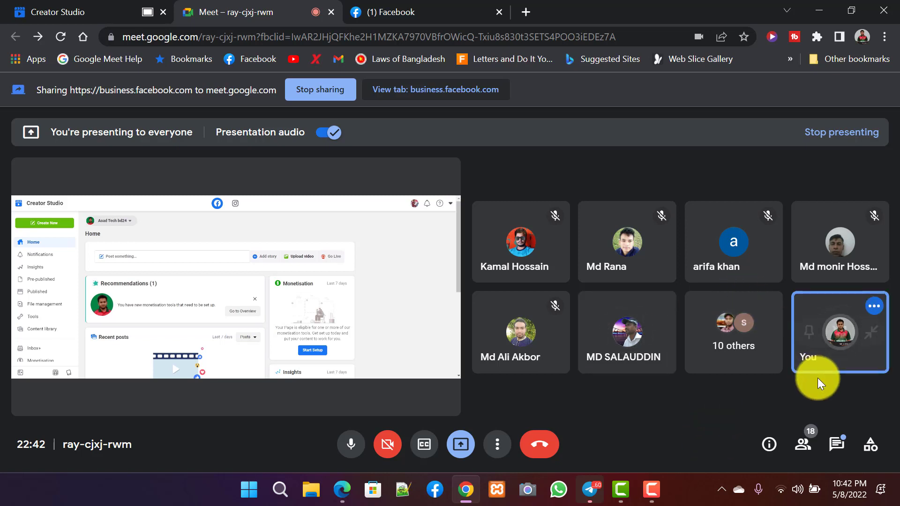
left_click(833, 449)
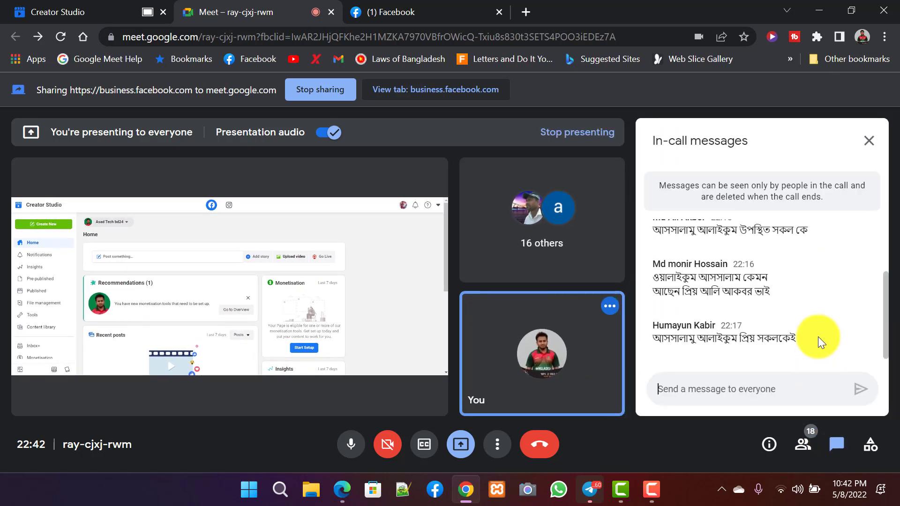
scroll(817, 336, "up", 4)
scroll(817, 336, "down", 4)
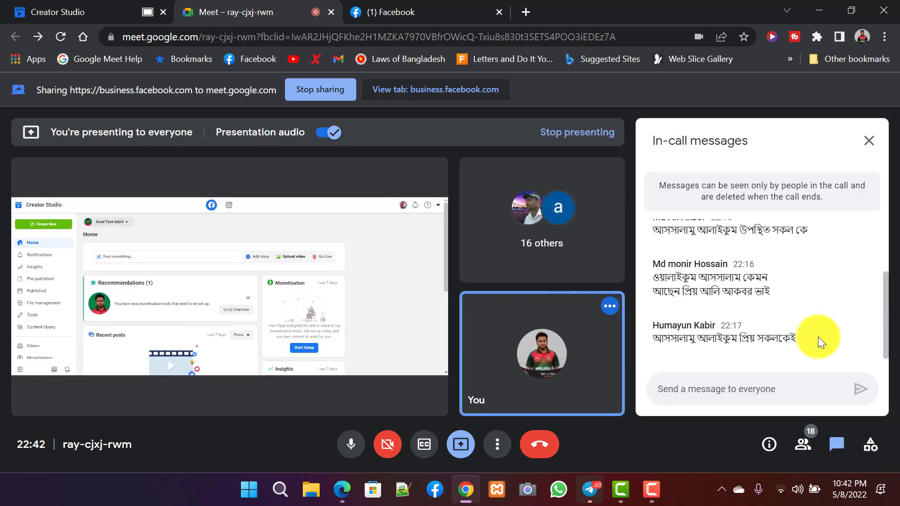
left_click(876, 153)
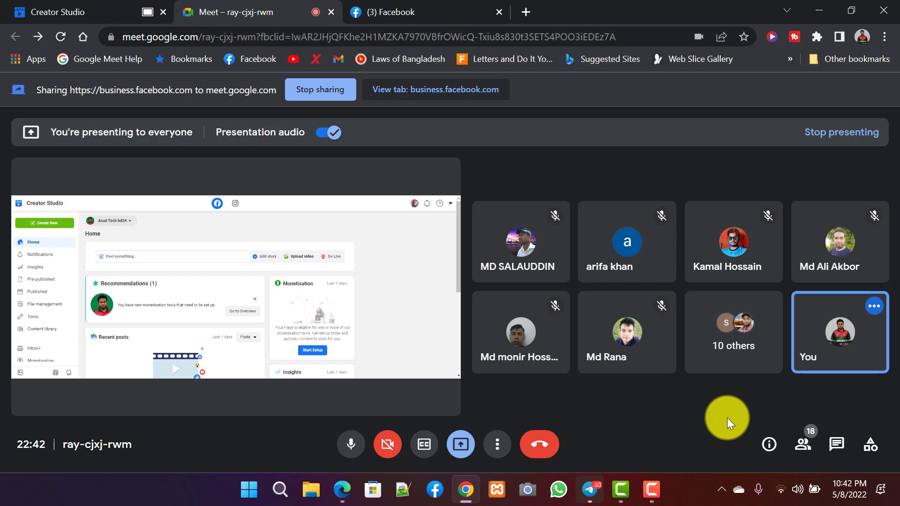
left_click(61, 12)
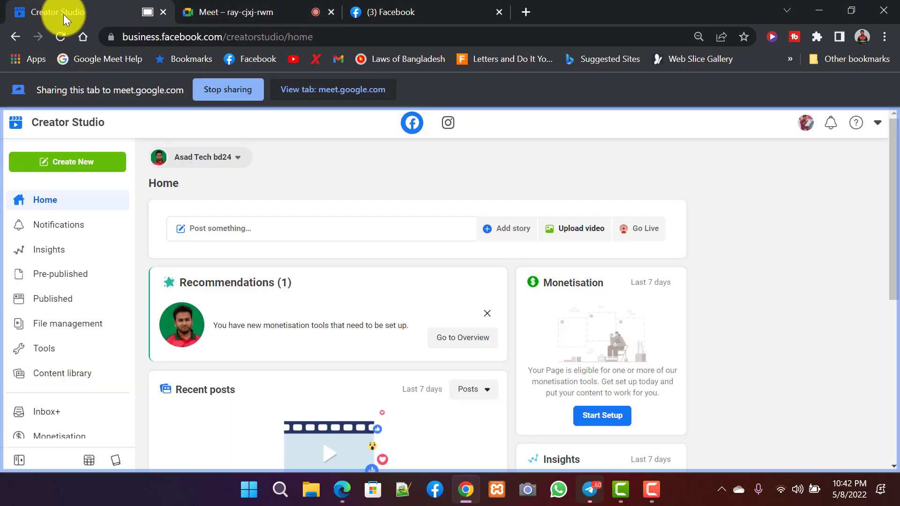
- Look over the Creator Studio home dashboard and the full list of its sections
scroll(421, 385, "down", 7)
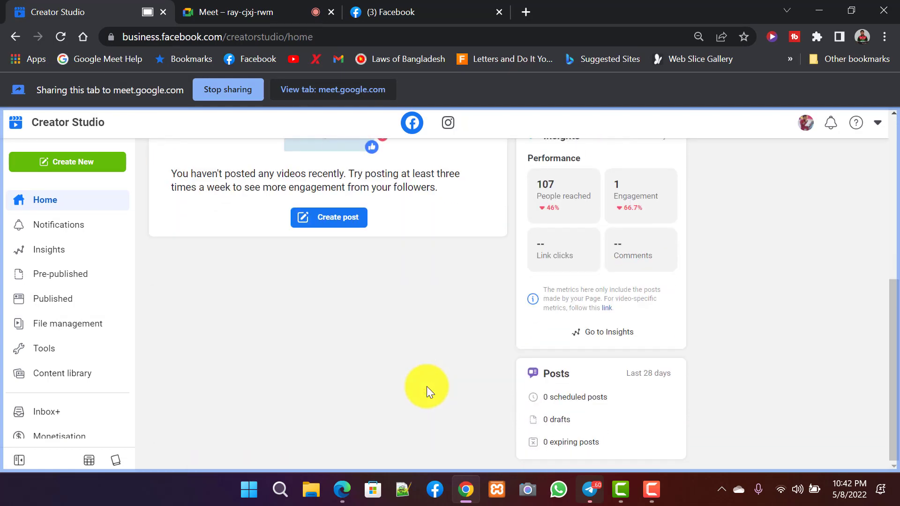
scroll(426, 386, "up", 7)
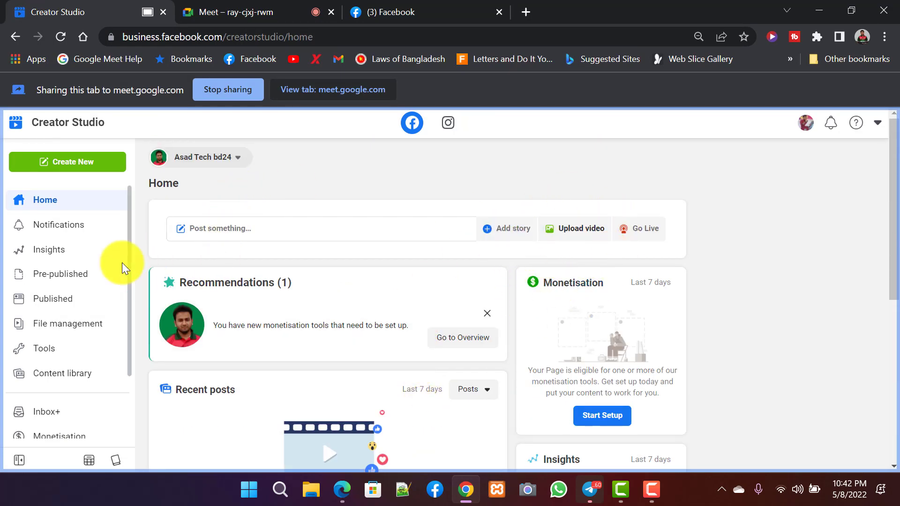
scroll(49, 281, "down", 1)
scroll(50, 289, "down", 2)
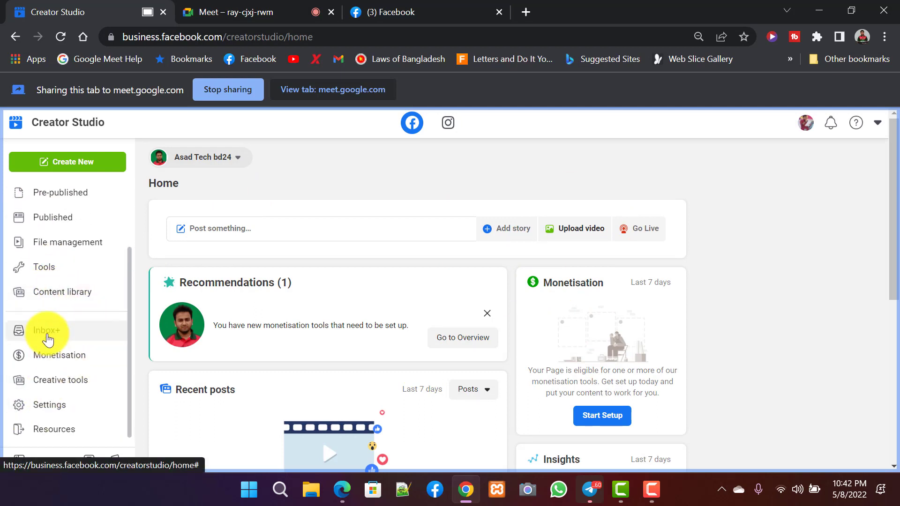
scroll(45, 333, "up", 3)
scroll(47, 313, "up", 1)
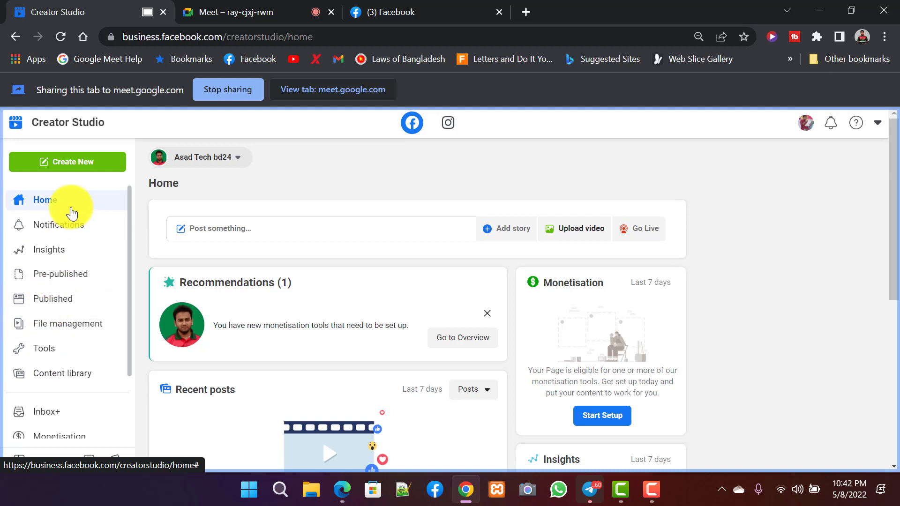
- Start a multiple-video upload with video_2022-05-08_13-27-00, video_2022-05-08_13-27-10 and video_2022-05-08_13-27-18 from the Videos folder
left_click(83, 171)
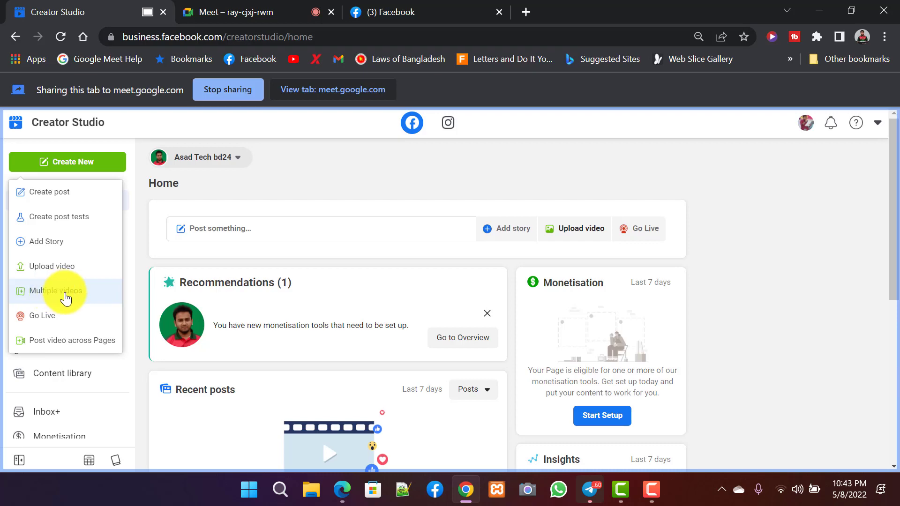
left_click(66, 298)
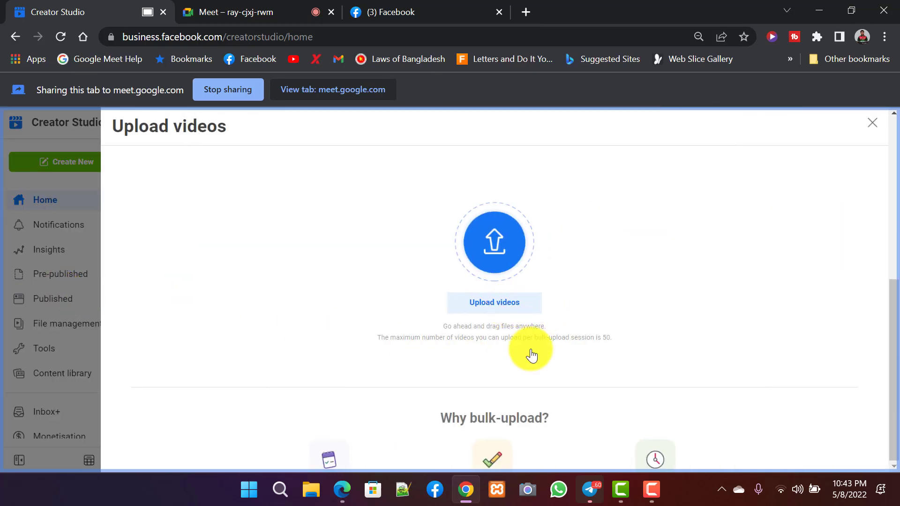
left_click(489, 307)
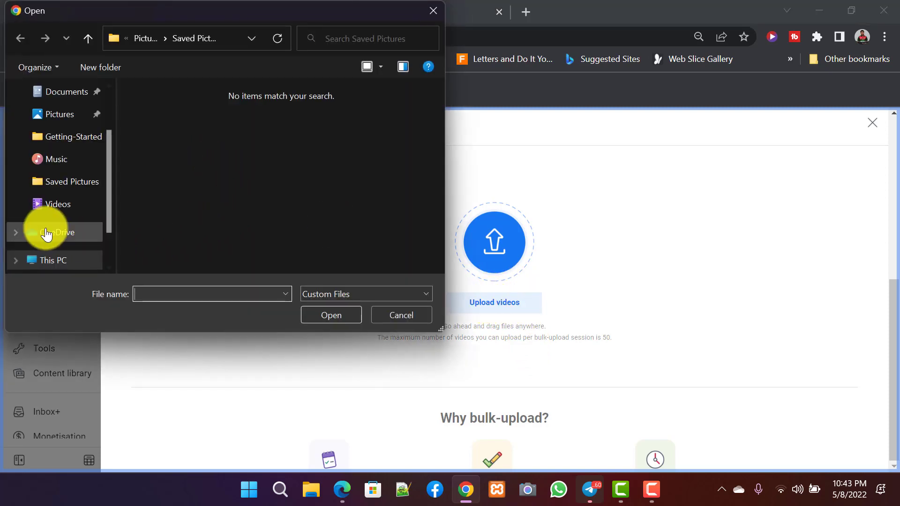
left_click(60, 204)
left_click_drag(193, 177, 392, 211)
left_click_drag(240, 190, 414, 153)
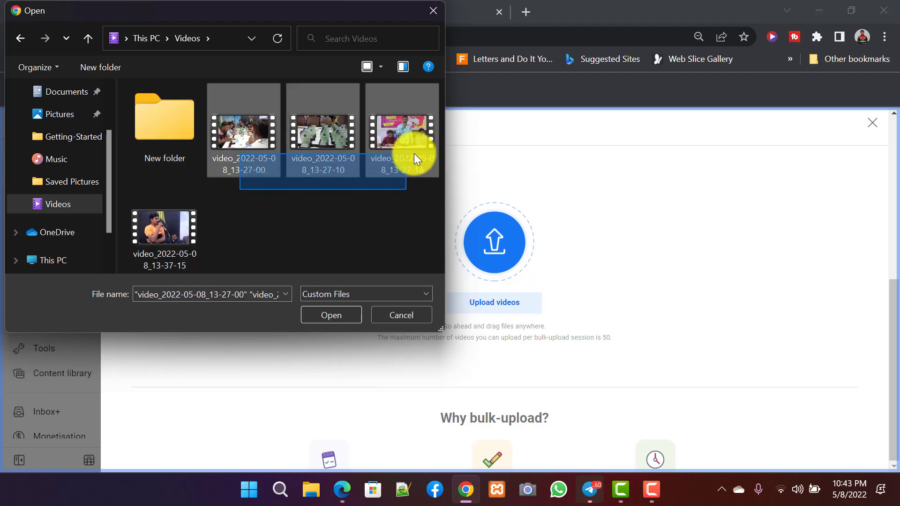
left_click(341, 320)
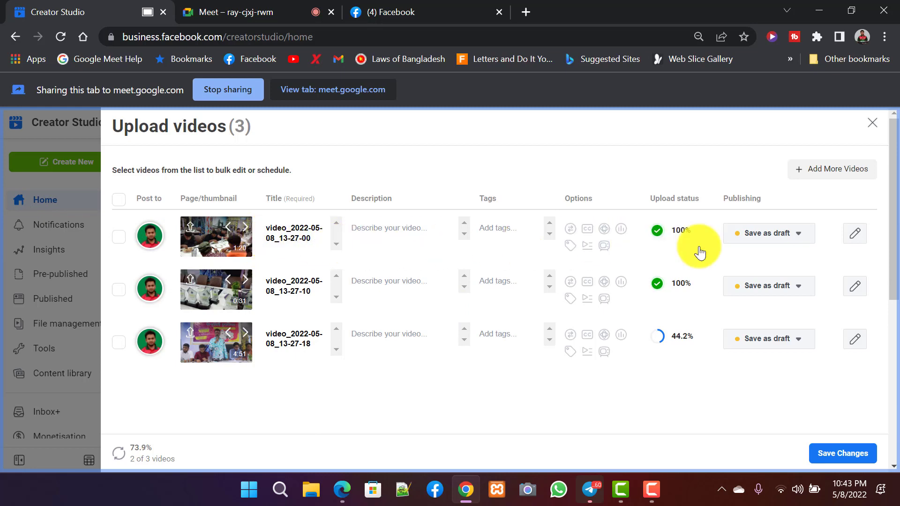
- Edit the first uploaded video, setting its title to "মিটআপ" and filling the description with placeholder Bengali text
left_click(855, 239)
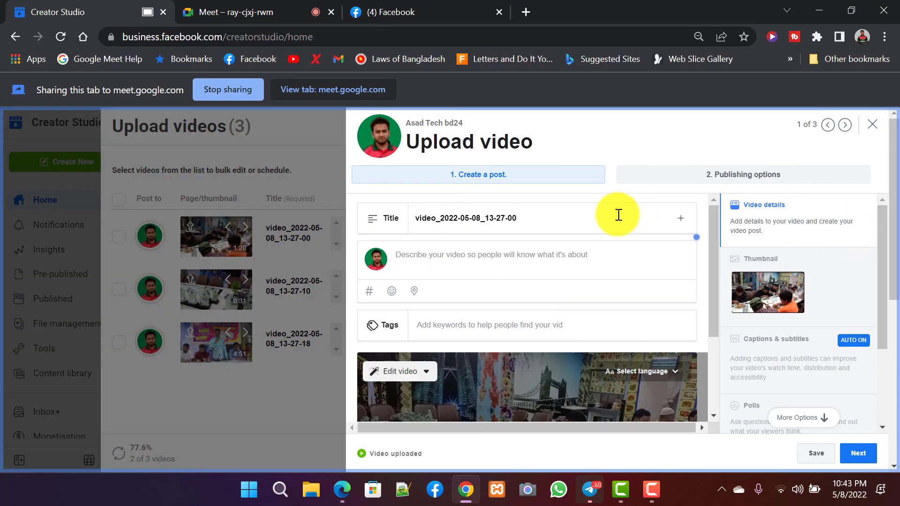
left_click_drag(548, 218, 421, 218)
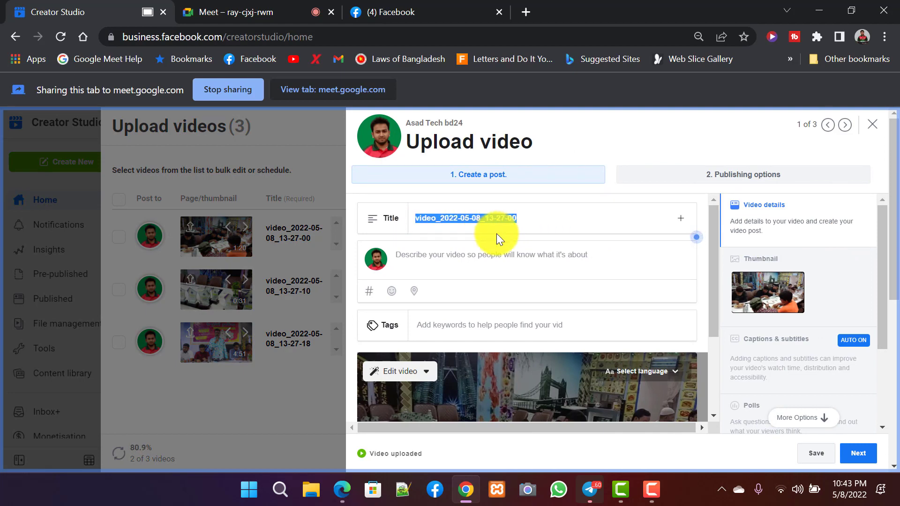
key("BackSpace")
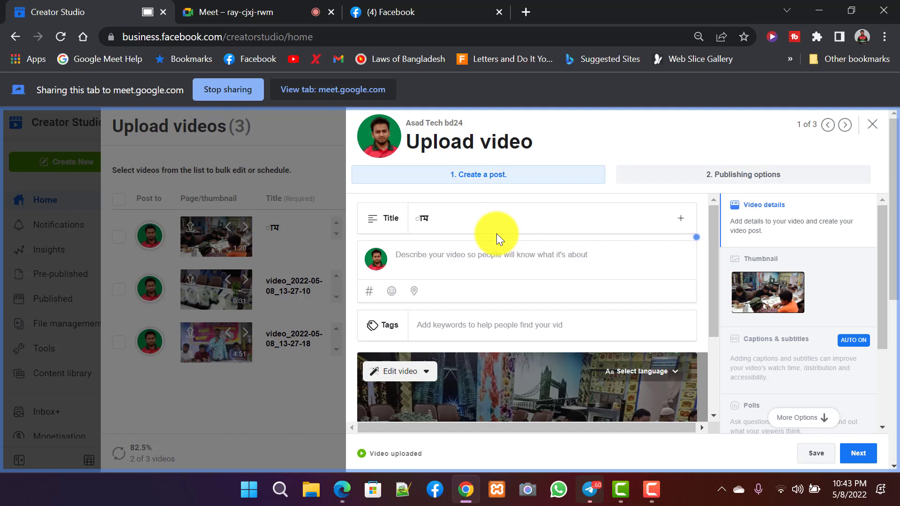
type("মিটআপ")
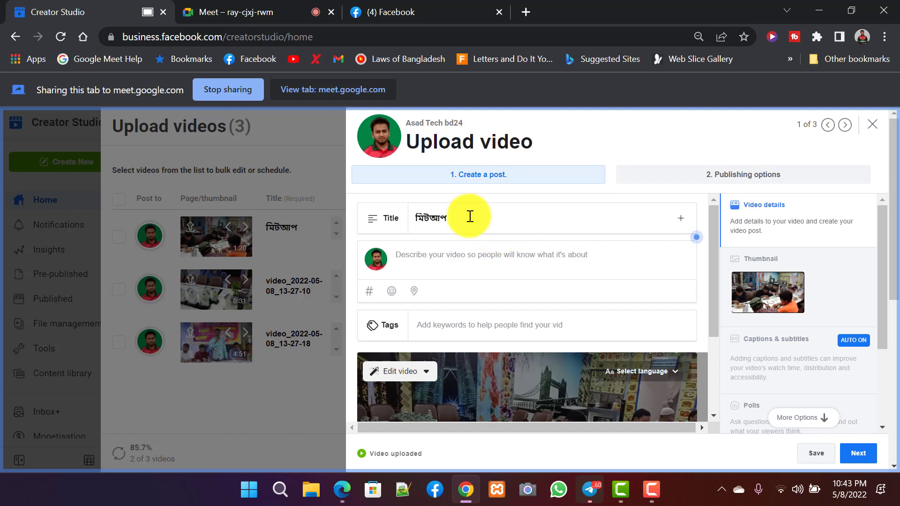
left_click(439, 261)
type("বইবাহ্বিবেকসিননিু")
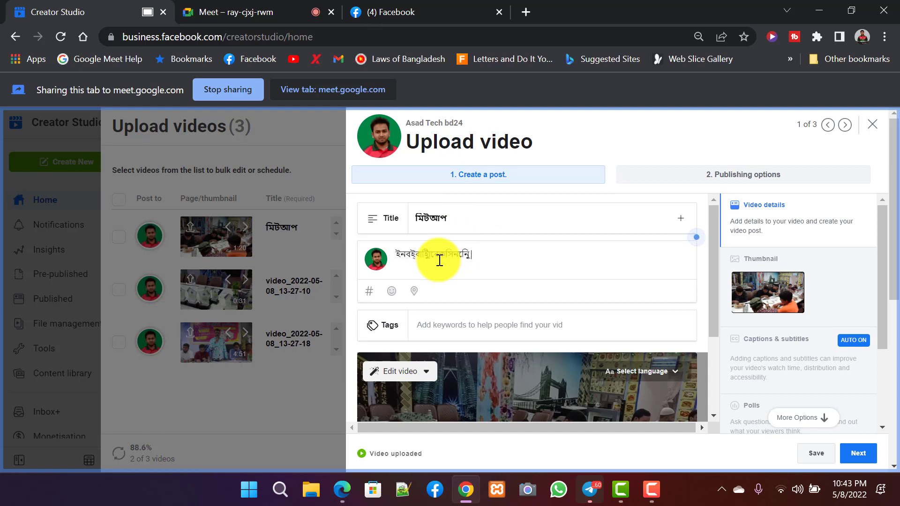
type("বেব্রিব")
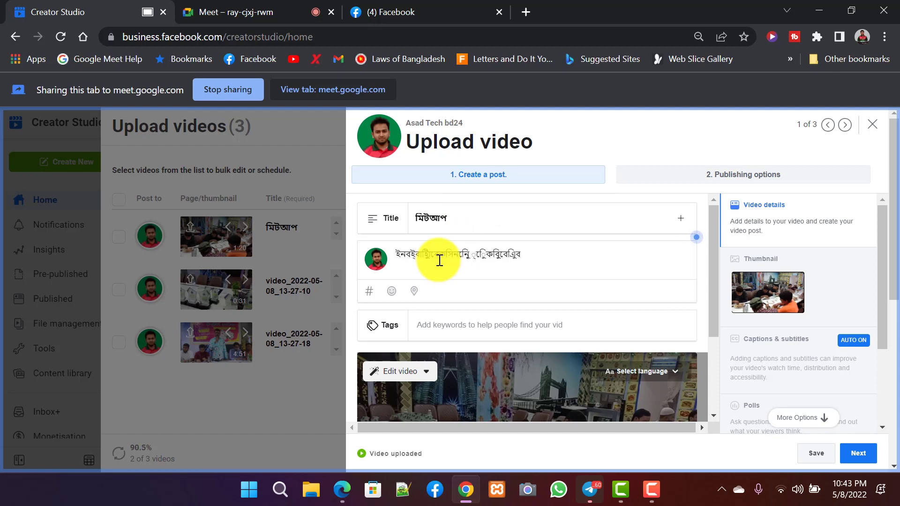
- Browse the suggested tag categories for the first video without choosing one
left_click(440, 326)
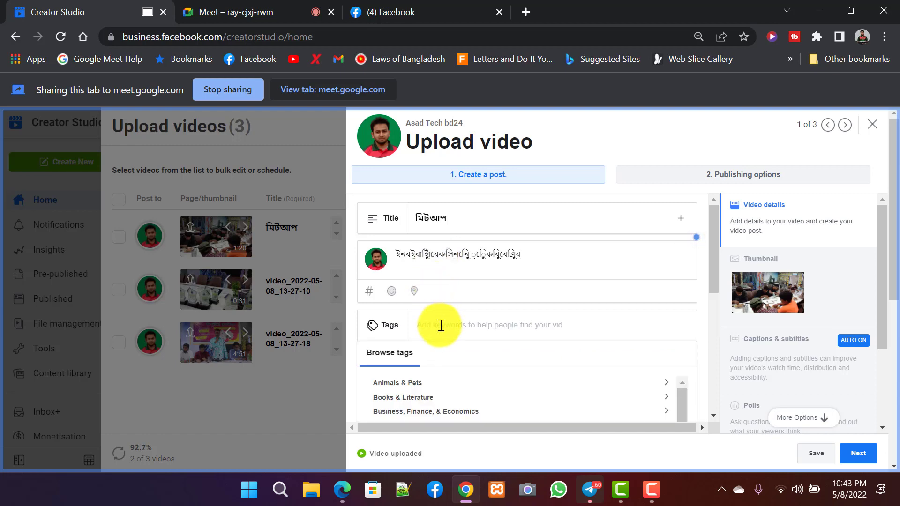
scroll(428, 396, "down", 5)
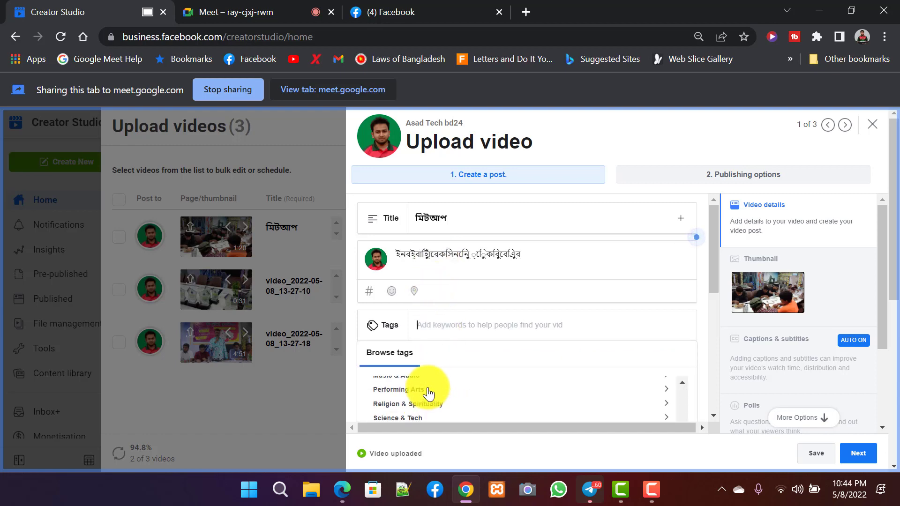
scroll(427, 391, "down", 5)
scroll(422, 355, "up", 4)
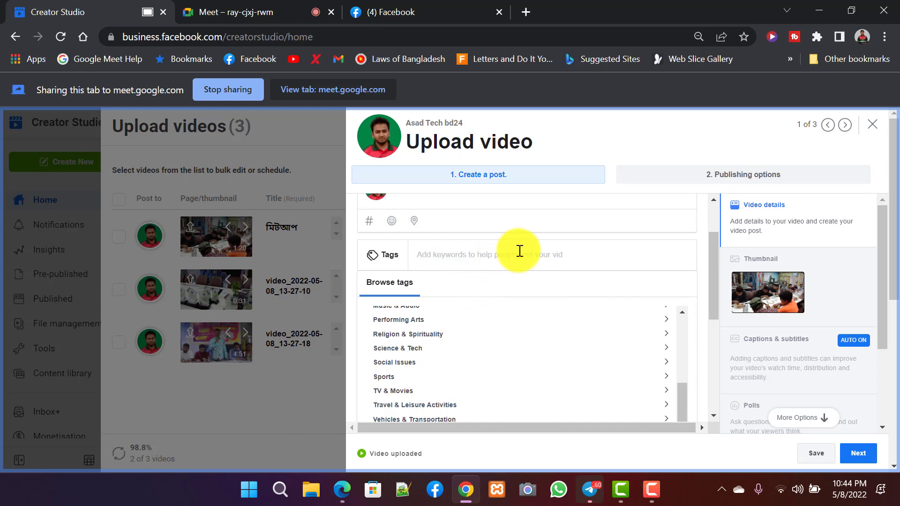
scroll(515, 274, "up", 2)
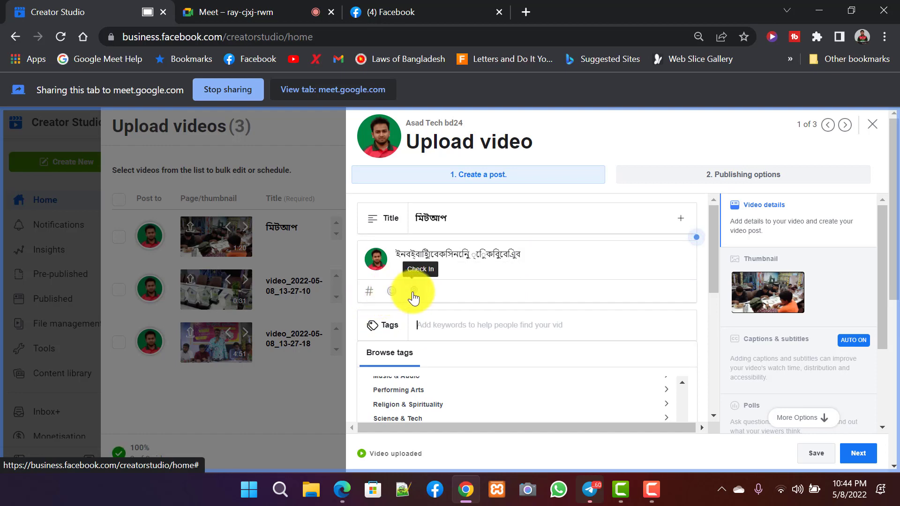
- Check the trending hashtags, close the hashtag picker and look at the video preview below the post details
left_click(375, 294)
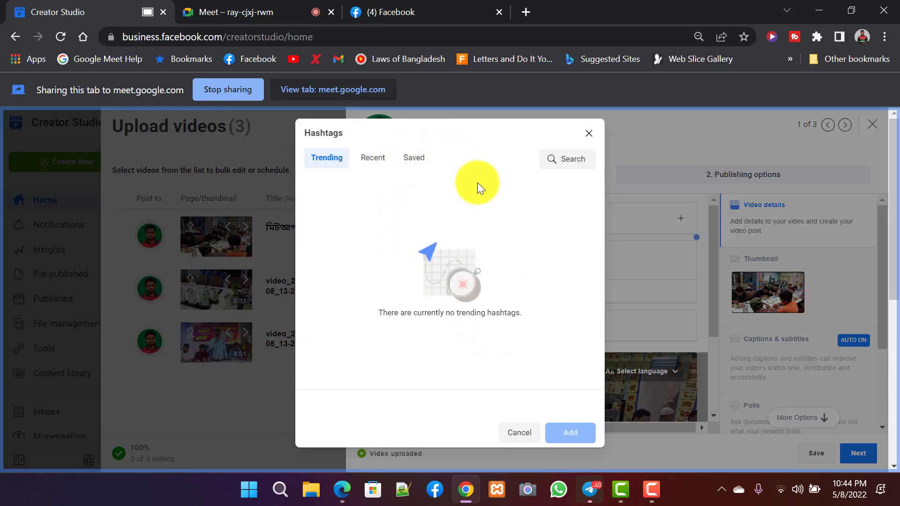
left_click(589, 134)
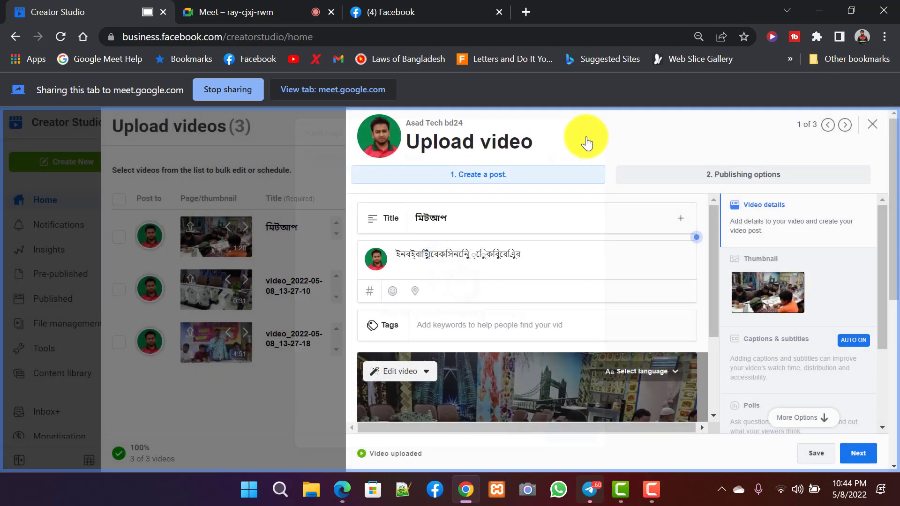
scroll(457, 330, "down", 2)
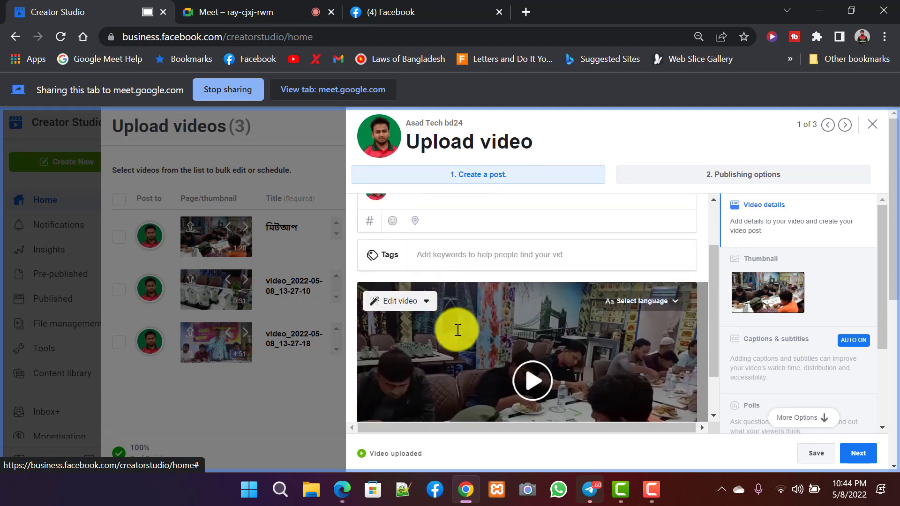
scroll(456, 330, "down", 1)
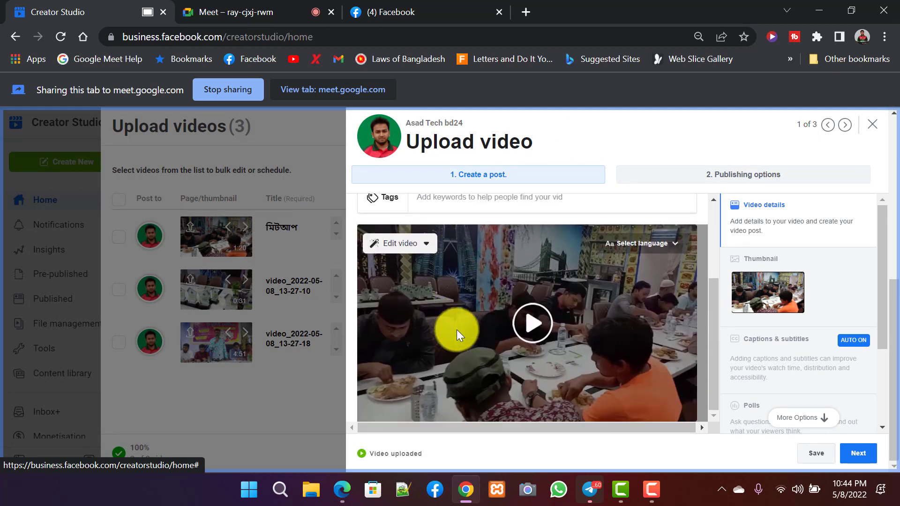
scroll(457, 329, "up", 3)
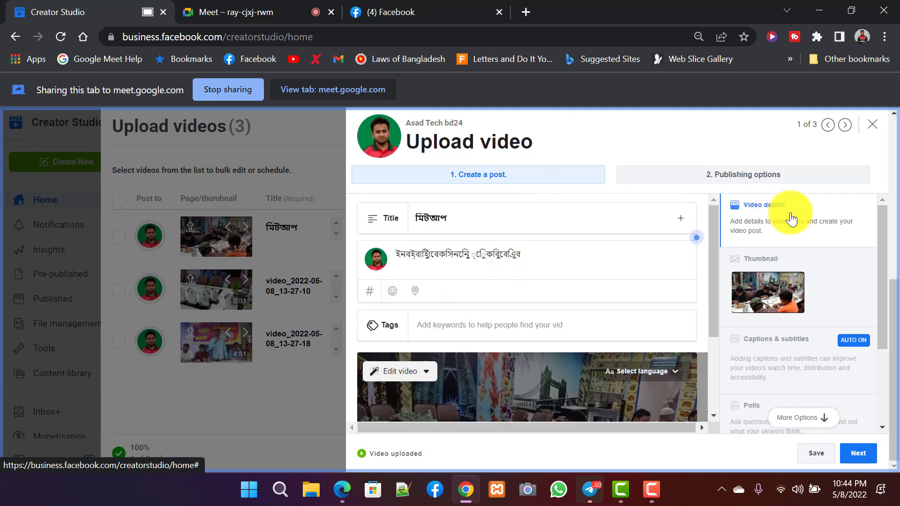
- Pick the second auto-generated thumbnail, and replace it with the custom image photo_2022-05-06_23-01-21 from Saved Pictures
left_click(767, 304)
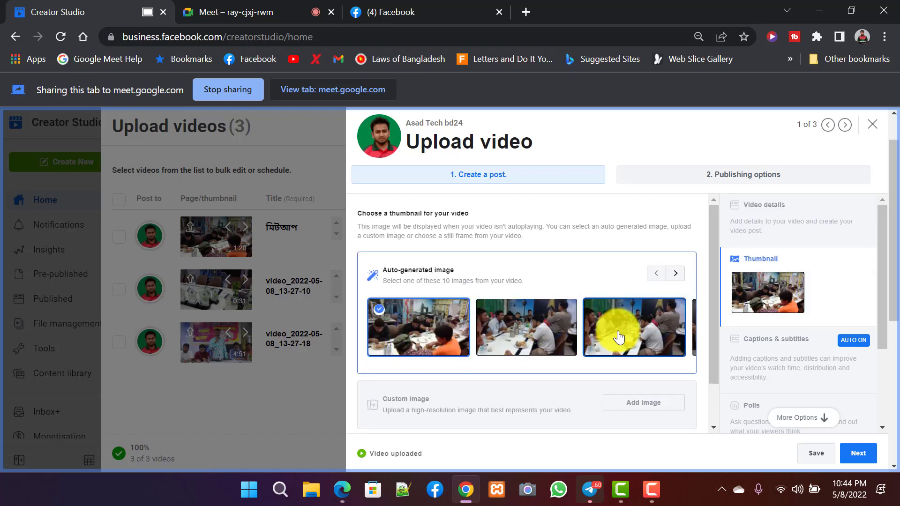
left_click(533, 337)
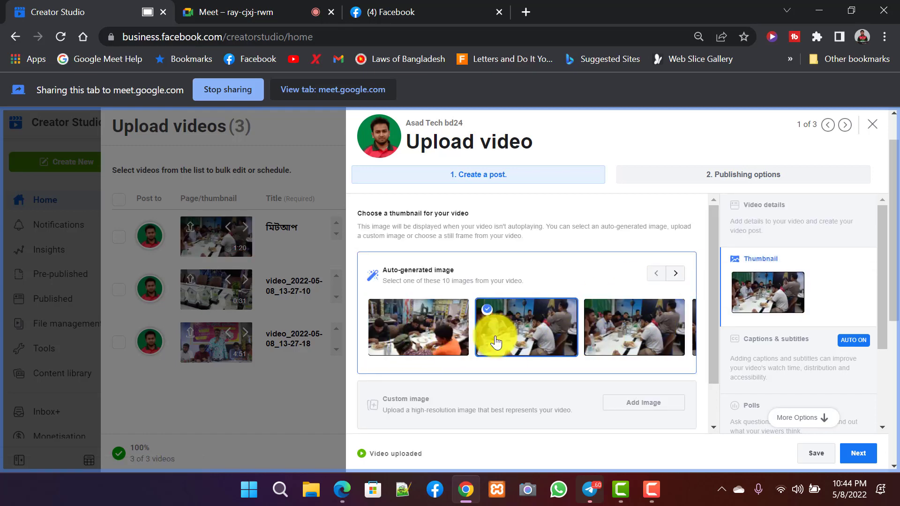
scroll(656, 368, "down", 1)
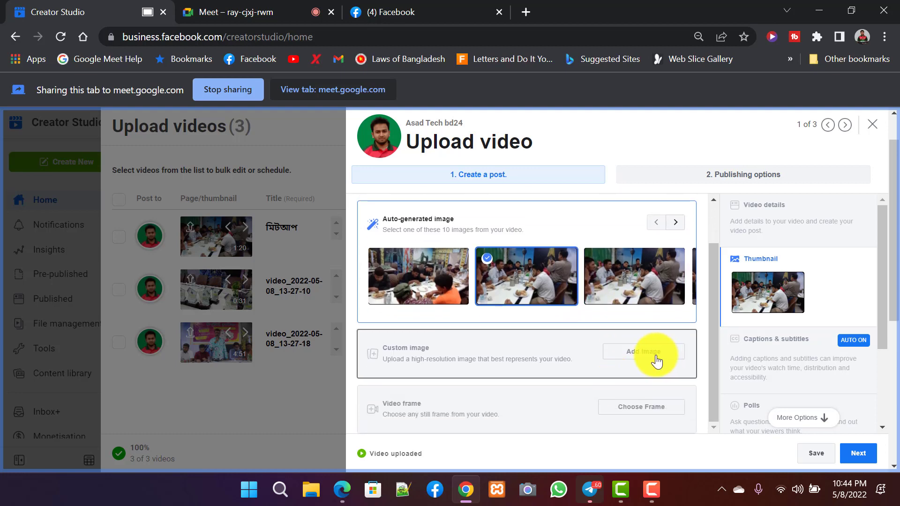
left_click(637, 353)
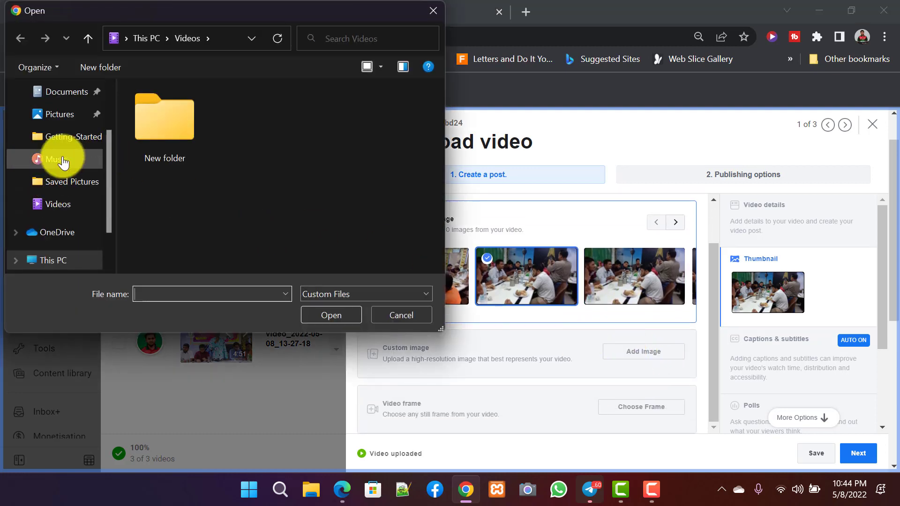
left_click(60, 116)
double_click(247, 126)
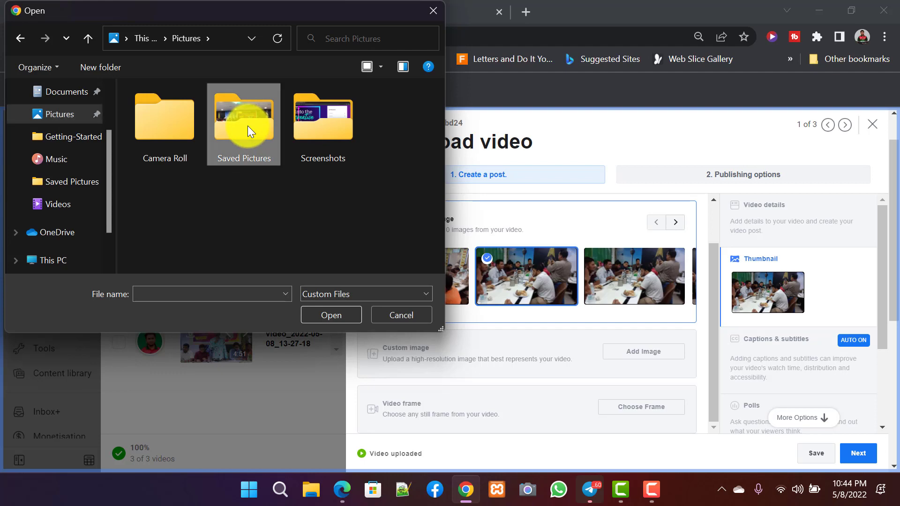
left_click(235, 148)
left_click(185, 162)
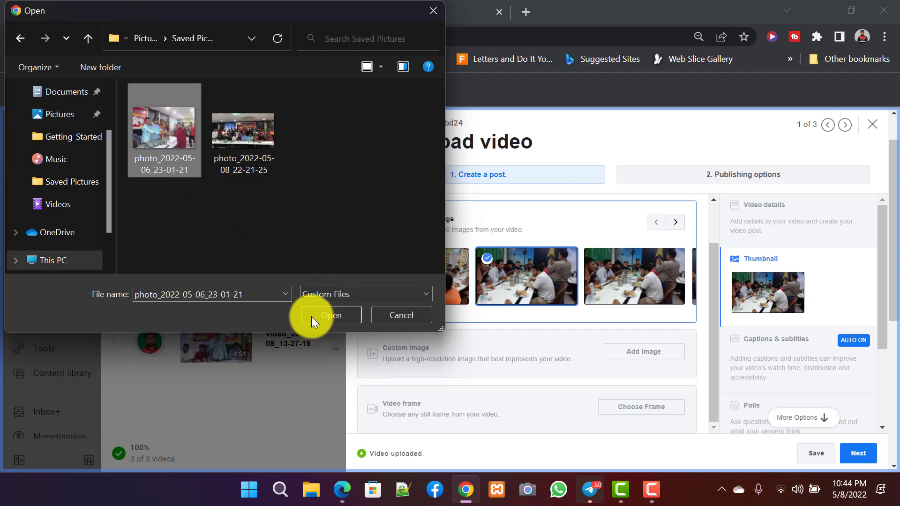
left_click(311, 317)
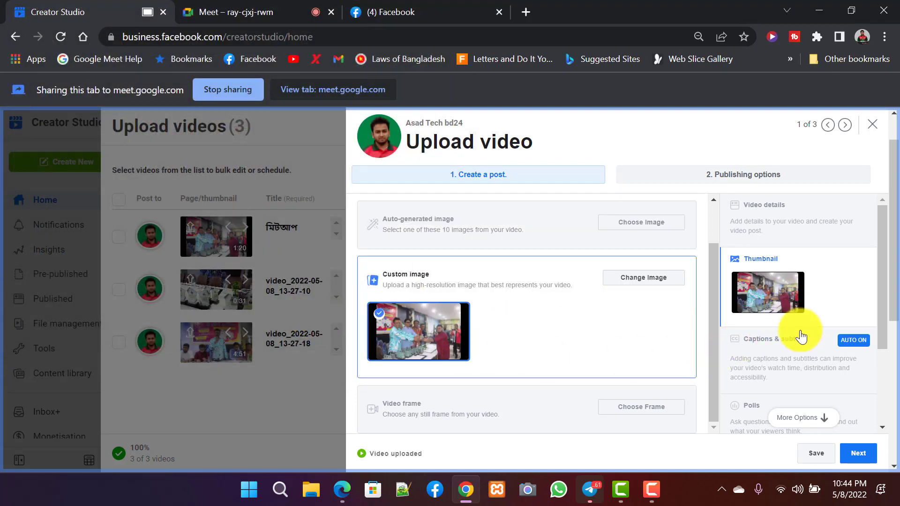
- Review the automatic captions and subtitles settings and continue to the video's publishing options
scroll(800, 336, "down", 3)
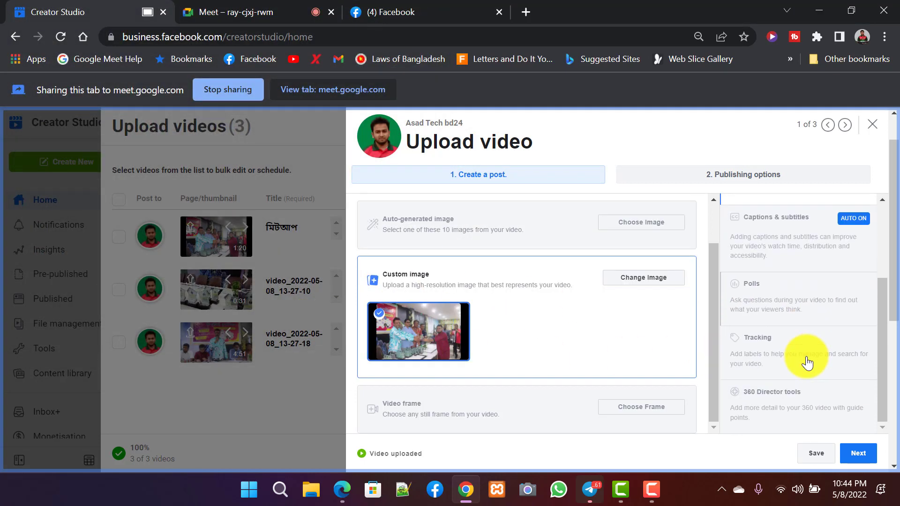
left_click(857, 219)
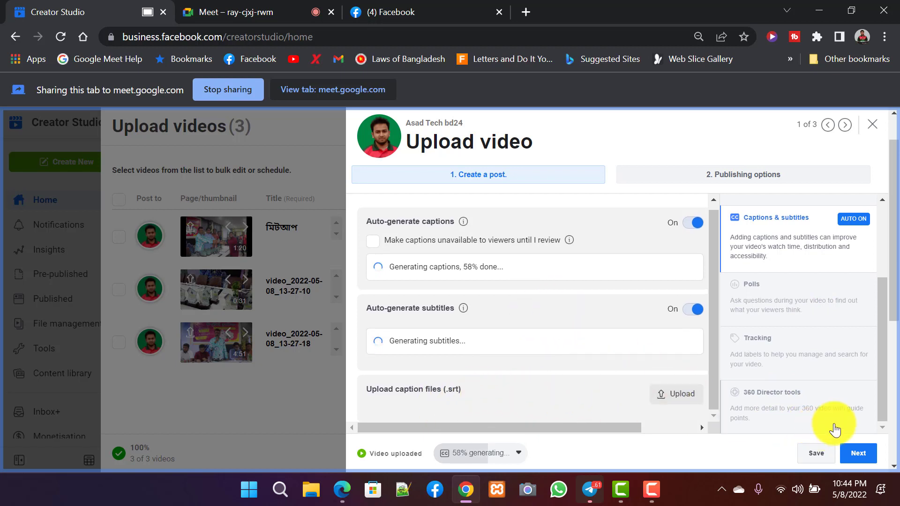
scroll(798, 297, "up", 3)
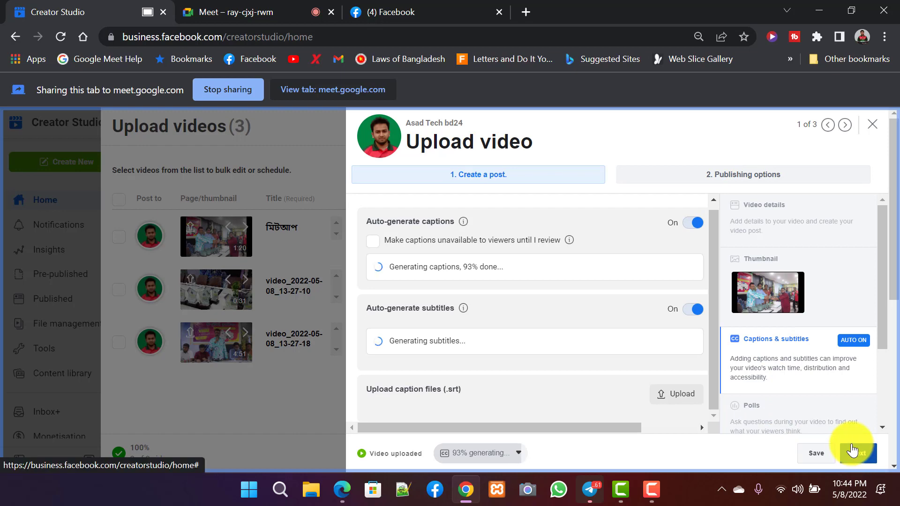
left_click(853, 455)
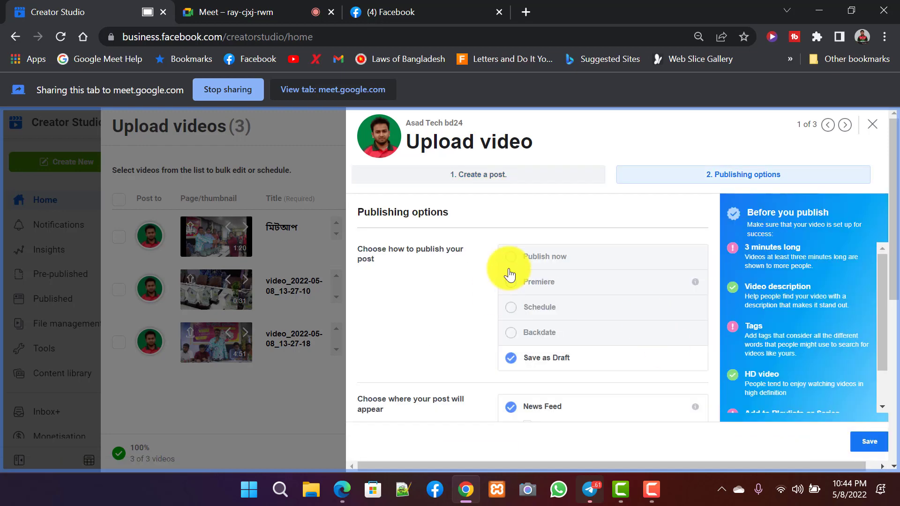
- Review where the first video's post will appear and add the video to the playlists it class and Video tutorial
scroll(569, 327, "down", 4)
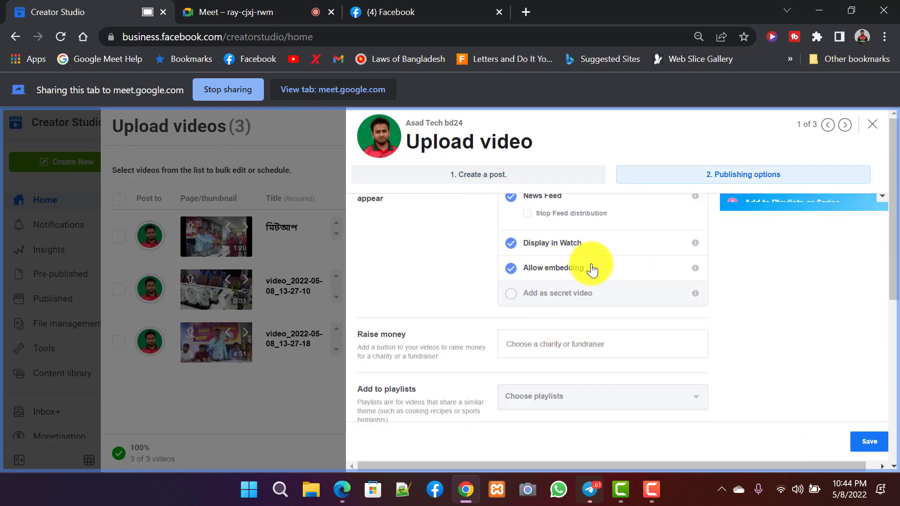
scroll(538, 297, "up", 2)
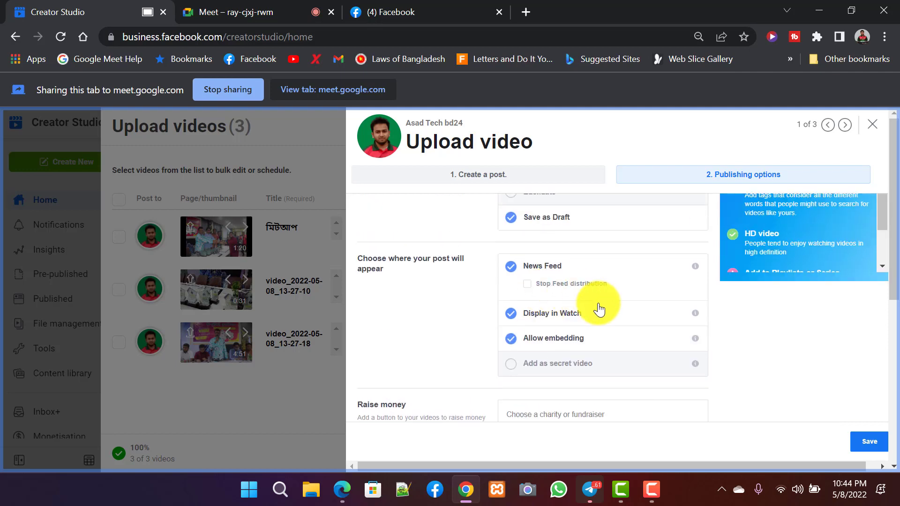
scroll(599, 309, "down", 3)
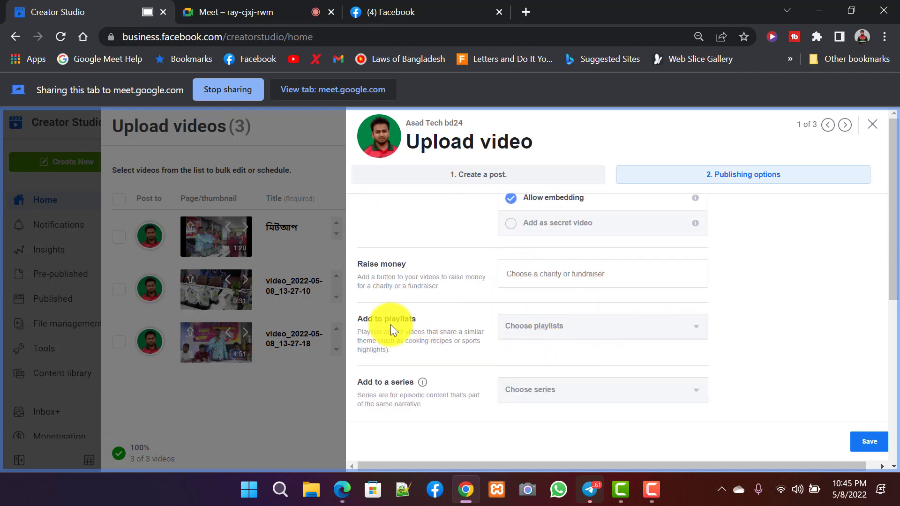
left_click(690, 332)
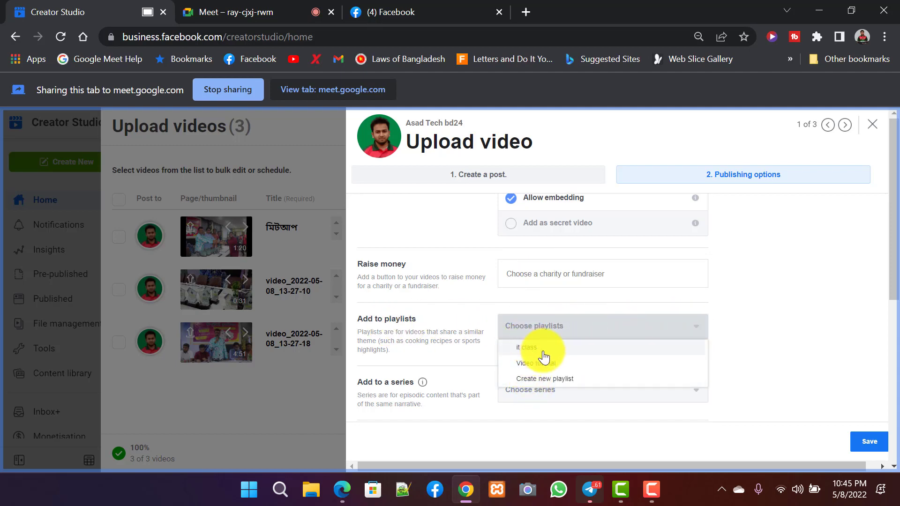
left_click(527, 347)
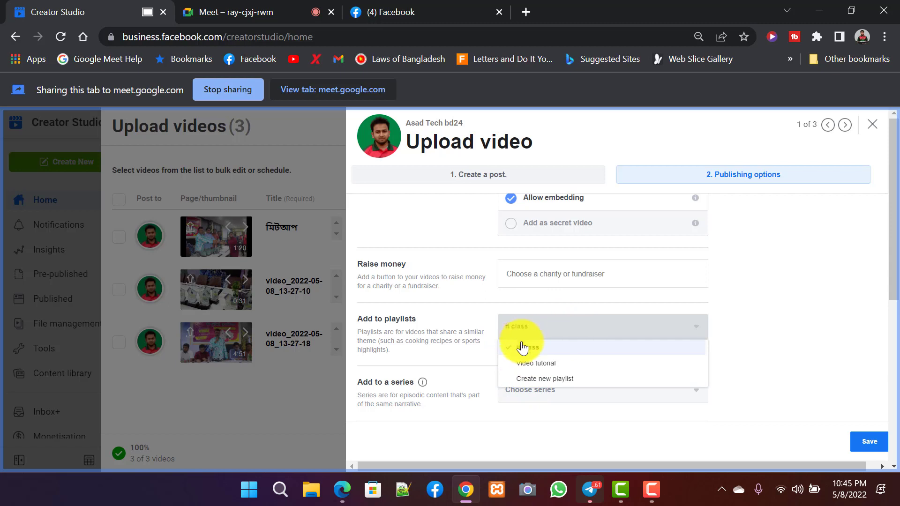
left_click(538, 368)
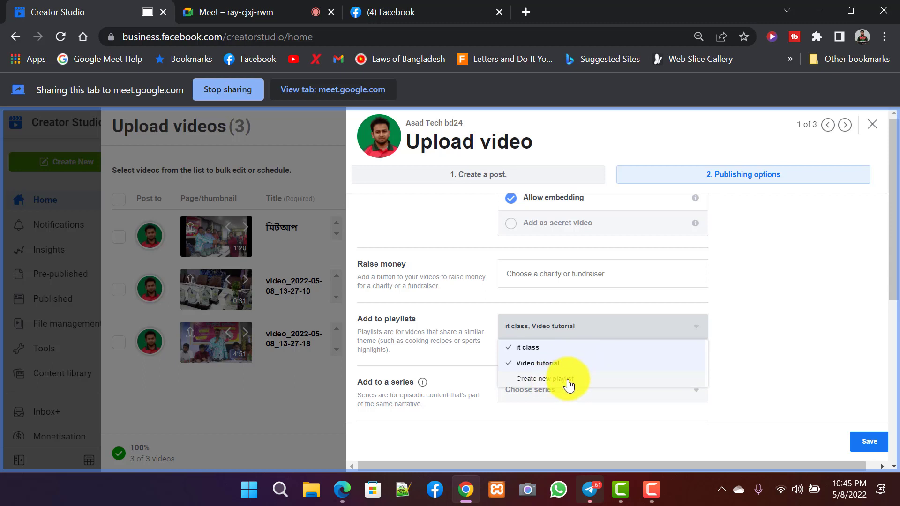
- View the form for creating a new playlist, cancel it and close the playlist choices
left_click(569, 385)
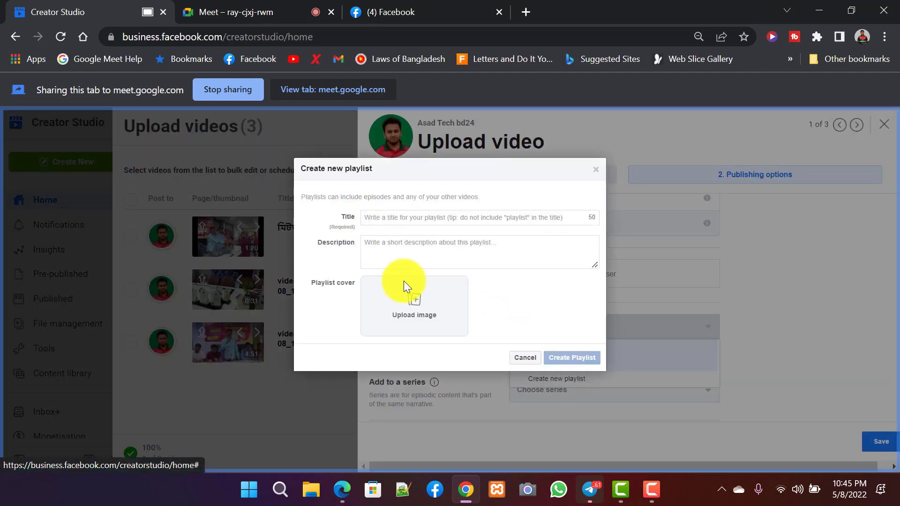
left_click(395, 250)
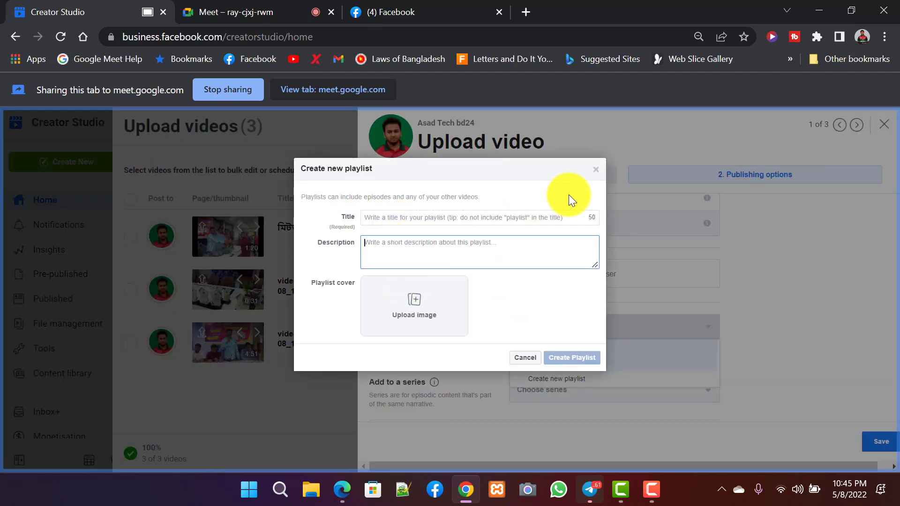
left_click(595, 171)
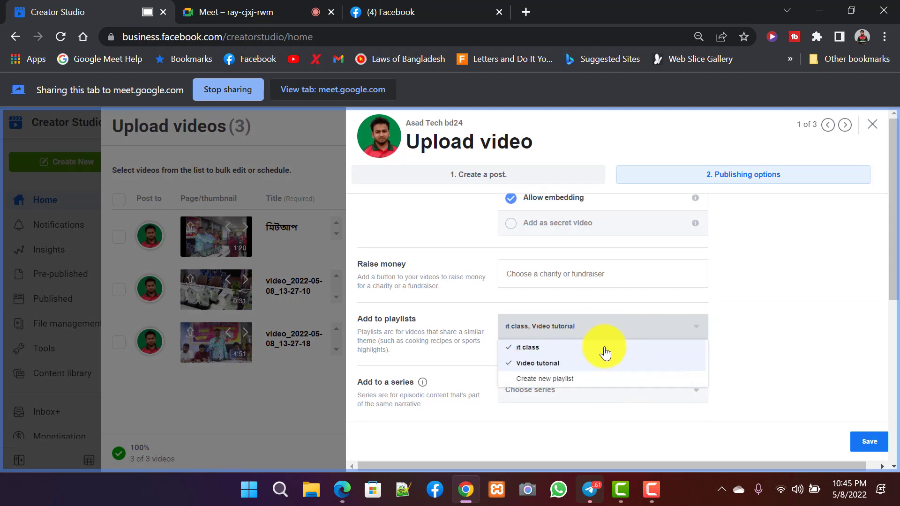
left_click(755, 331)
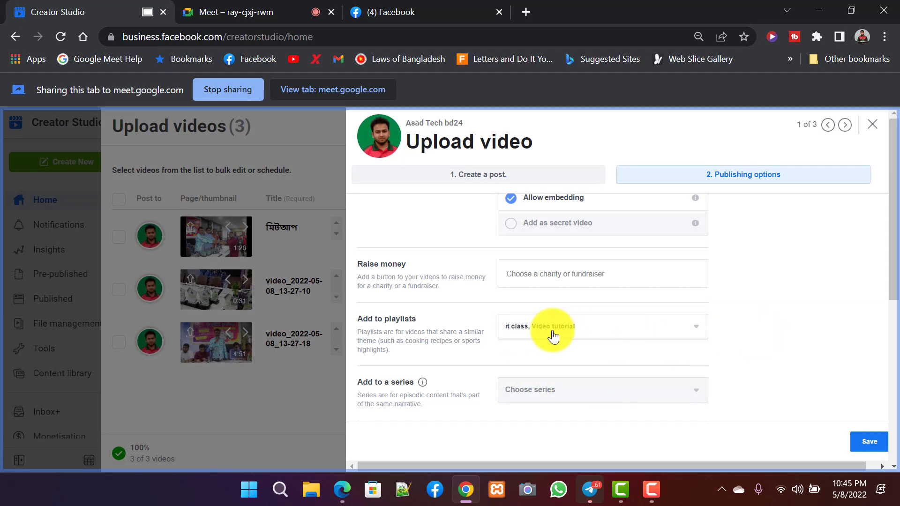
- Make the first video available to all three other Pages listed for crossposting
scroll(645, 348, "down", 3)
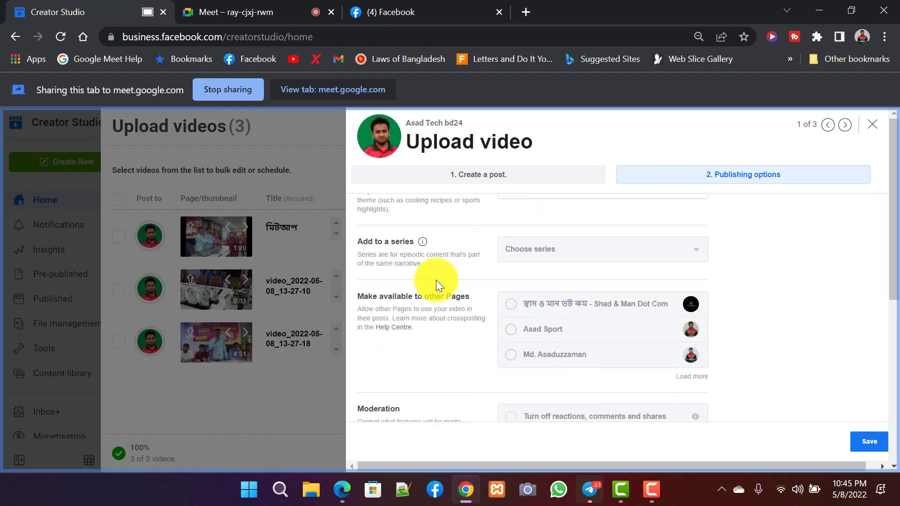
left_click(511, 304)
left_click(510, 329)
left_click(512, 356)
scroll(568, 351, "down", 1)
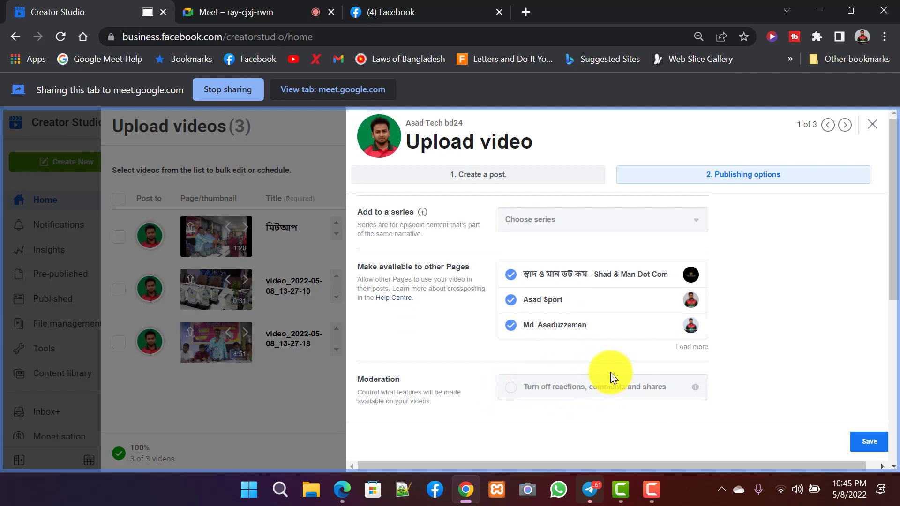
- Review the publishing choices and the Before you publish checklist for the first video
scroll(578, 382, "up", 10)
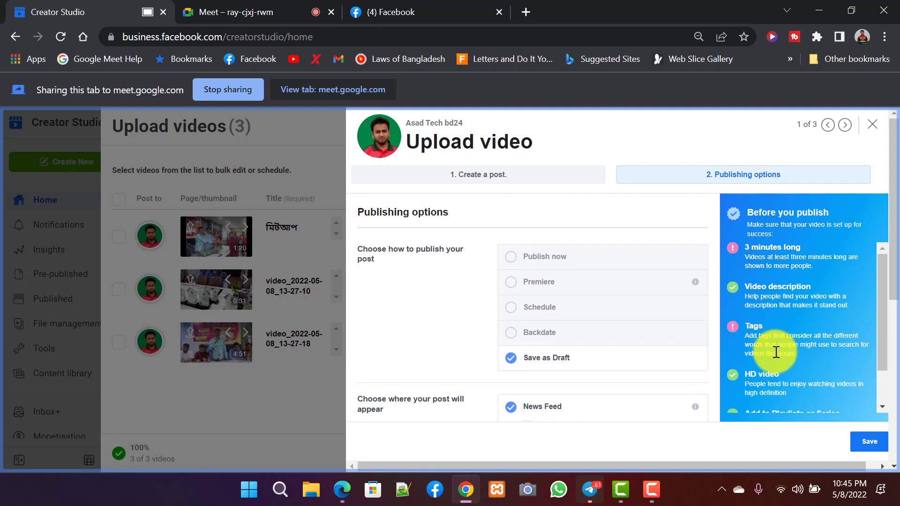
scroll(776, 352, "down", 1)
scroll(745, 300, "up", 1)
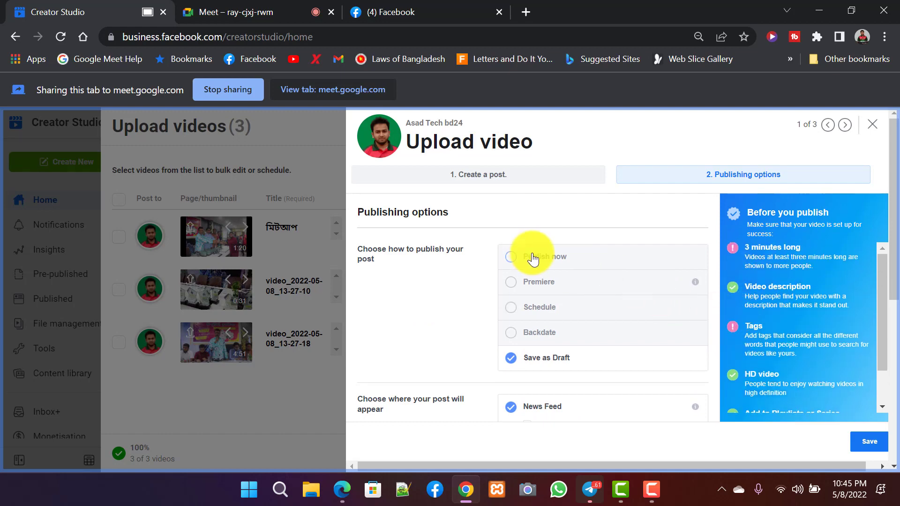
scroll(549, 328, "down", 5)
- Return to the first video's details and add the tag Body Piercing (activity) from the browsable tag categories
left_click(514, 180)
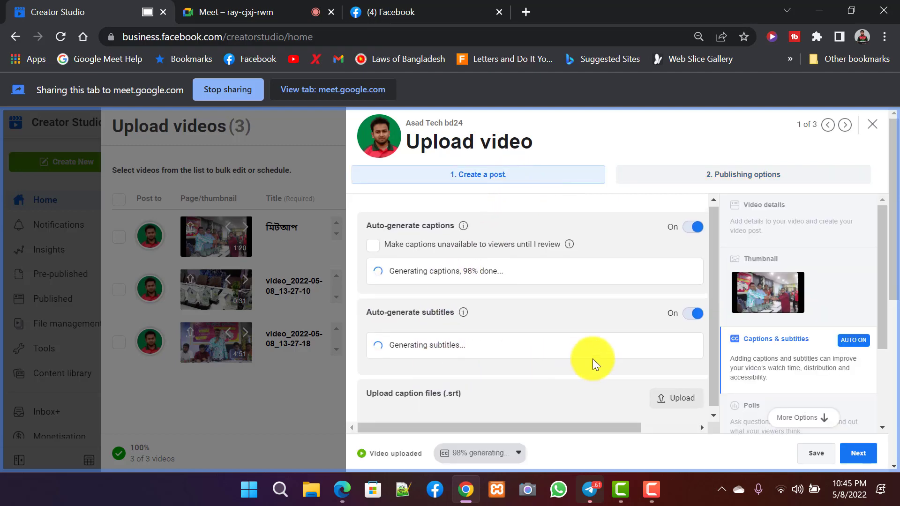
left_click(759, 218)
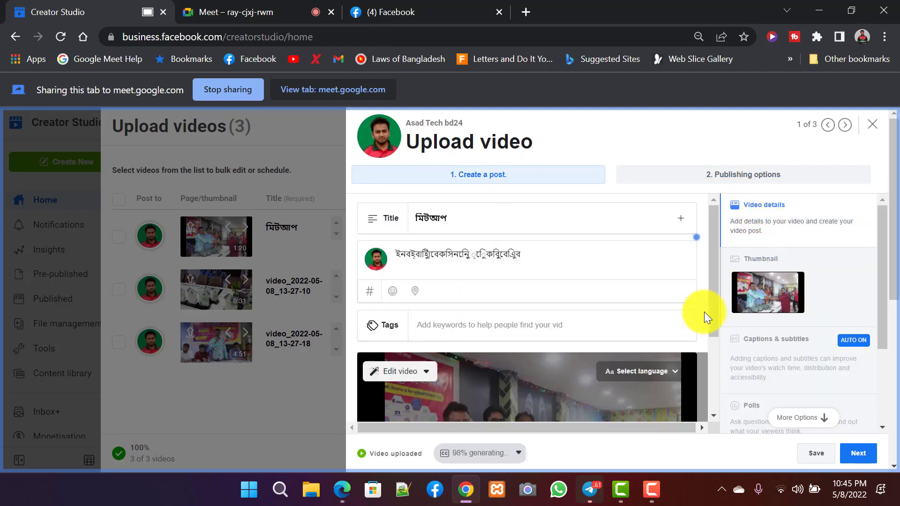
left_click(445, 325)
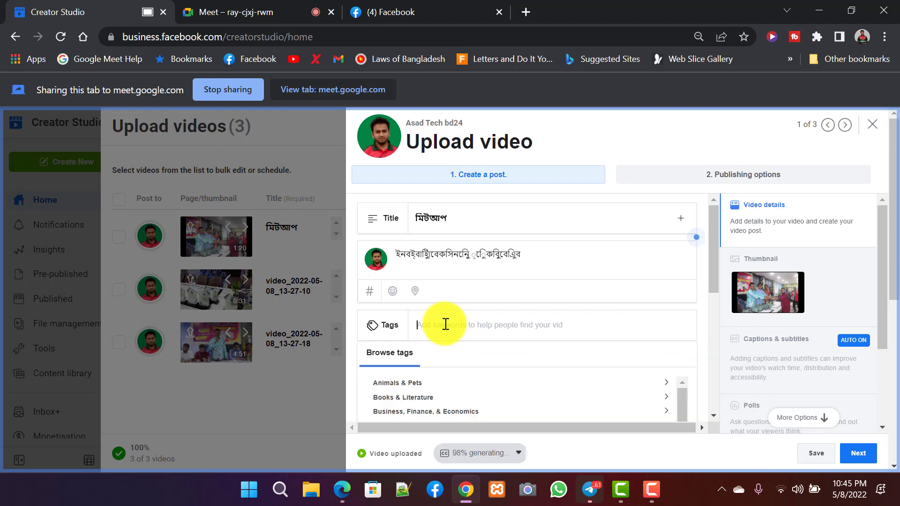
type("ৃ")
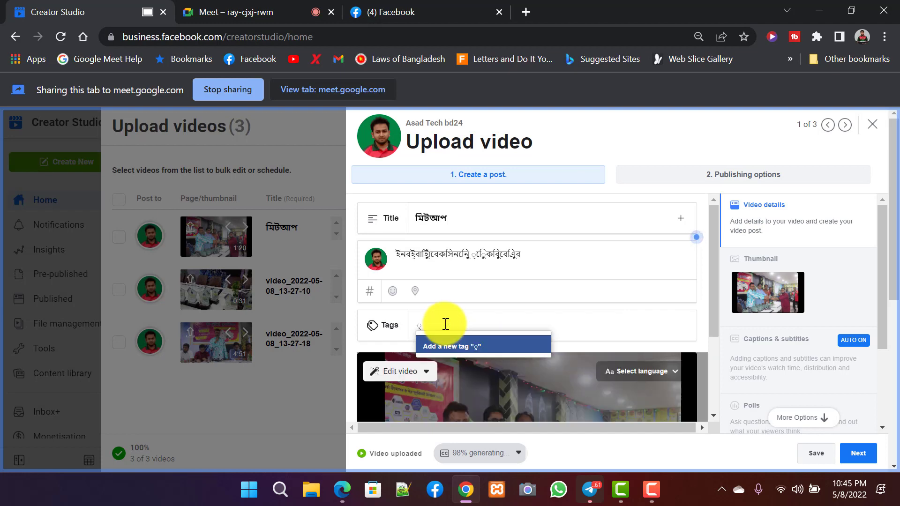
key("BackSpace")
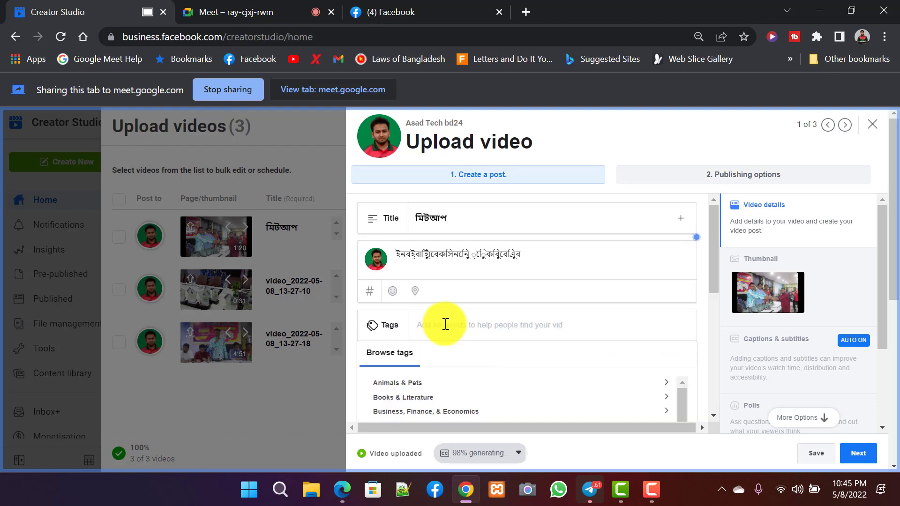
scroll(418, 401, "down", 3)
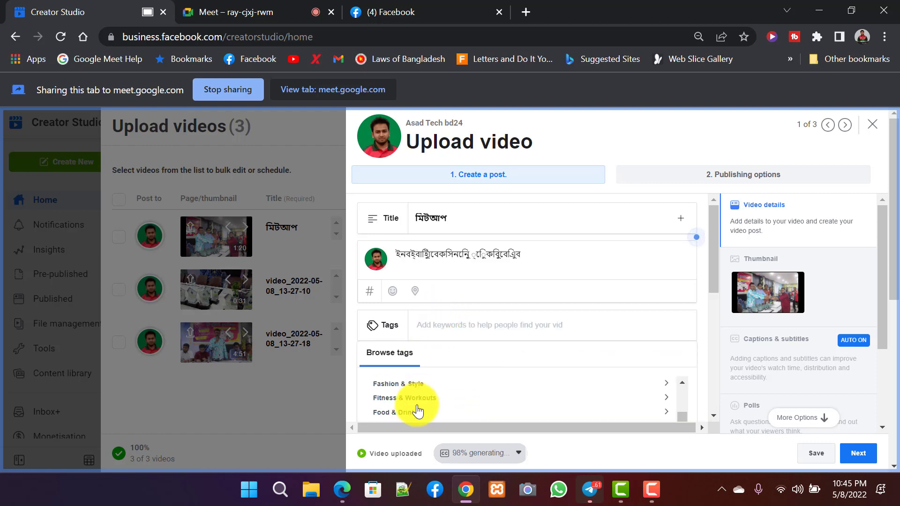
scroll(403, 403, "down", 3)
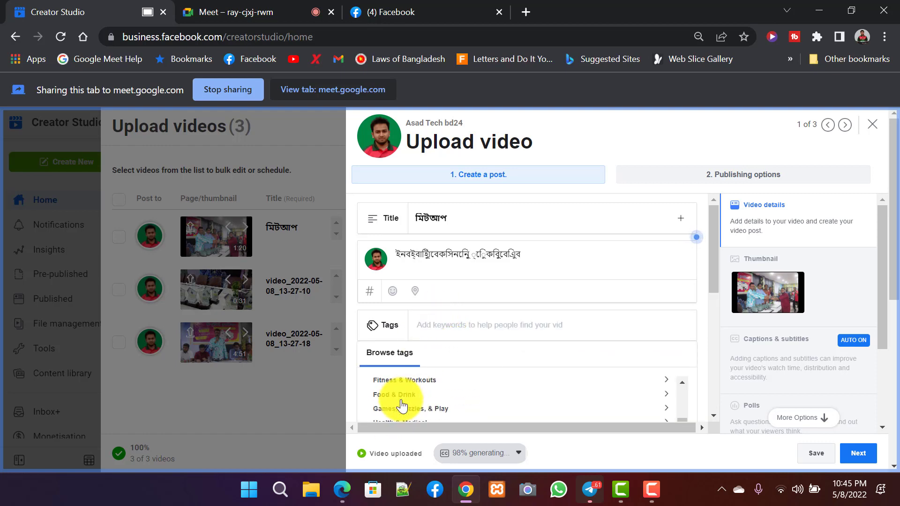
scroll(406, 400, "down", 3)
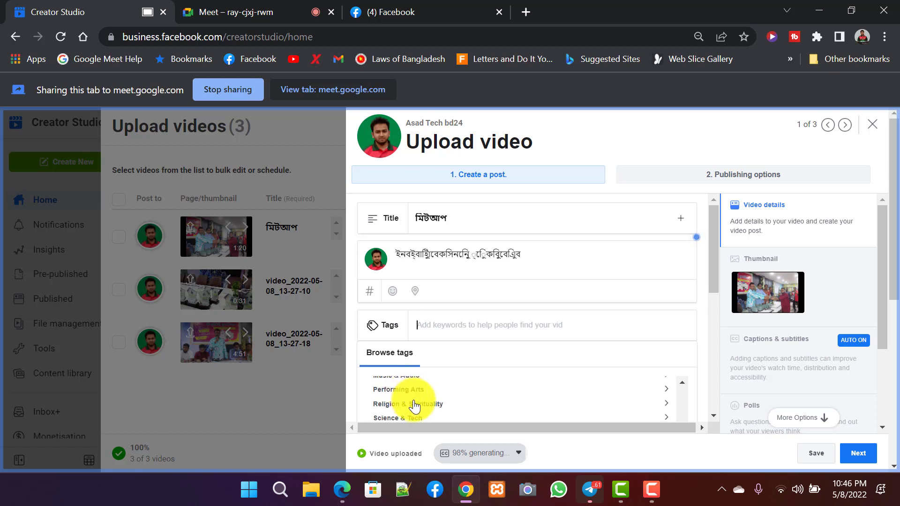
scroll(414, 405, "up", 6)
left_click(398, 404)
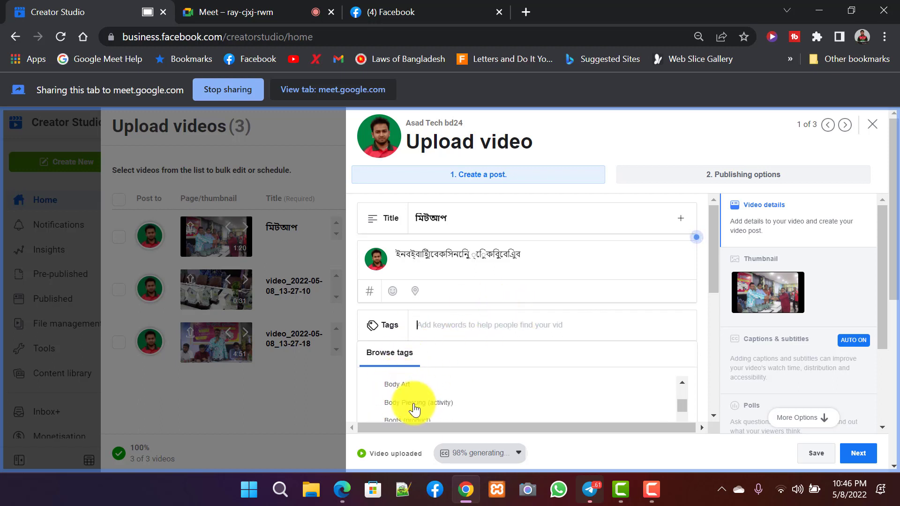
left_click(414, 404)
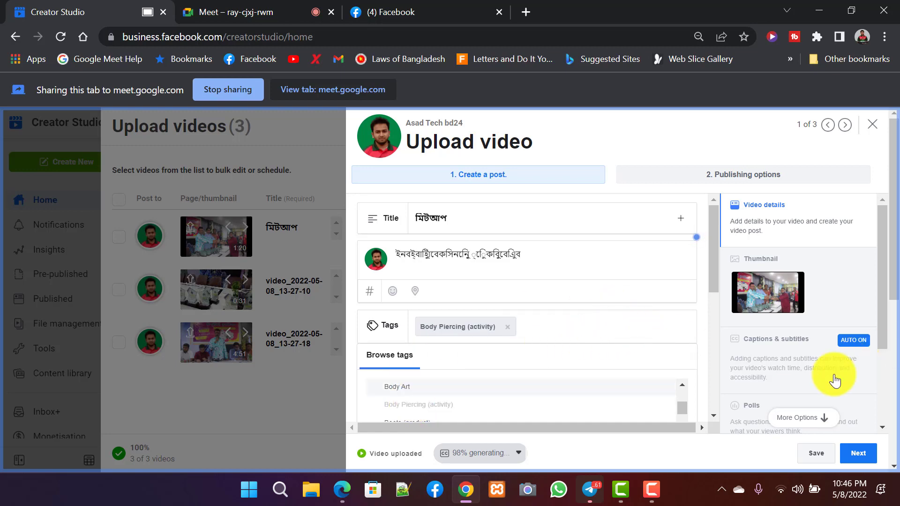
- Recheck the pre-publish checklist in the publishing options and save the first video's settings
left_click(735, 176)
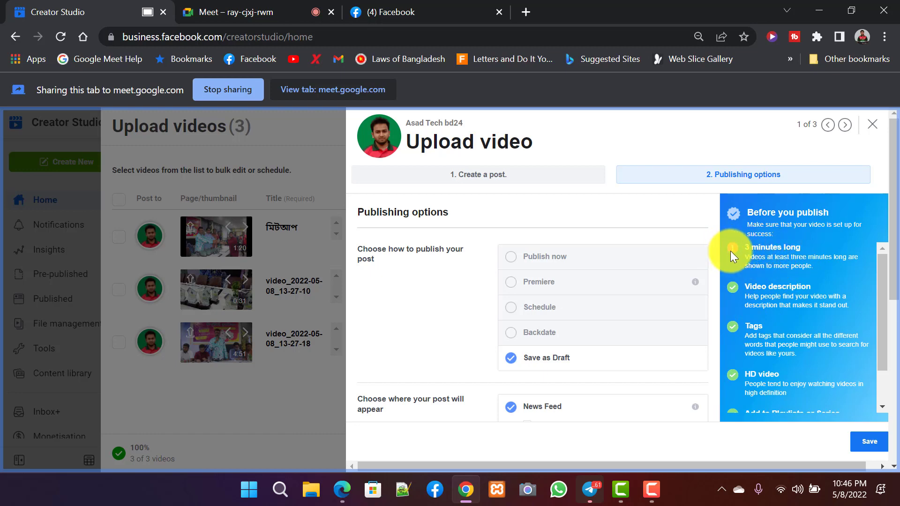
scroll(773, 328, "down", 1)
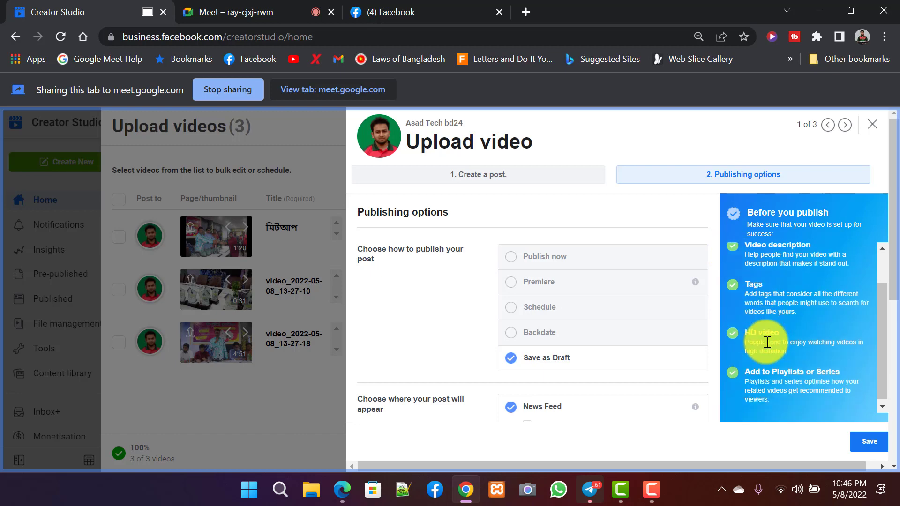
left_click(870, 443)
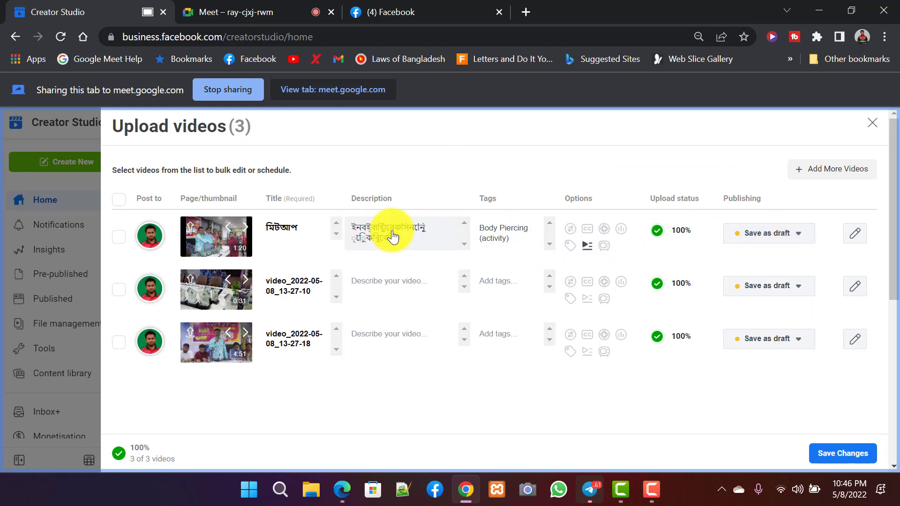
- Edit the second video and replace its title with the page owner's first name in Bengali script
left_click(855, 287)
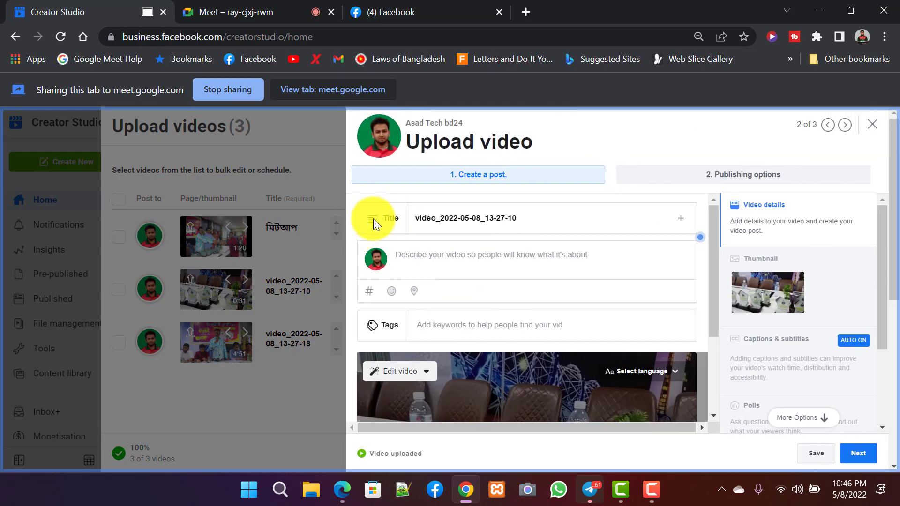
left_click_drag(541, 213, 453, 215)
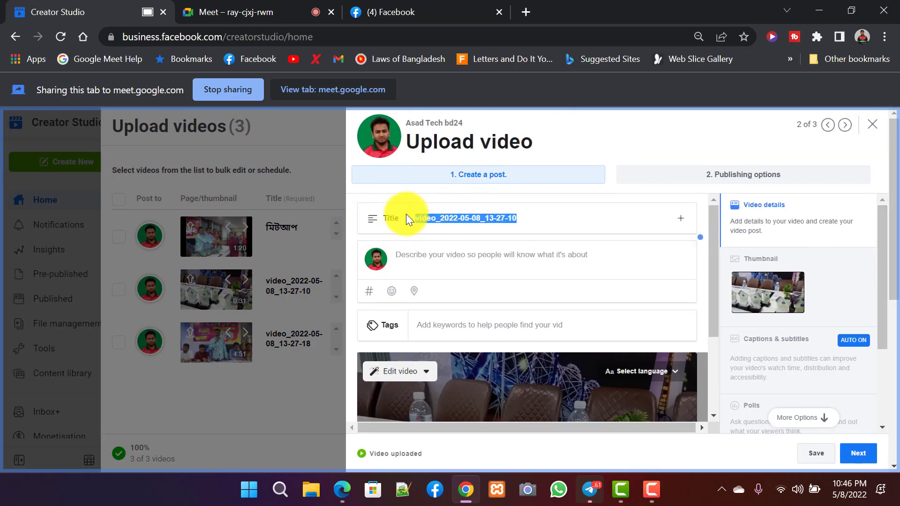
type("আ")
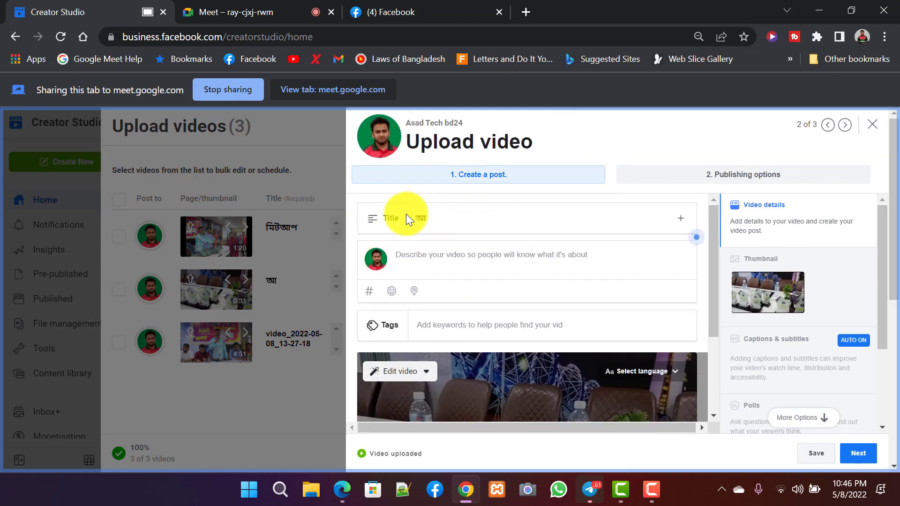
type("সাদ")
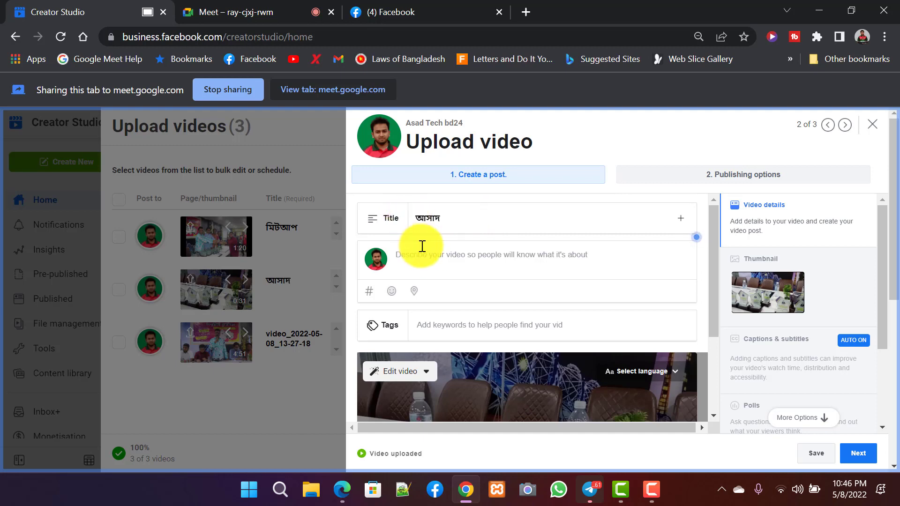
- Look through the second video's post details and publishing options, and save it with the default publishing settings
scroll(450, 342, "down", 3)
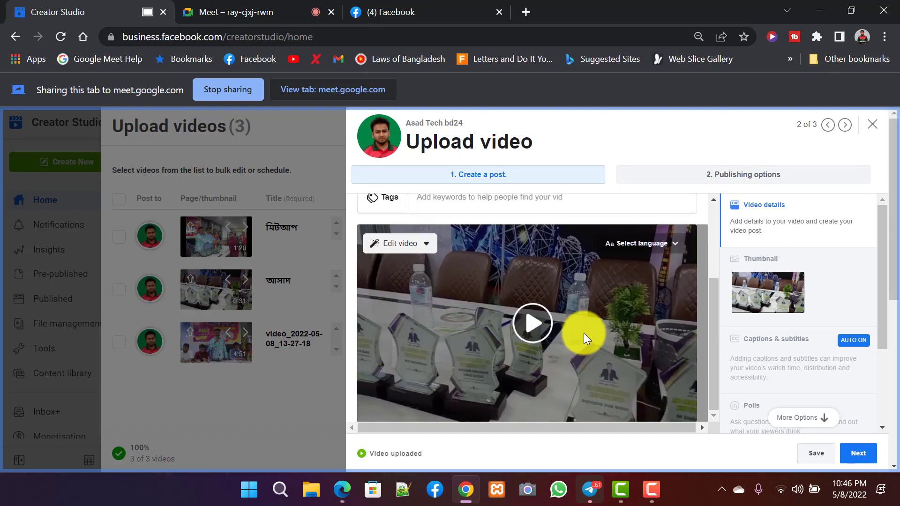
scroll(586, 331, "up", 3)
scroll(779, 337, "down", 3)
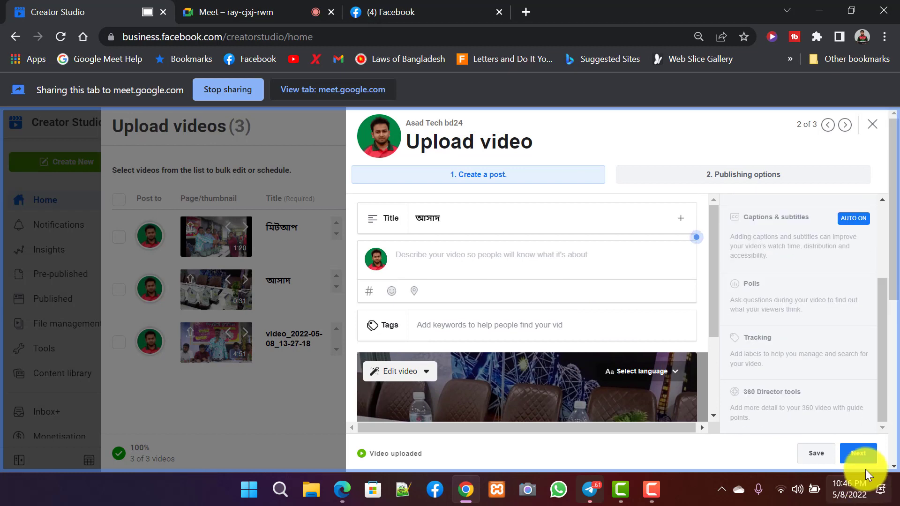
left_click(862, 456)
scroll(694, 364, "down", 5)
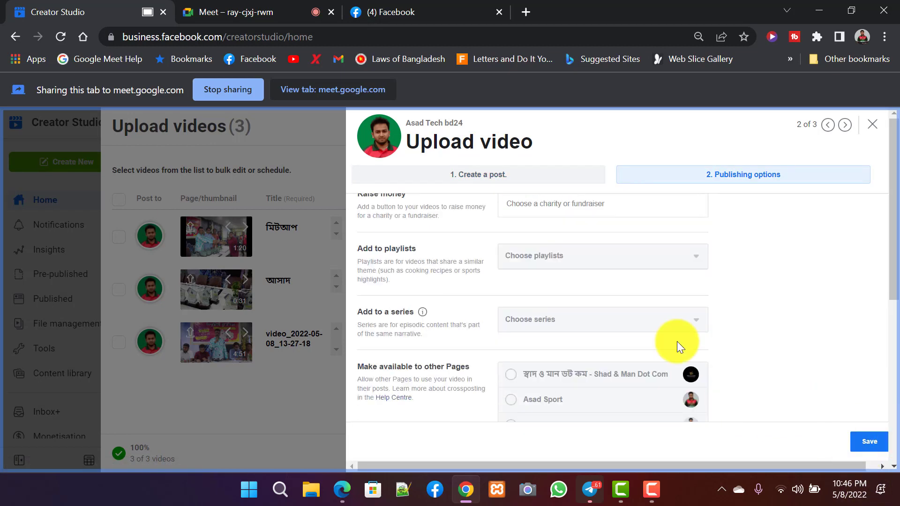
scroll(693, 340, "down", 2)
left_click(868, 441)
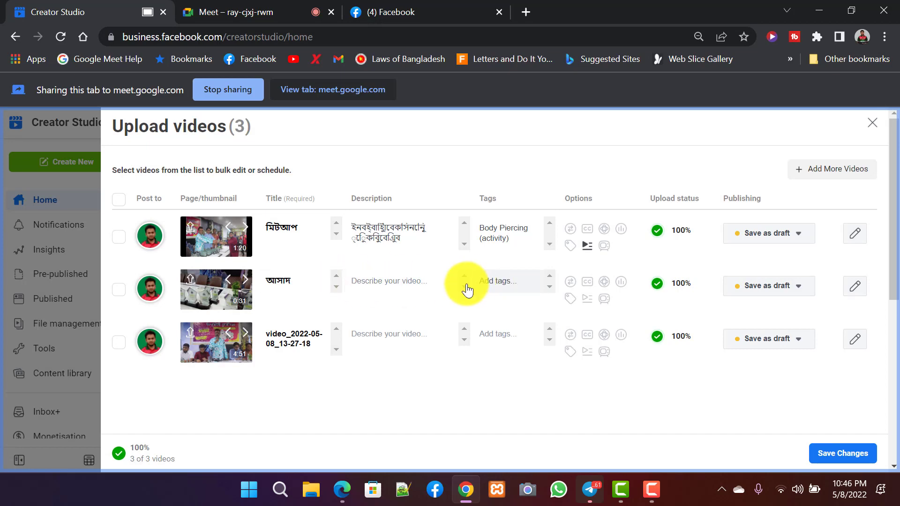
- Edit the third video and replace its title with the page owner's first name in Bengali script
left_click(850, 352)
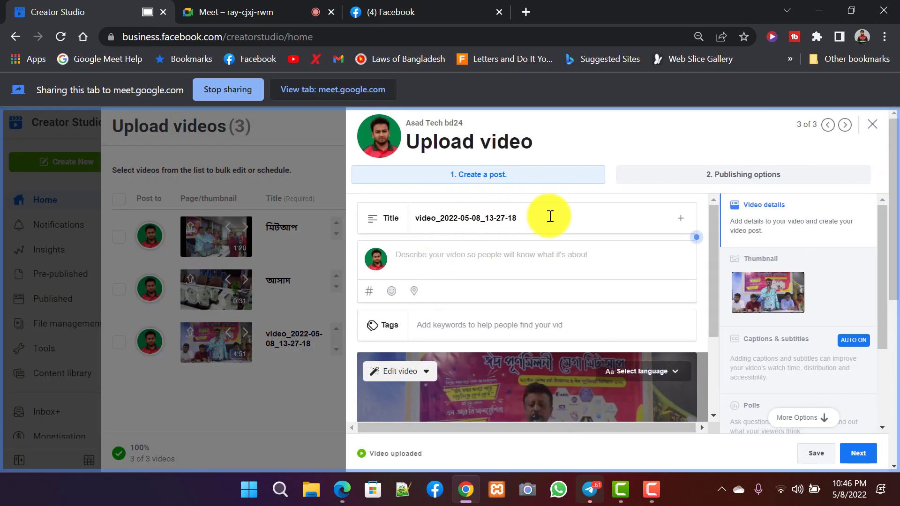
left_click_drag(547, 215, 412, 215)
type("আসাদ")
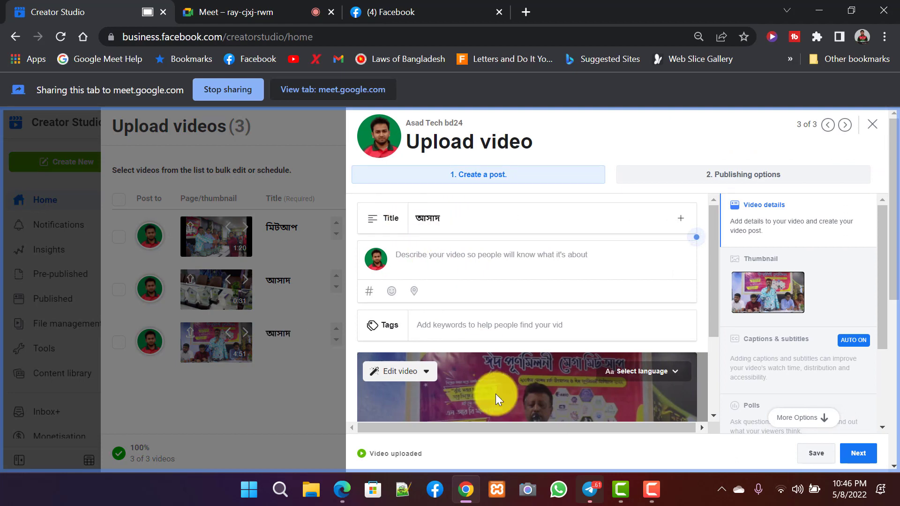
- Look through the third video's description field, browsable tag categories and additional post options
left_click(459, 257)
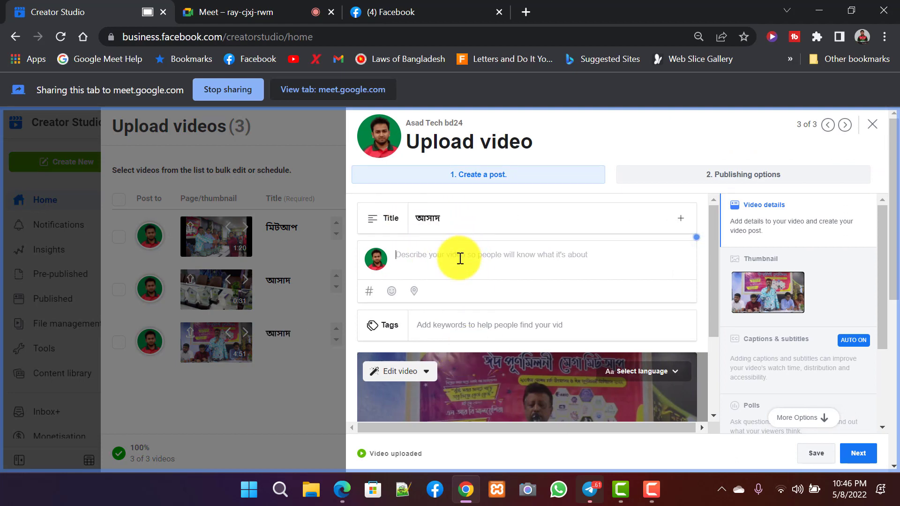
left_click(462, 331)
scroll(528, 322, "down", 5)
scroll(770, 239, "down", 3)
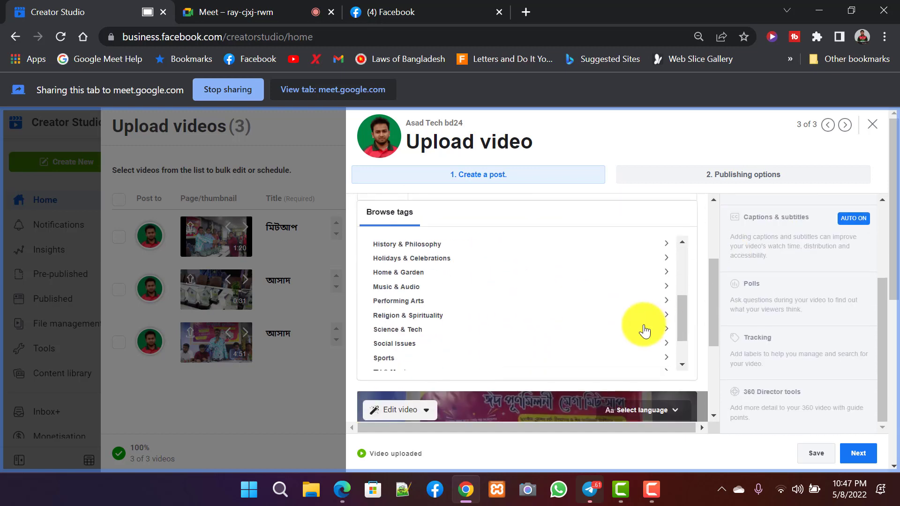
scroll(643, 327, "down", 2)
- Review the third video's publishing options, save it with Save as Draft selected, and save the changes for the whole bulk upload
left_click(861, 459)
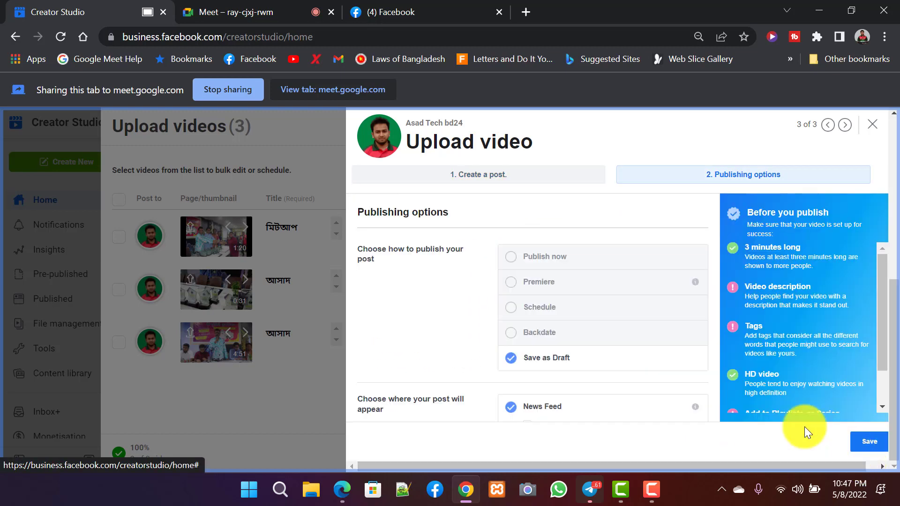
scroll(729, 344, "down", 1)
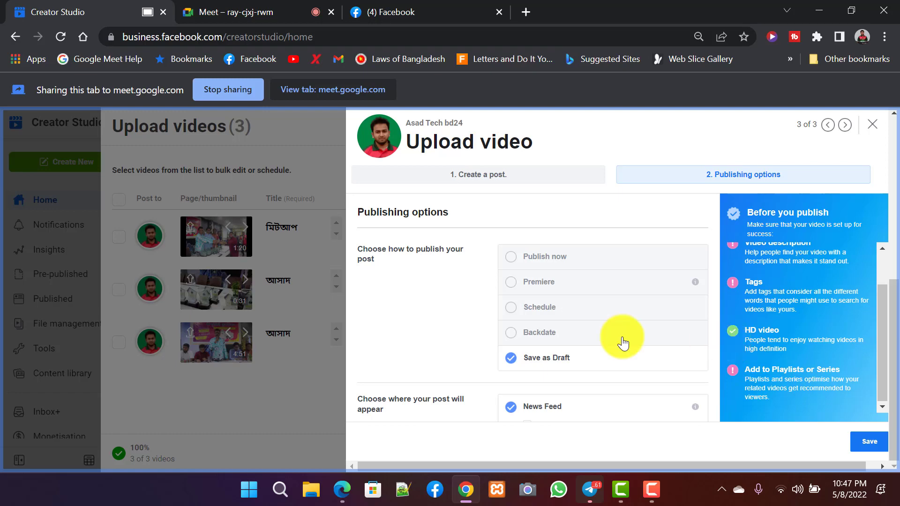
scroll(580, 342, "down", 5)
scroll(654, 338, "up", 5)
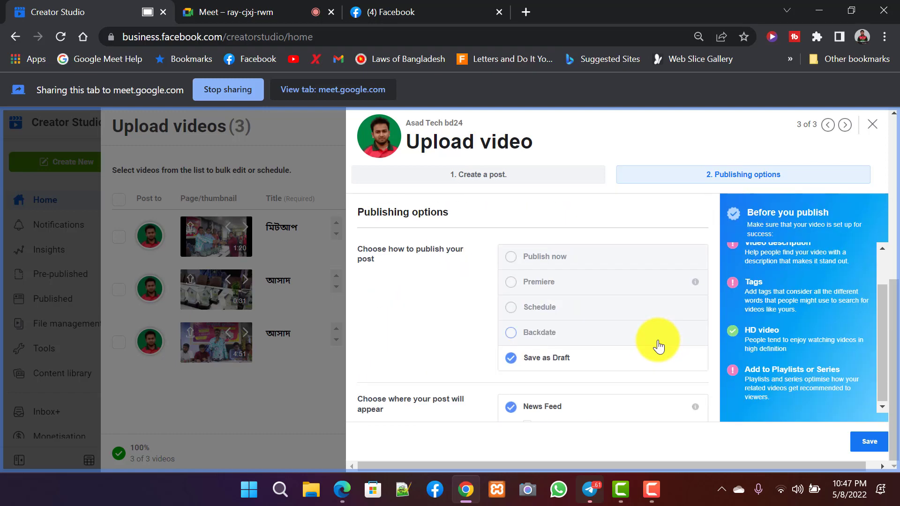
left_click(872, 441)
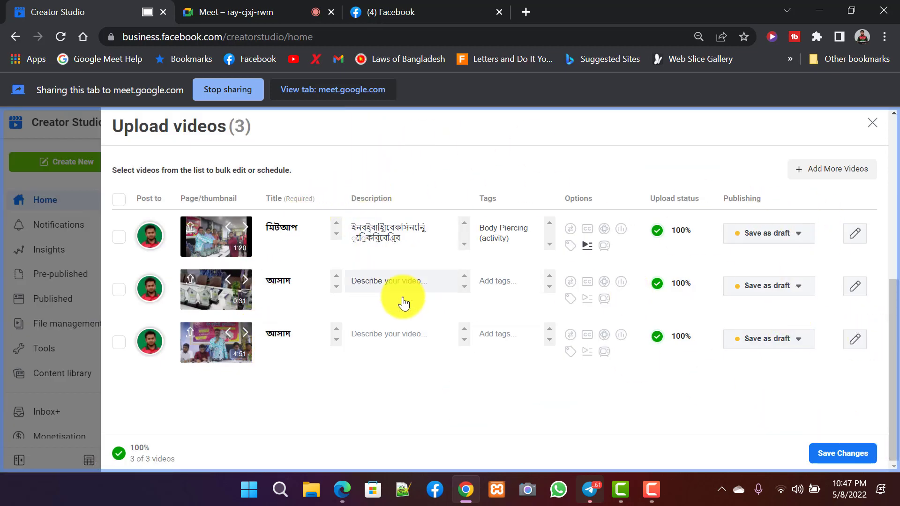
left_click(846, 457)
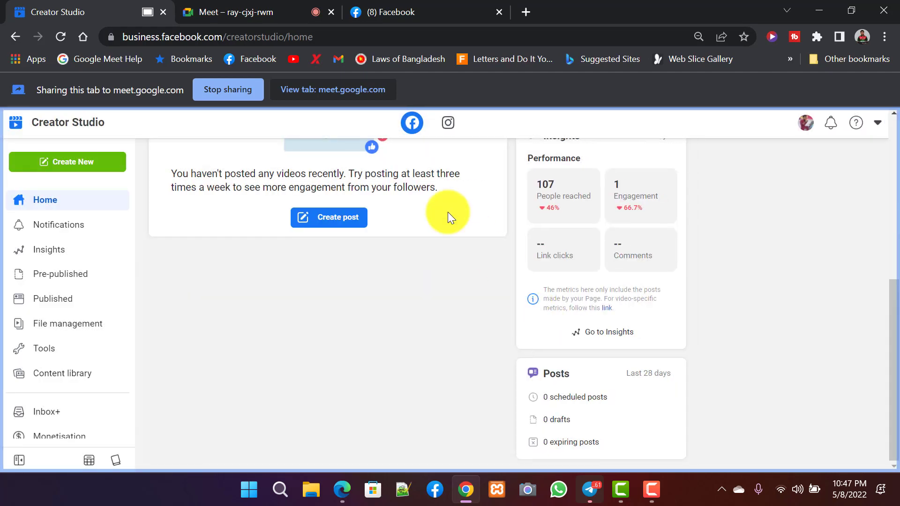
- Switch to the Facebook browser tab and open the Videos section of the managed page Asad Tech bd24
scroll(493, 328, "up", 7)
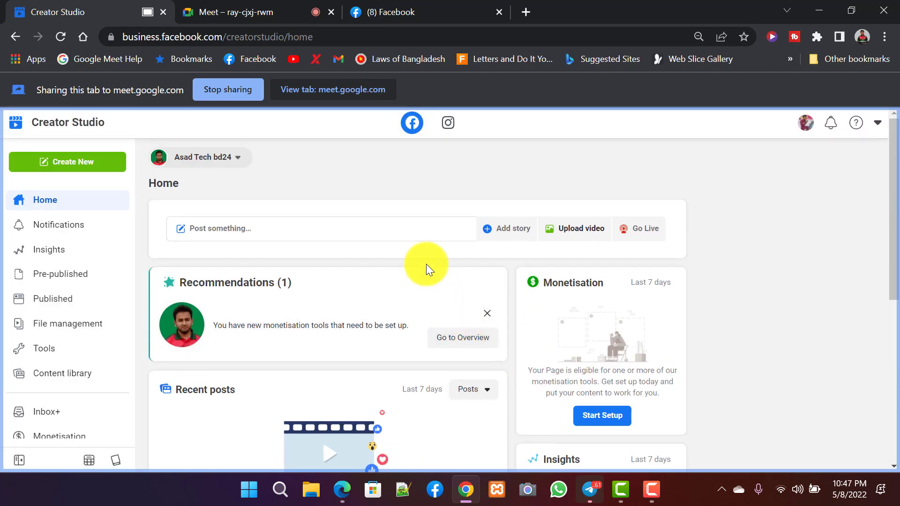
left_click(403, 19)
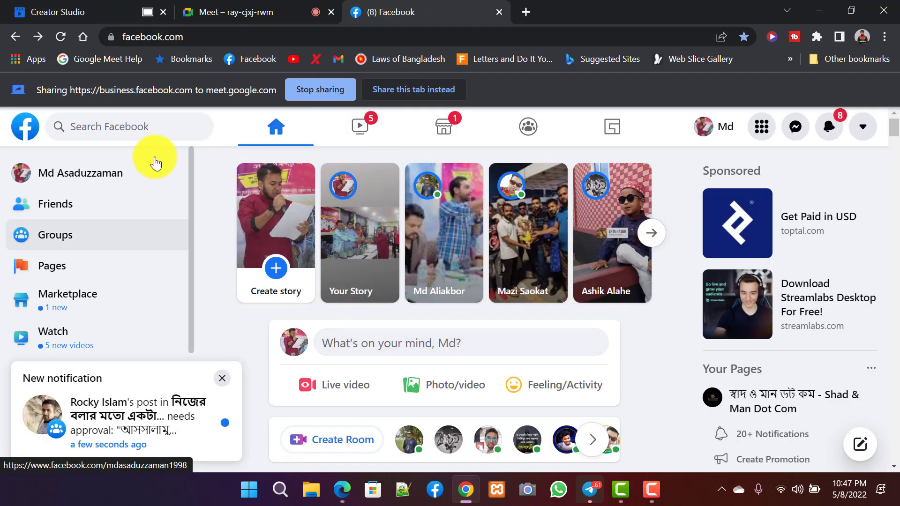
left_click(49, 268)
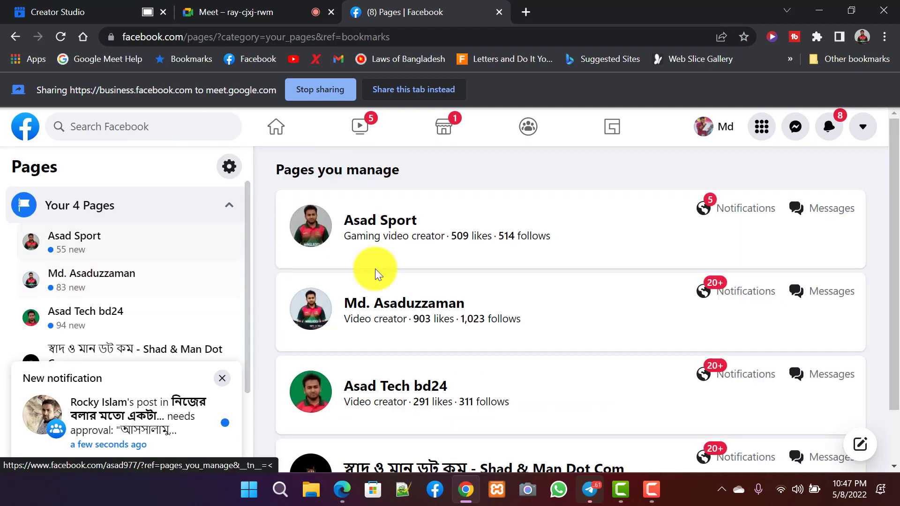
left_click(367, 386)
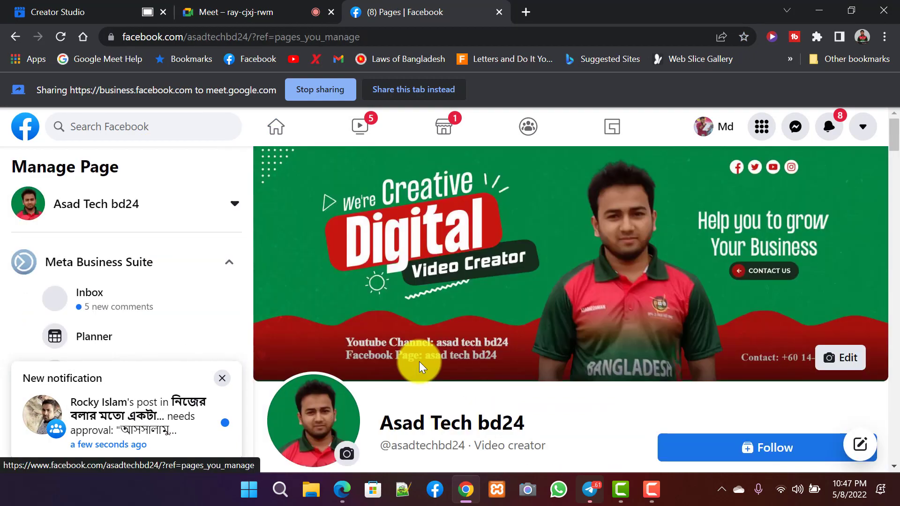
scroll(443, 360, "down", 8)
scroll(443, 355, "down", 4)
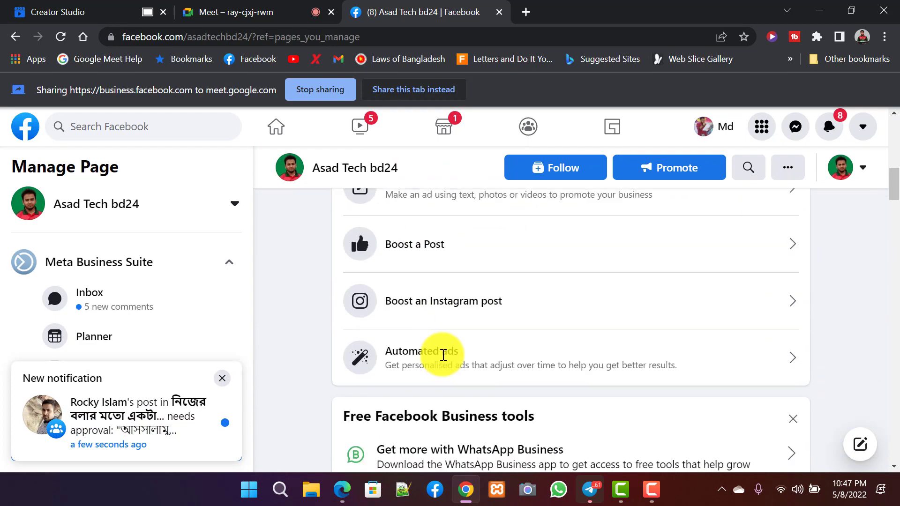
scroll(442, 355, "up", 7)
left_click(389, 302)
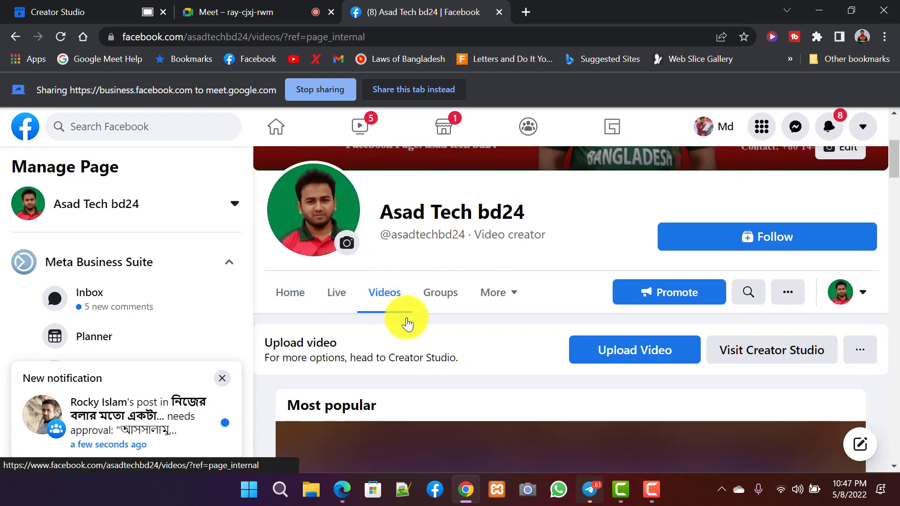
- Examine the page's latest videos, playlist and full video list for the newly uploaded videos
scroll(466, 393, "down", 10)
scroll(466, 401, "down", 3)
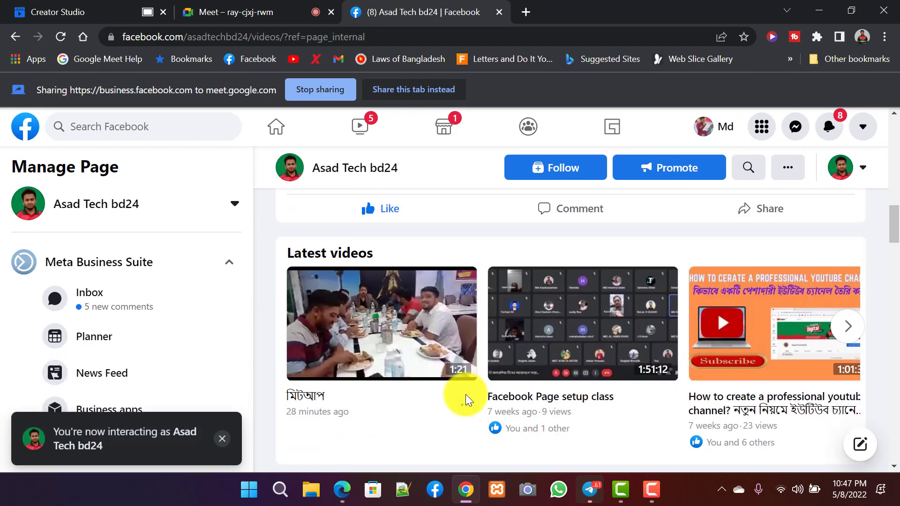
scroll(492, 342, "down", 10)
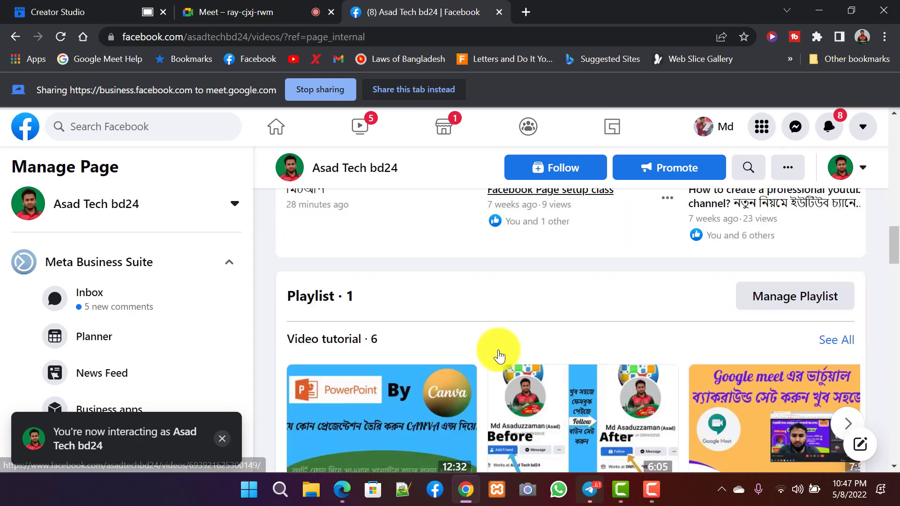
scroll(498, 355, "up", 10)
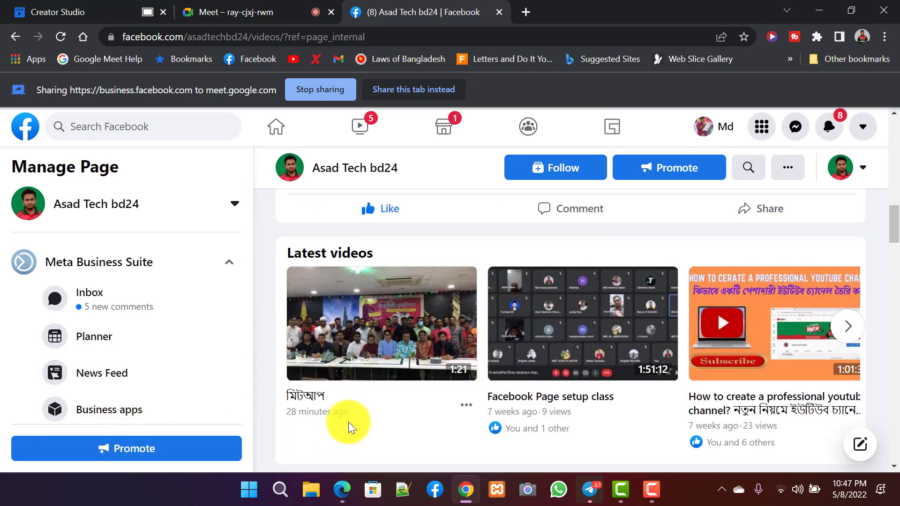
scroll(506, 404, "down", 15)
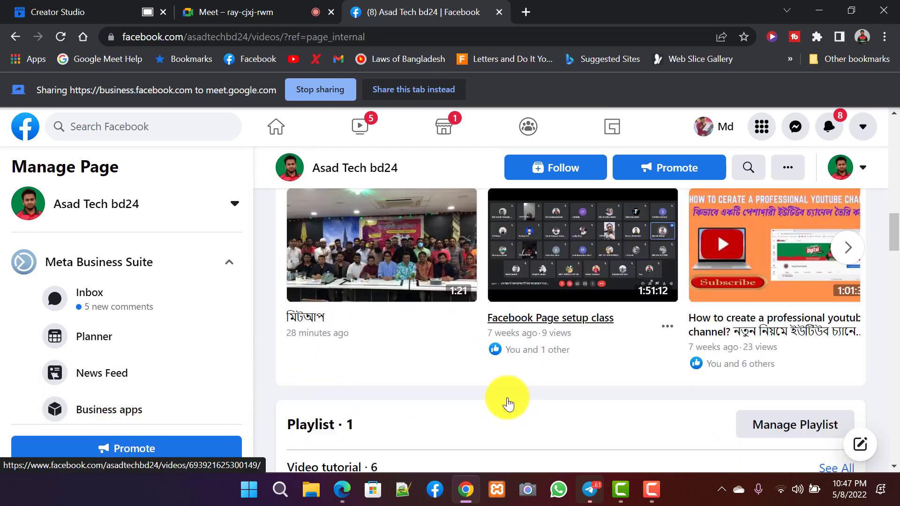
scroll(507, 407, "down", 15)
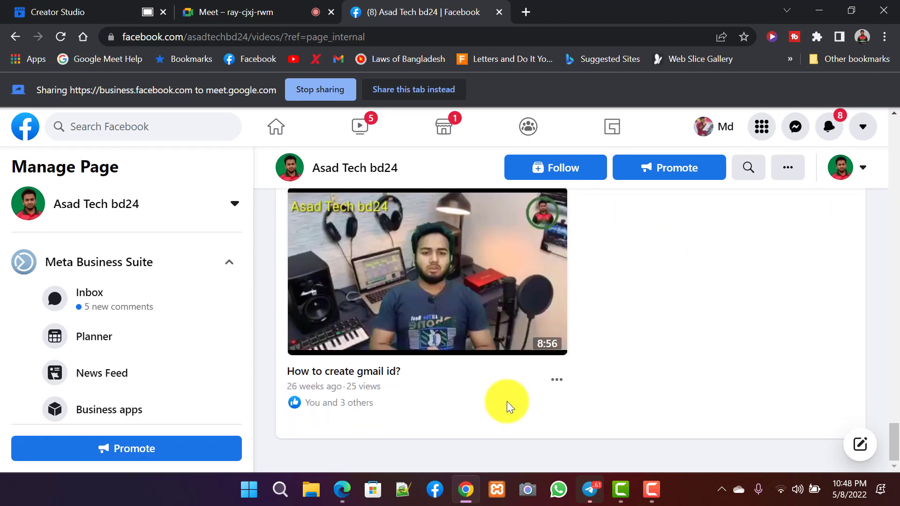
scroll(506, 401, "up", 15)
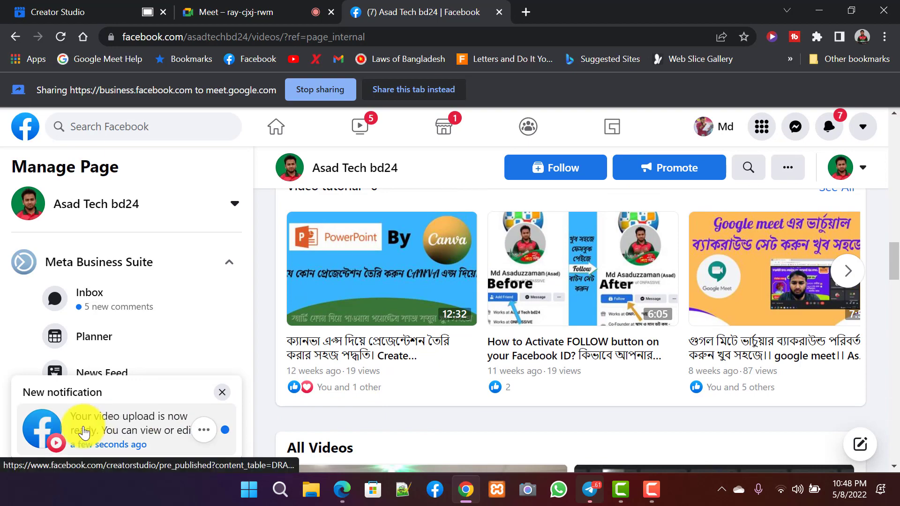
scroll(241, 414, "up", 5)
scroll(376, 378, "up", 10)
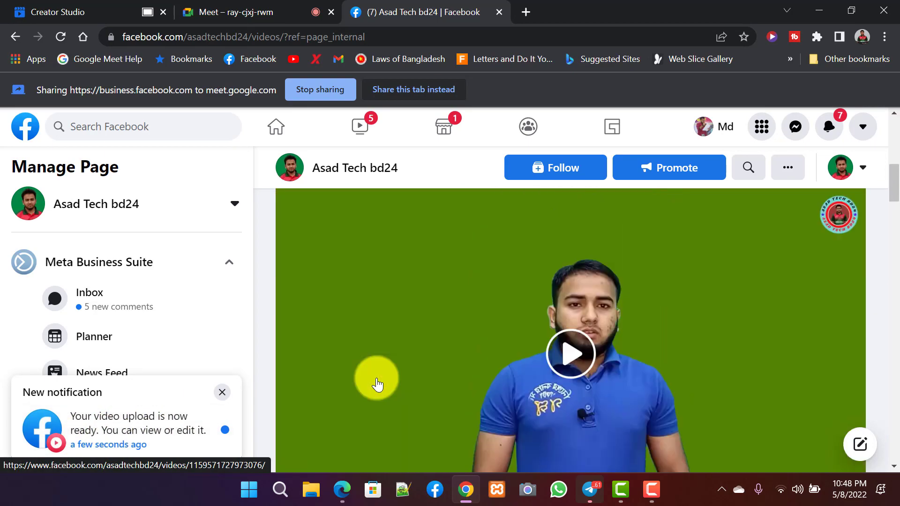
scroll(375, 378, "down", 8)
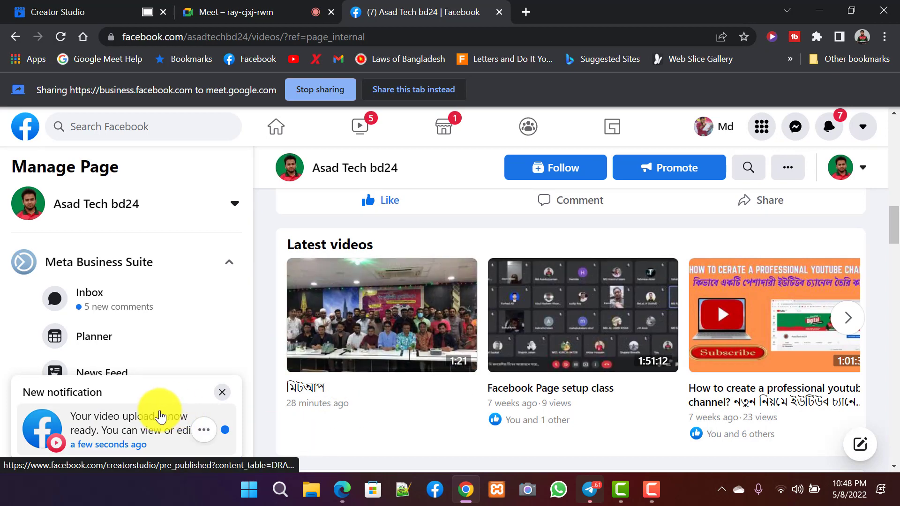
- Open the drafts in Creator Studio from the video upload notification, and dismiss the post testing banner and calendar view tip
left_click(118, 452)
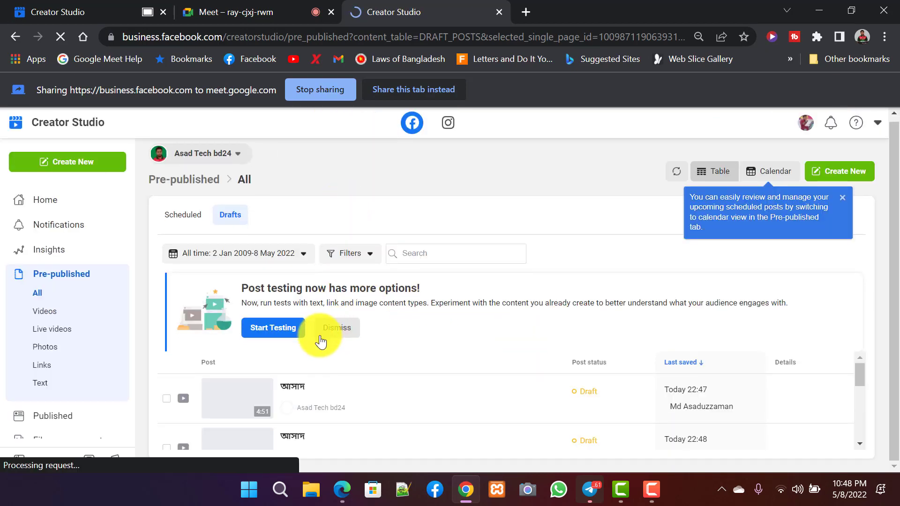
scroll(290, 398, "down", 3)
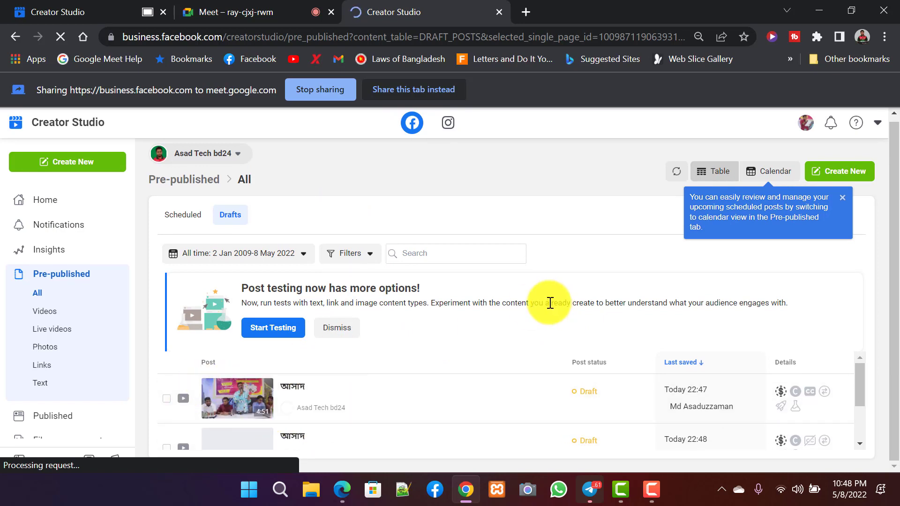
left_click(338, 328)
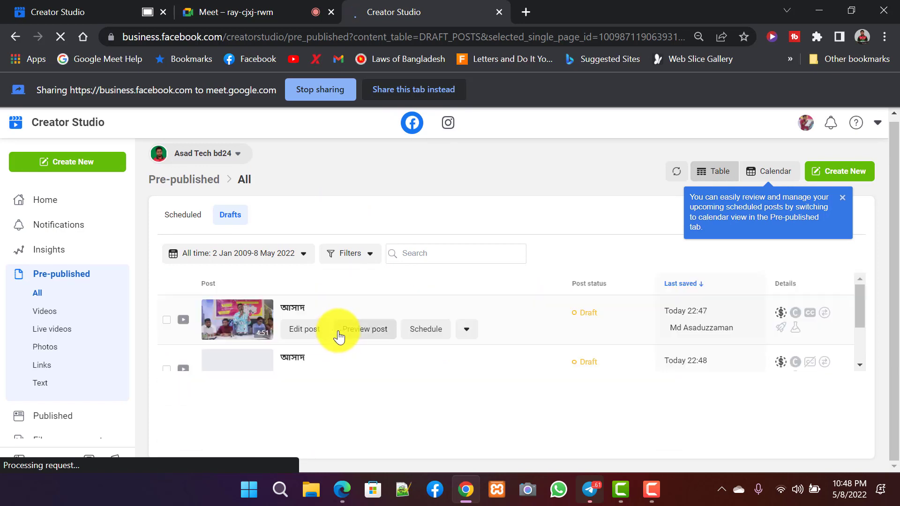
left_click(843, 198)
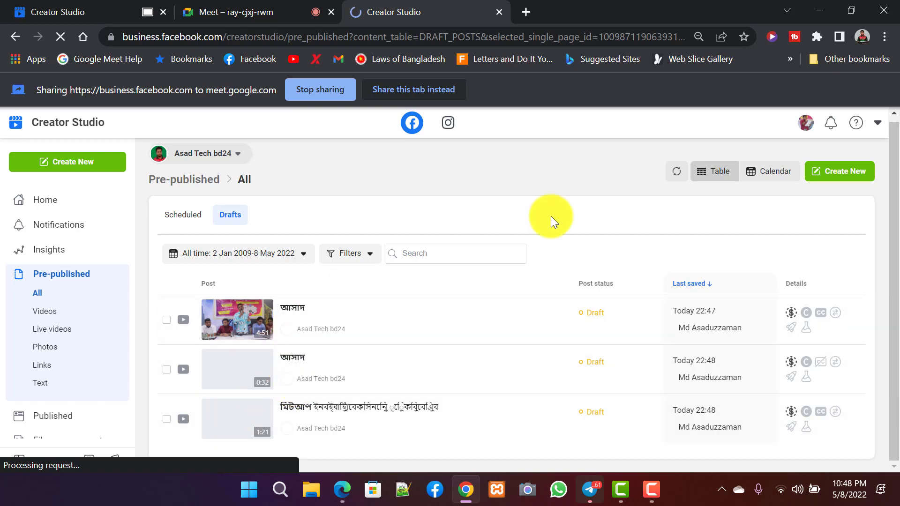
- Select all three draft video posts, delete them permanently and reload the drafts page
mouse_move(669, 316)
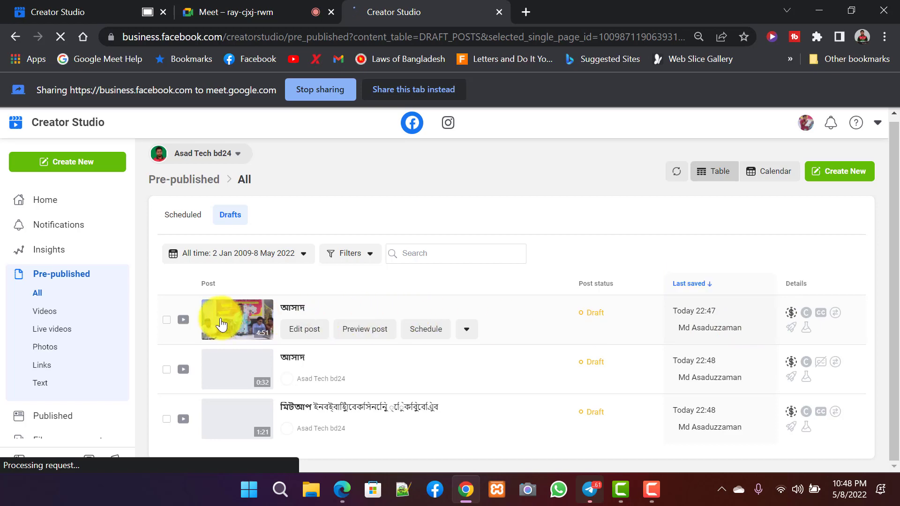
left_click(166, 323)
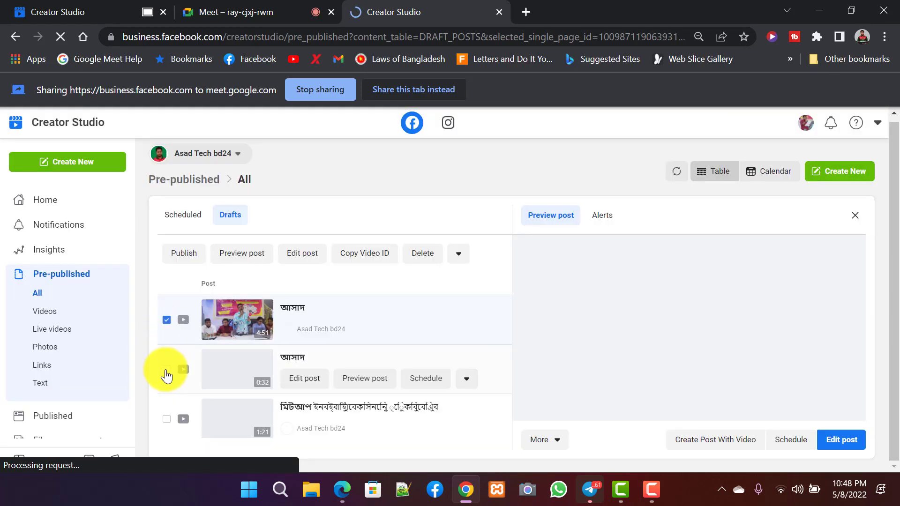
left_click(167, 370)
left_click(169, 419)
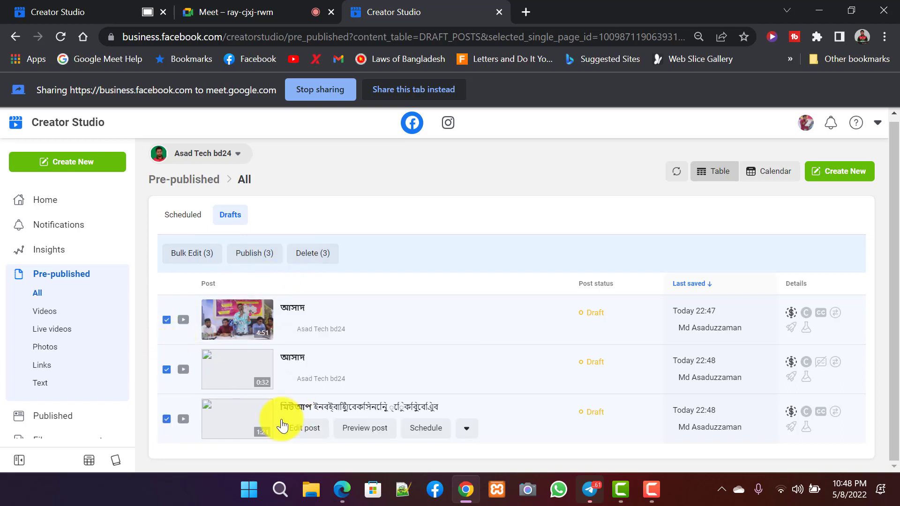
mouse_move(285, 308)
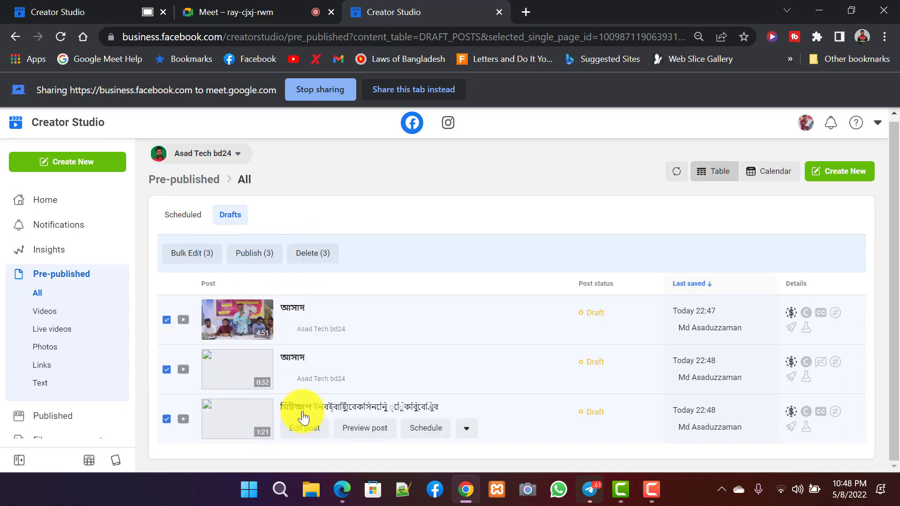
left_click(312, 257)
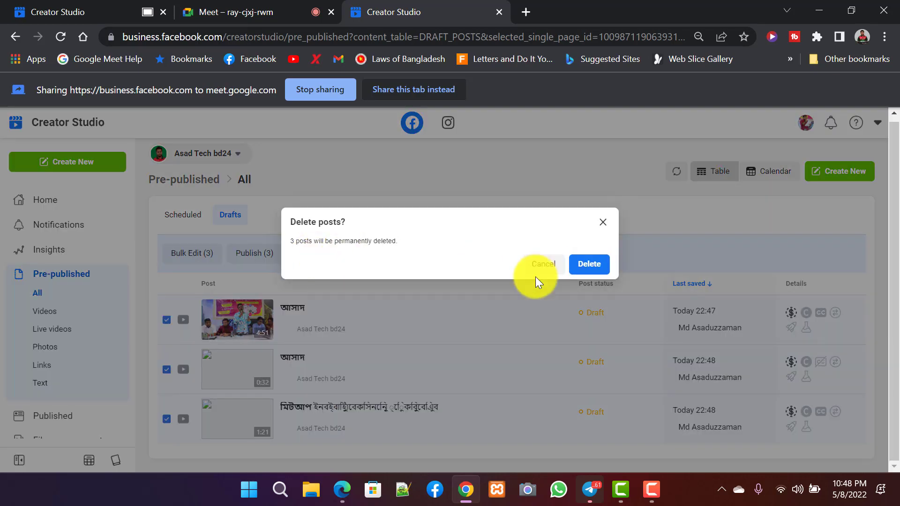
left_click(588, 266)
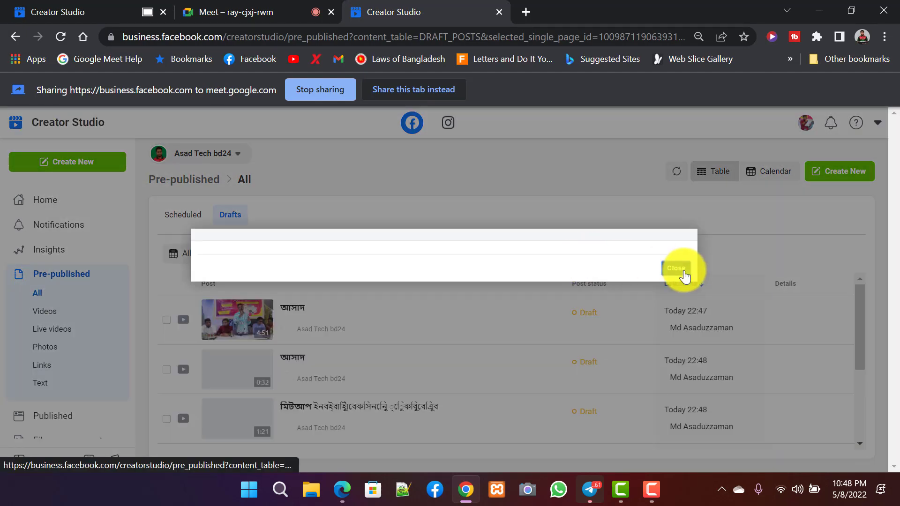
left_click(682, 270)
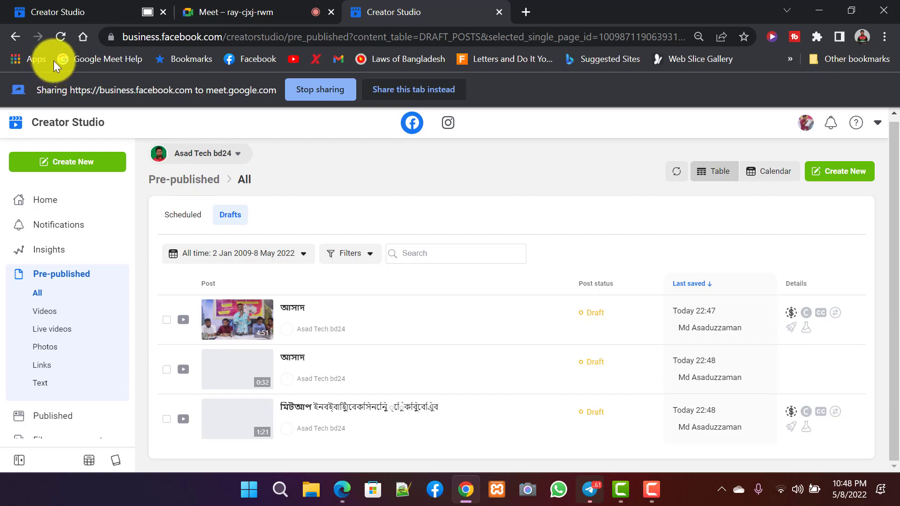
left_click(60, 44)
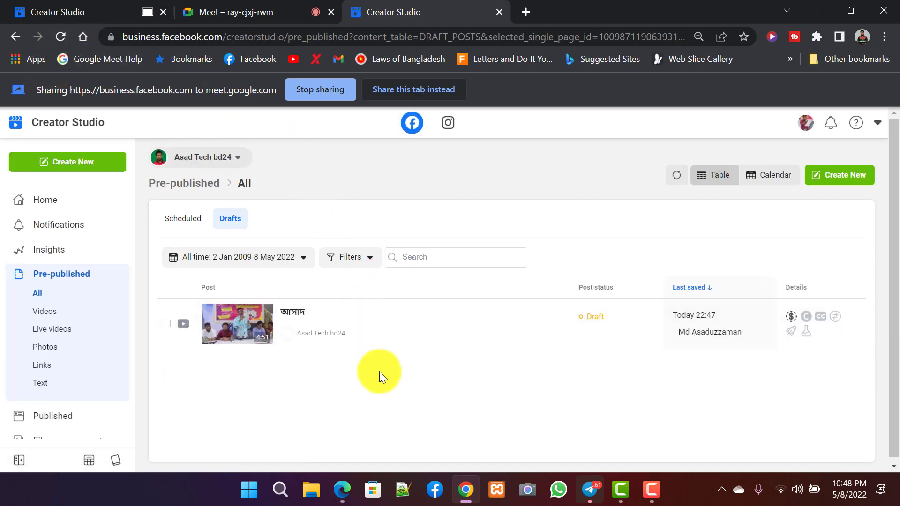
- Select the remaining draft video post to view its preview pane, and close the pane
left_click(172, 323)
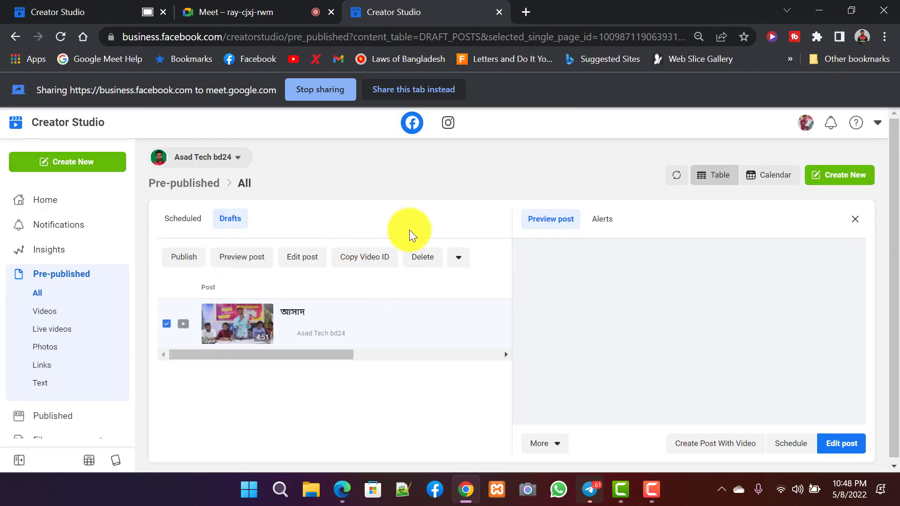
mouse_move(315, 312)
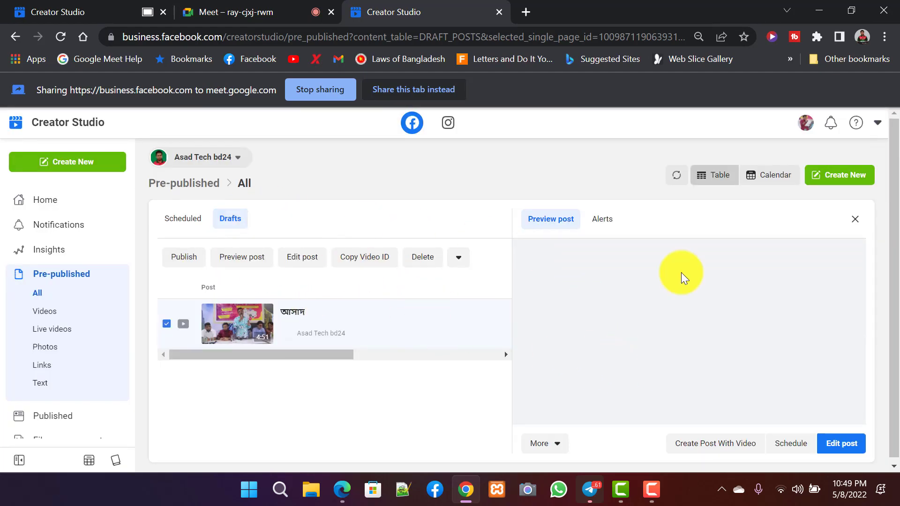
left_click(864, 224)
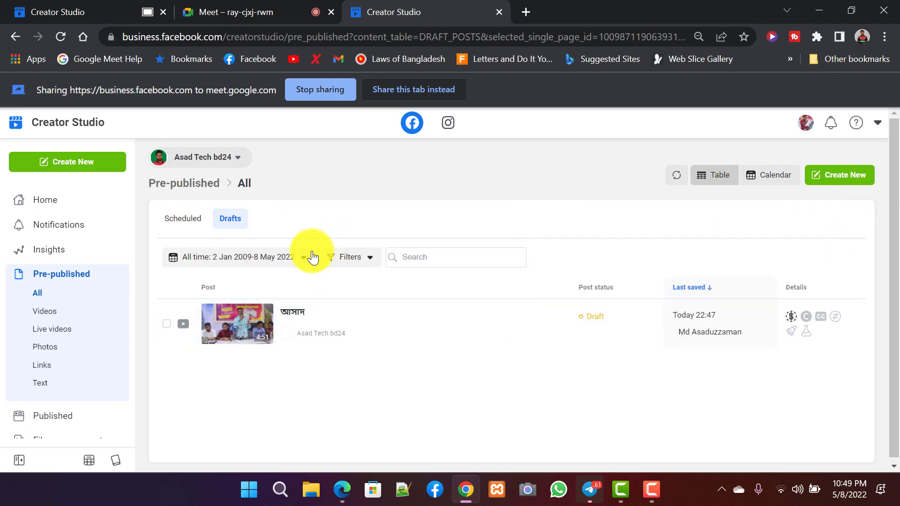
- Close the drafts browser tab and stop presenting the Creator Studio tab in the Google Meet call
left_click(500, 12)
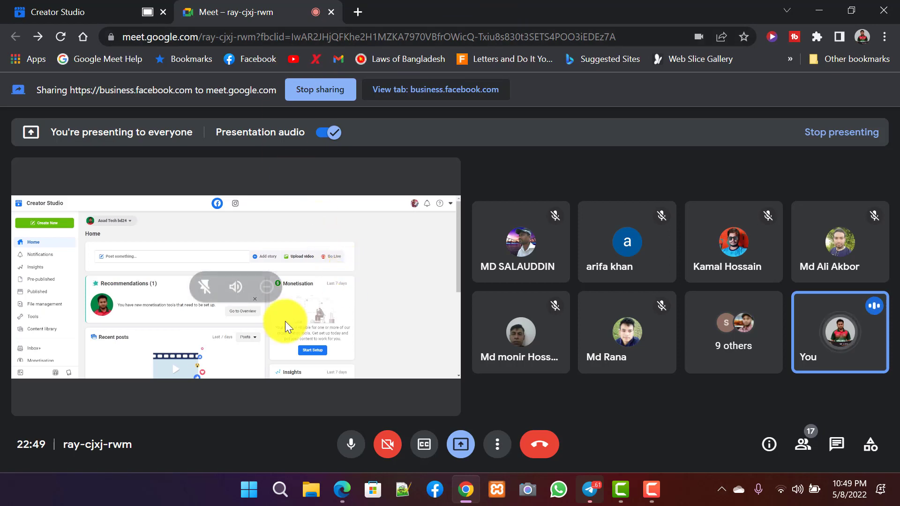
left_click(56, 11)
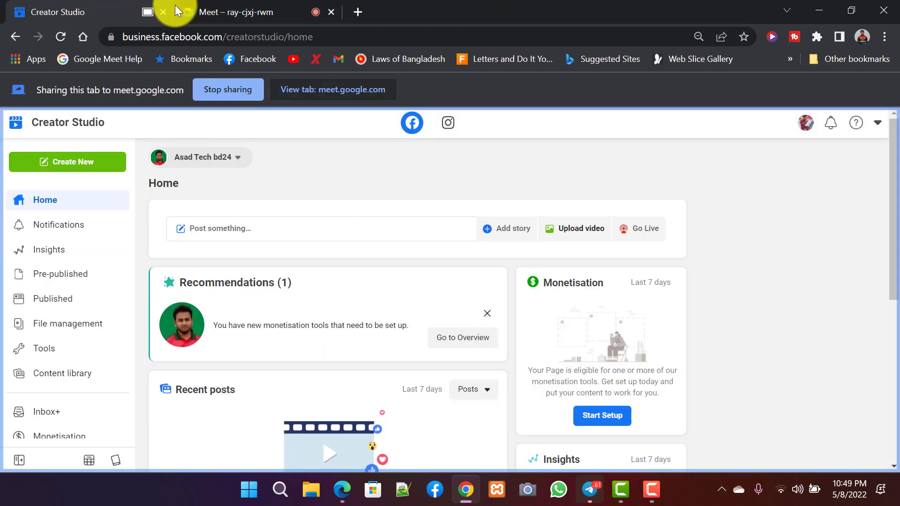
left_click(224, 7)
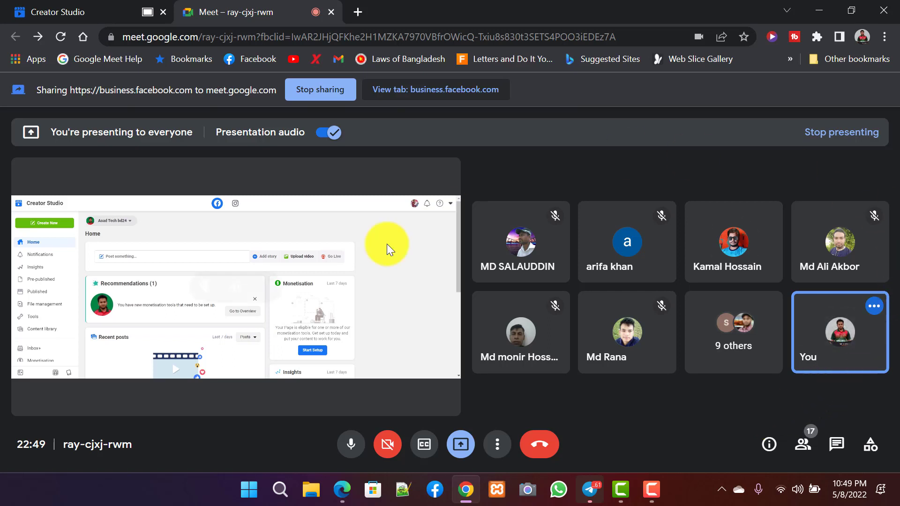
left_click(459, 447)
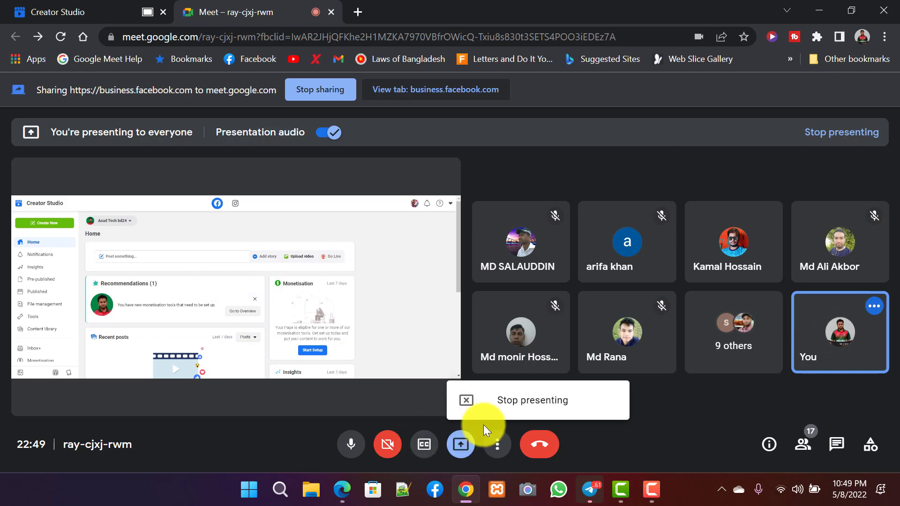
left_click(514, 418)
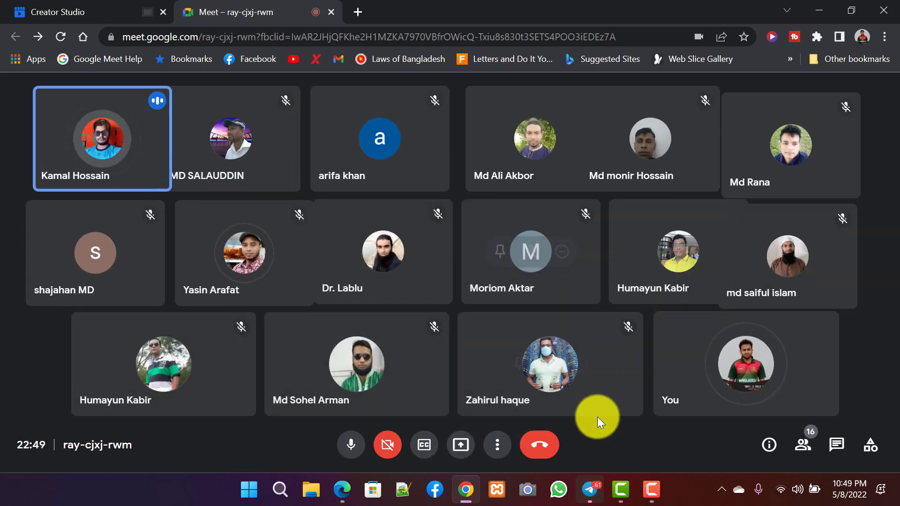
left_click(650, 489)
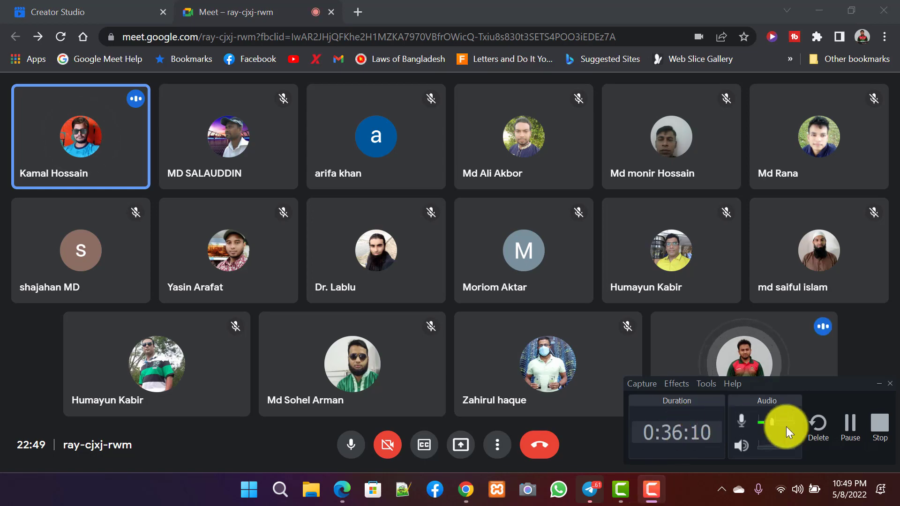